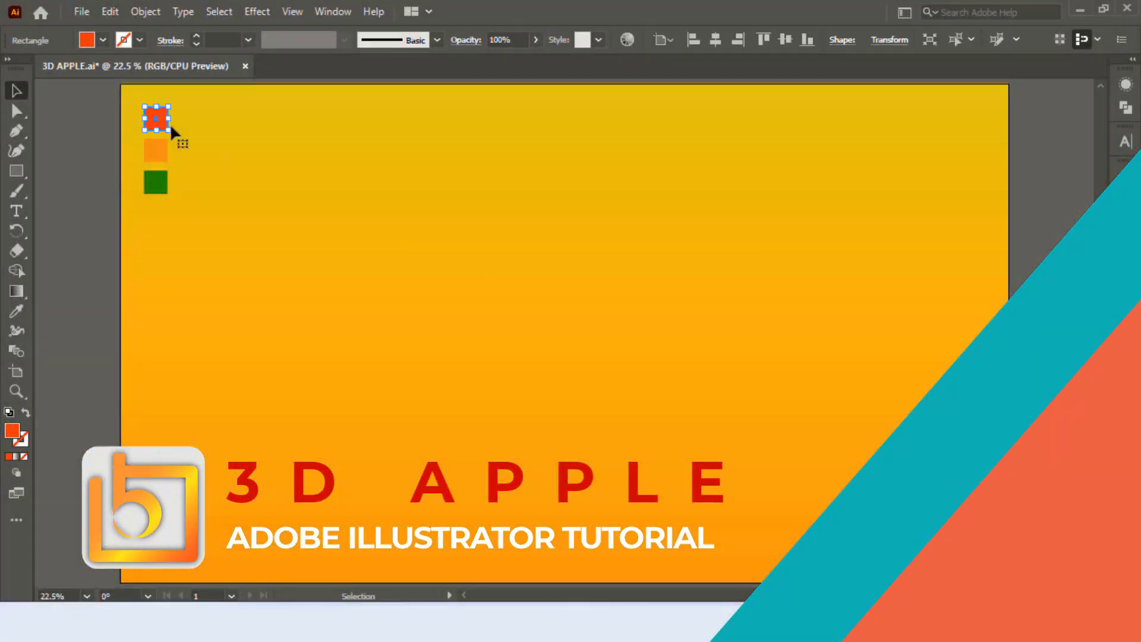
- Draw a tall red ellipse, about 347×540 px, at the artboard centre and tilt it slightly
left_click(15, 171)
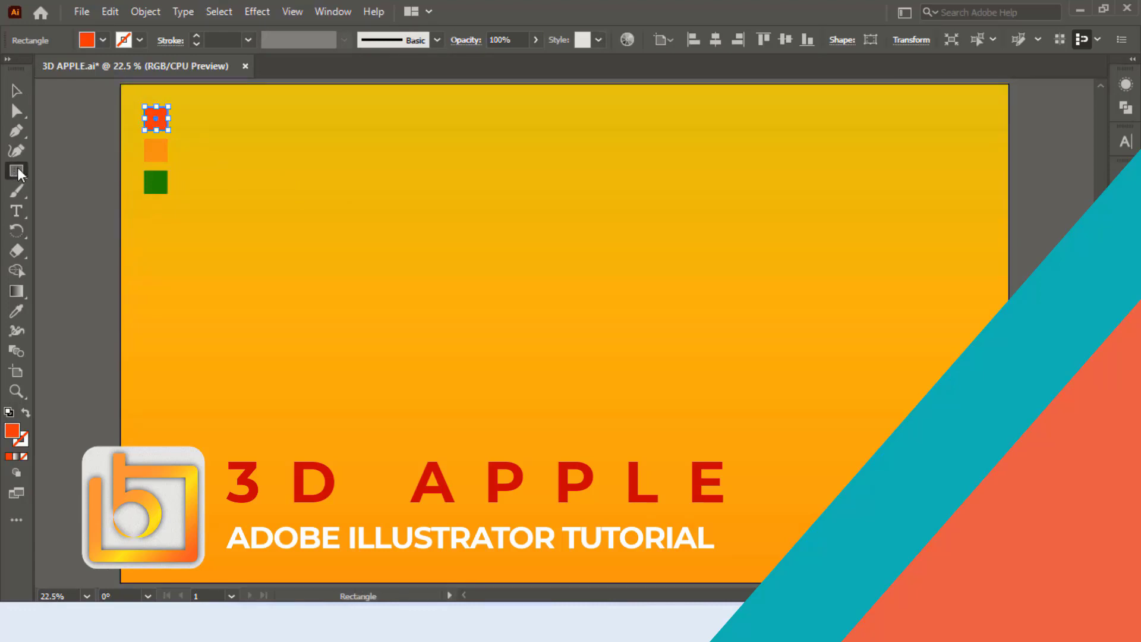
right_click(16, 168)
left_click(94, 192)
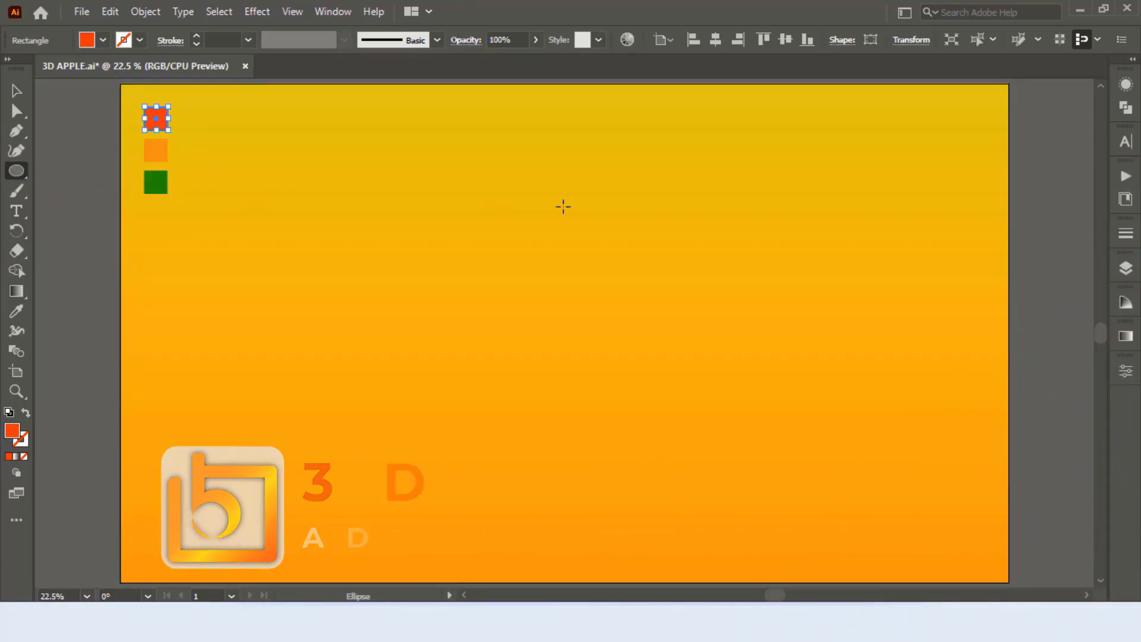
left_click_drag(461, 235, 583, 399)
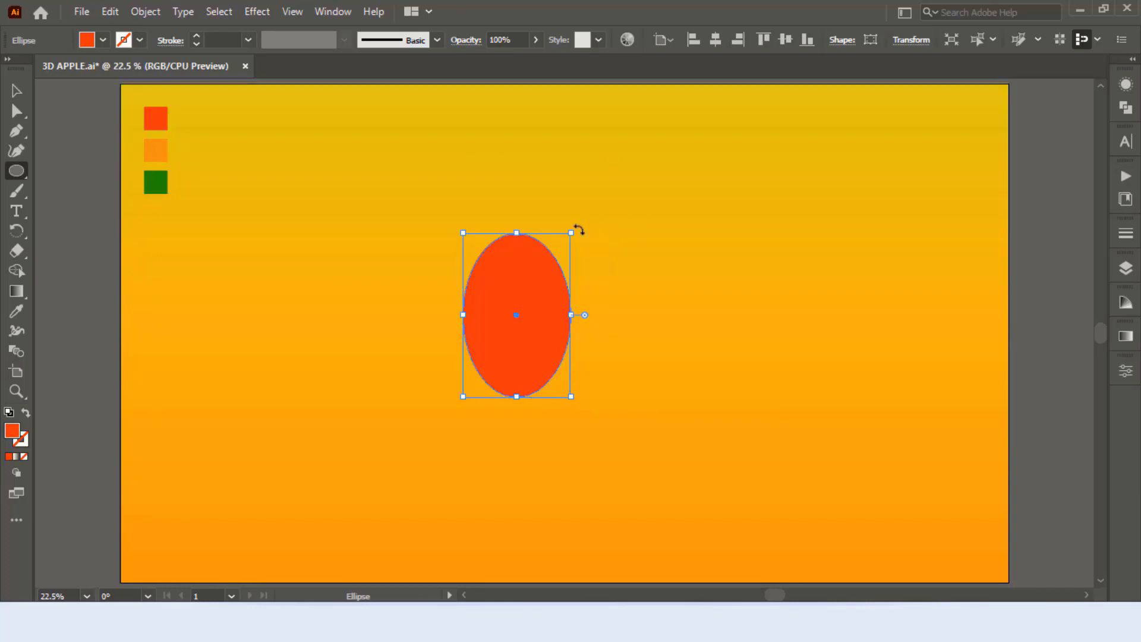
mouse_move(578, 230)
left_mouse_down()
mouse_move(554, 205)
mouse_move(585, 230)
left_mouse_up()
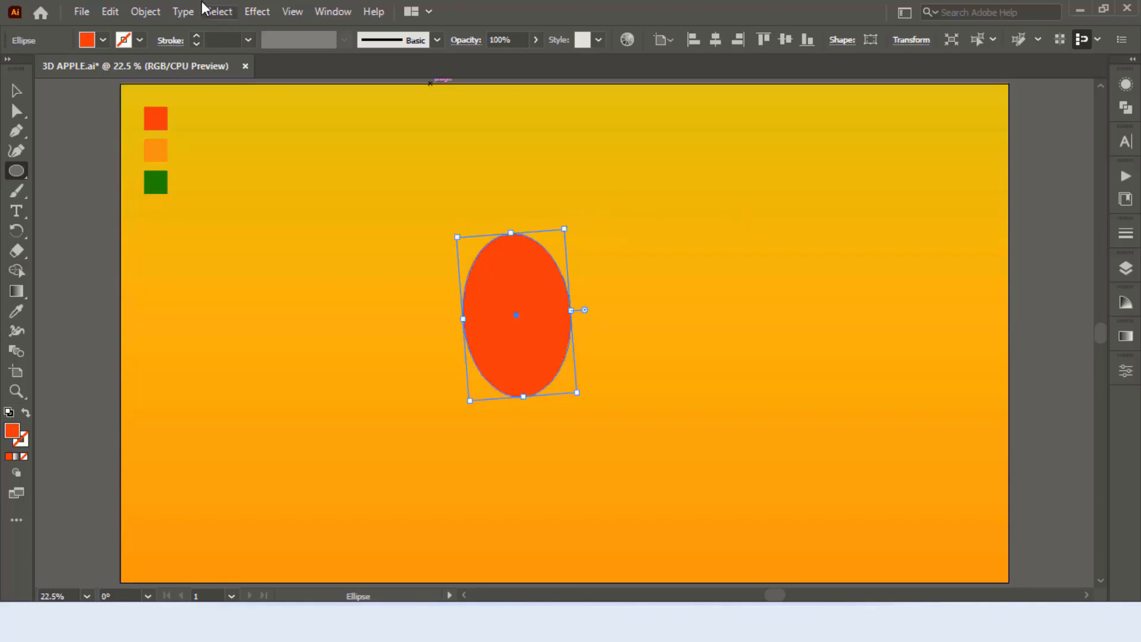
- Apply a 3D Revolve to the ellipse, offset from its right edge
left_click(256, 12)
mouse_move(273, 106)
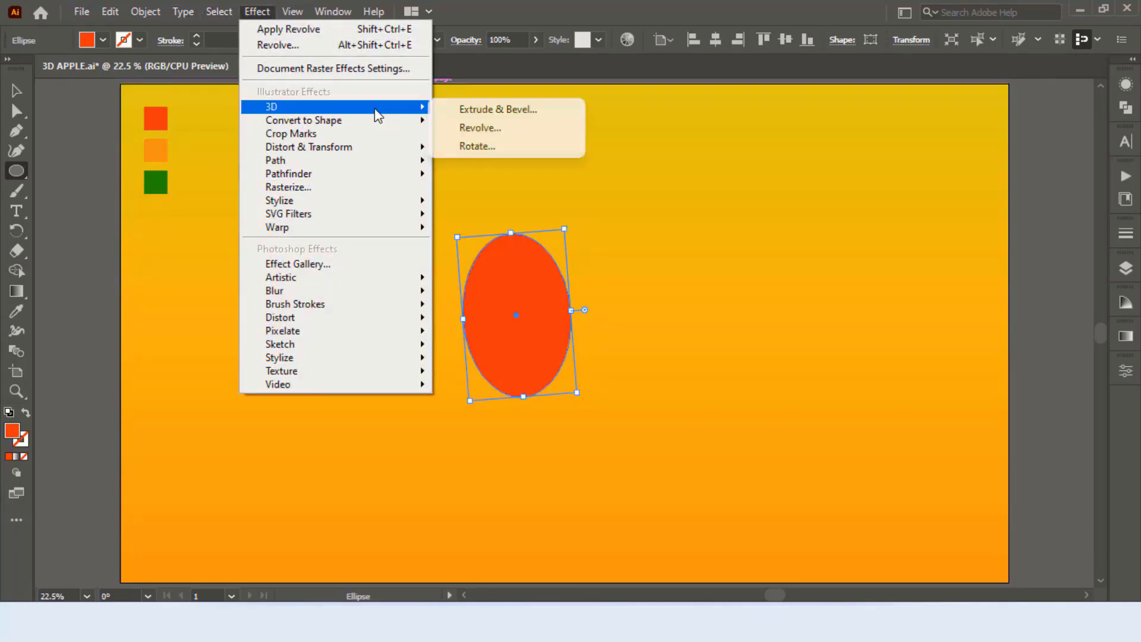
left_click(497, 127)
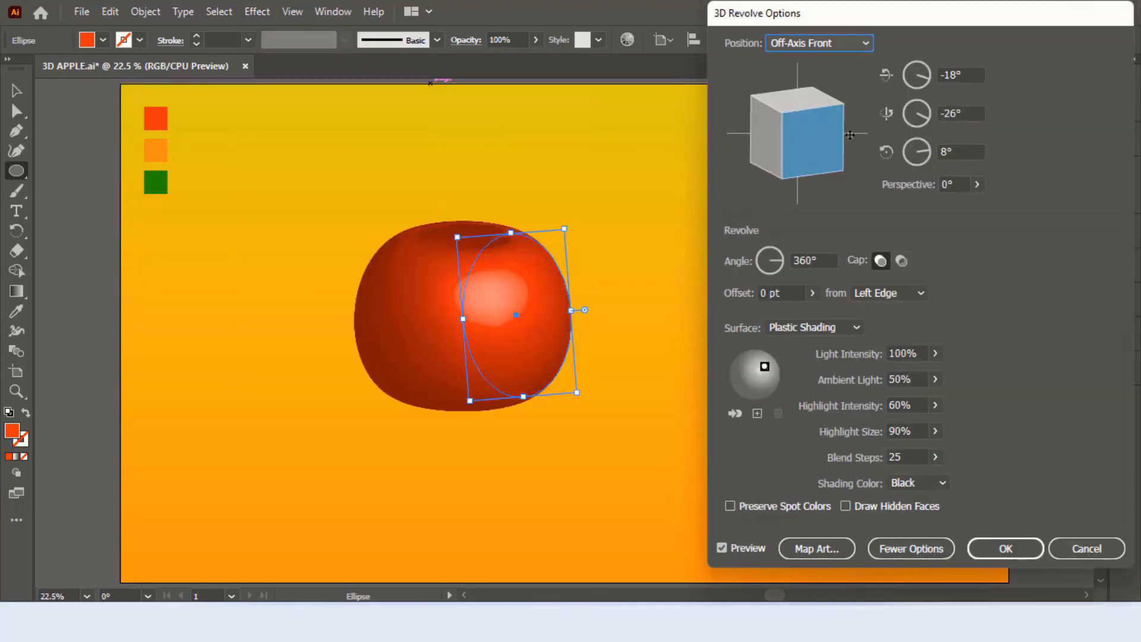
left_click(908, 291)
left_click(893, 328)
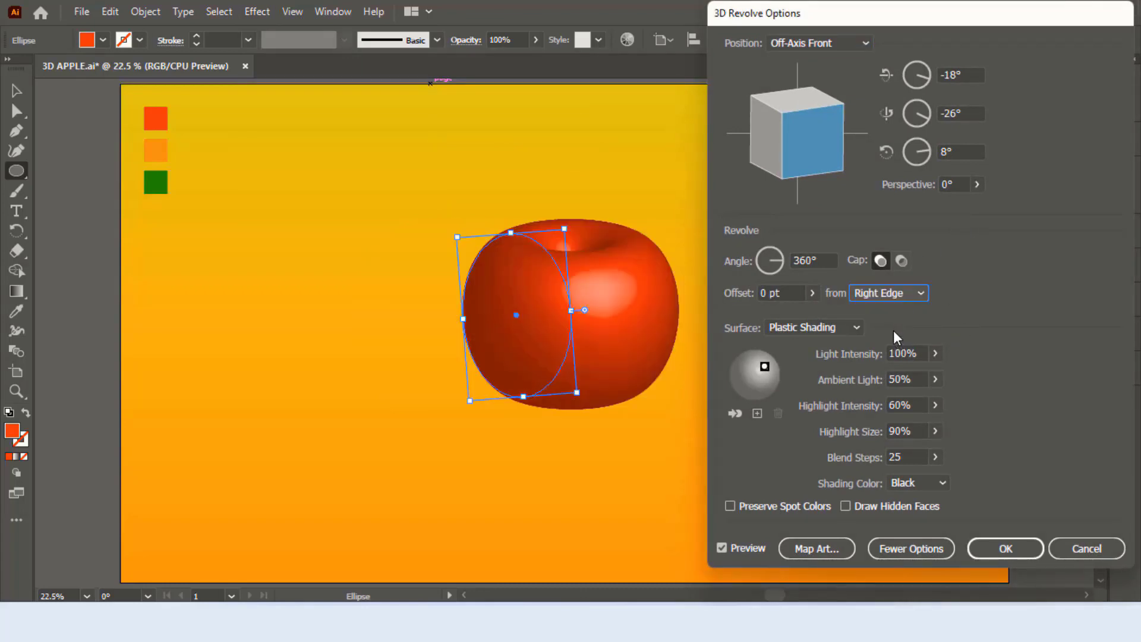
left_click(1010, 549)
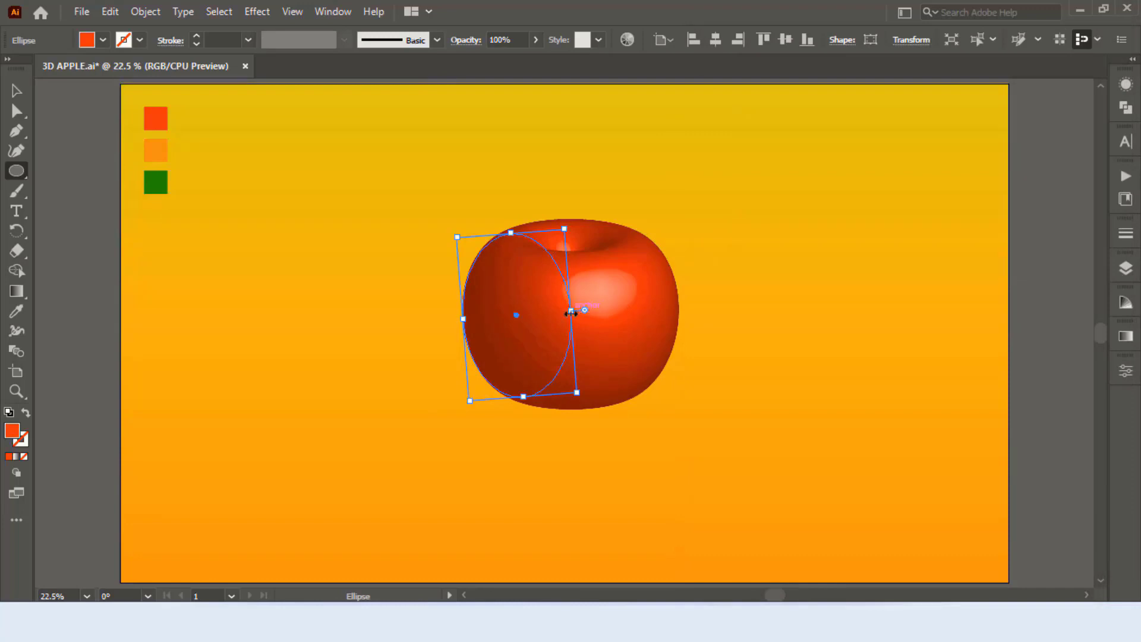
- Narrow the apple by pulling in its side, delete a stray tiny path, and reselect the apple
left_click_drag(572, 312, 559, 311)
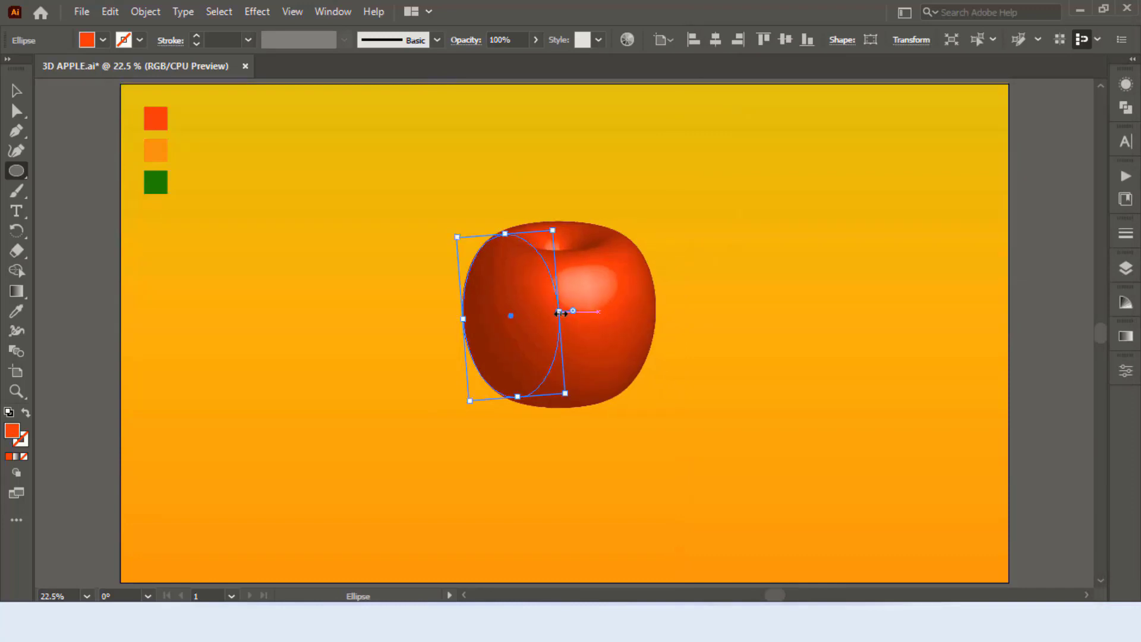
left_click(751, 234)
left_click(620, 337)
left_click_drag(435, 117, 438, 119)
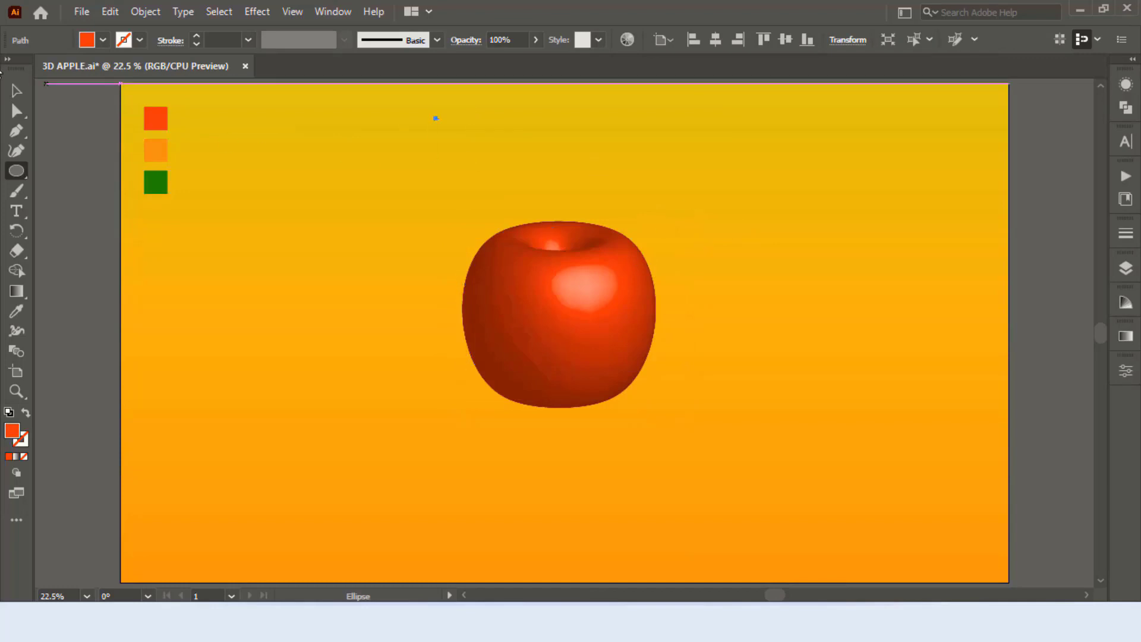
key("v")
key("Delete")
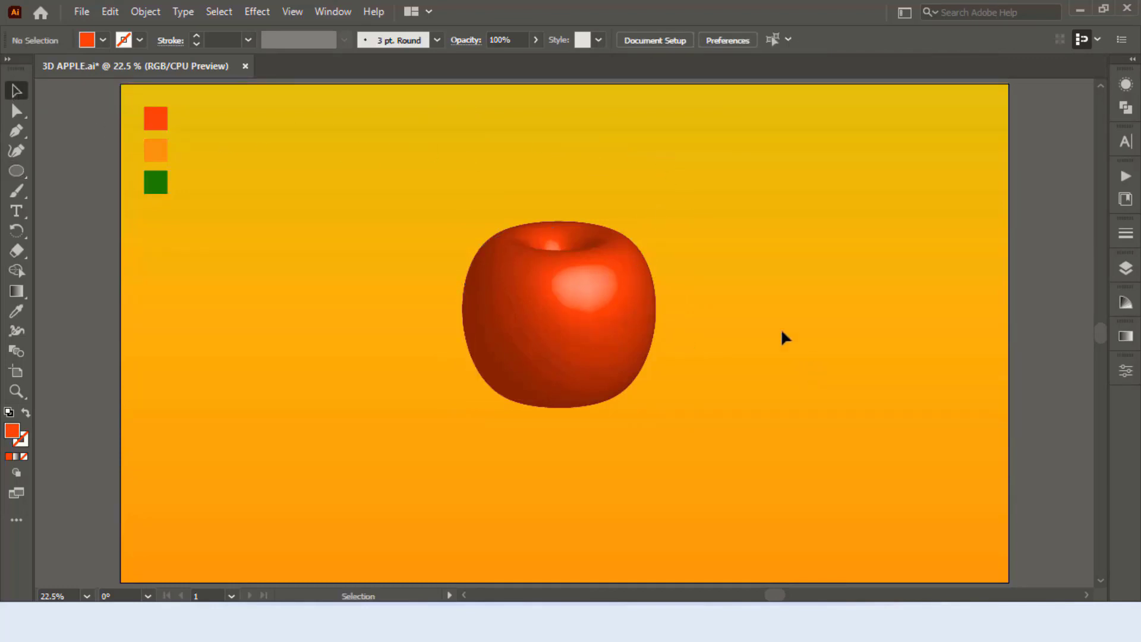
left_click(631, 337)
- Raise the apple's 3D Revolve blend steps to 200 via the Appearance panel
left_click(1125, 84)
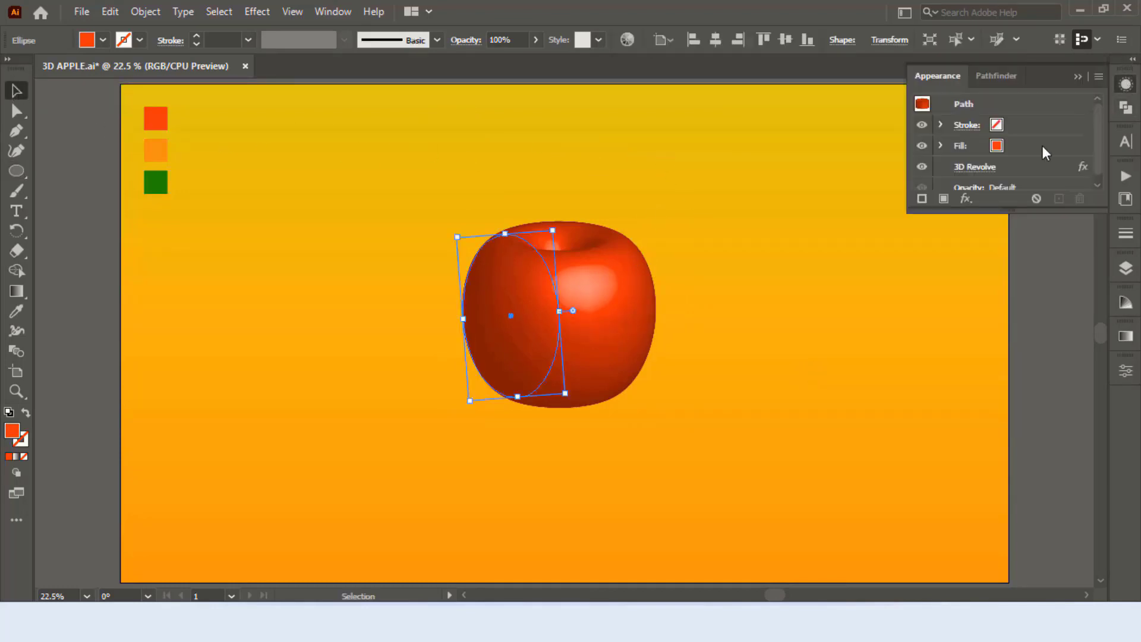
left_click(988, 178)
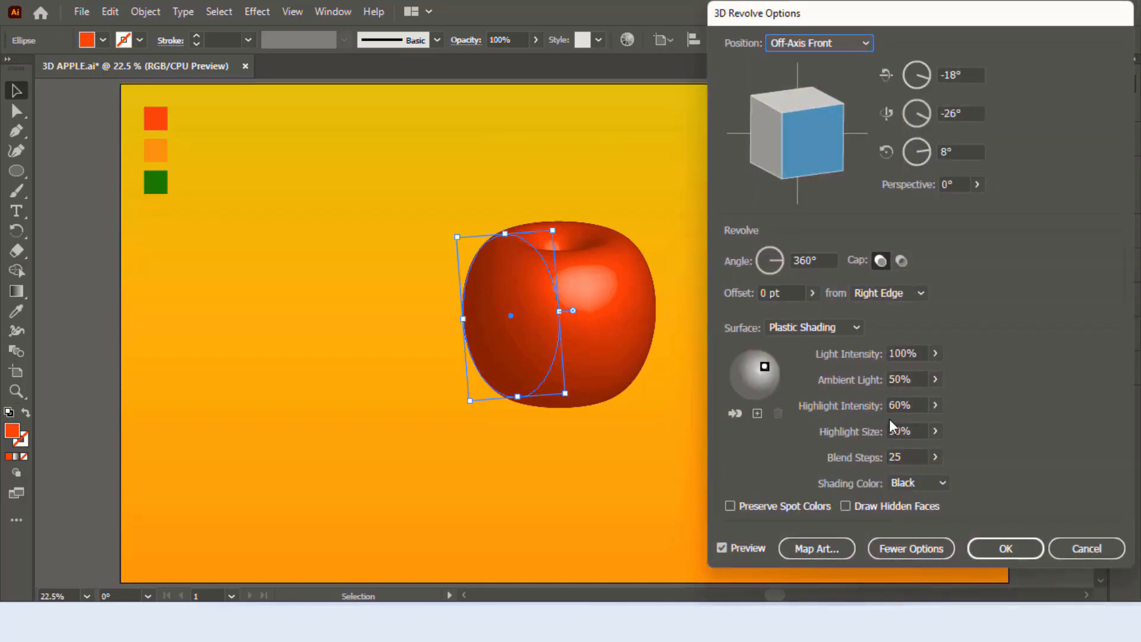
double_click(908, 457)
type("1")
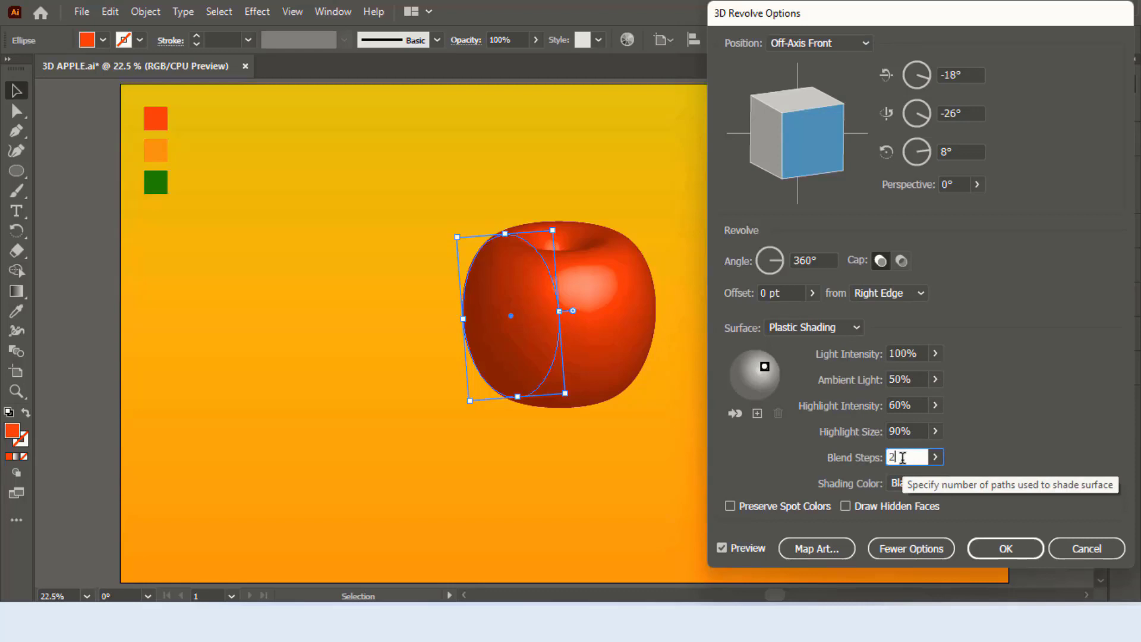
type("00")
left_click(919, 432)
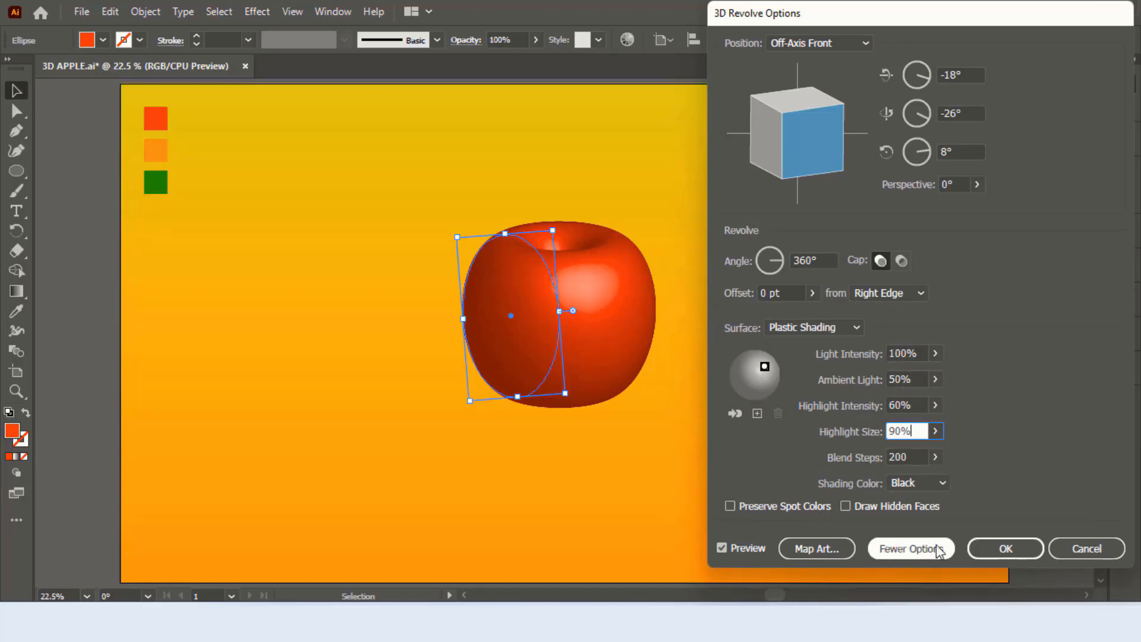
left_click(1003, 549)
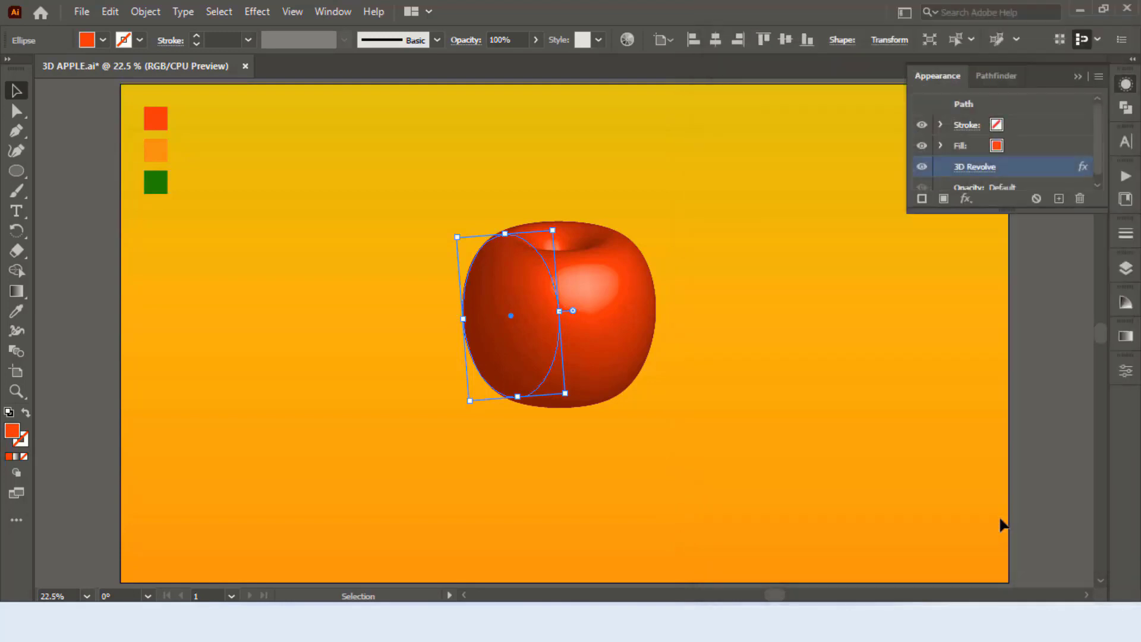
- Zoom in and out to inspect the smoother apple shading, then deselect it
left_click(1076, 78)
left_click(897, 322)
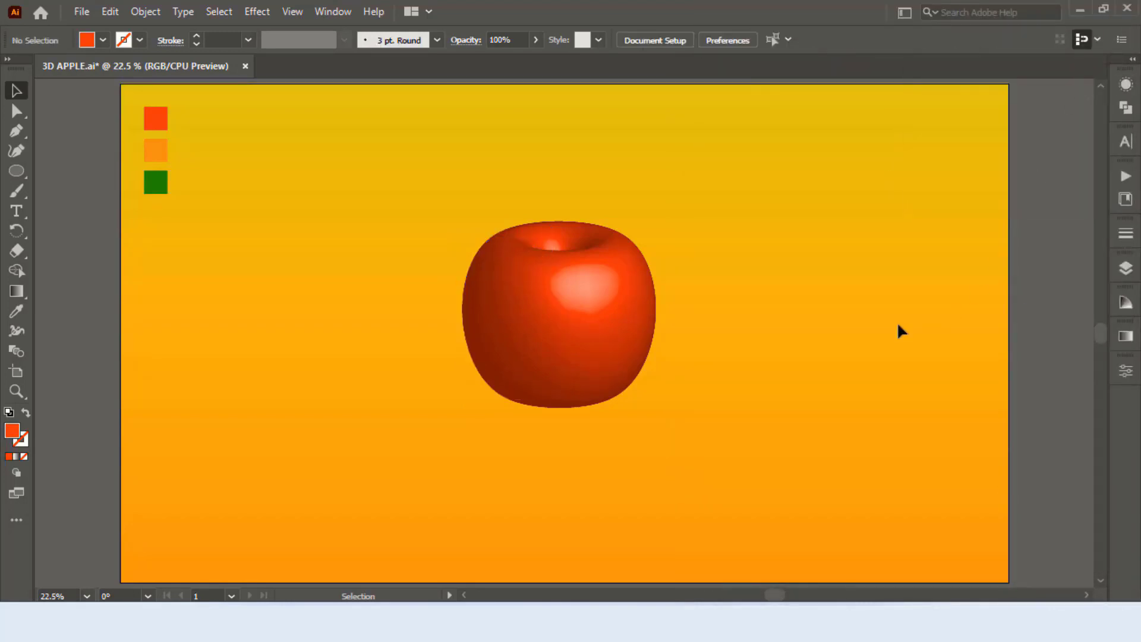
left_click(615, 287)
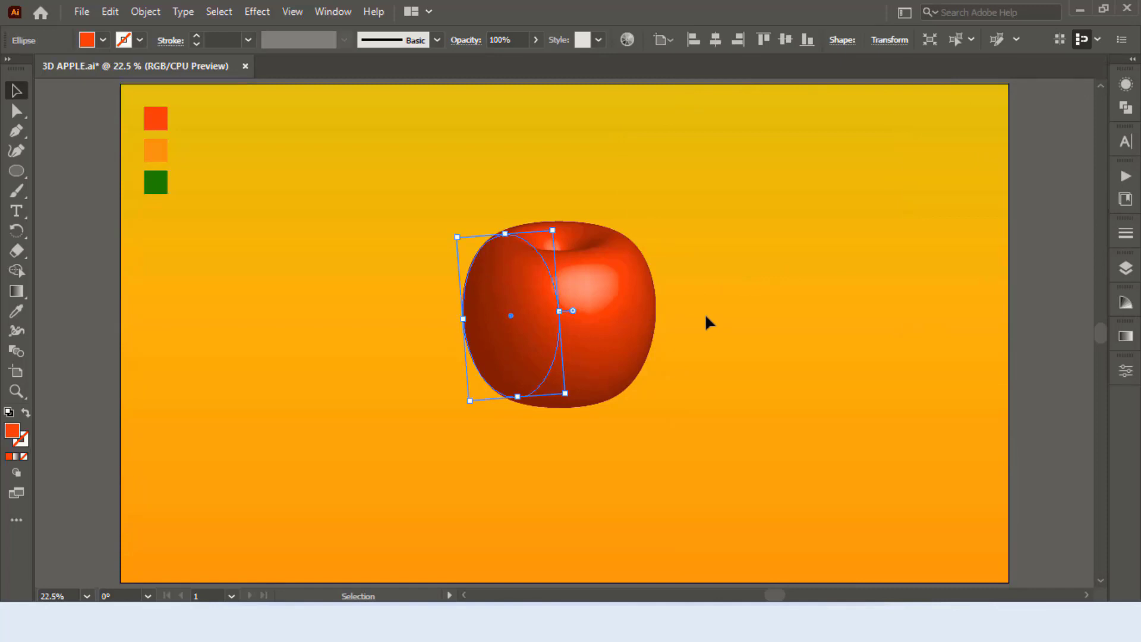
key("ctrl+plus")
key("ctrl+plus")
key("ctrl+plus")
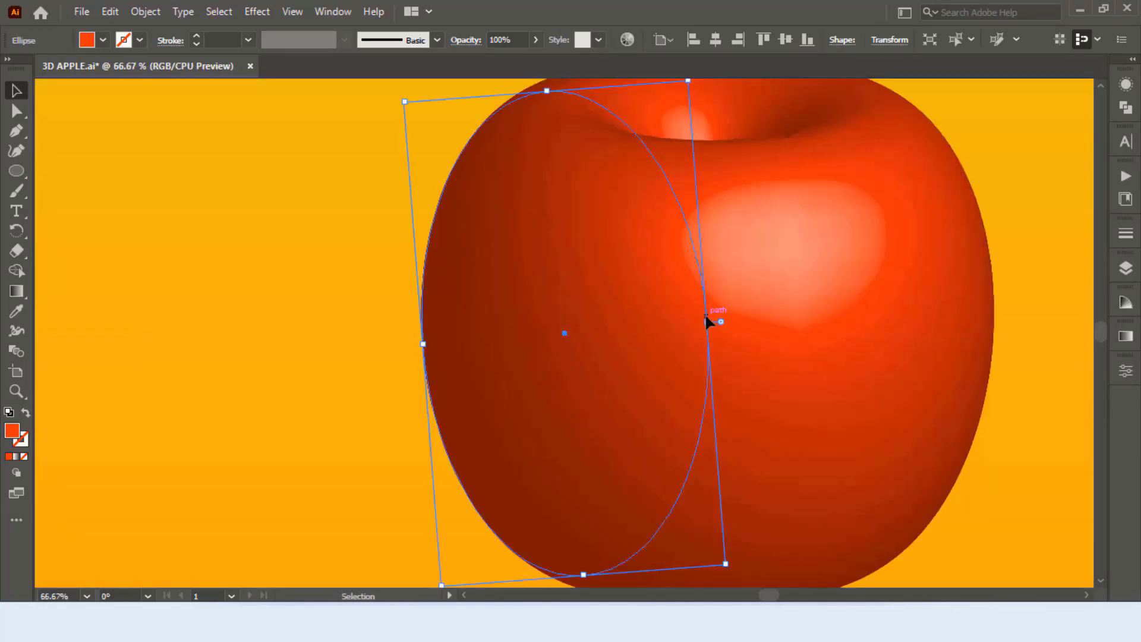
key("ctrl+minus")
key("ctrl+minus")
key("ctrl+minus")
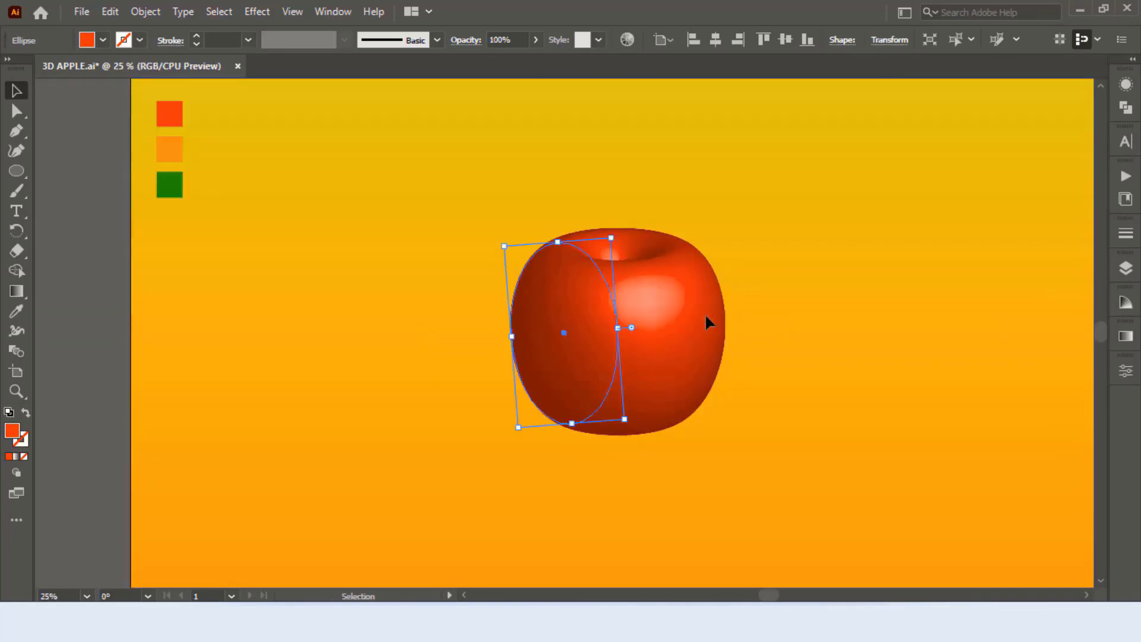
left_click(802, 250)
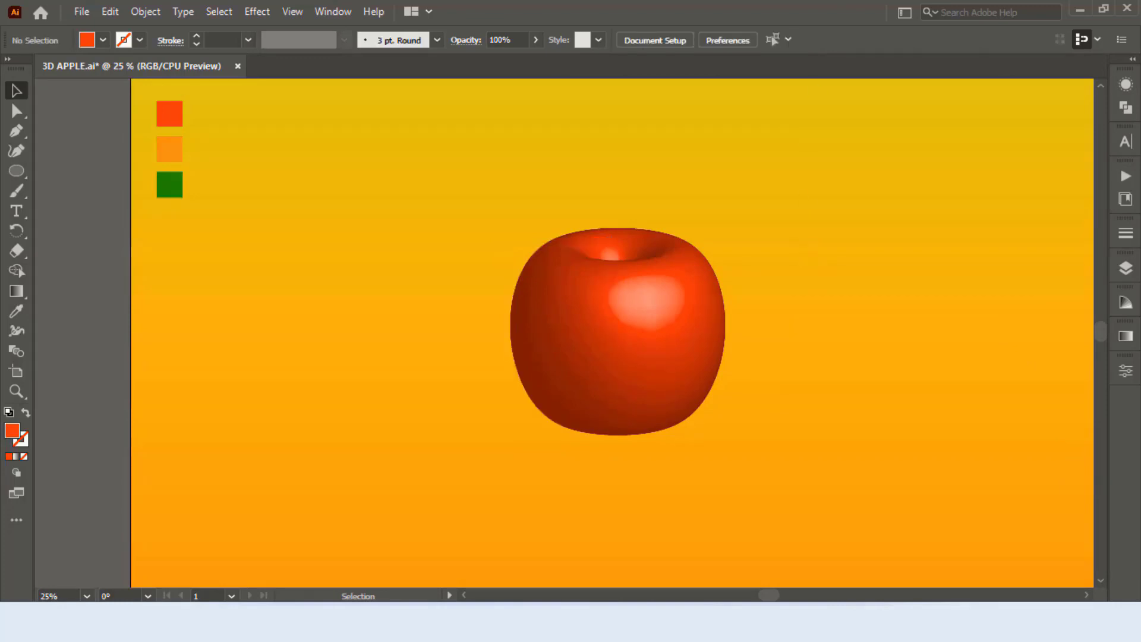
scroll(723, 222, "down", 1)
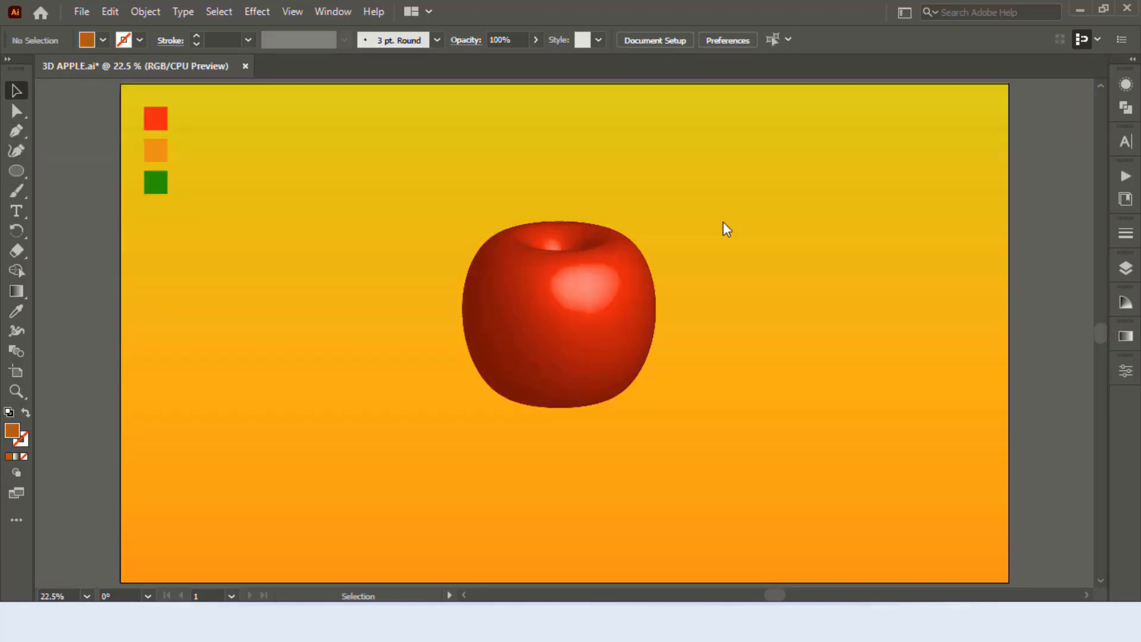
- Draw a thin, slightly curved orange stem path with the Pen tool above the apple's top
left_click(156, 153)
left_click(18, 130)
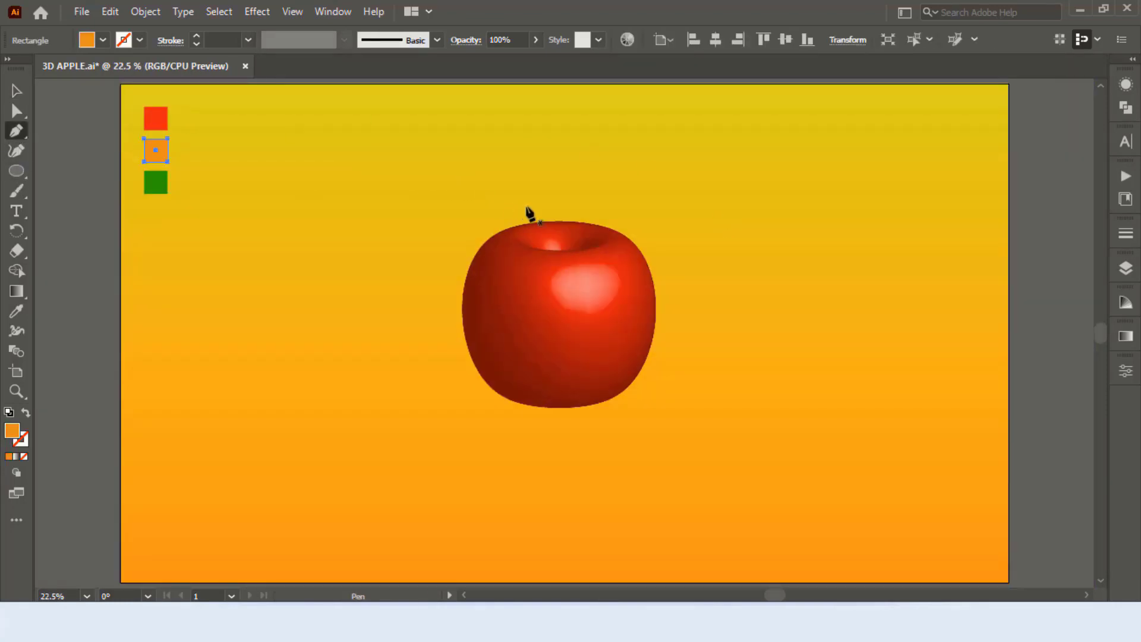
left_click(552, 186)
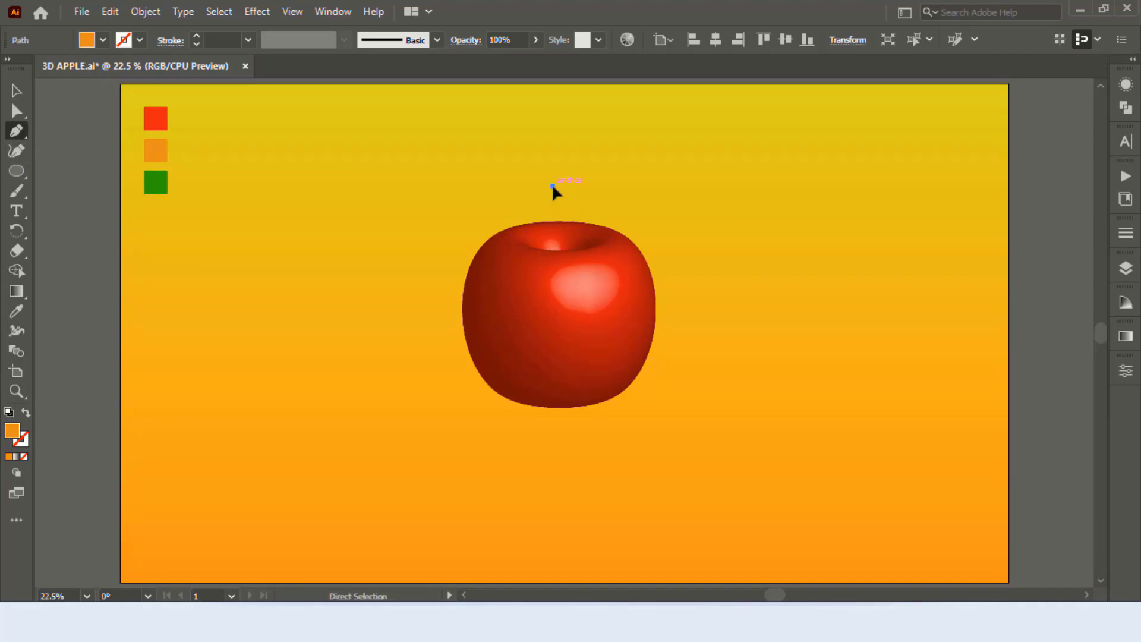
key("ctrl+plus")
key("ctrl+plus")
key("ctrl+plus")
key("ctrl+plus")
key("ctrl+plus")
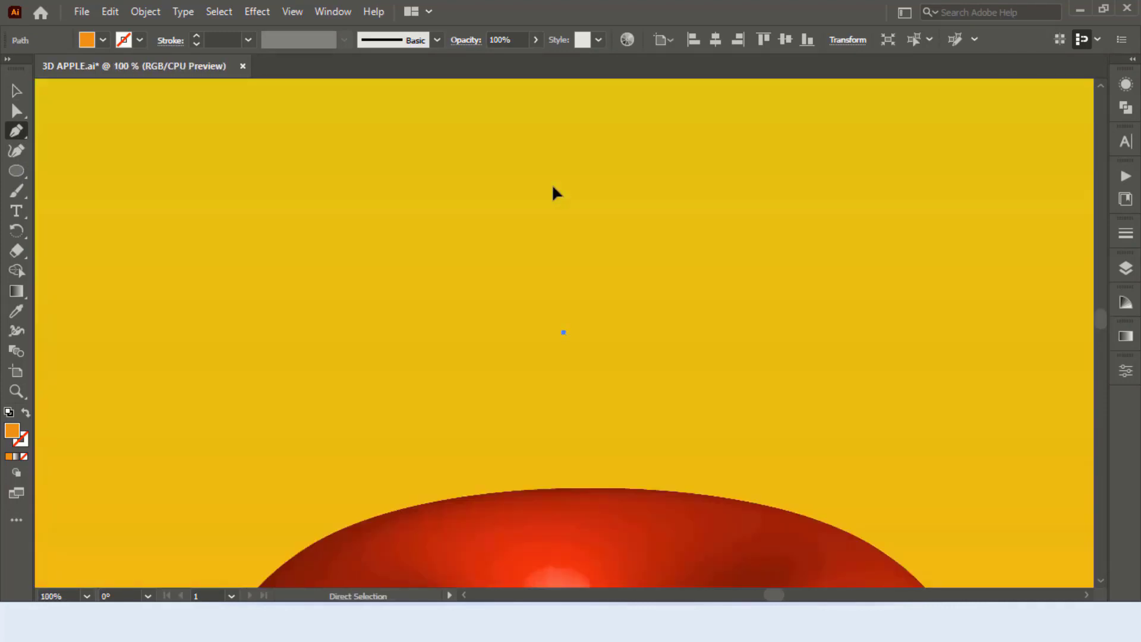
scroll(586, 178, "down", 5)
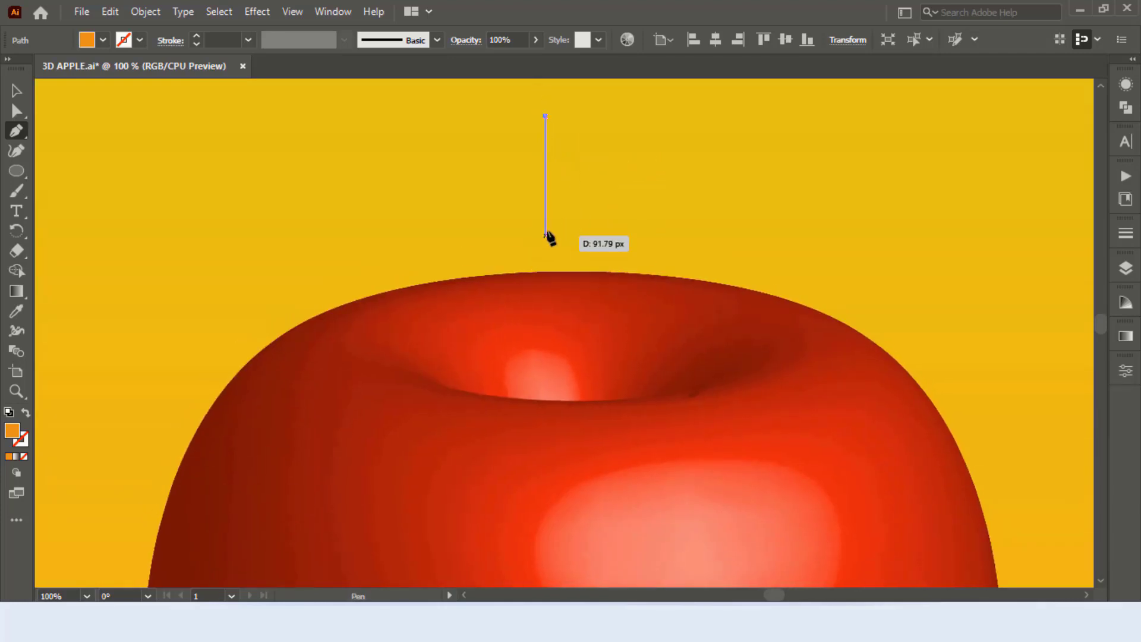
left_click_drag(546, 255, 531, 349)
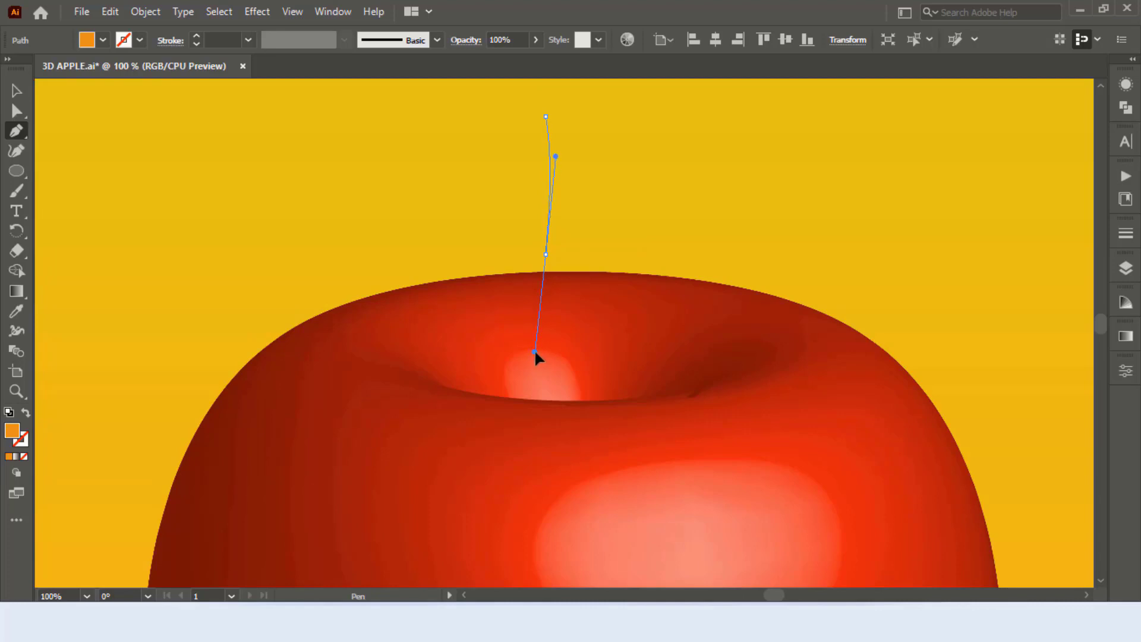
left_click_drag(532, 349, 536, 352)
left_click(545, 254)
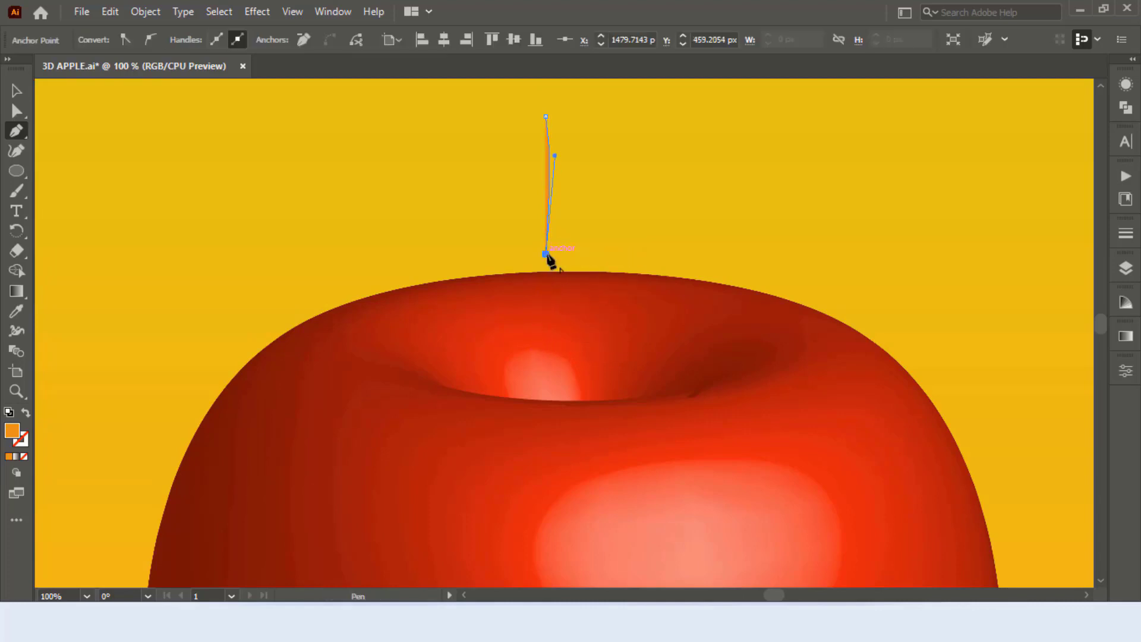
left_click_drag(546, 117, 543, 117)
left_click(16, 90)
left_click(262, 153)
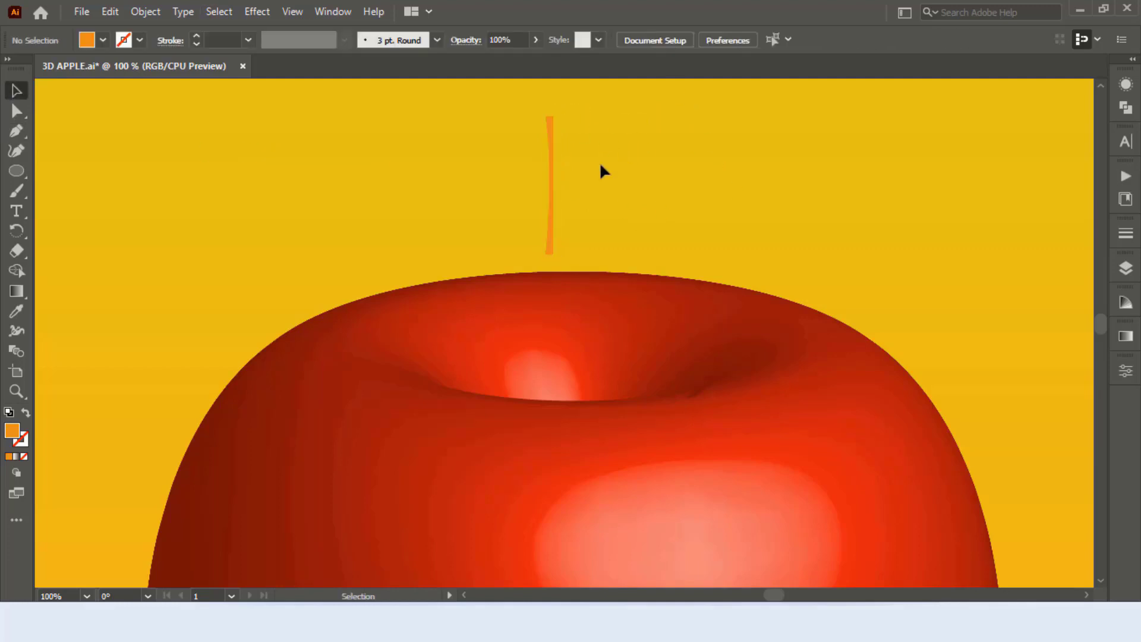
left_click(551, 196)
- Revolve the stem from its right edge with 200 blend steps and lower it into the apple's hollow
left_click(257, 11)
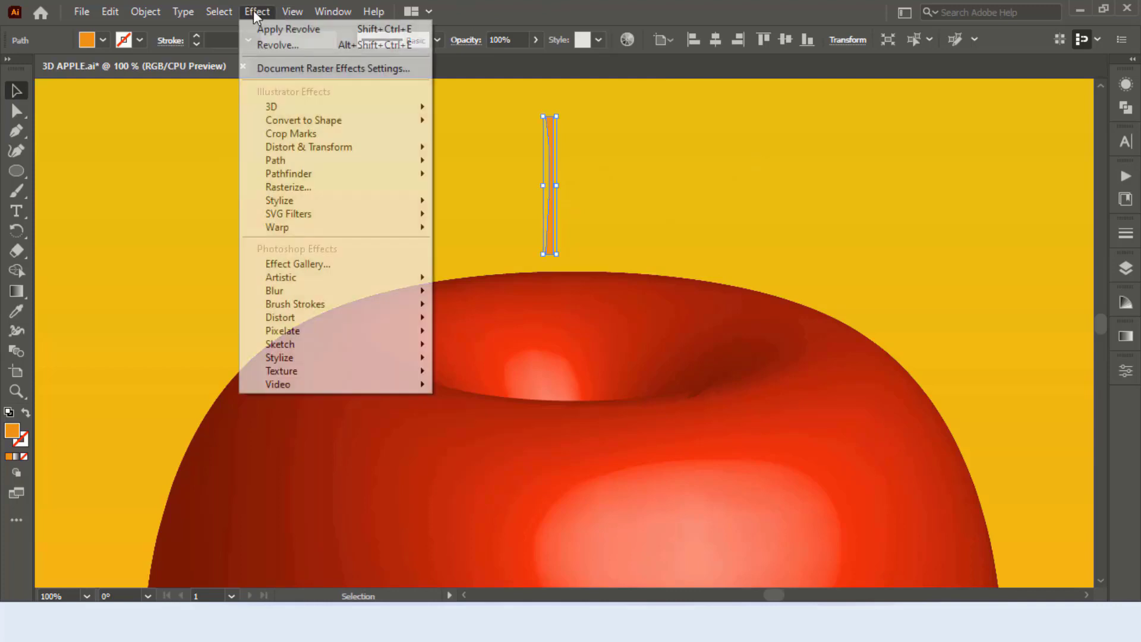
mouse_move(332, 106)
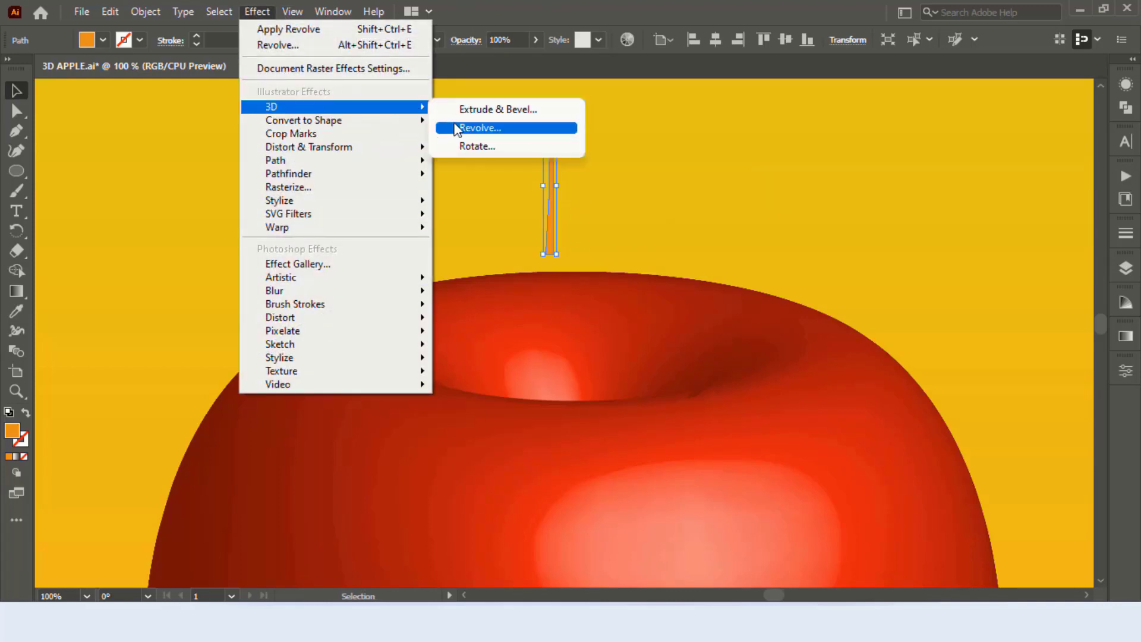
left_click(453, 126)
left_click(874, 330)
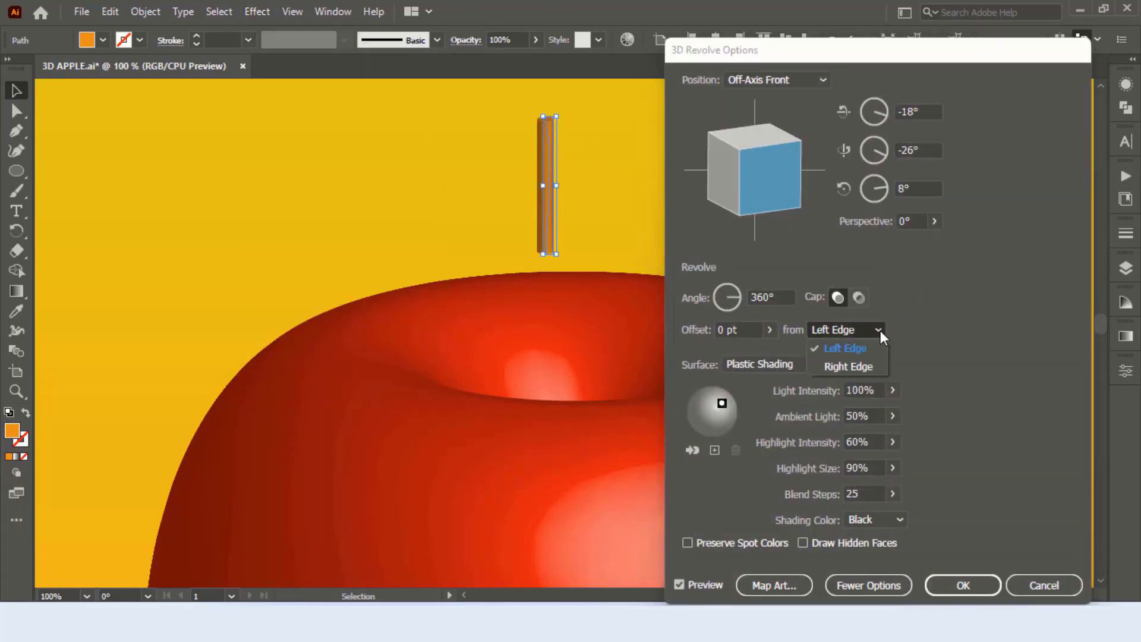
left_click(825, 365)
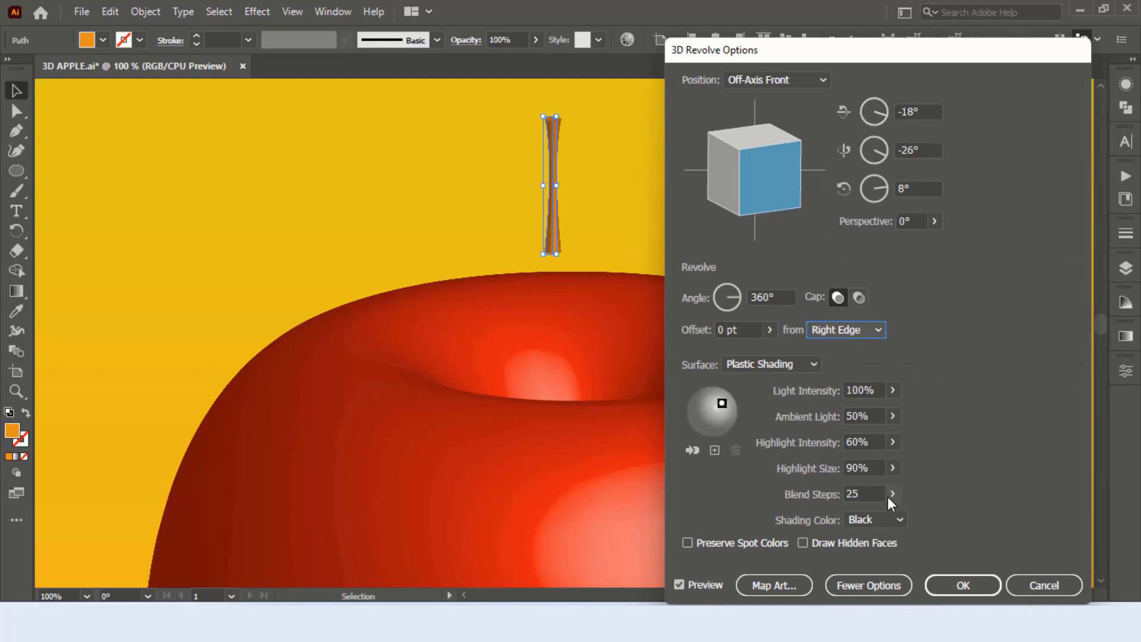
left_click(853, 493)
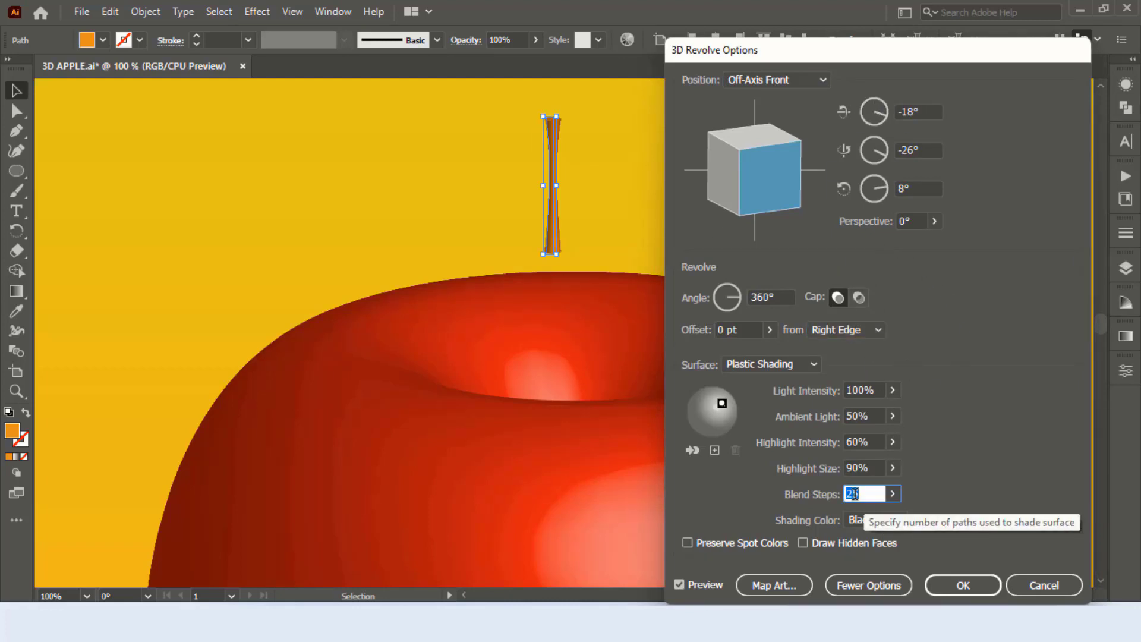
type("200")
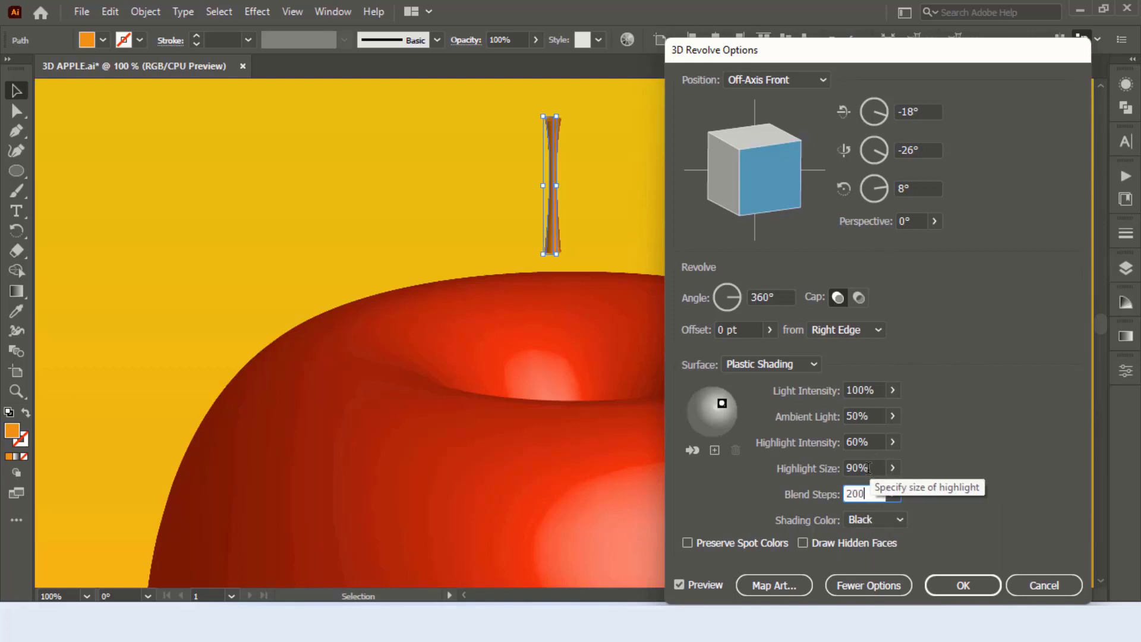
left_click(868, 467)
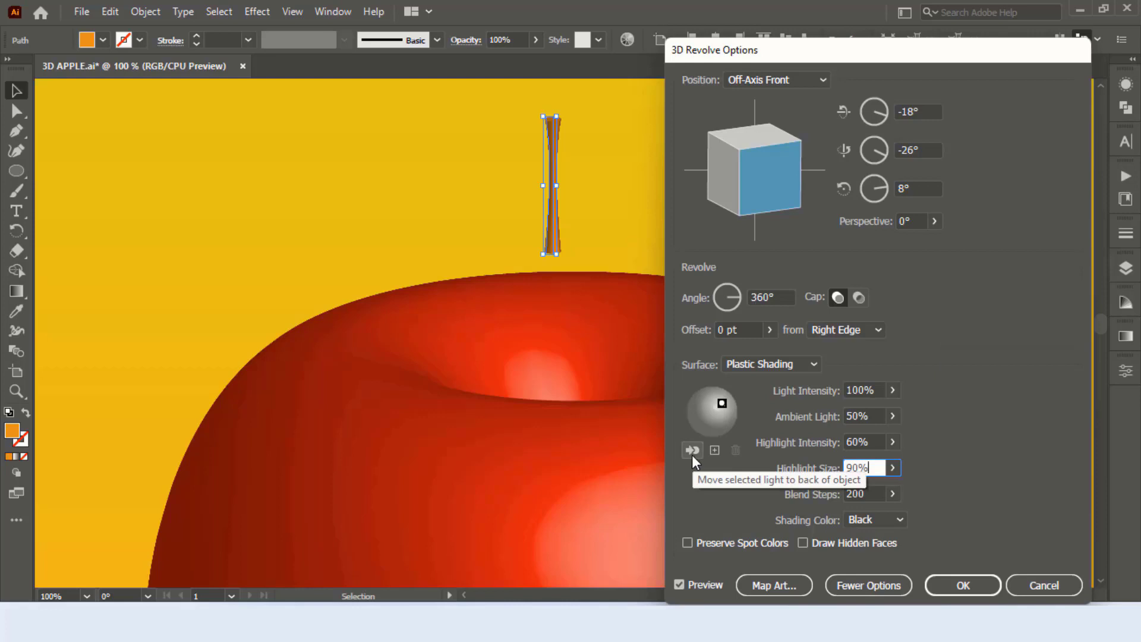
left_click(962, 586)
left_click(917, 147)
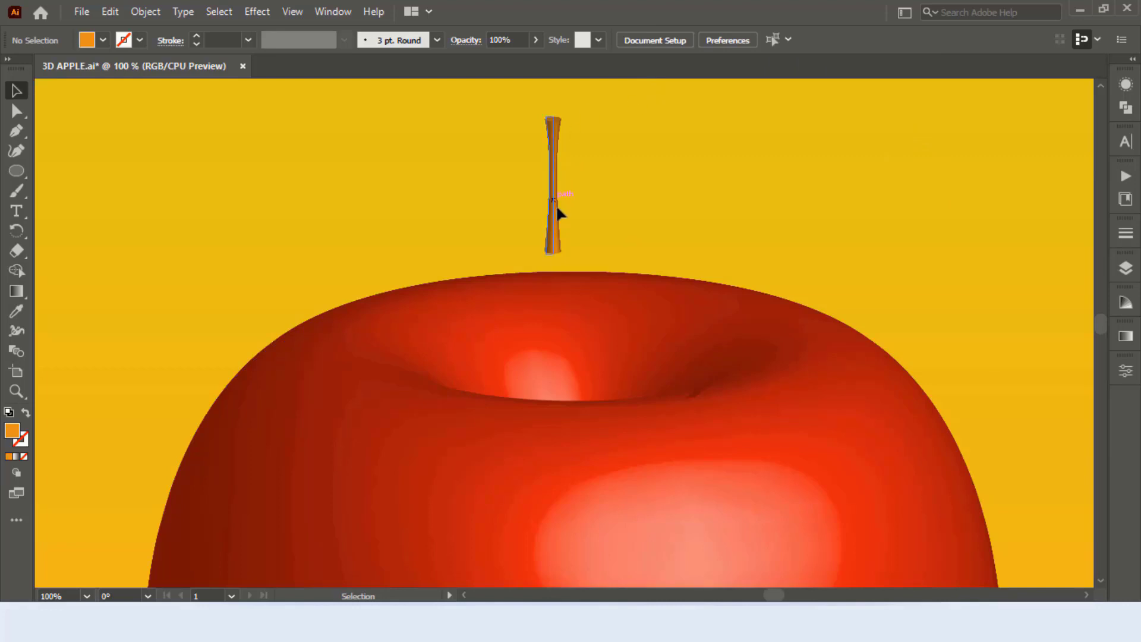
mouse_move(560, 195)
left_mouse_down()
mouse_move(604, 256)
mouse_move(746, 179)
left_mouse_up()
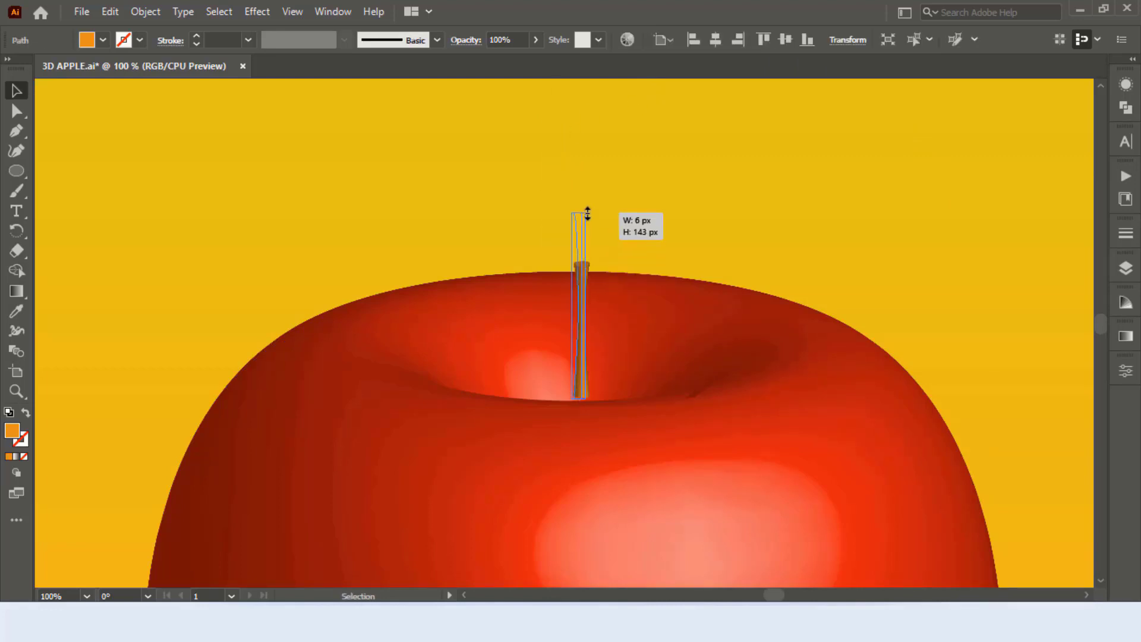
- Set the stem's 3D Revolve rotation to 0°, -33°, 0° so it stands upright
left_click(808, 172)
left_click(583, 318)
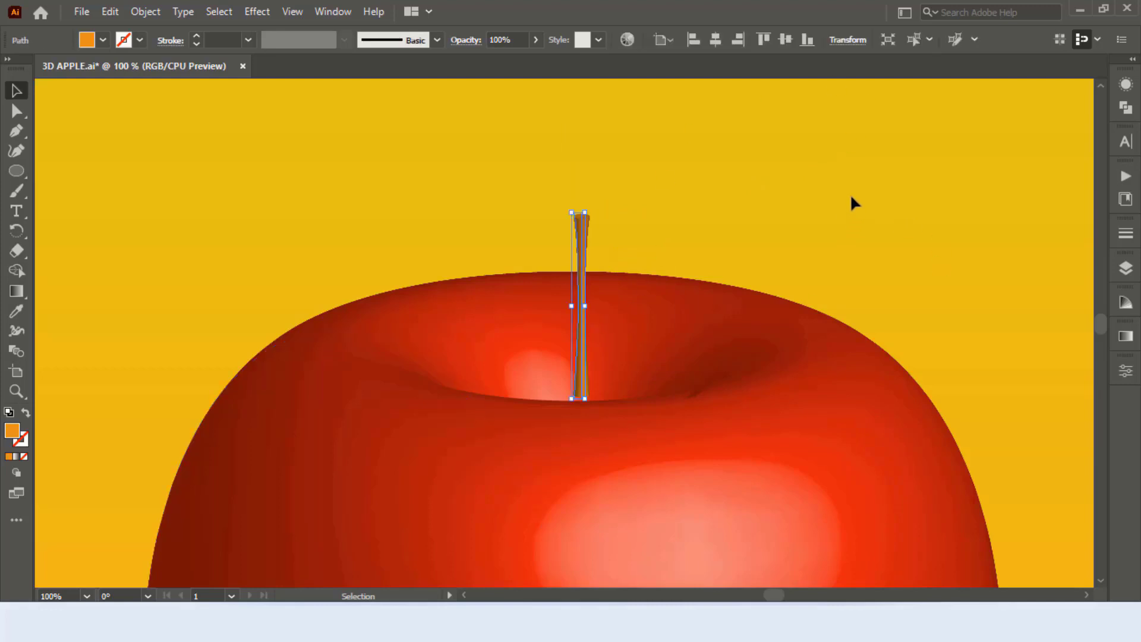
left_click(805, 175)
left_click(581, 400)
left_click(1125, 84)
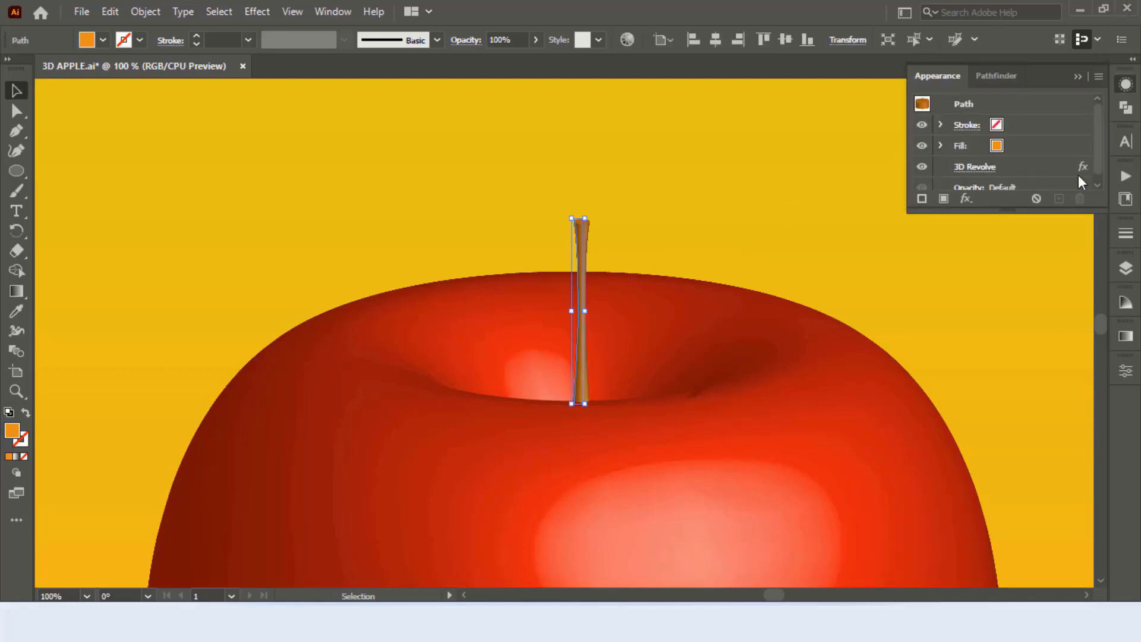
left_click(965, 166)
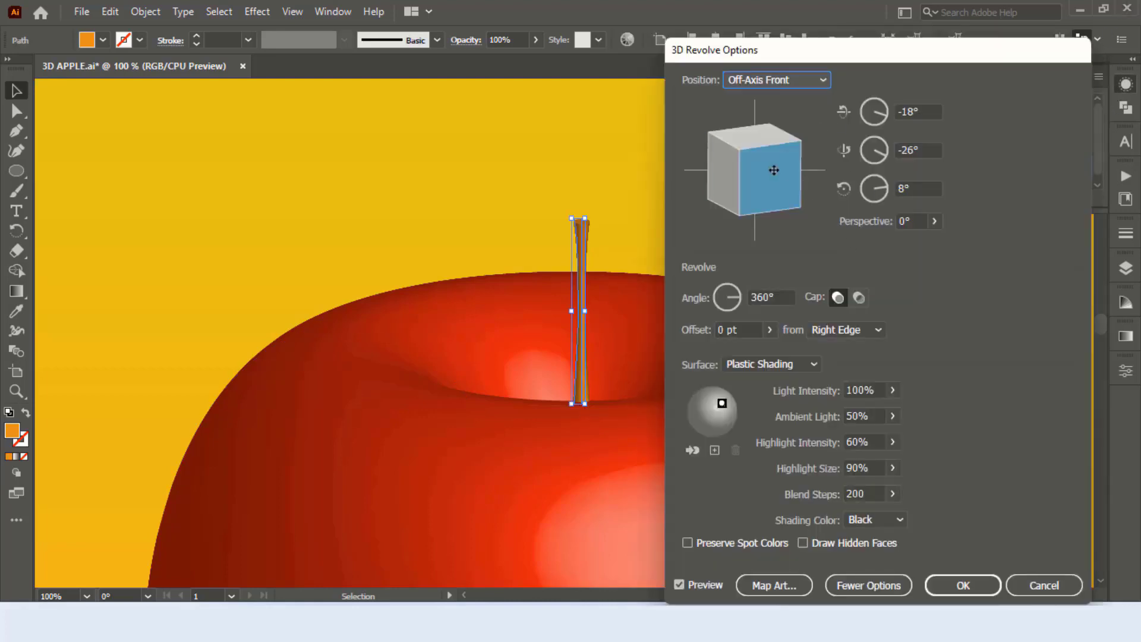
left_click_drag(769, 168, 772, 168)
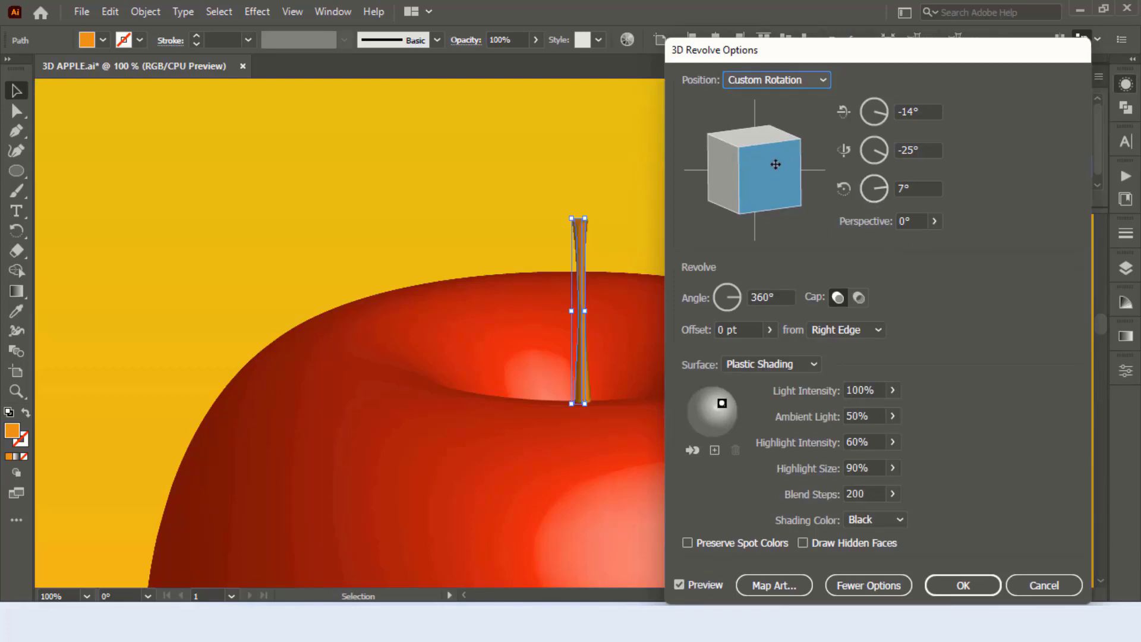
left_click_drag(775, 164, 766, 151)
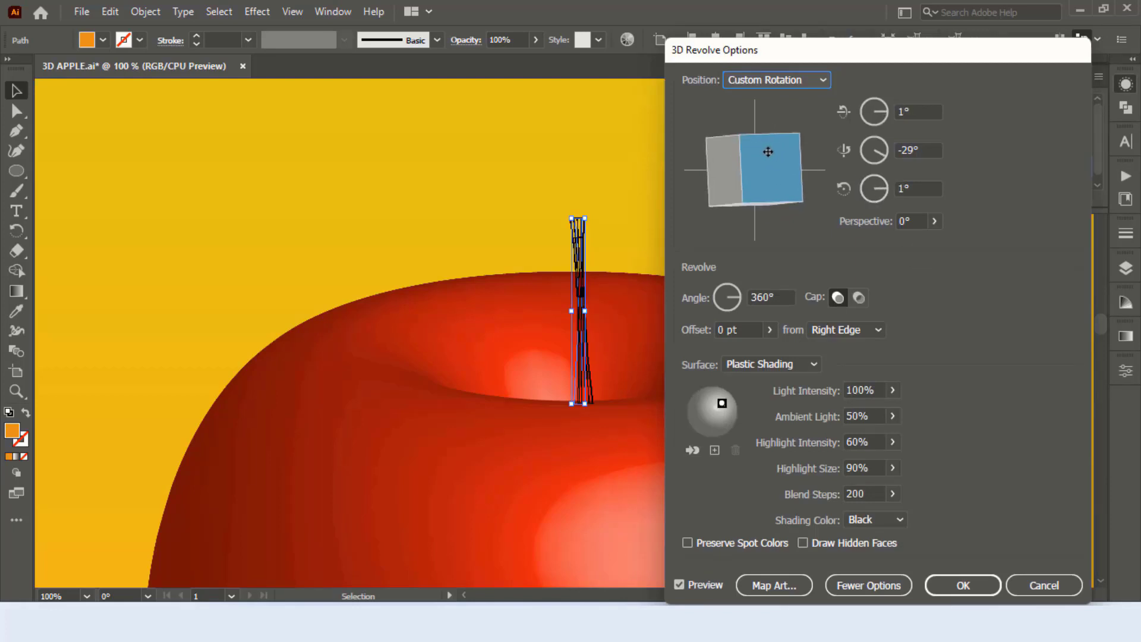
left_click_drag(768, 152, 773, 153)
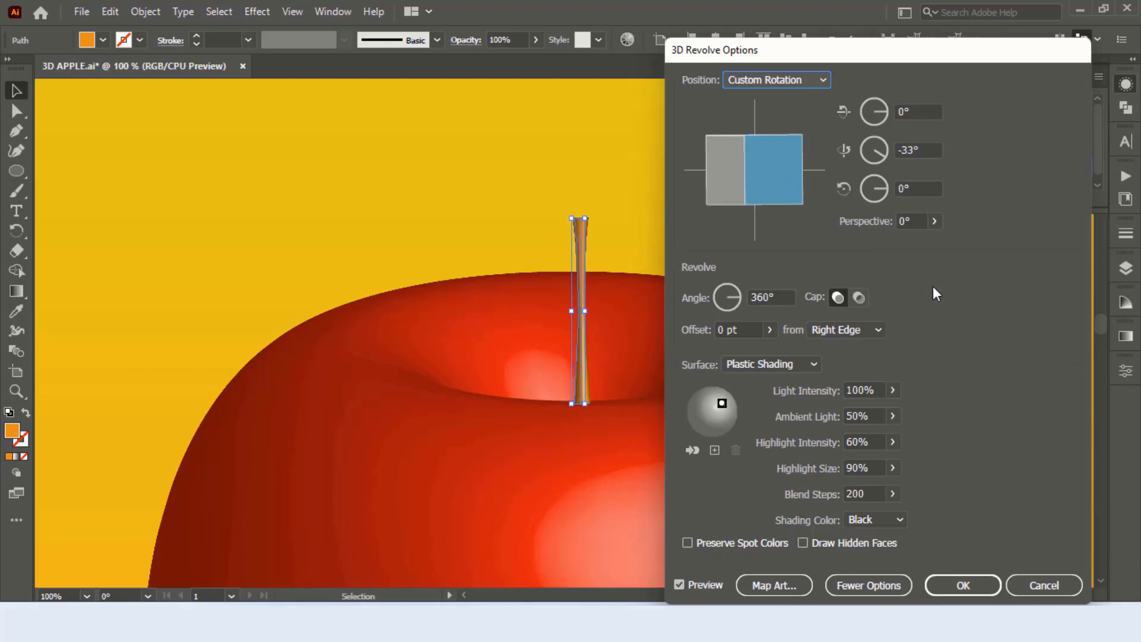
left_click(979, 581)
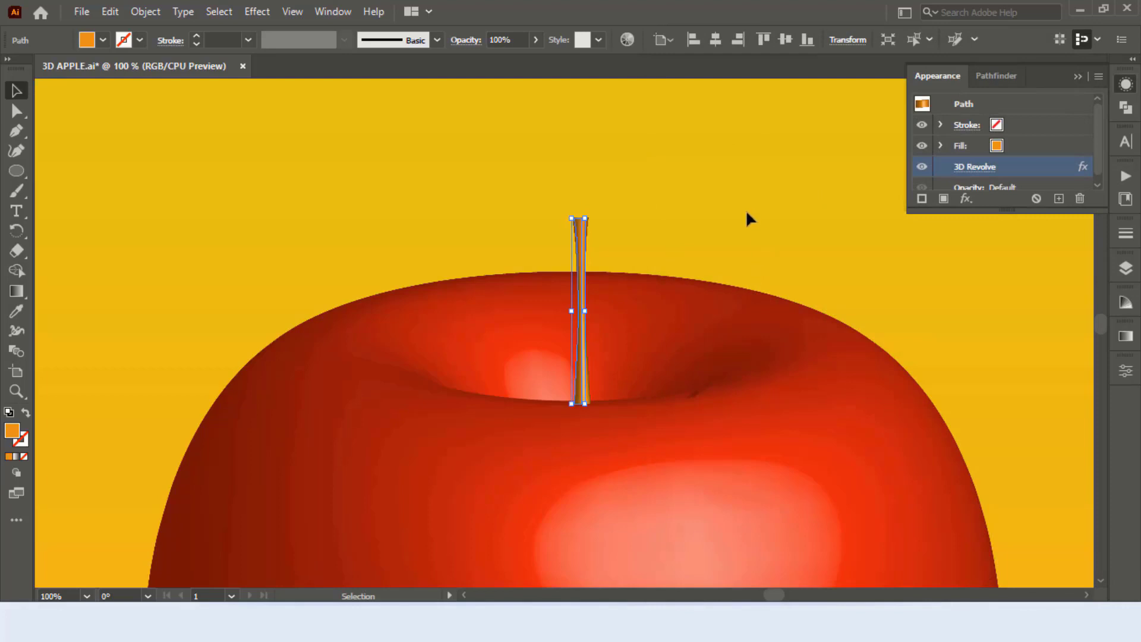
- Try nudging the stem up and shifting it left, then undo both moves
key("shift+Up")
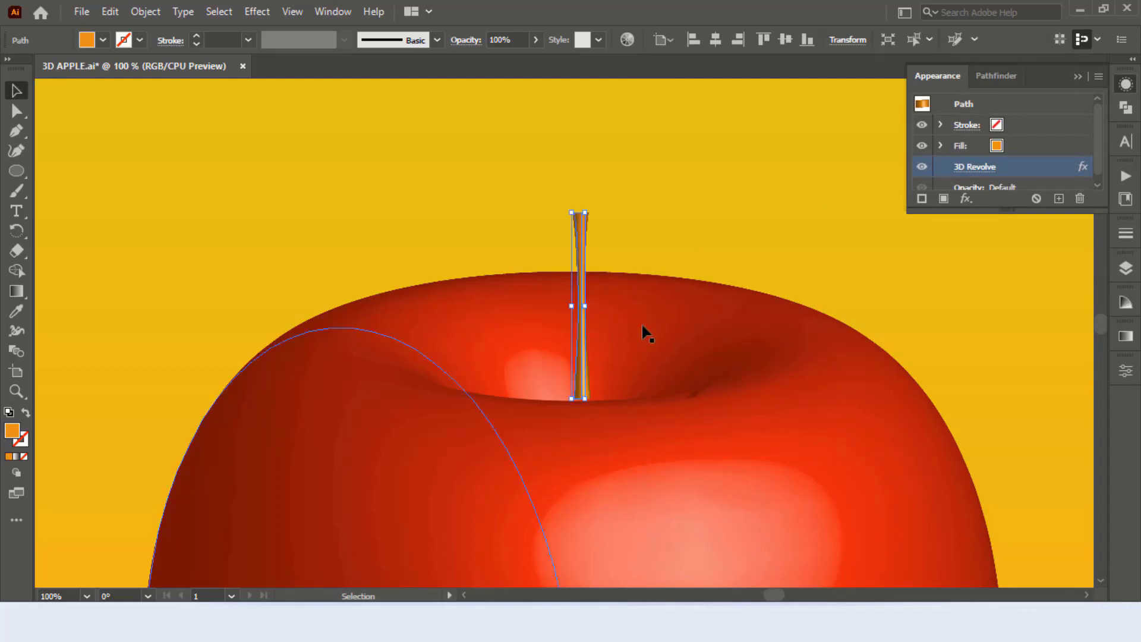
left_click(723, 257)
left_click_drag(587, 381, 577, 385)
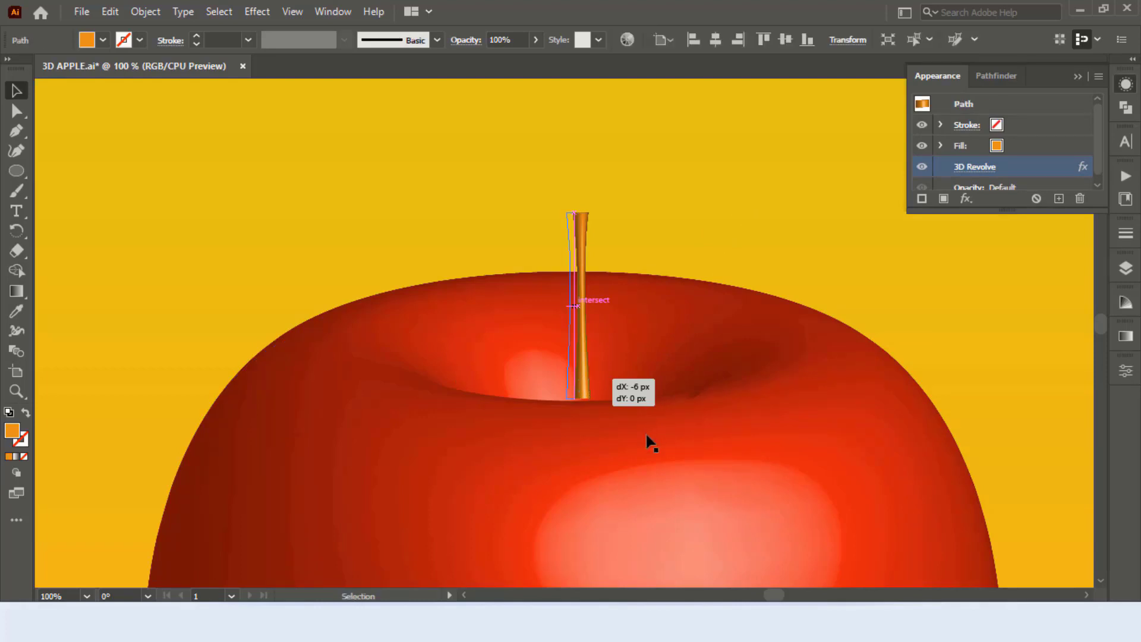
key("ctrl+z")
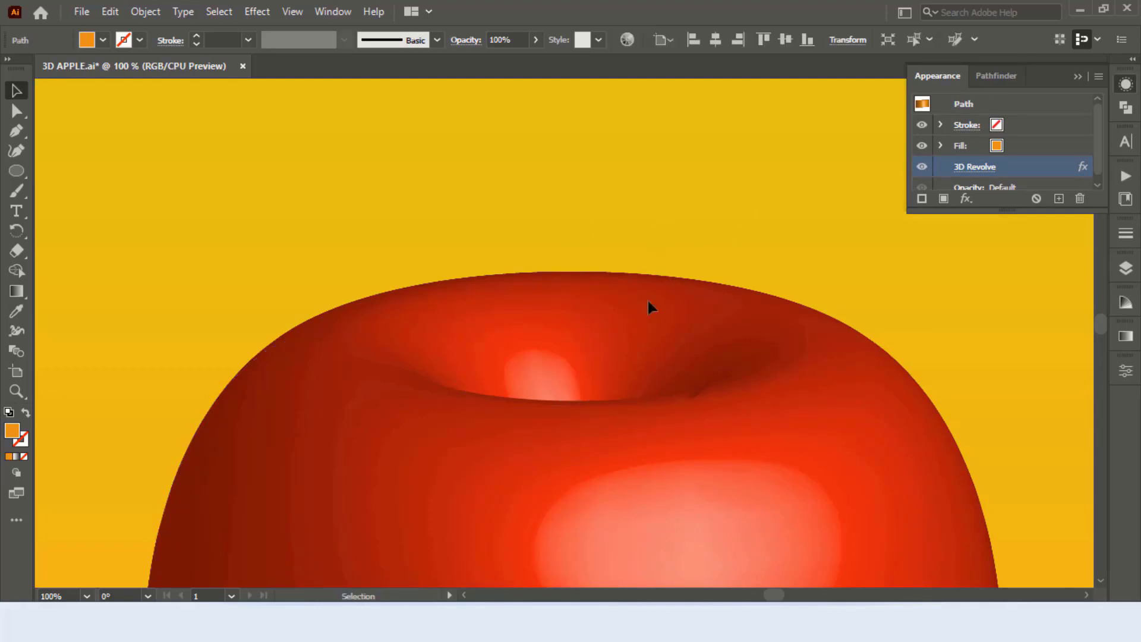
key("ctrl+z")
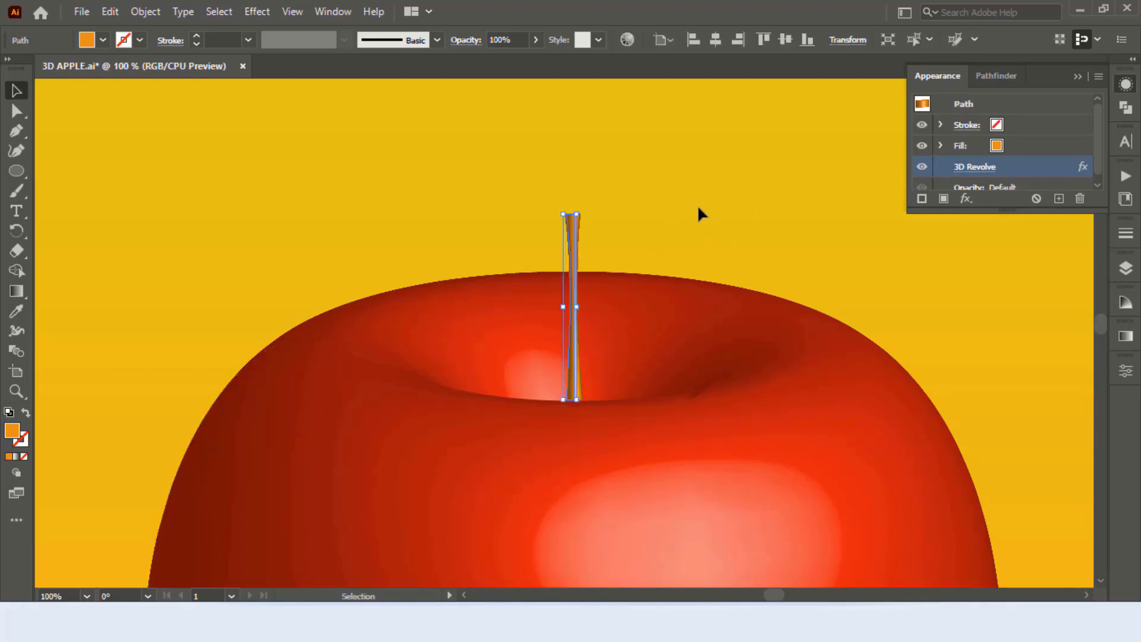
left_click(697, 205)
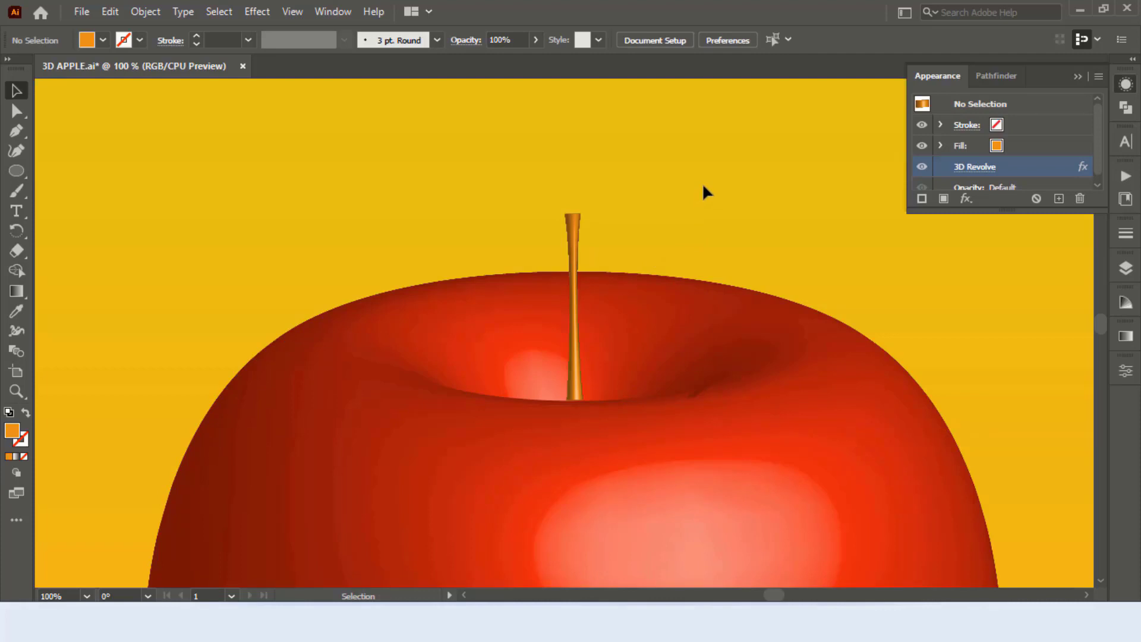
- Stretch the stem taller to about 173 px so it rises above the hollow
left_click(580, 233)
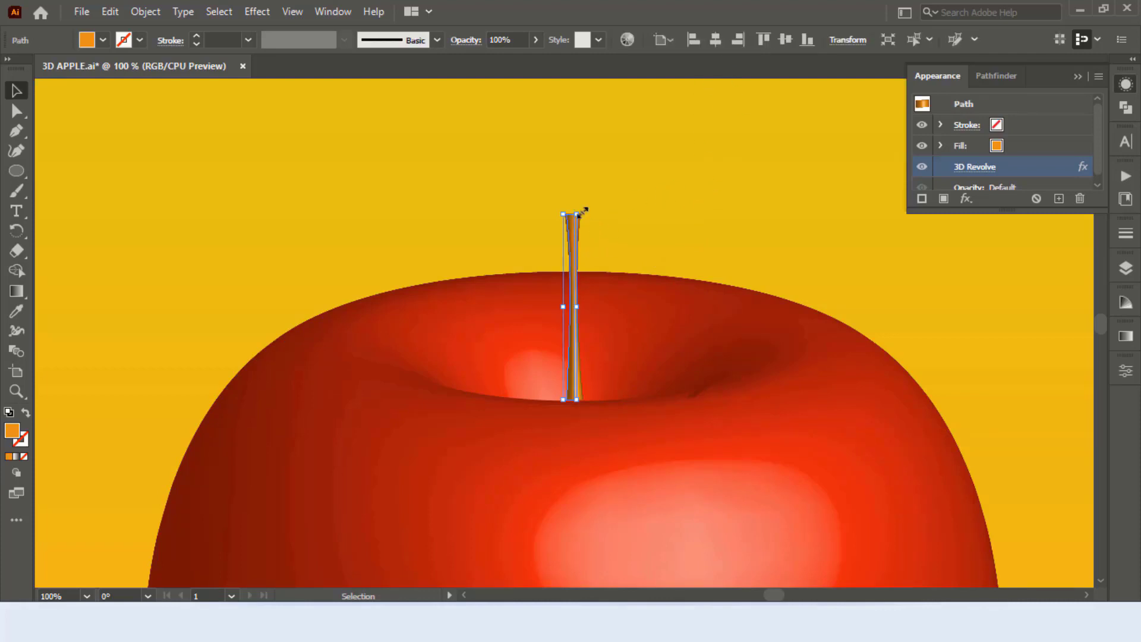
left_click_drag(579, 213, 585, 177)
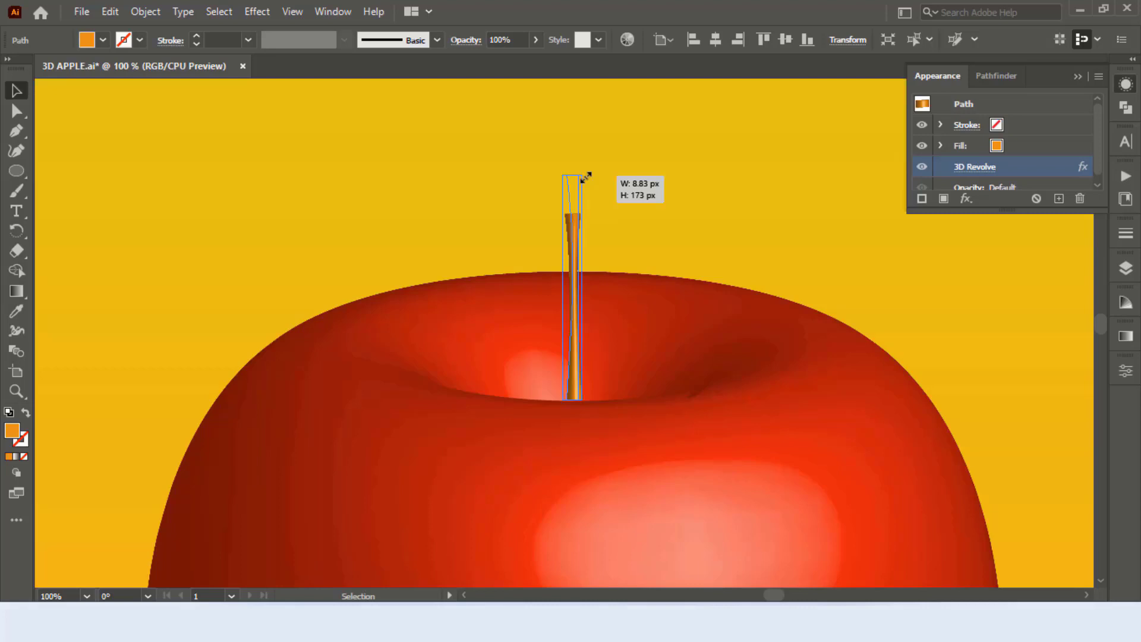
left_click(672, 170)
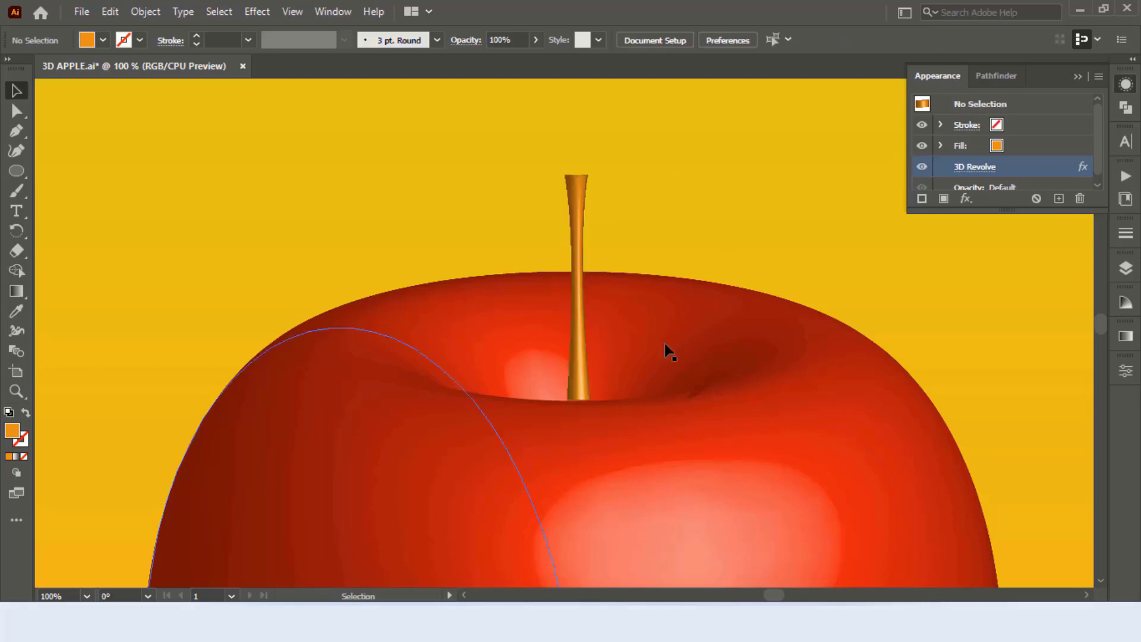
left_click(580, 385)
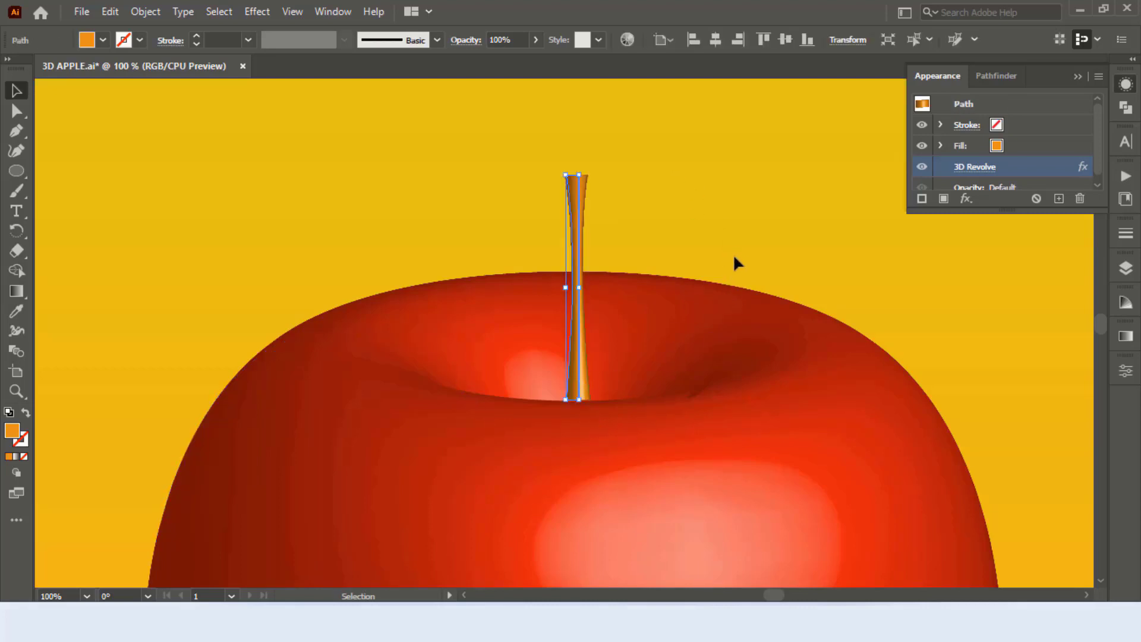
left_click(752, 185)
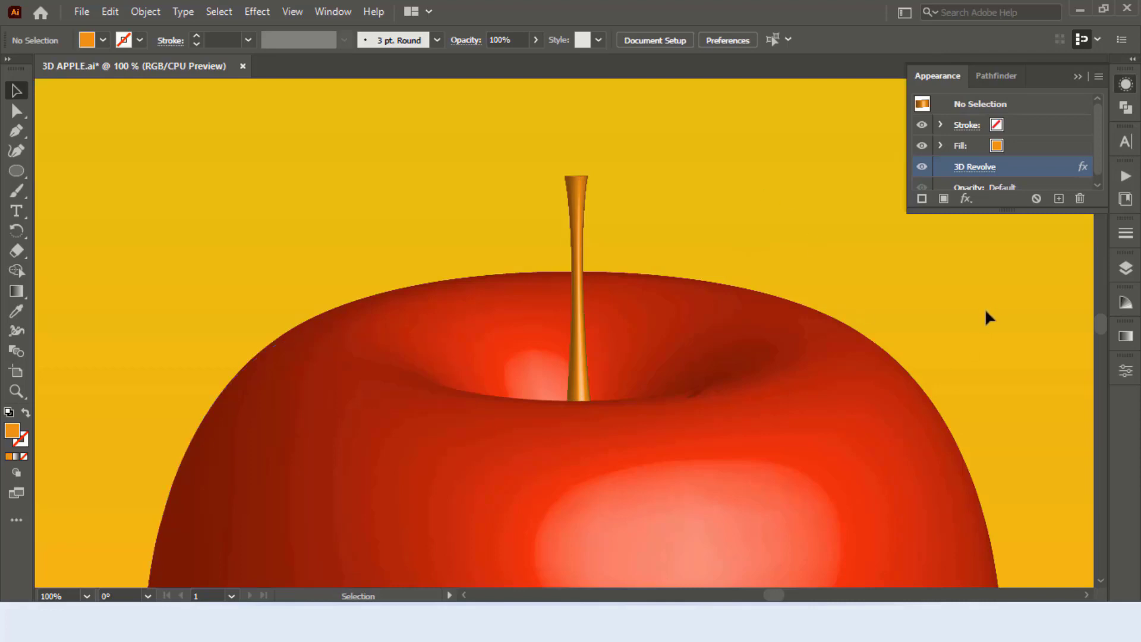
key("ctrl+0")
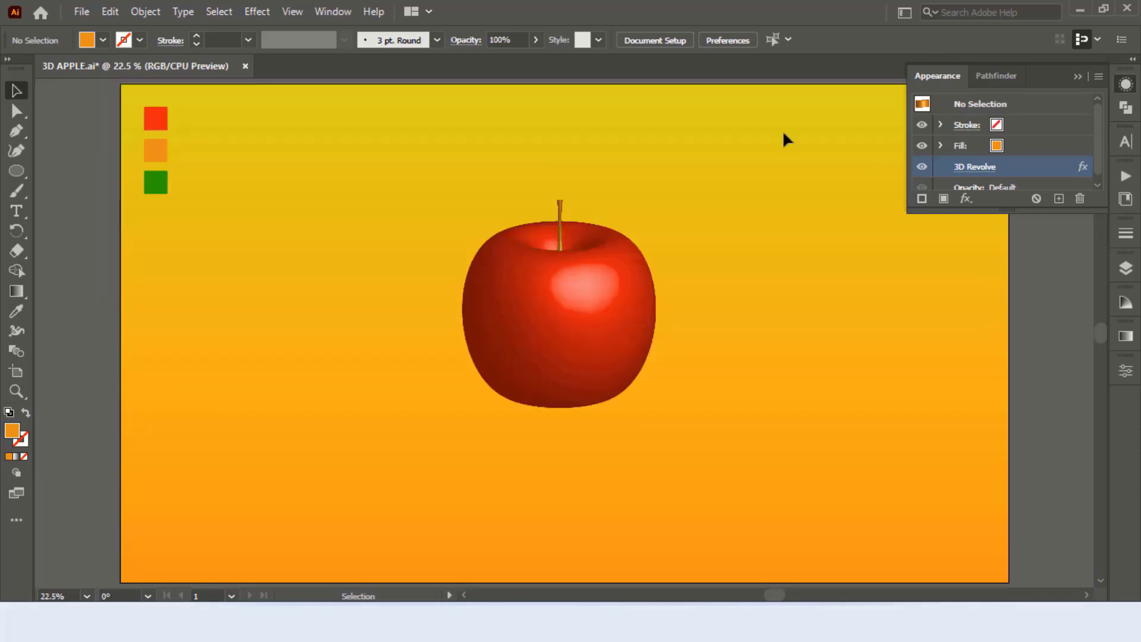
- Make the stem narrower and raise it 10 px above the apple
left_click(810, 144)
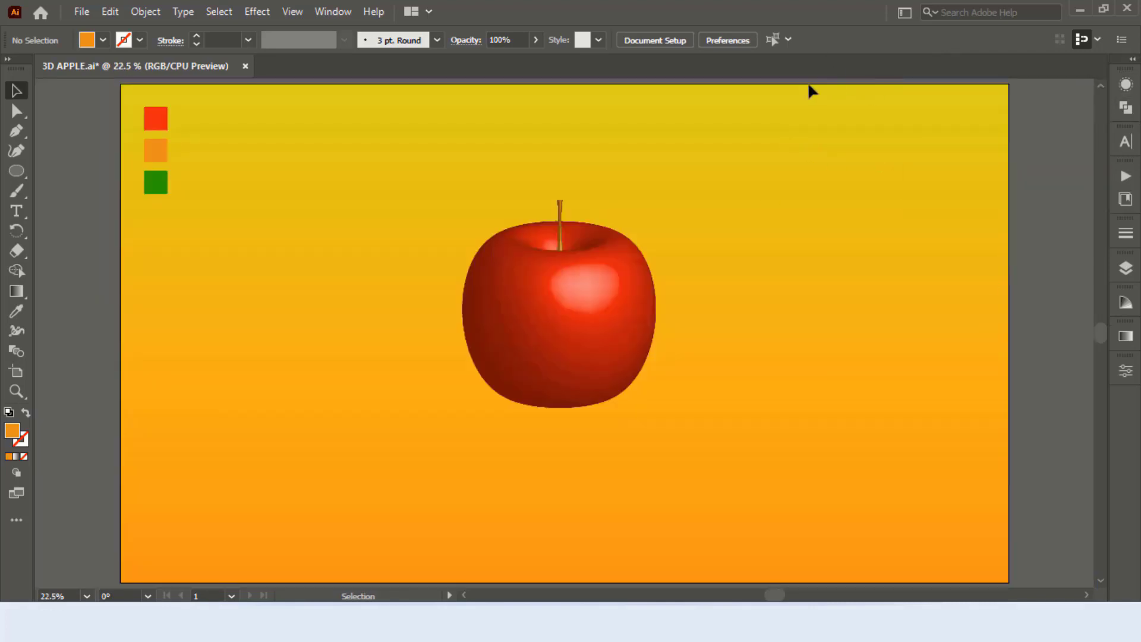
left_click(559, 237)
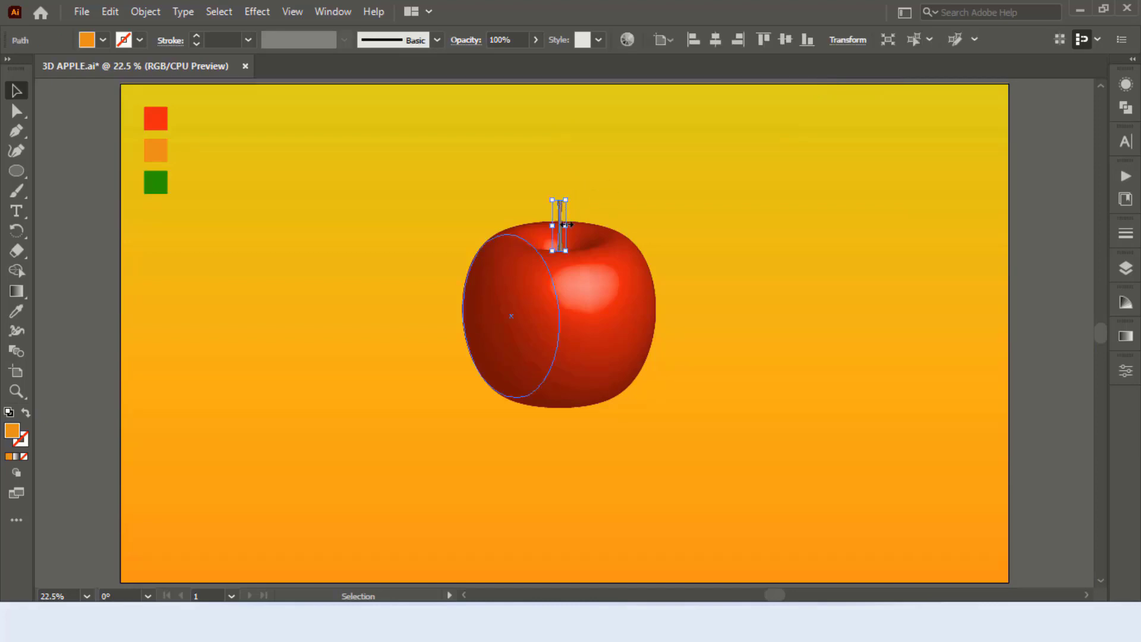
left_click_drag(566, 225, 615, 250)
key("ctrl+plus")
key("ctrl+plus")
key("ctrl+plus")
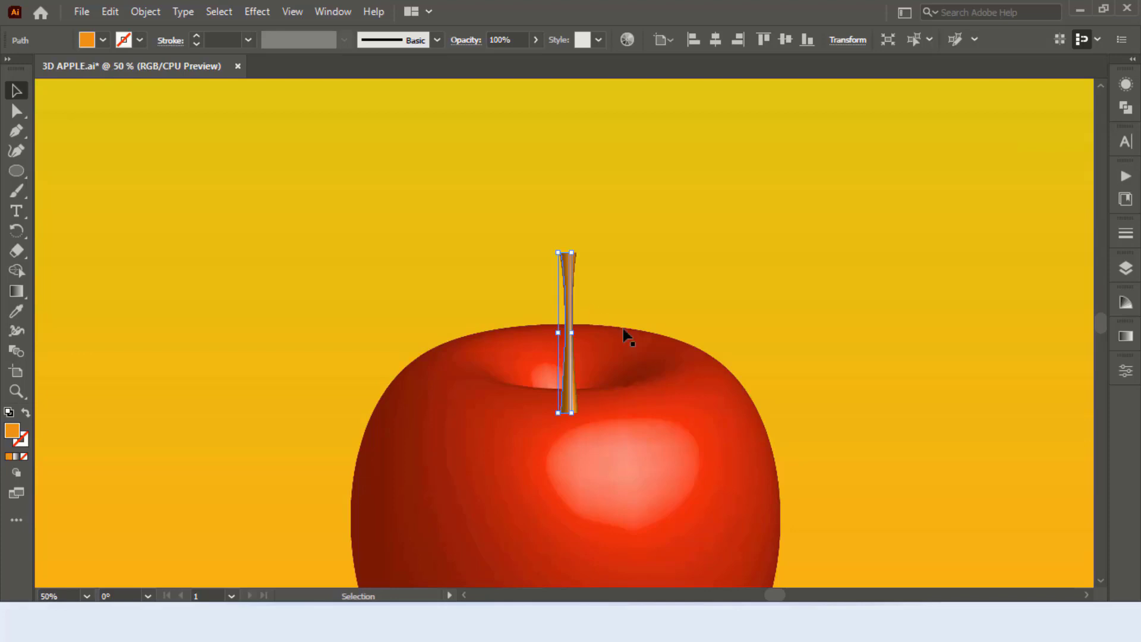
left_click_drag(568, 389, 568, 359)
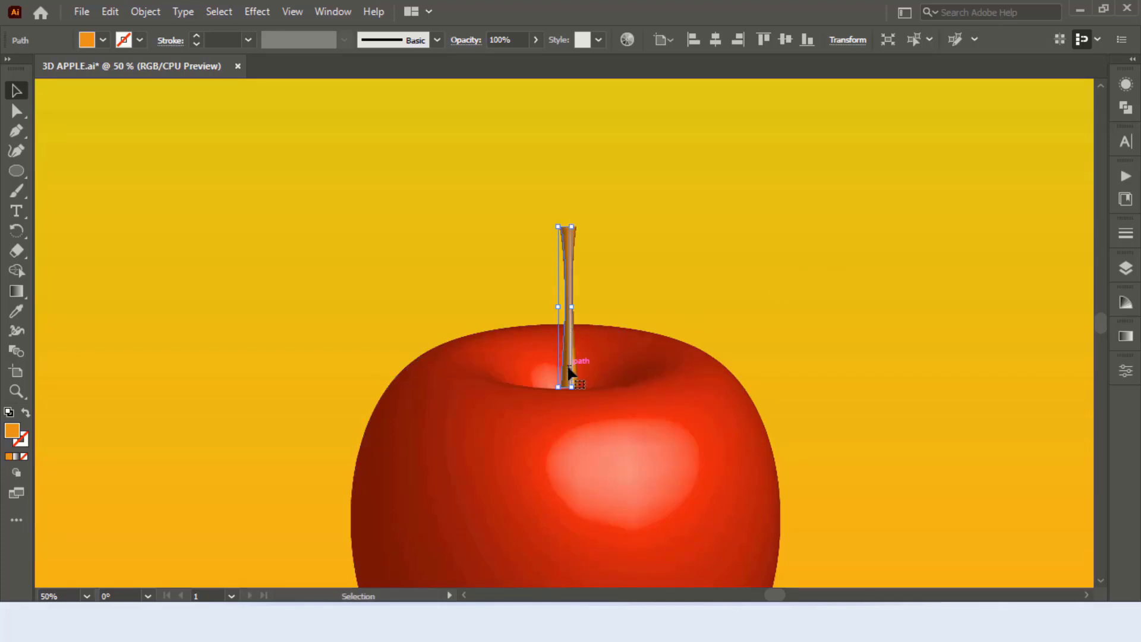
left_click(682, 301)
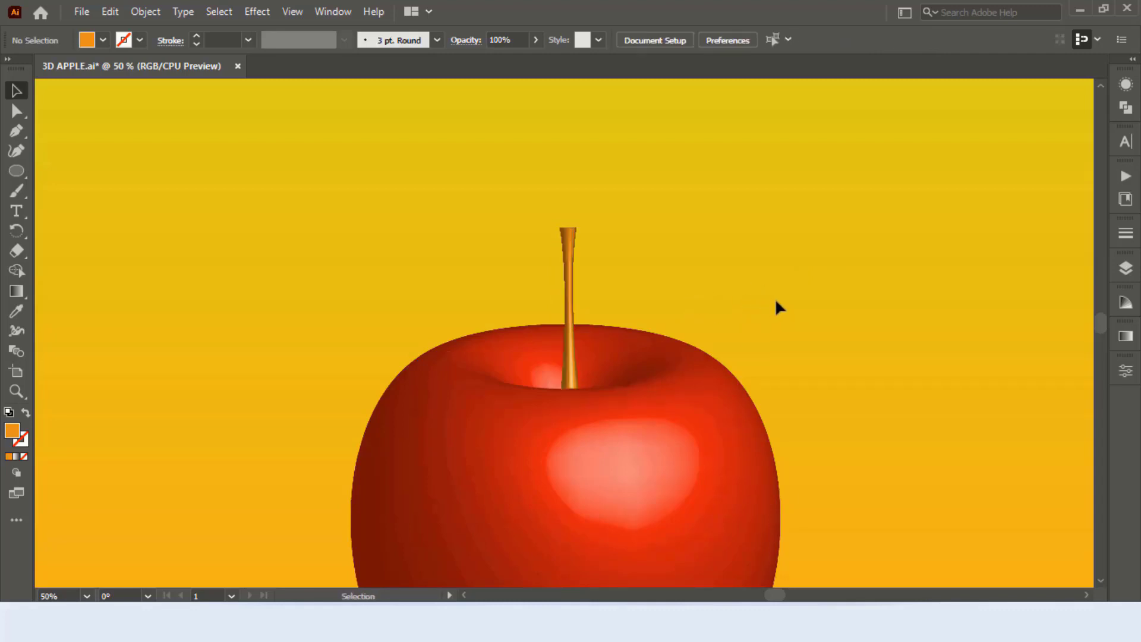
- Shorten the stem from its top so less of it rises above the apple
key("ctrl+plus")
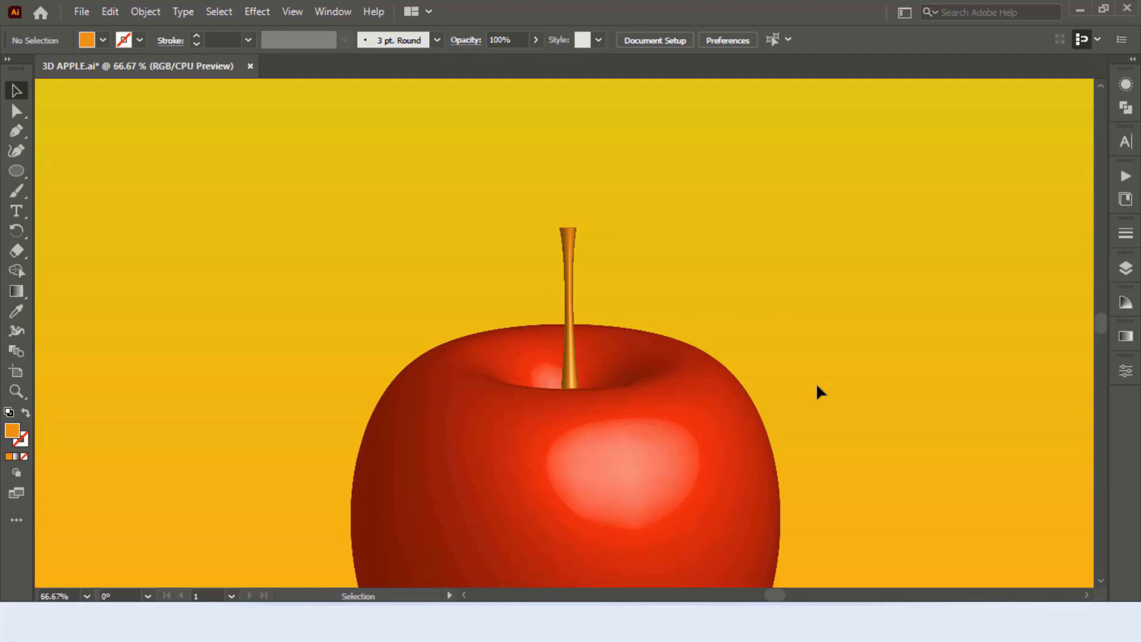
key("ctrl+0")
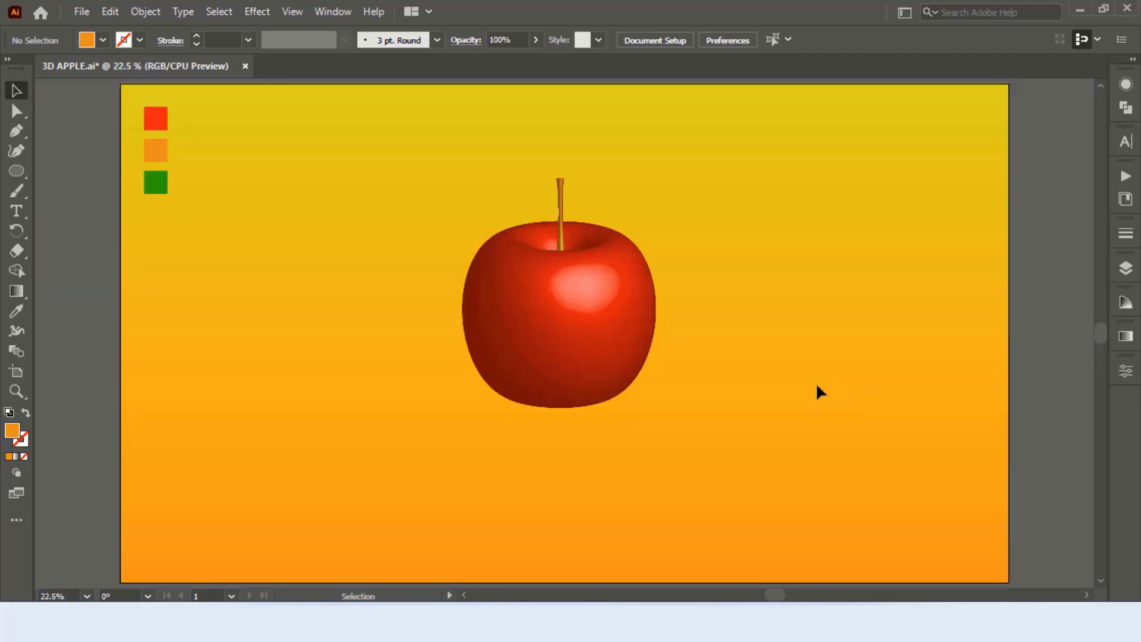
left_click(560, 191)
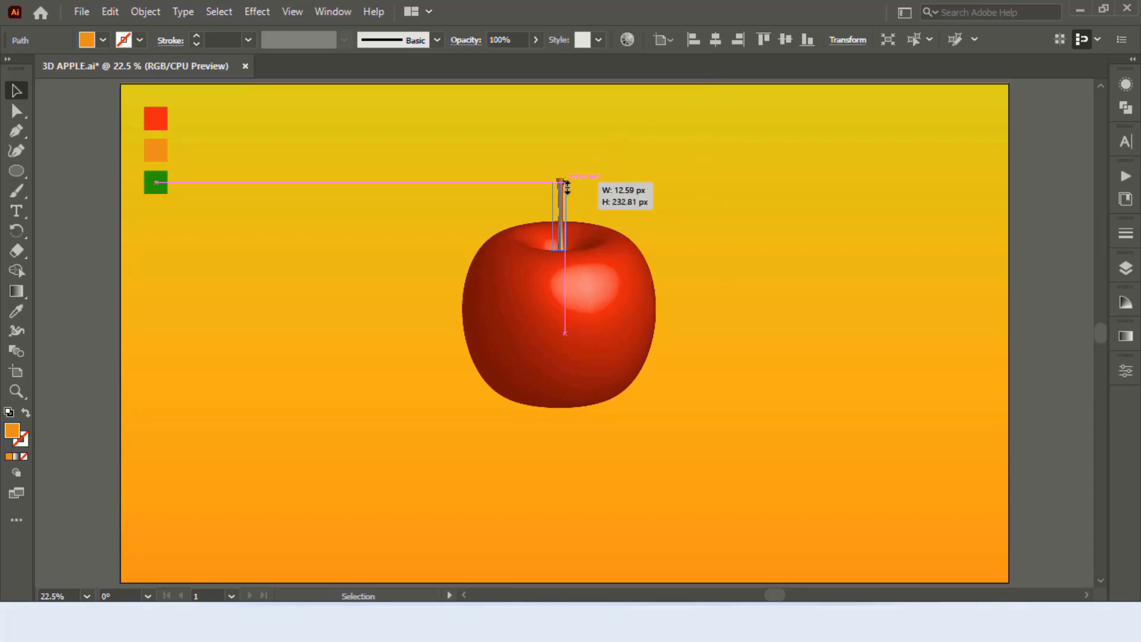
left_click_drag(565, 176, 565, 188)
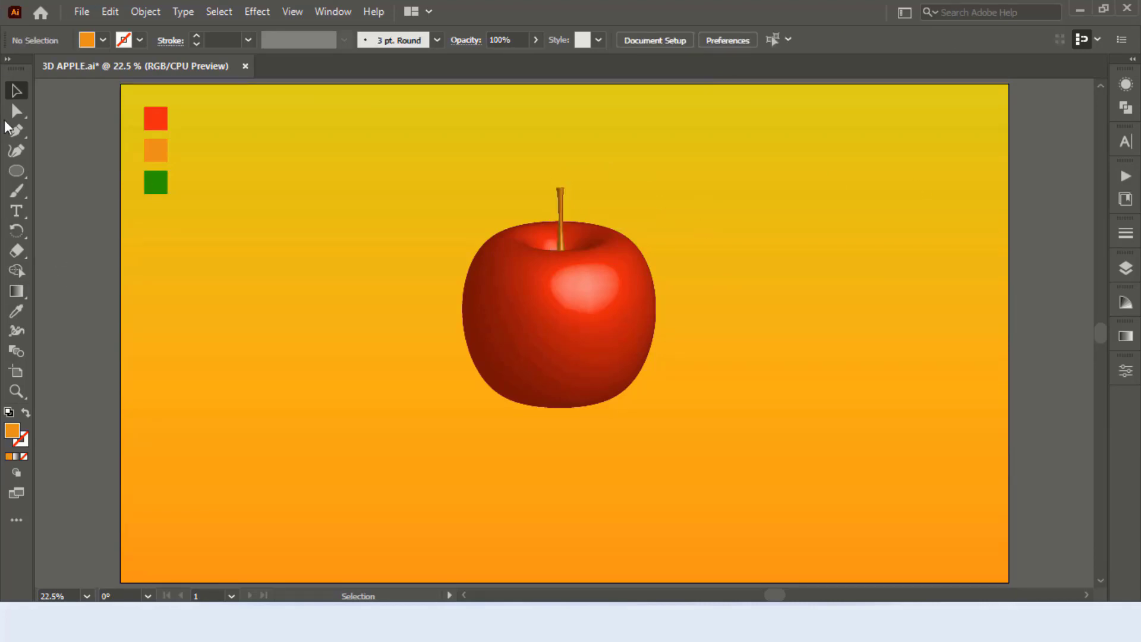
- Draw a green circle left of the apple and Alt-drag an overlapping copy to the right
left_click(14, 172)
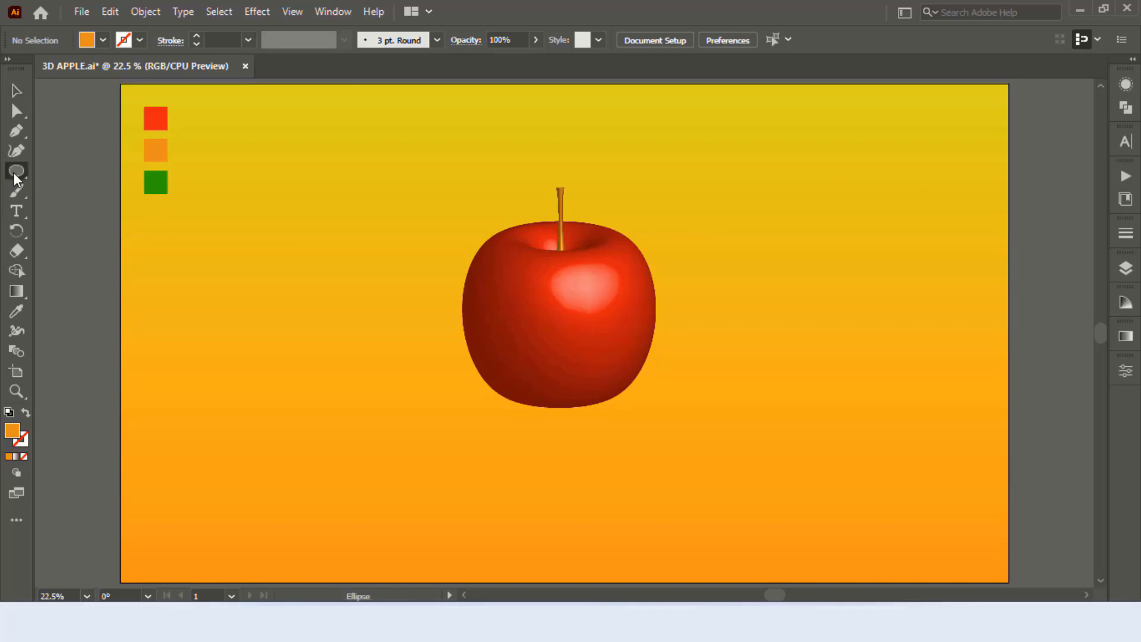
left_click(16, 91)
left_click(154, 188)
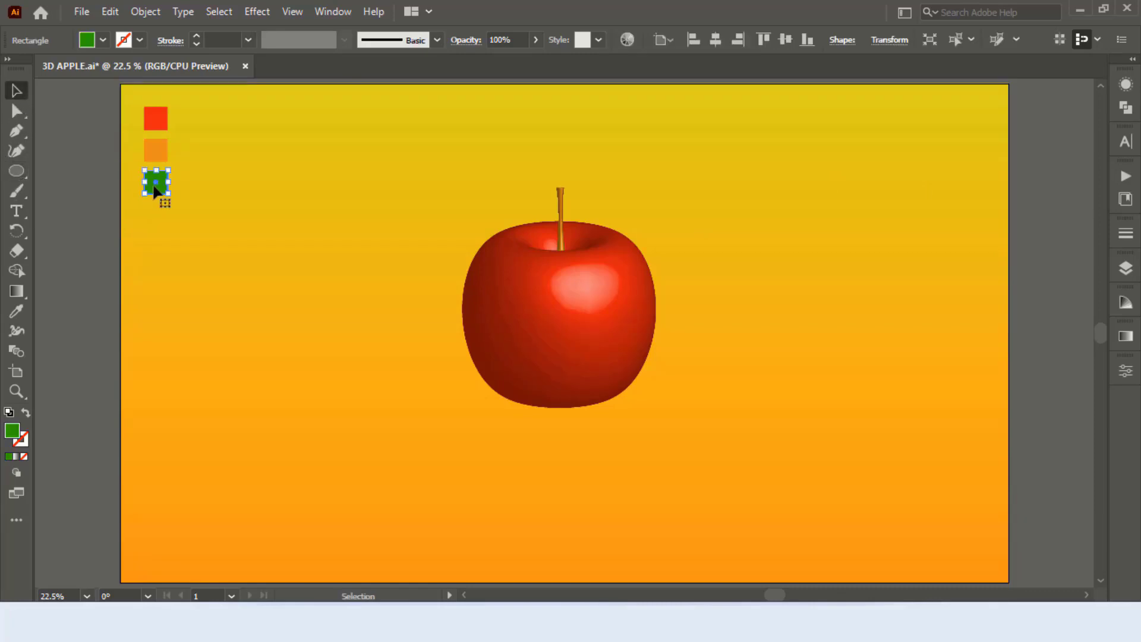
left_click(15, 172)
left_click_drag(202, 250, 339, 395)
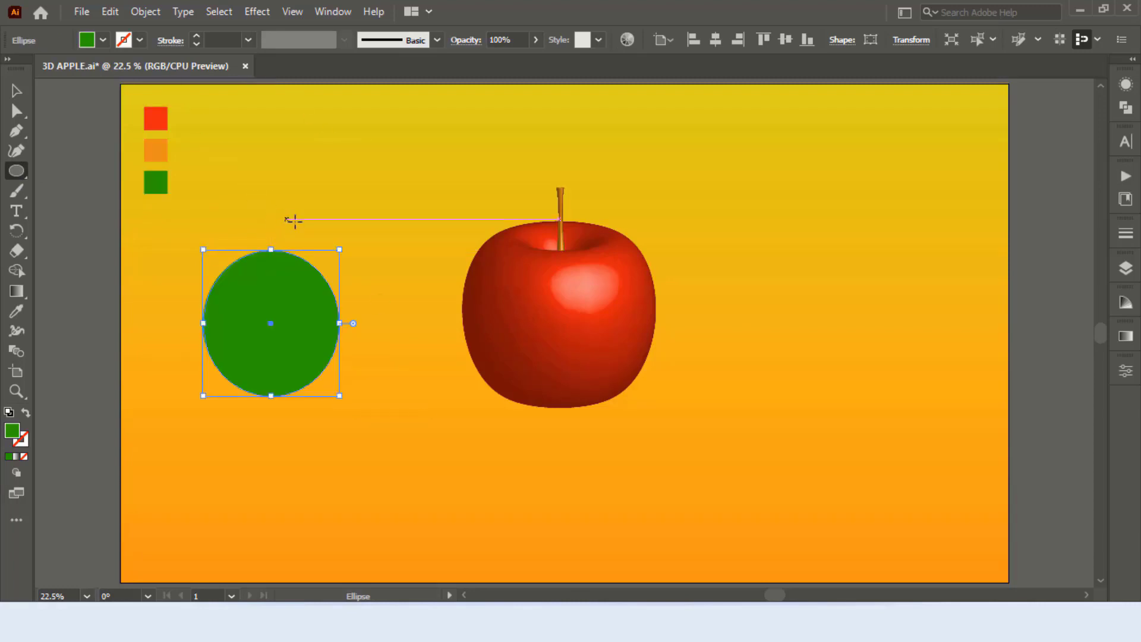
key("v")
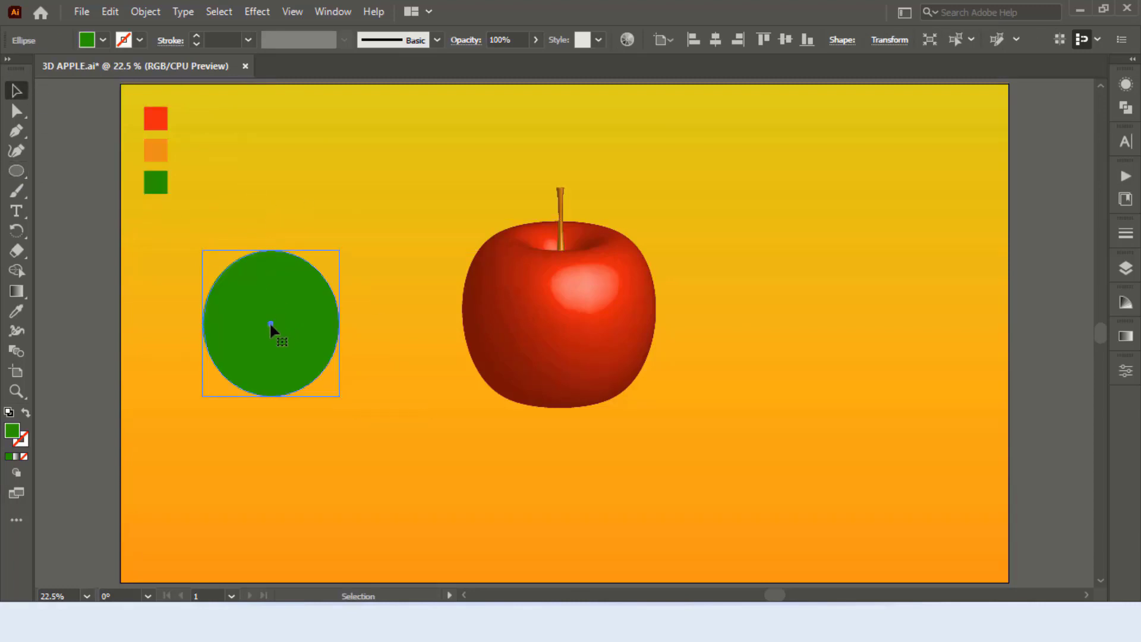
left_click_drag(270, 323, 321, 323)
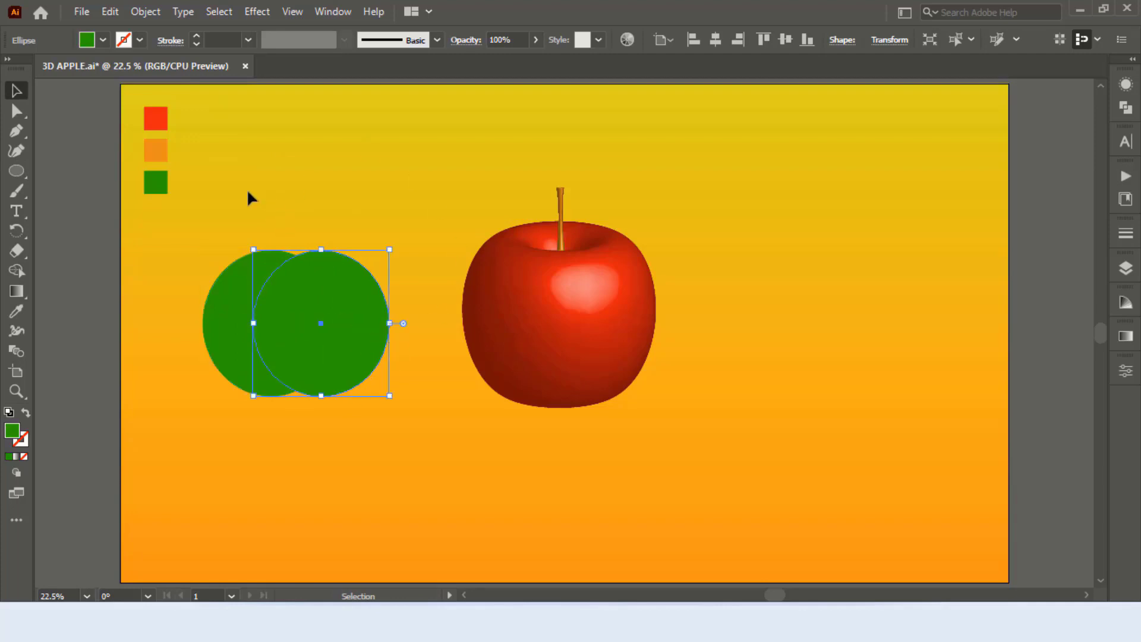
- Remove both outer crescents with Shape Builder, leaving a pointed green leaf
left_click_drag(228, 209, 359, 458)
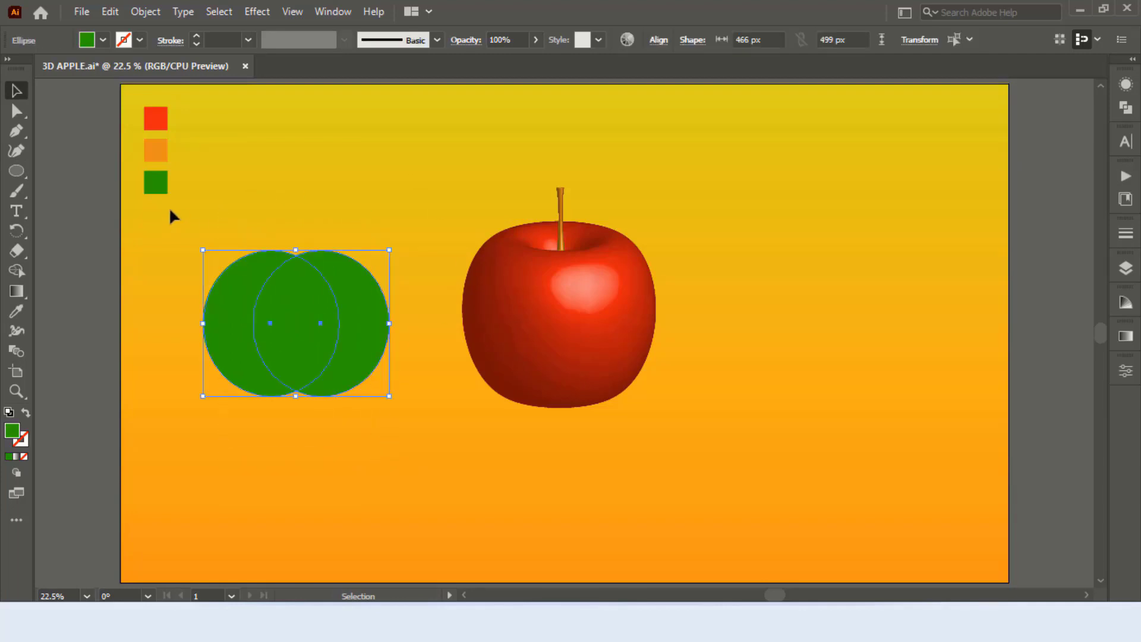
left_click(17, 271)
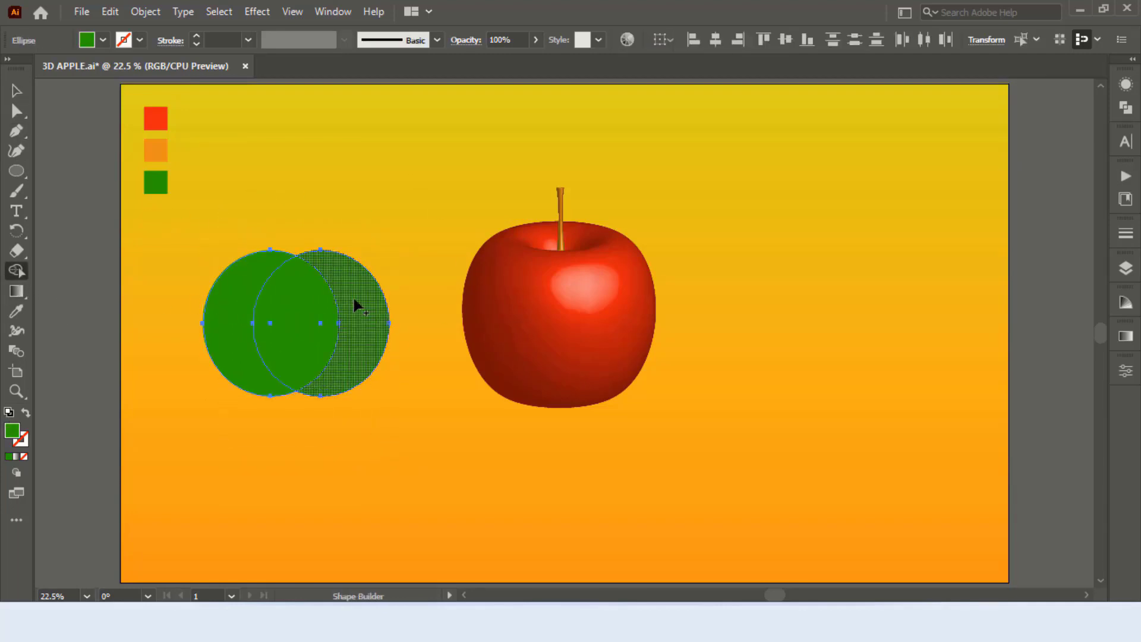
left_click_drag(386, 245, 363, 324)
left_click(241, 271, "alt")
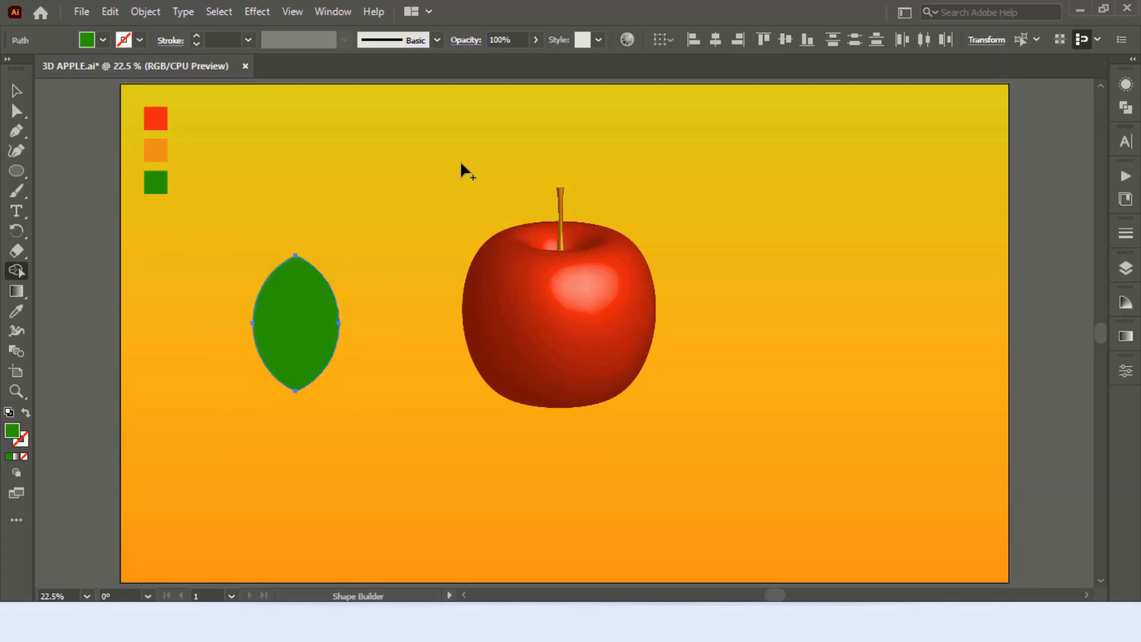
left_click(16, 90)
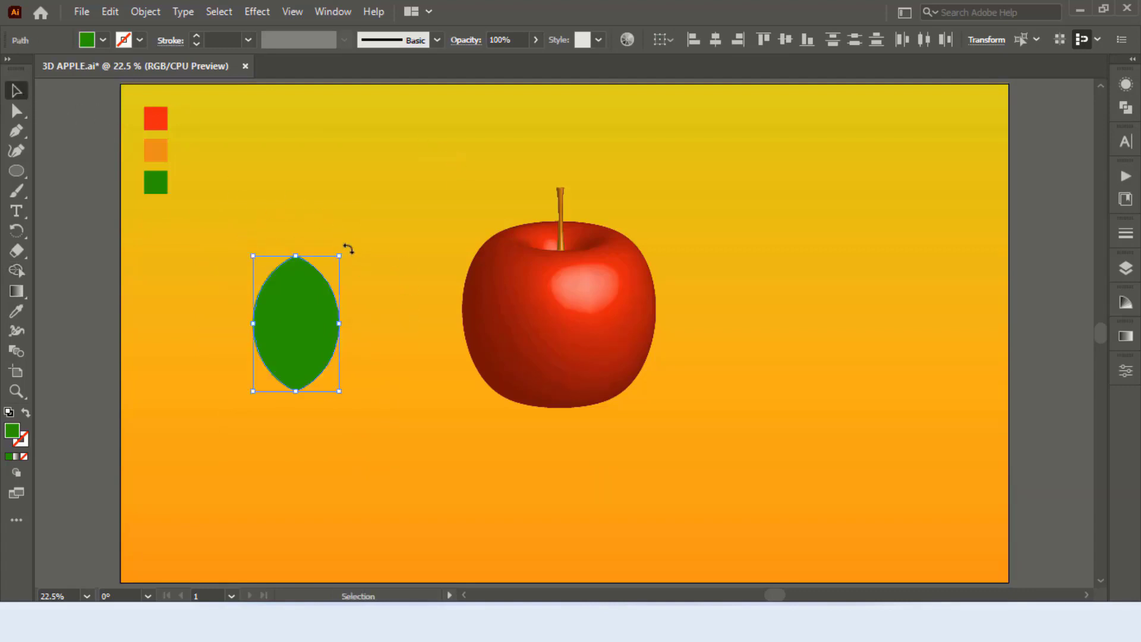
- Tilt the leaf and push its left tip further left and down
left_click_drag(348, 249, 408, 374)
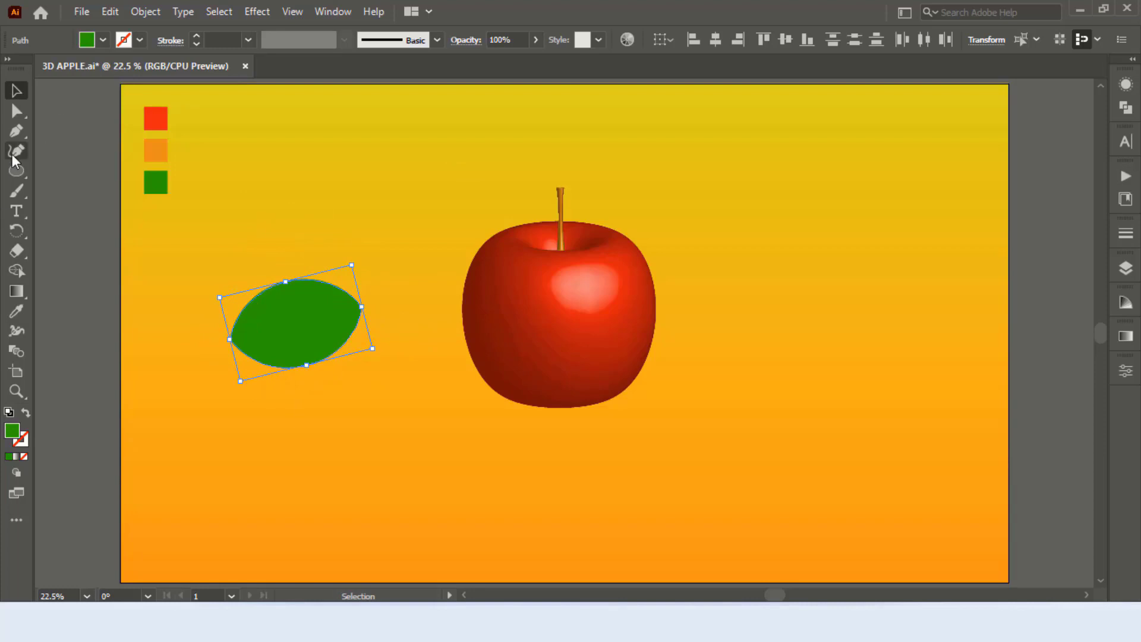
left_click(16, 111)
left_click(230, 340)
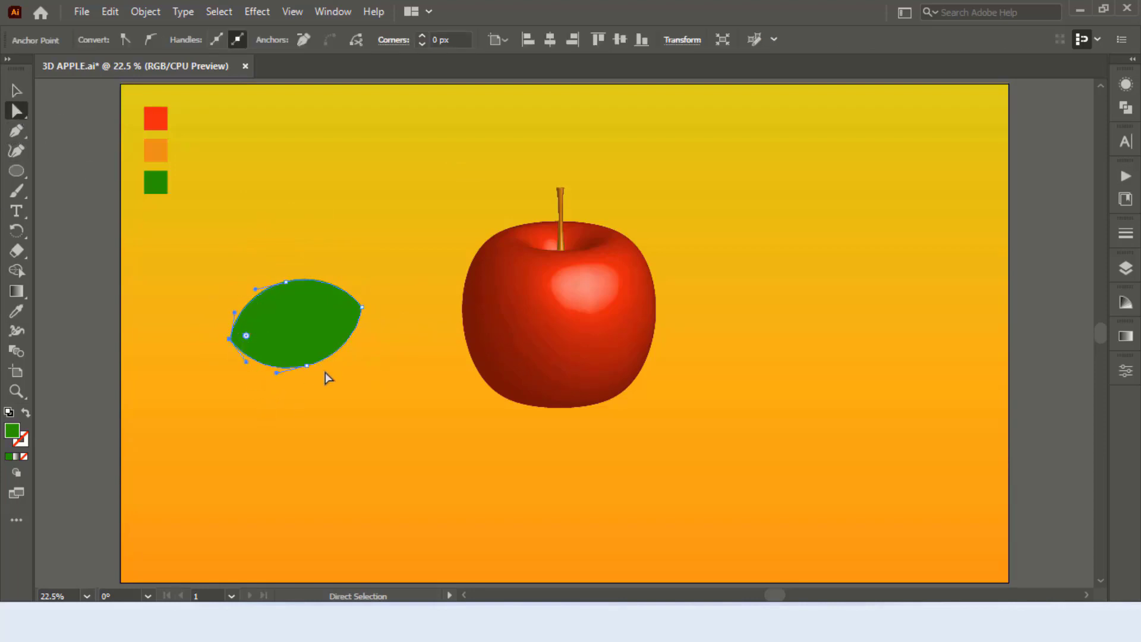
key("shift+Left")
key("shift+Left")
key("shift+Left")
key("shift+Left")
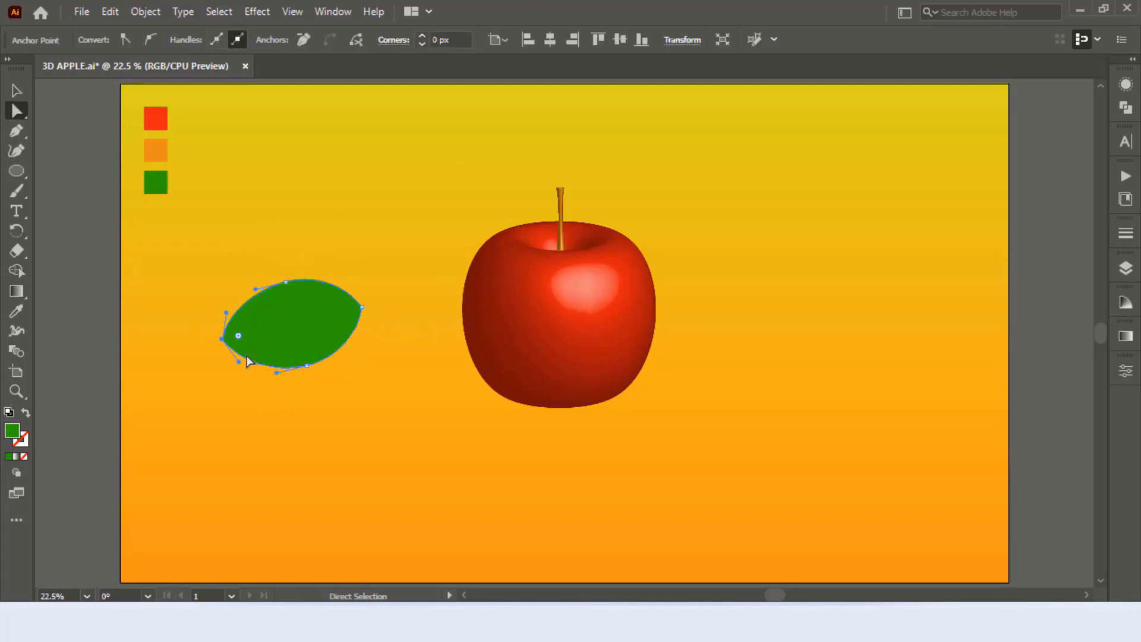
key("shift+Left")
key("shift+Left")
key("shift+Left")
key("shift+Left")
key("shift+Left")
key("shift+Left")
key("shift+Left")
key("shift+Left")
key("shift+Left")
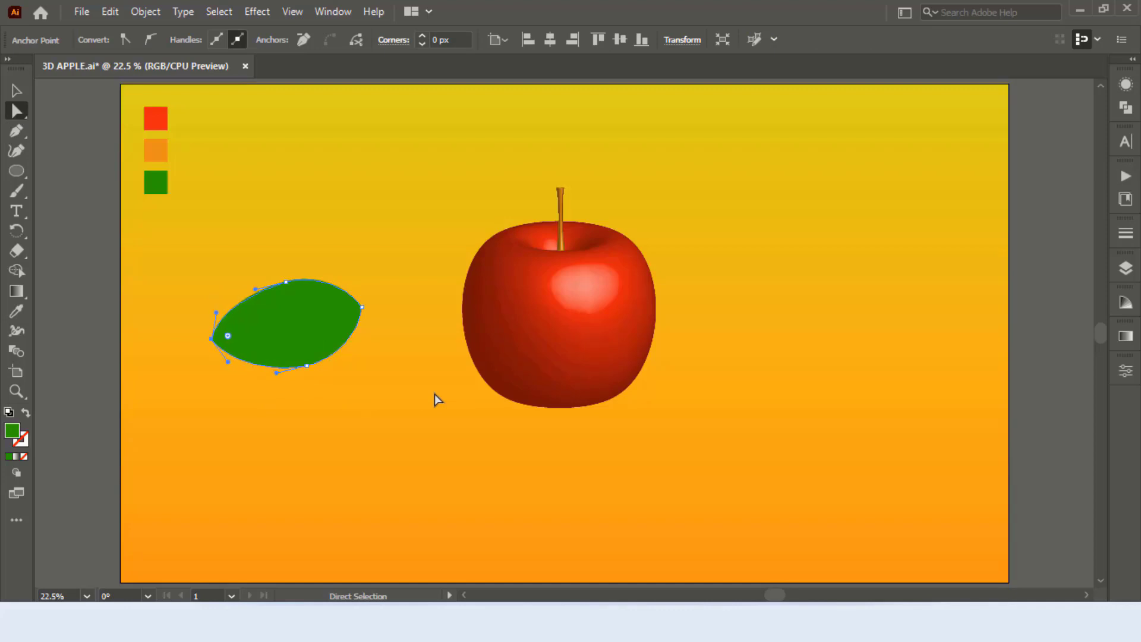
key("shift+Down")
key("shift+Down")
key("shift+Down")
key("shift+Down")
key("shift+Down")
key("shift+Down")
key("shift+Down")
key("shift+Down")
key("shift+Down")
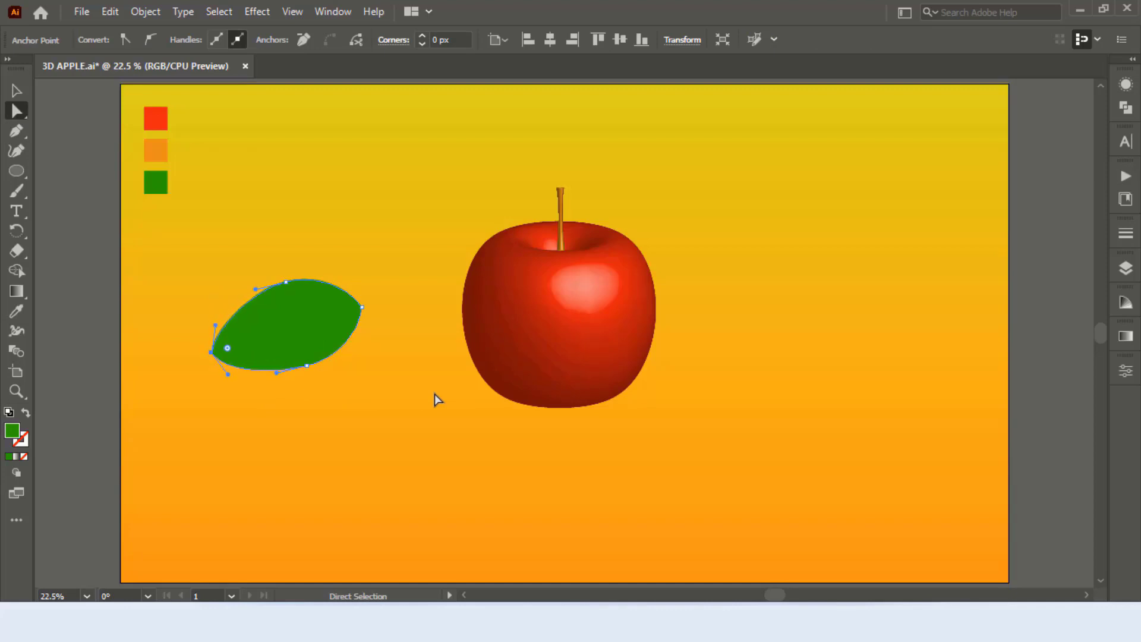
key("shift+Down")
key("shift+Down")
key("shift+Down")
- Reselect the leaf path with the Selection tool and undo the last change
left_click(296, 166)
left_click(301, 351)
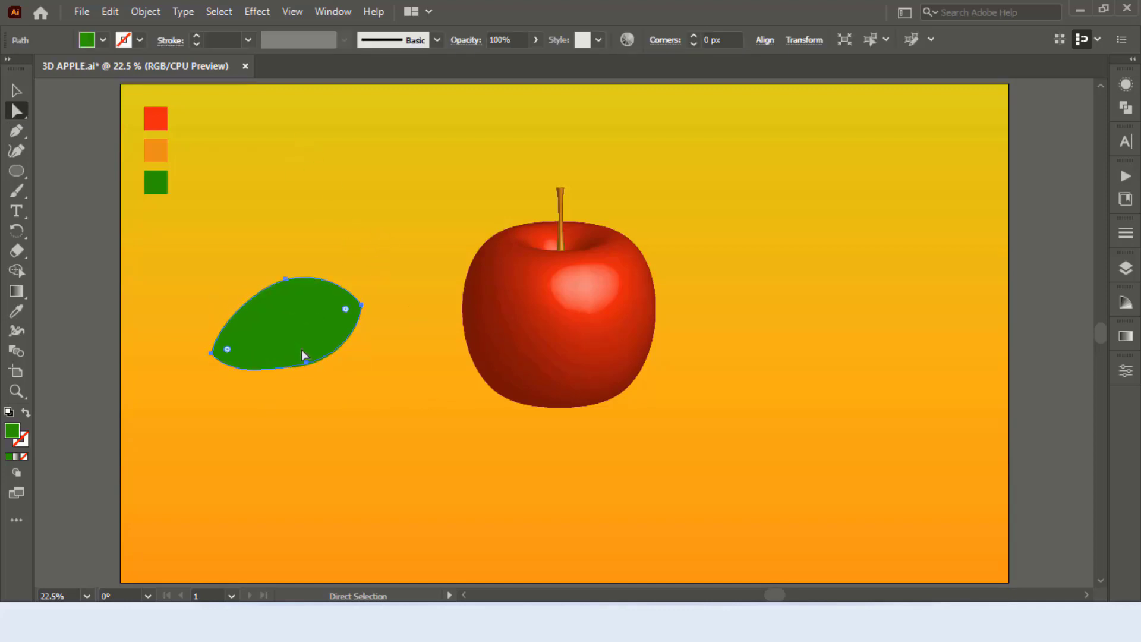
key("v")
key("ctrl+z")
key("ctrl+z")
key("ctrl+z")
- Delete the upper leaf and keep the single remaining leaf selected
left_click_drag(298, 336, 443, 472)
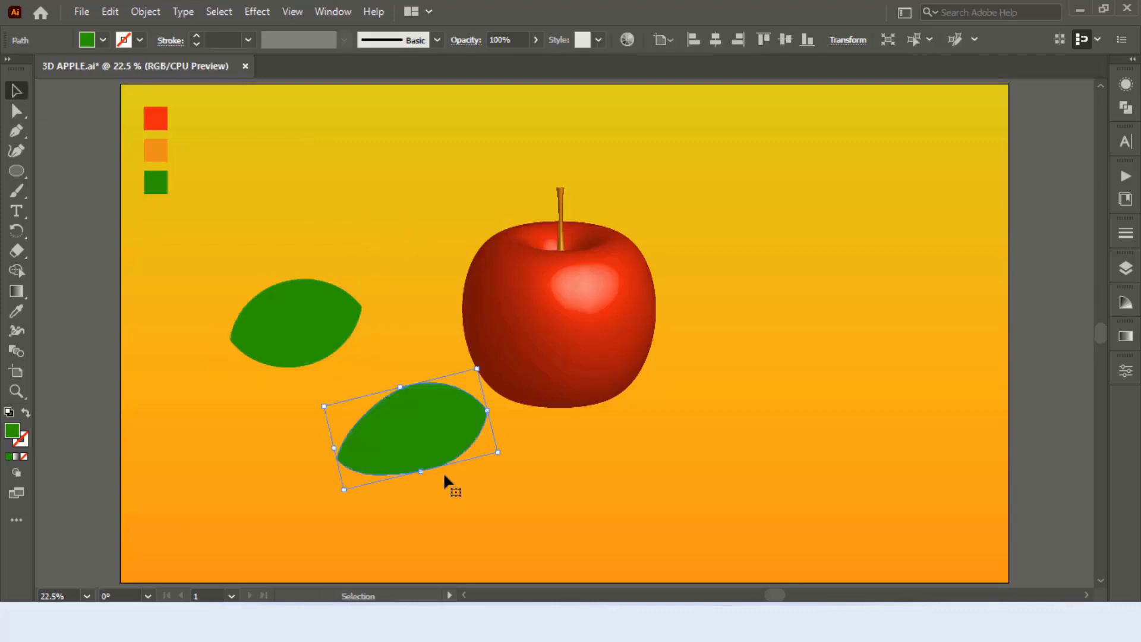
left_click(383, 361)
key("ctrl+z")
key("Delete")
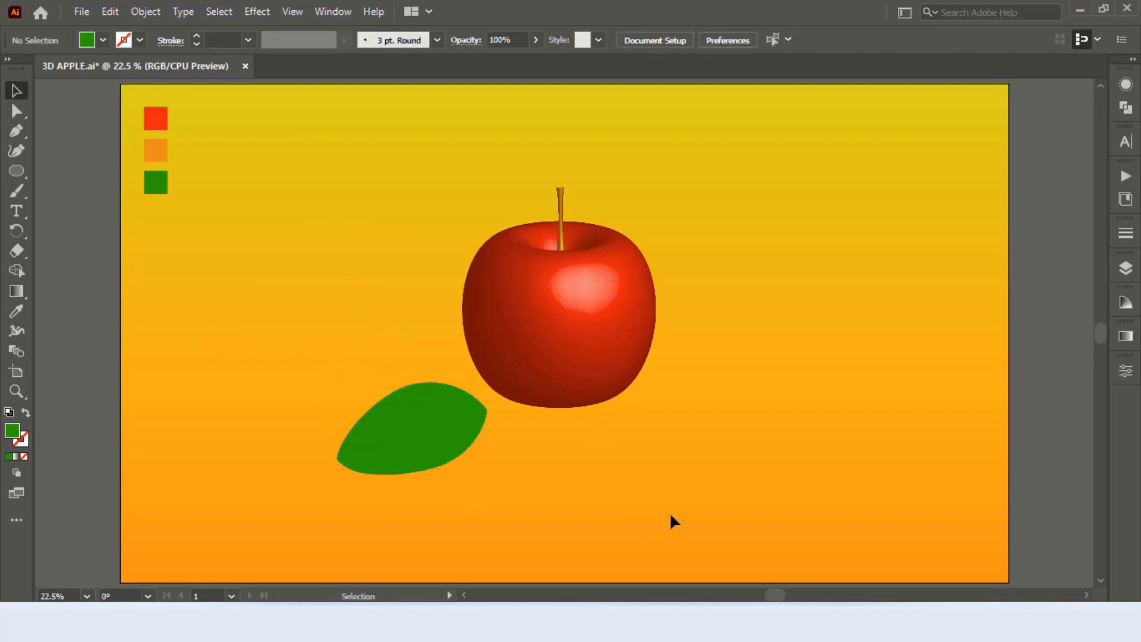
left_click(416, 443)
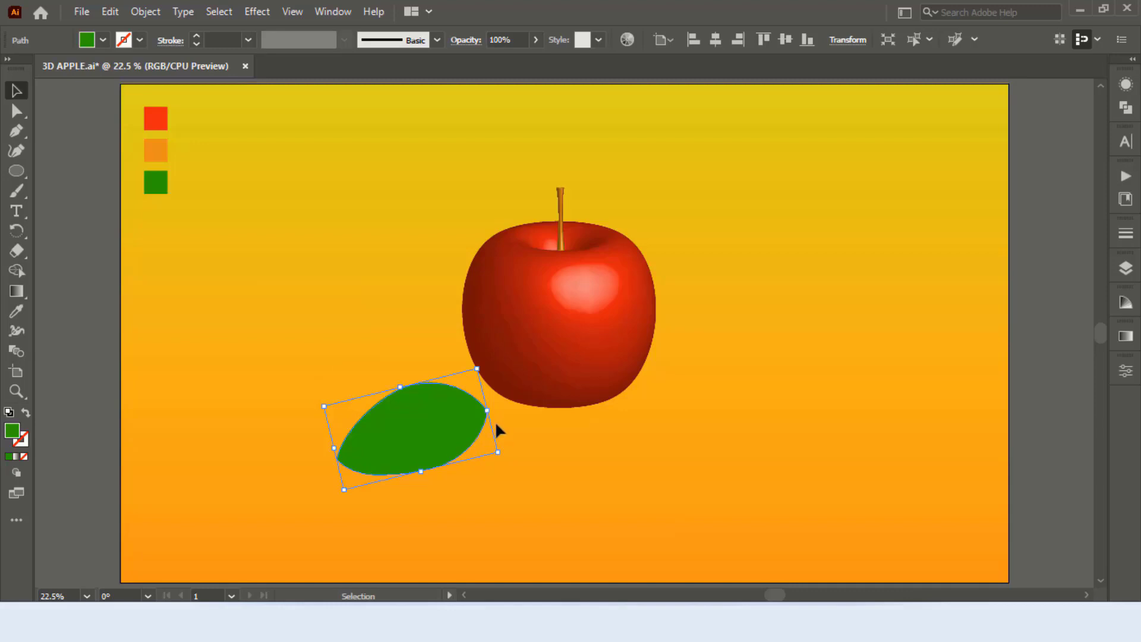
- Resize the leaf to about 288 × 155 px and place it on the apple's top beside the stem
mouse_move(501, 453)
left_mouse_down()
mouse_move(474, 440)
mouse_move(506, 222)
left_mouse_up()
left_click(776, 412)
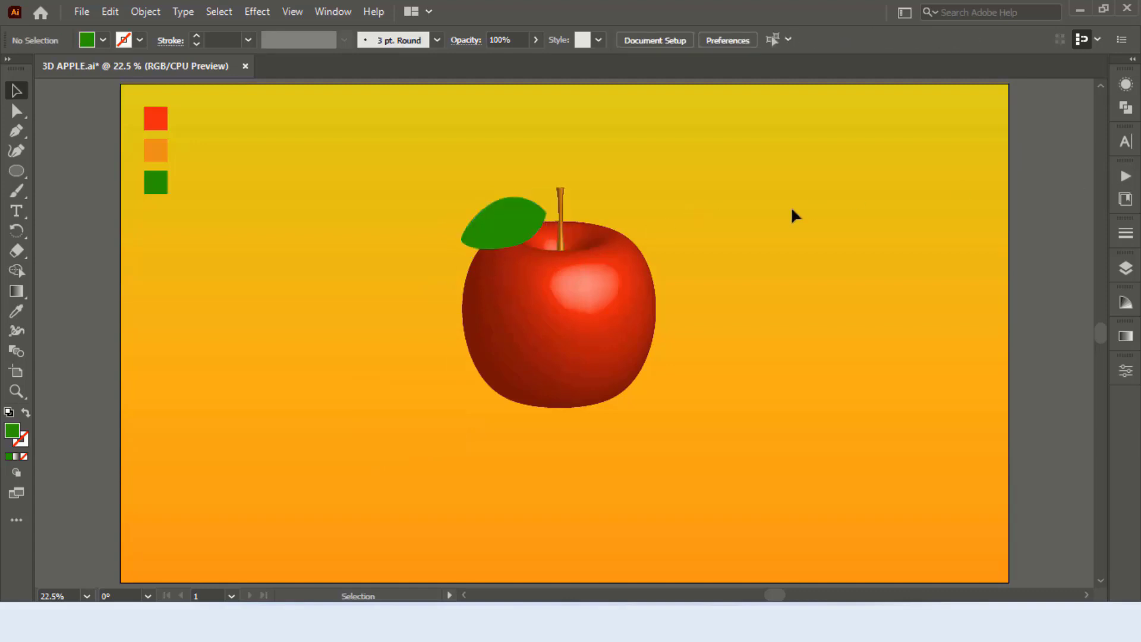
left_click(538, 215)
key("ctrl+plus")
key("ctrl+plus")
key("ctrl+plus")
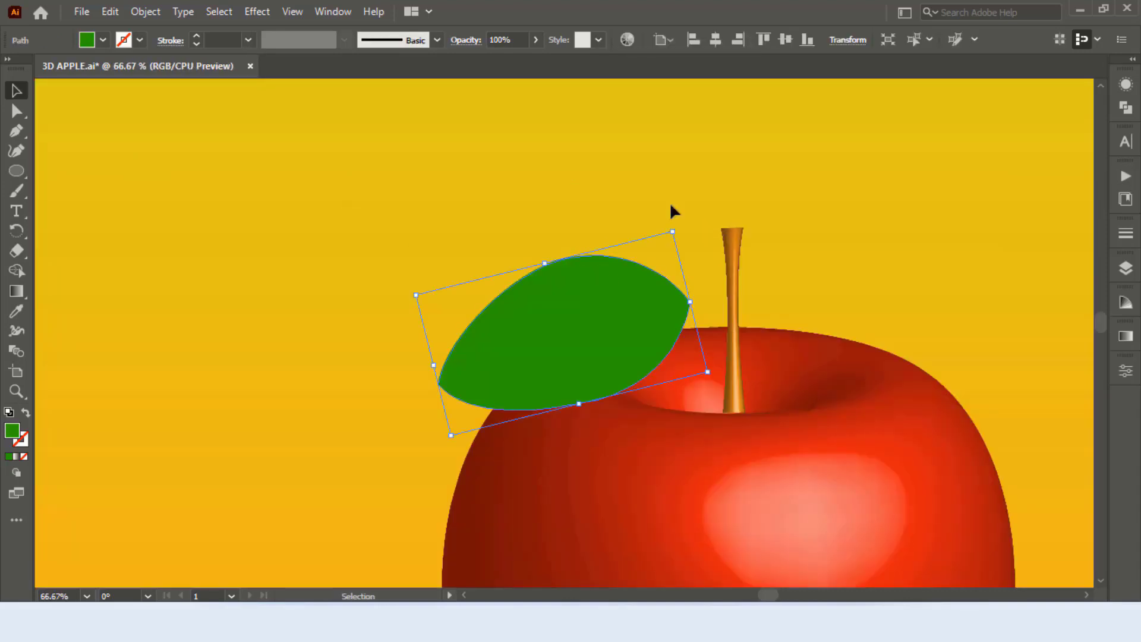
left_click_drag(671, 230, 676, 255)
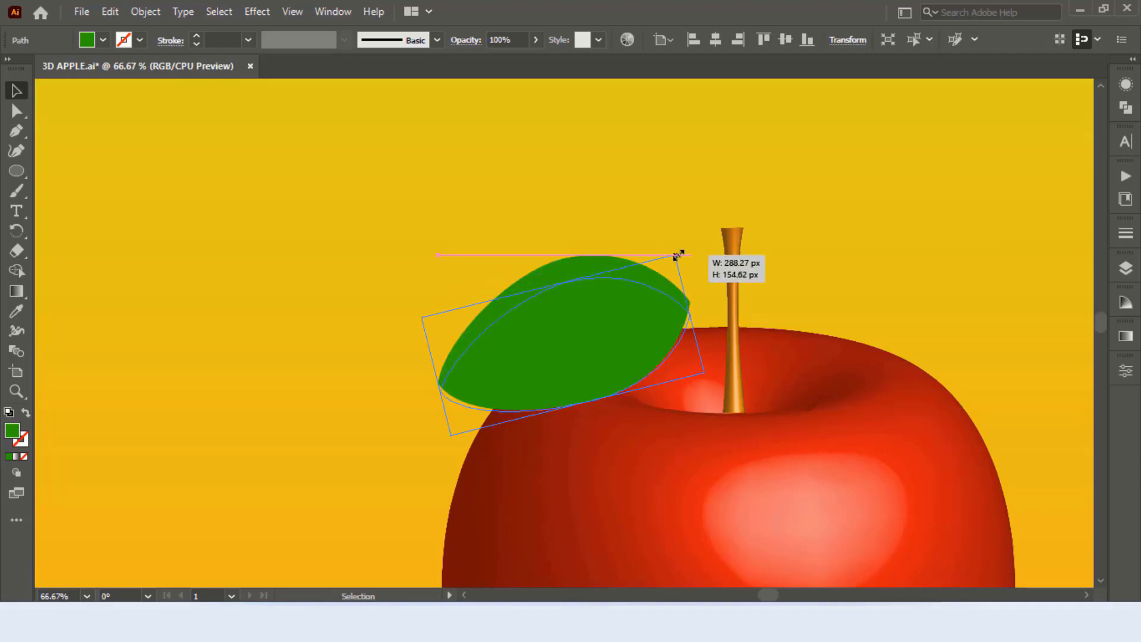
left_click(931, 95)
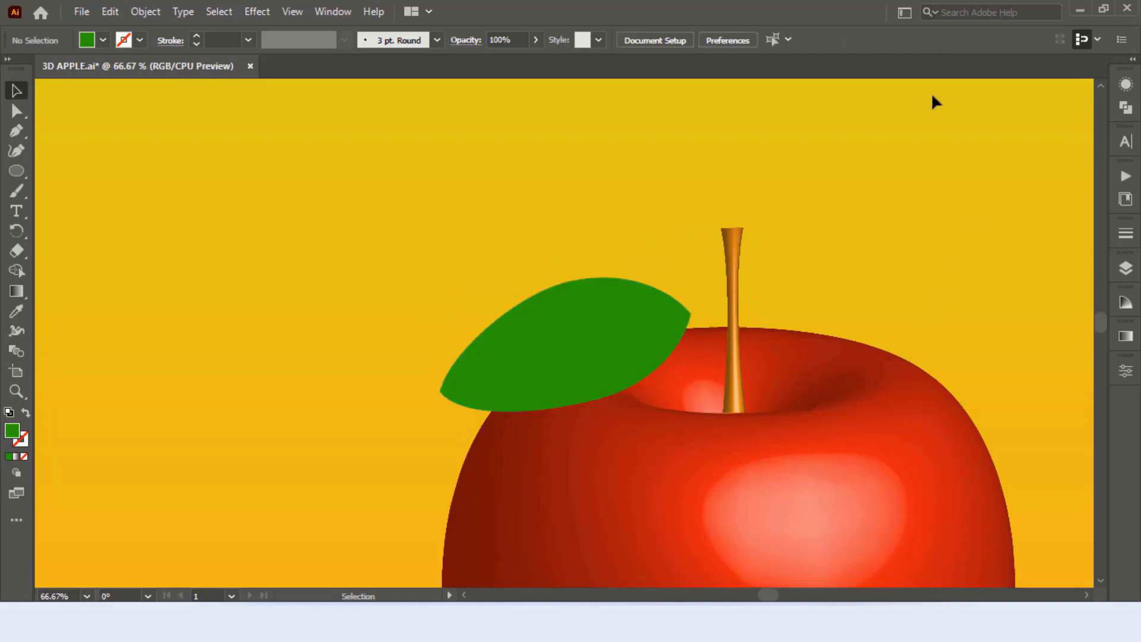
left_click_drag(554, 351, 597, 361)
- Change the stem's stacking order from its right-click menu
left_click(936, 178)
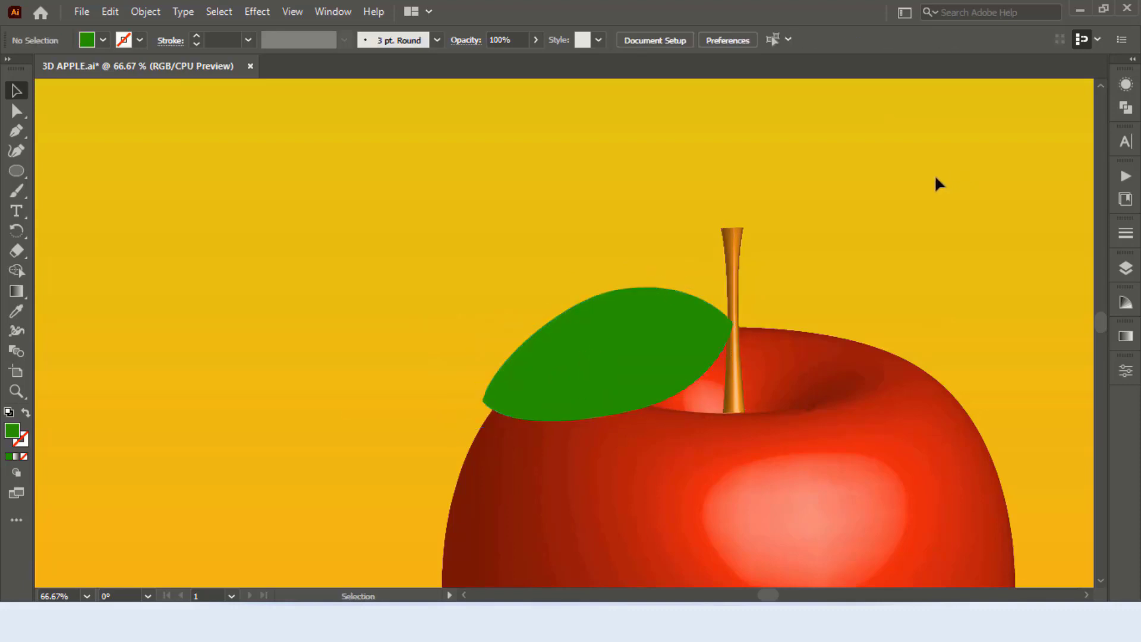
left_click(735, 261)
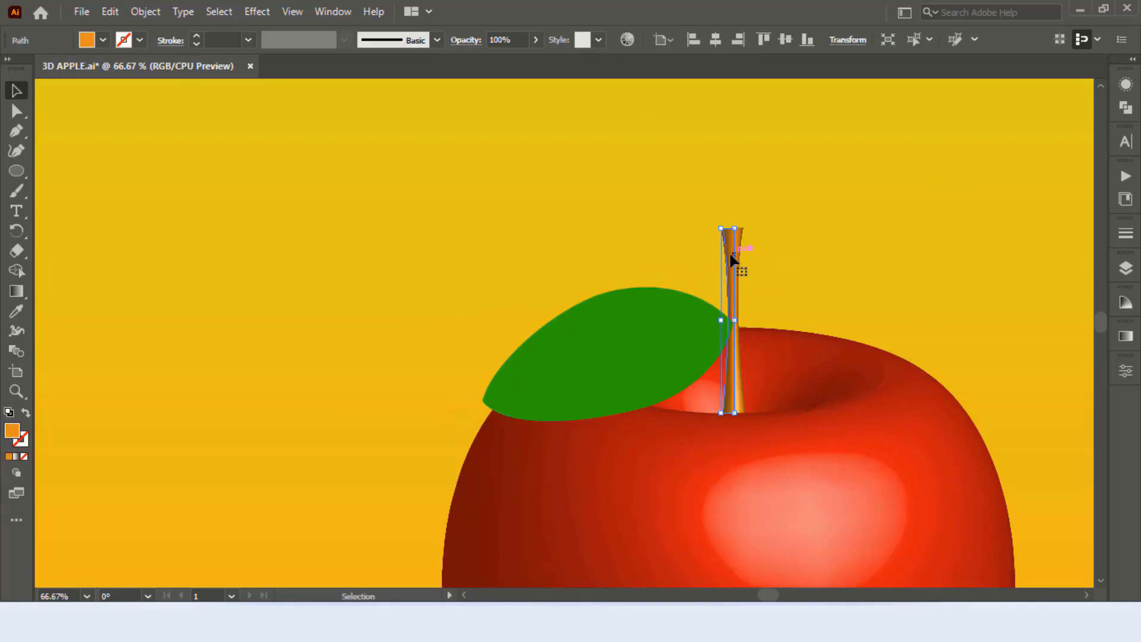
right_click(732, 260)
mouse_move(779, 516)
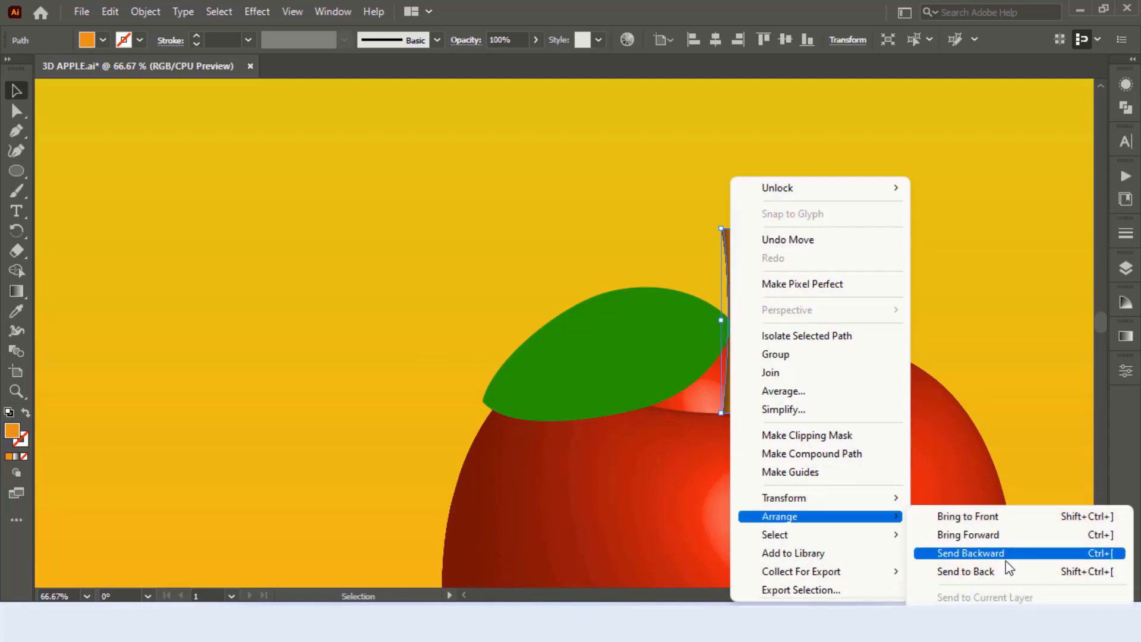
left_click(968, 534)
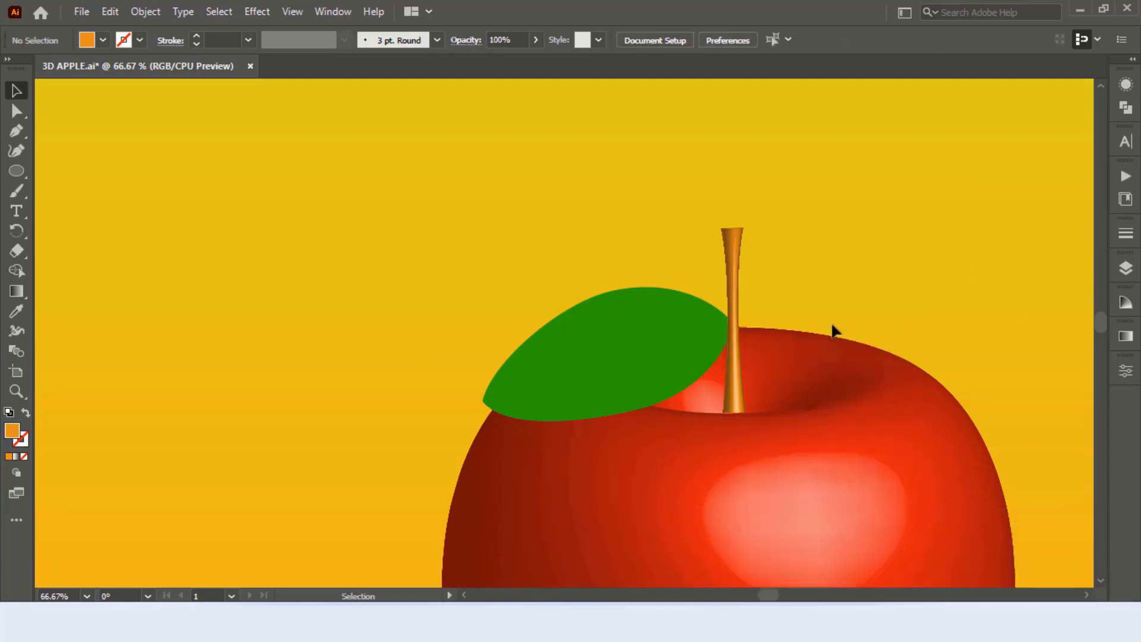
left_click(735, 398)
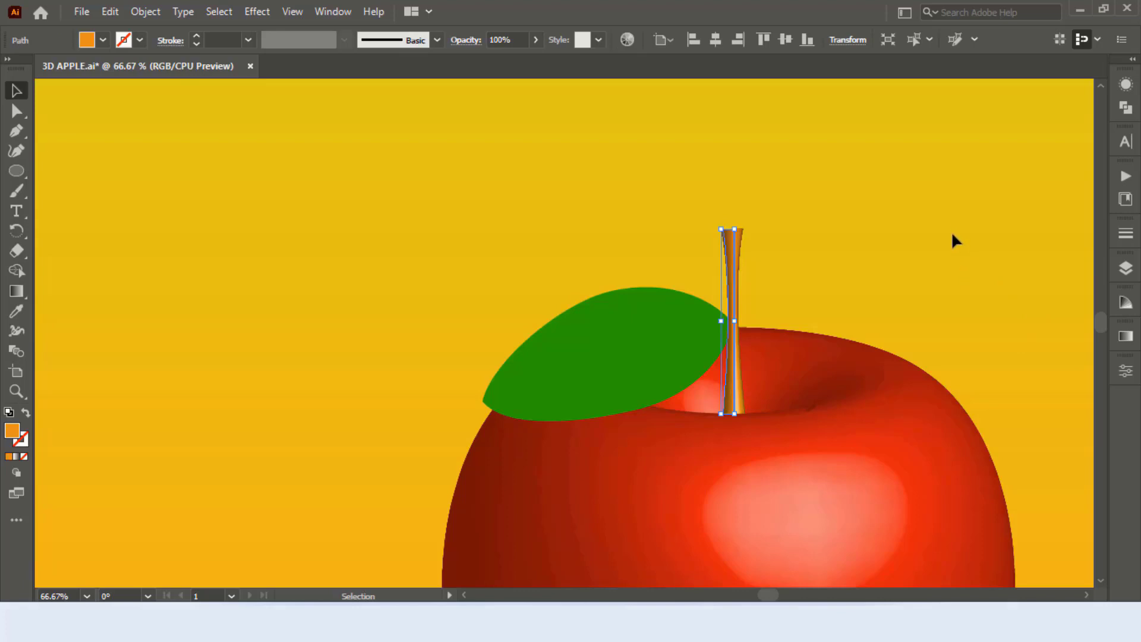
left_click(957, 211)
- Narrow and squash the leaf, then rotate it to a gentler tilt against the stem
left_click(720, 340)
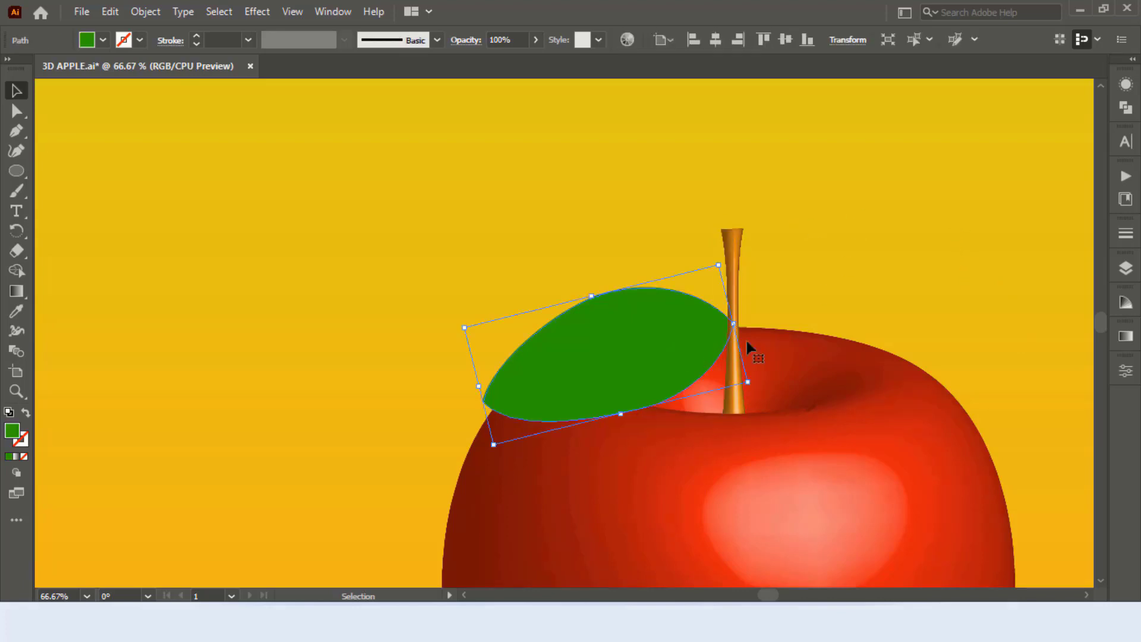
key("Left")
key("Left")
key("Left")
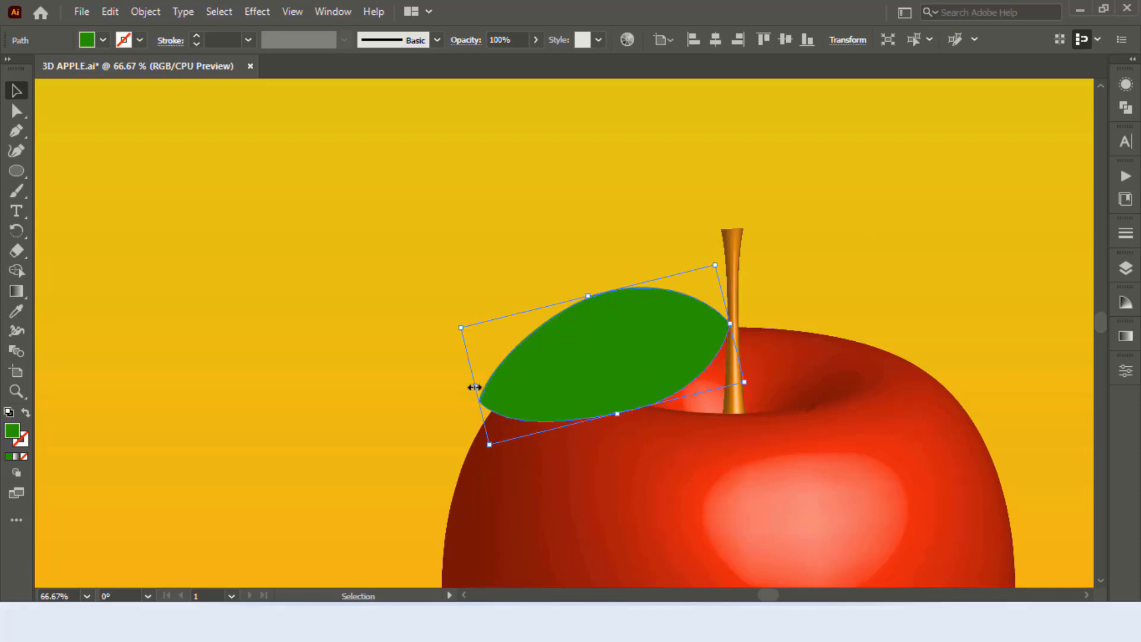
left_click_drag(474, 387, 547, 376)
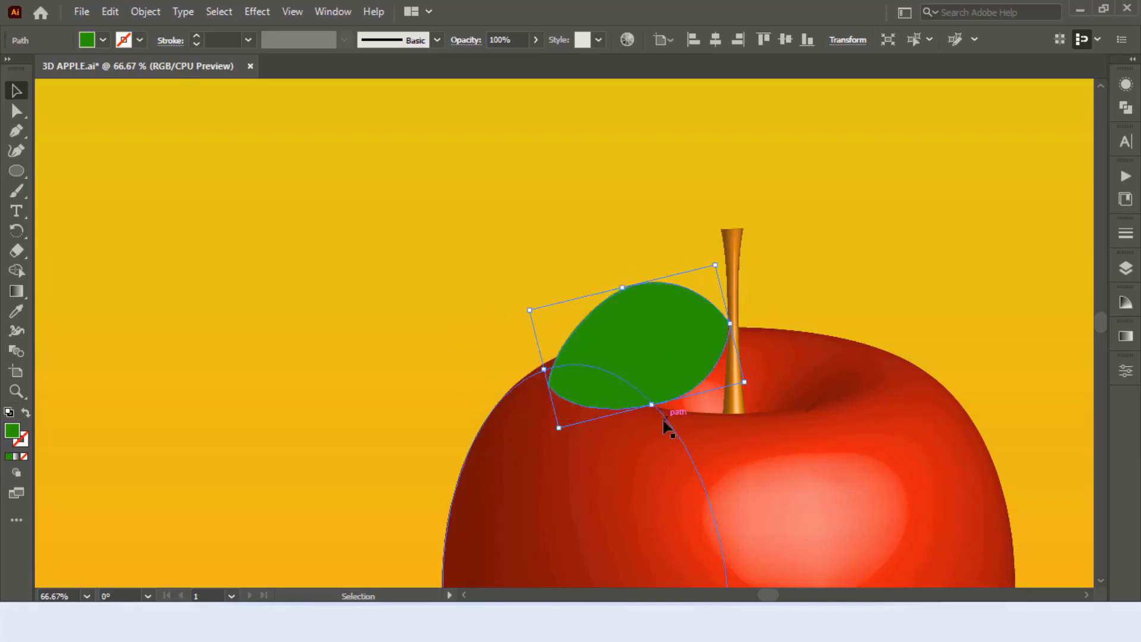
left_click_drag(652, 404, 654, 377)
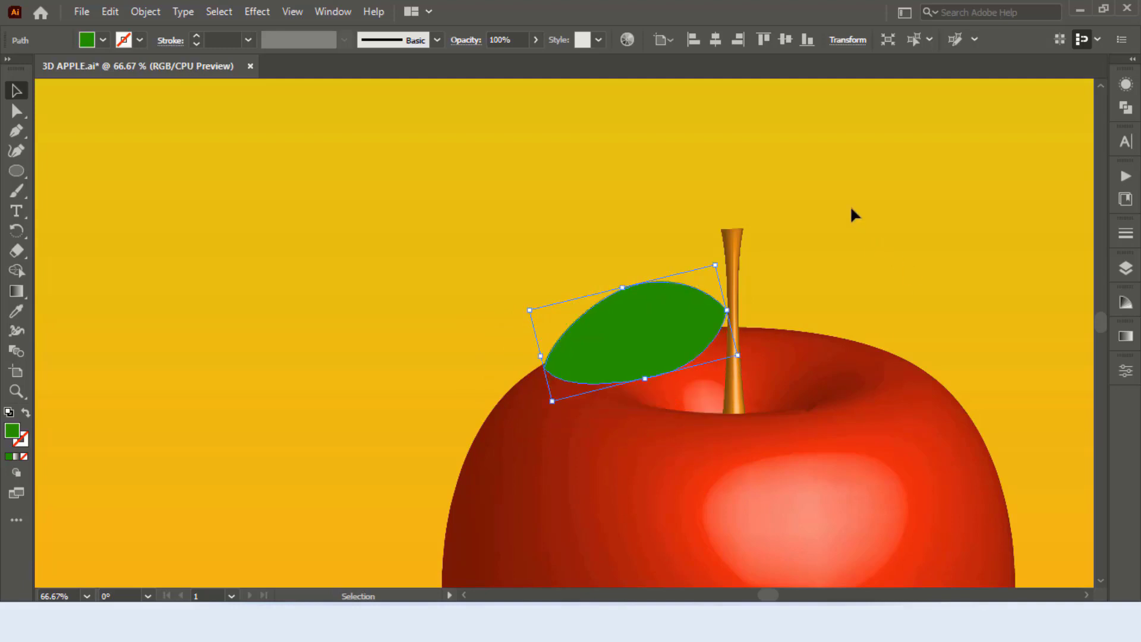
left_click_drag(720, 259, 783, 287)
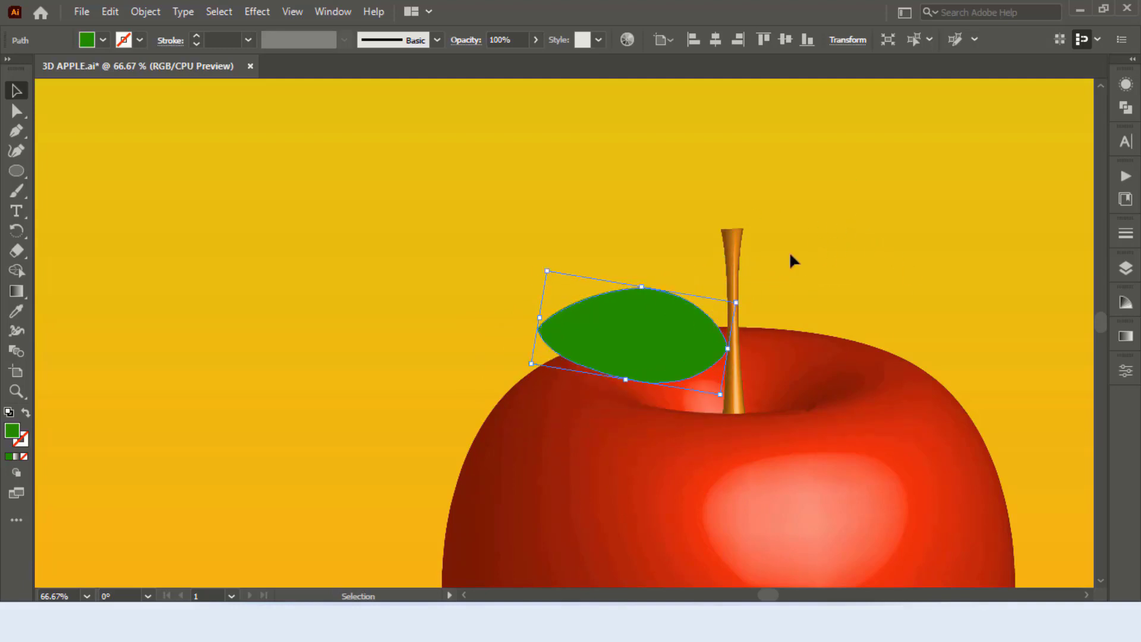
left_click(849, 251)
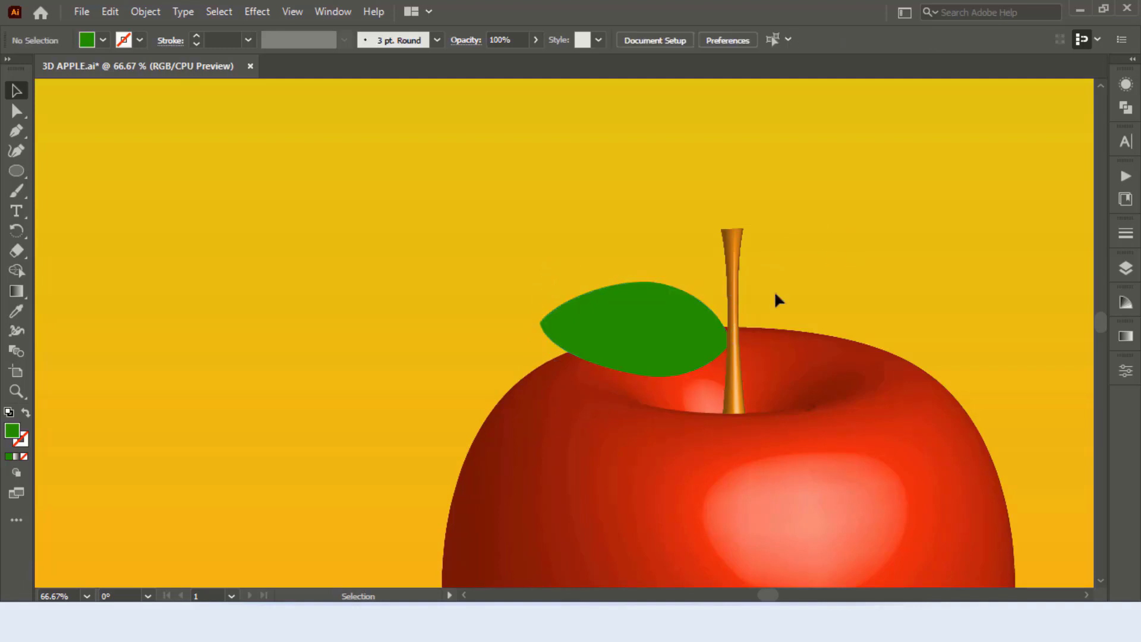
- Isolate the leaf and draw a curved vein path from its right tip to its left end
double_click(632, 326)
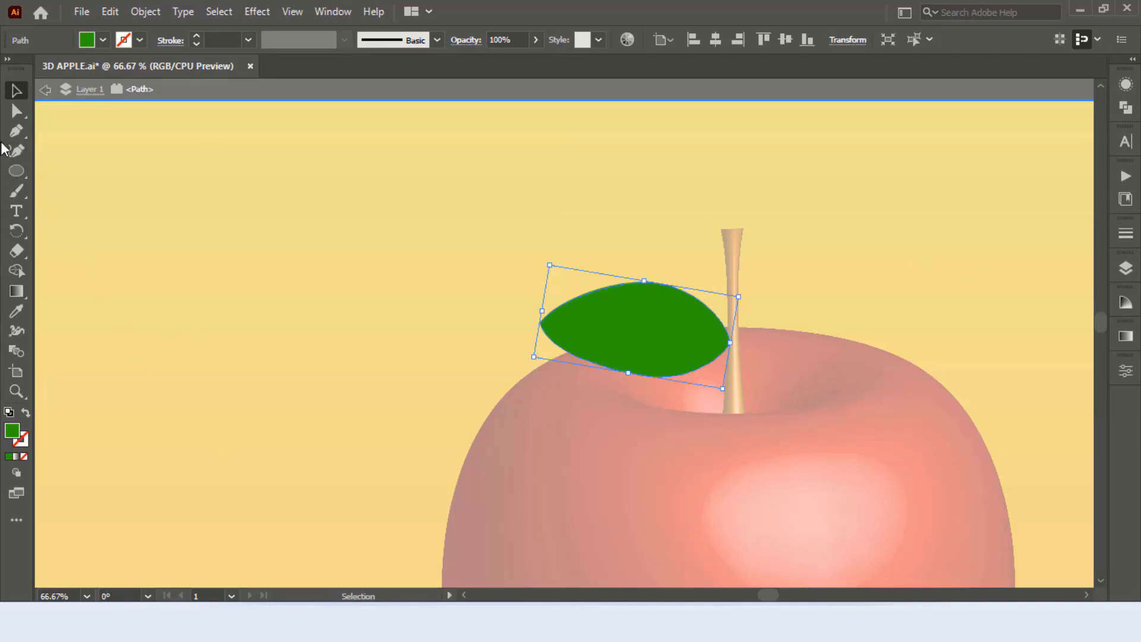
left_click(16, 131)
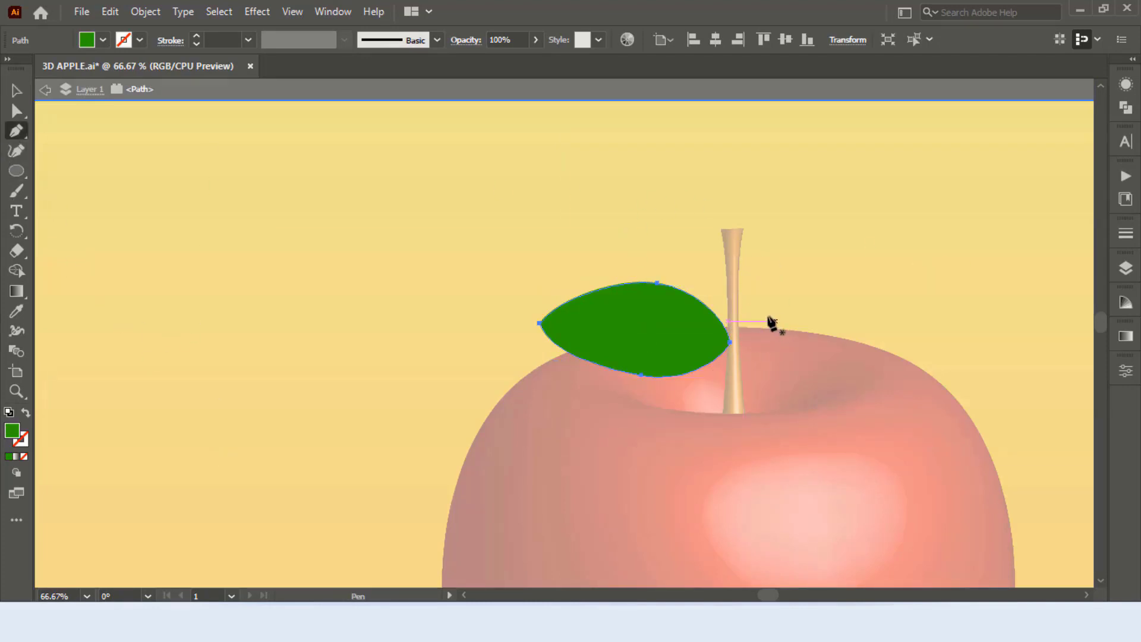
left_click(714, 340)
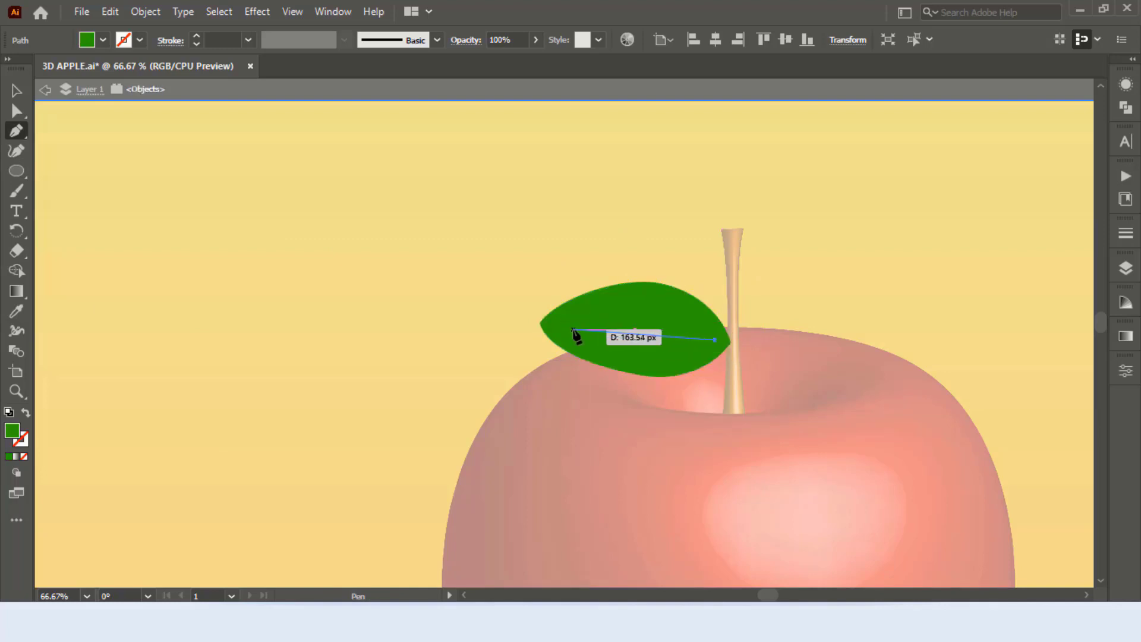
mouse_move(558, 330)
left_mouse_down()
mouse_move(409, 352)
mouse_move(427, 351)
left_mouse_up()
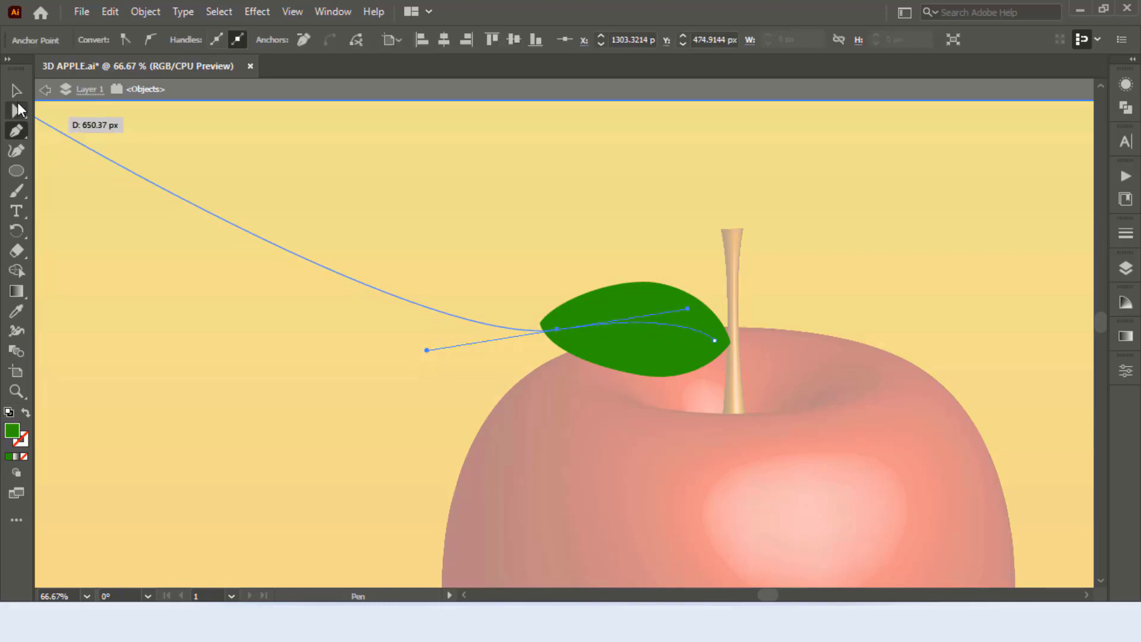
left_click(23, 92)
left_click(16, 131)
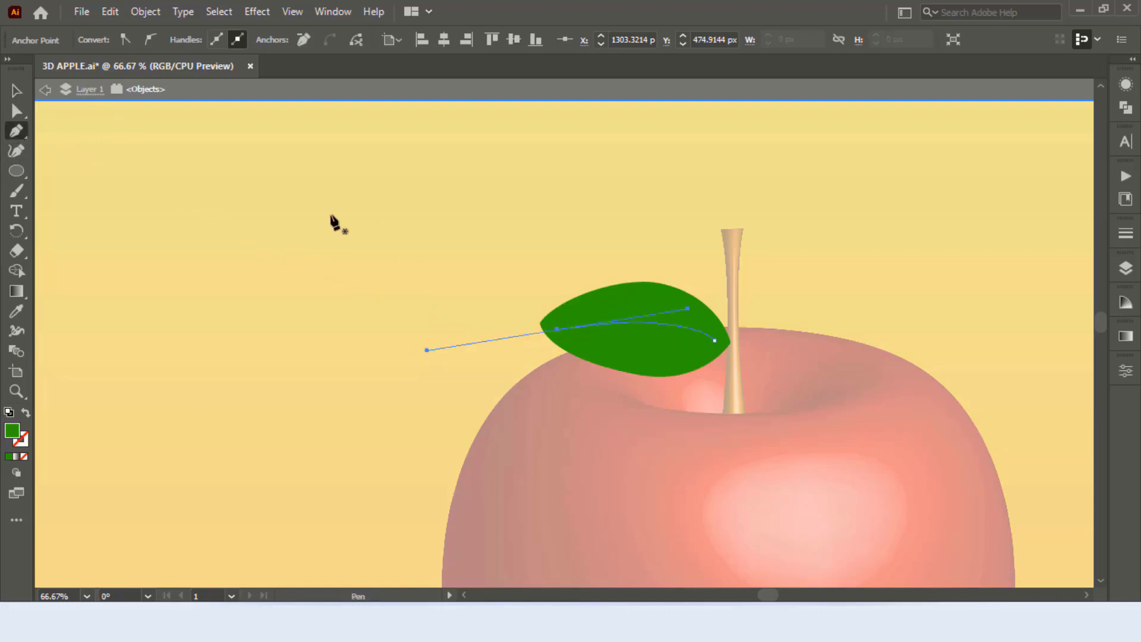
- Nudge the vein's left anchor slightly upward with the Direct Selection tool
left_click(18, 113)
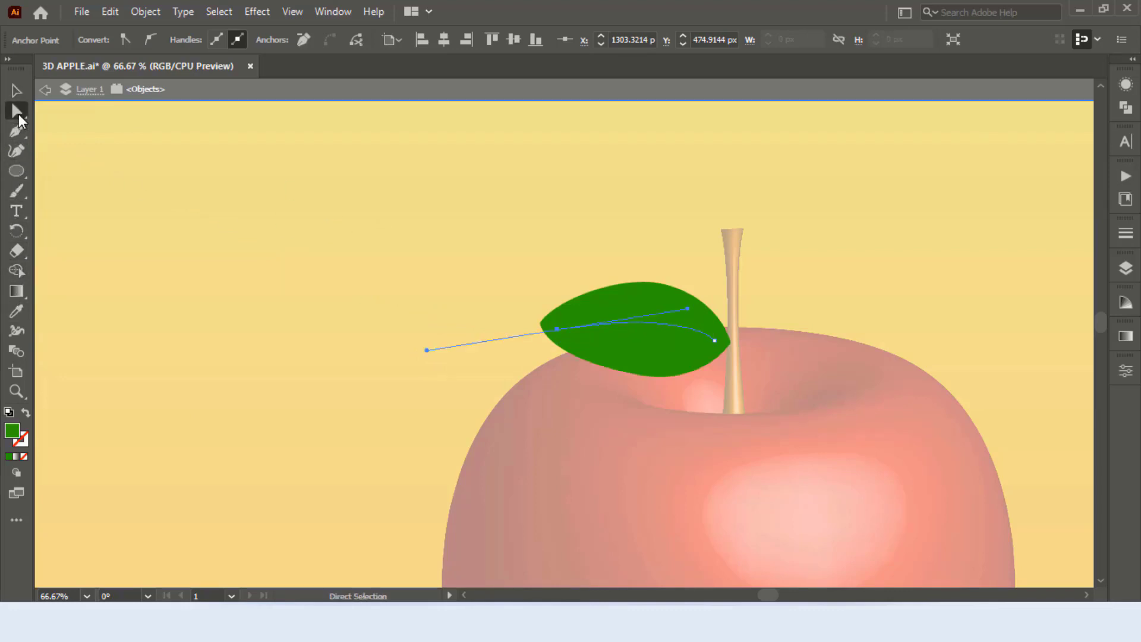
left_click(556, 328)
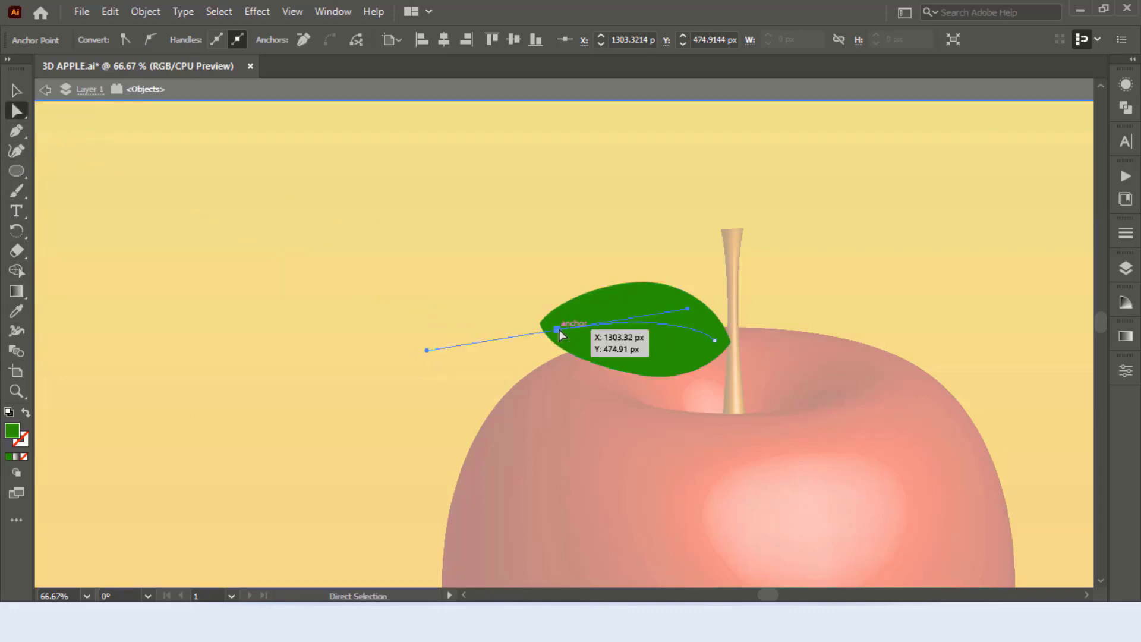
key("Up")
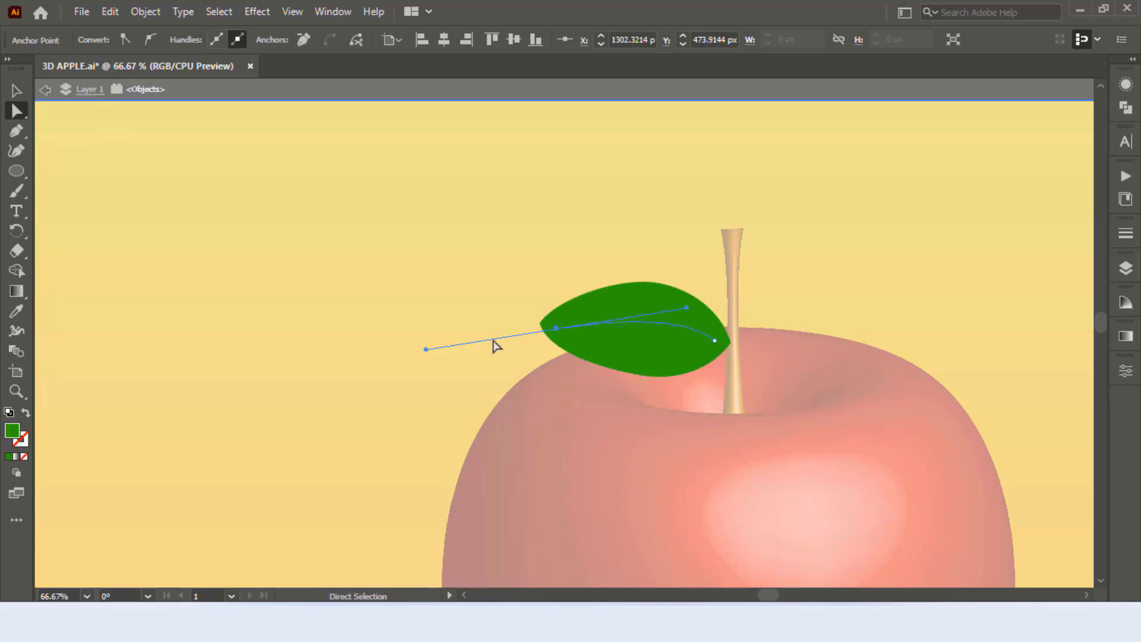
key("Up")
key("Up")
key("Up")
key("Down")
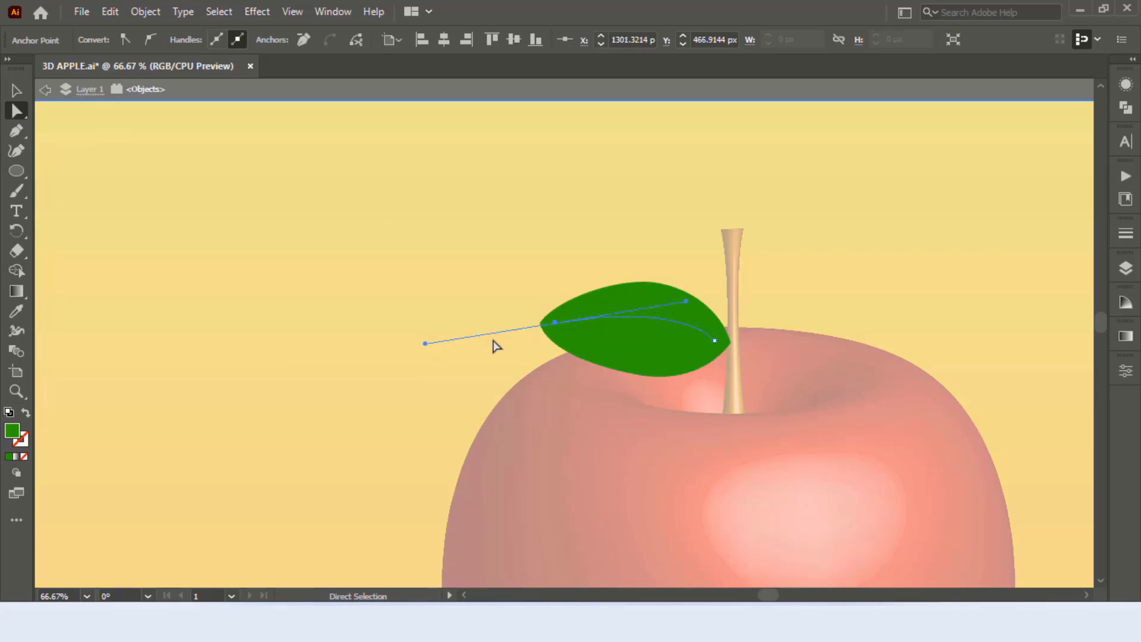
key("Left")
key("Down")
left_click(16, 91)
left_click(653, 202)
- Give the vein a 10 pt stroke with a tapered width profile
left_click(692, 329)
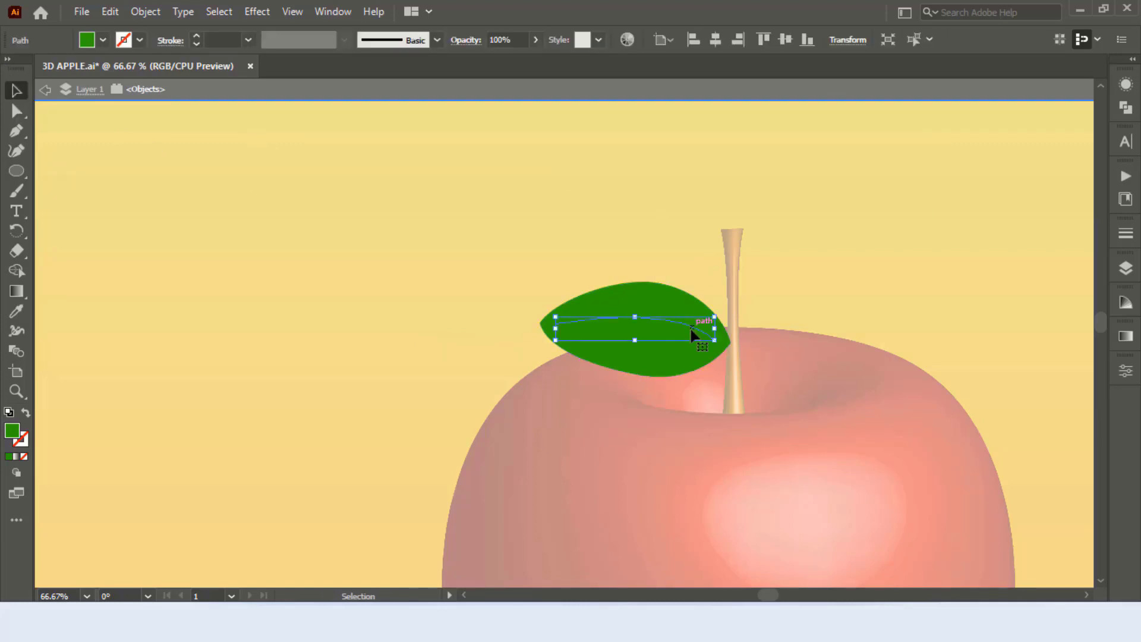
left_click(196, 37)
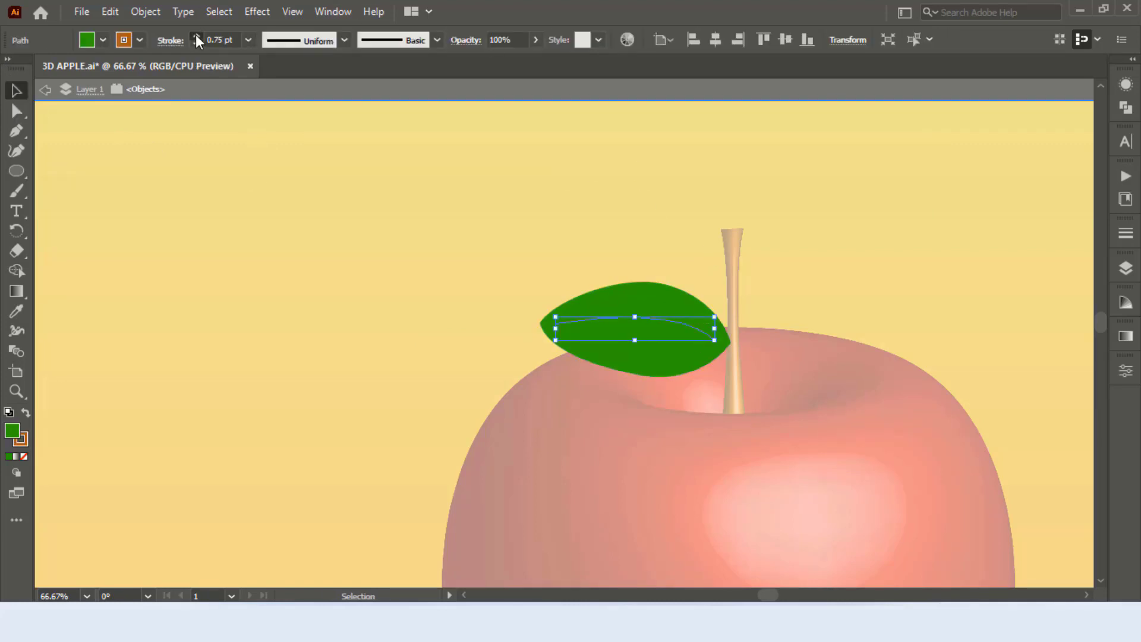
left_click(196, 37)
left_click(196, 37)
left_click(298, 40)
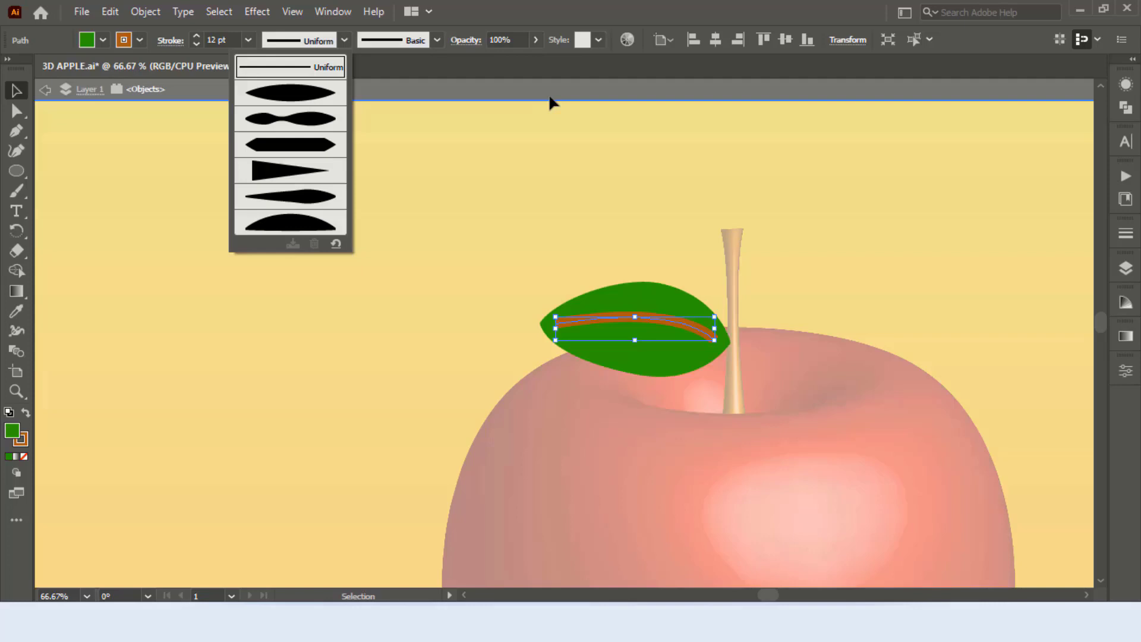
left_click(285, 101)
left_click(319, 42)
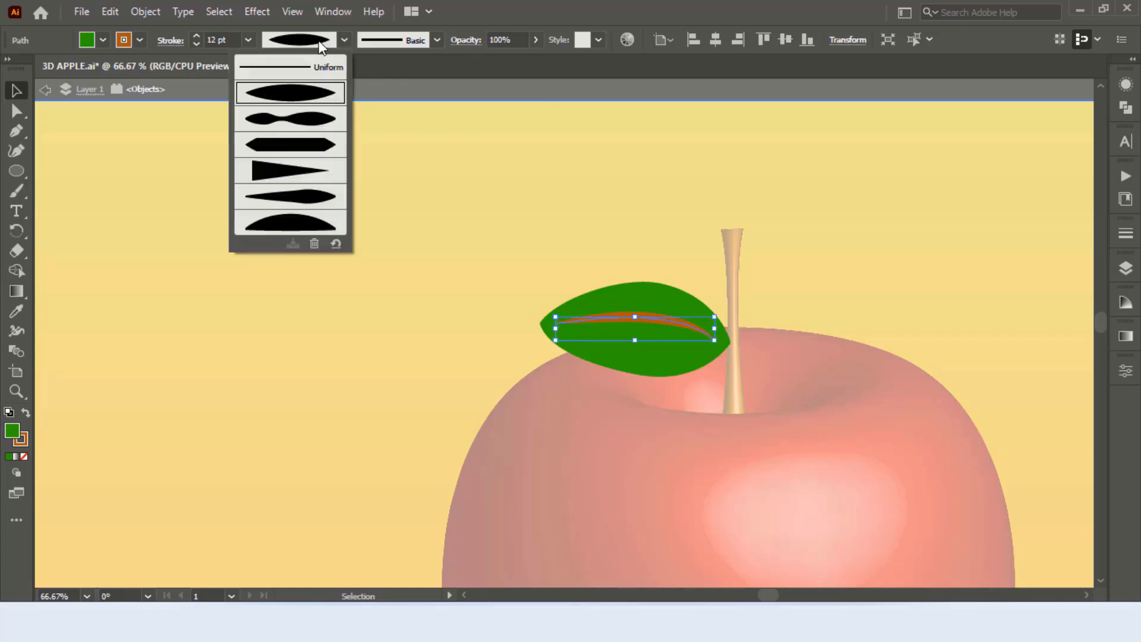
left_click(297, 221)
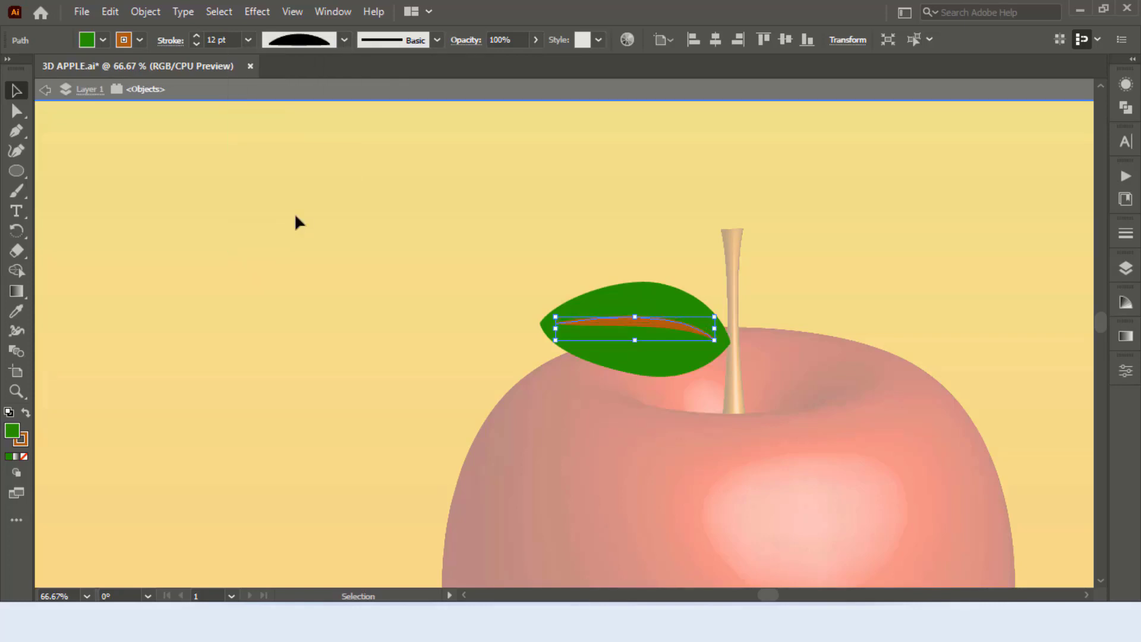
left_click(196, 44)
- Set the vein's stroke colour to dark brown 5B2F0B
left_click(24, 457)
double_click(22, 433)
left_click_drag(713, 243, 718, 300)
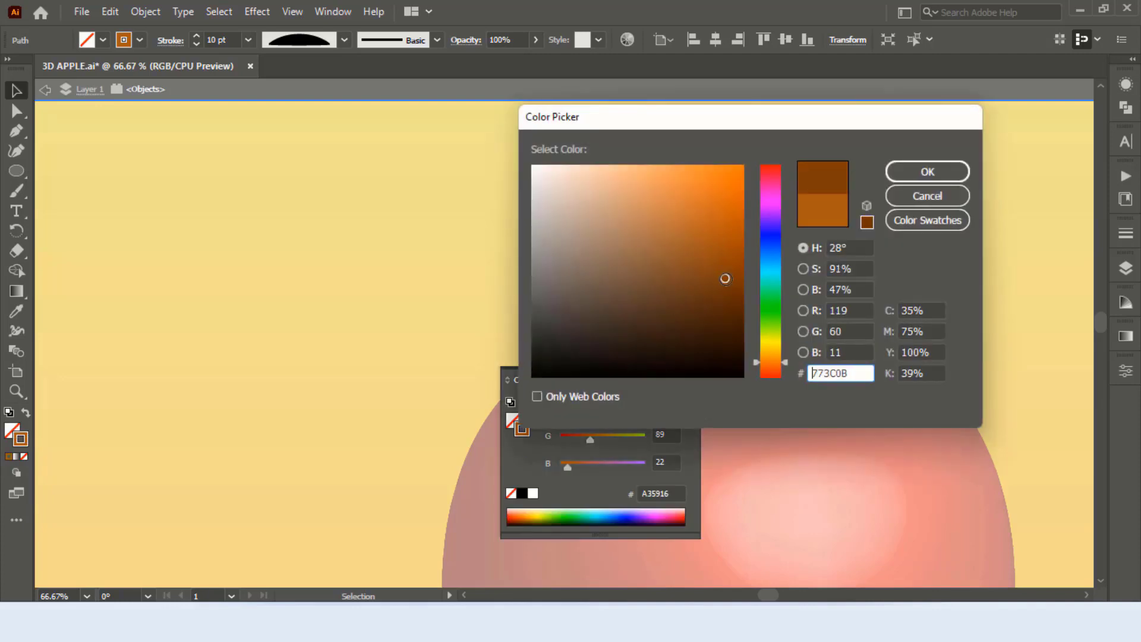
left_click(933, 173)
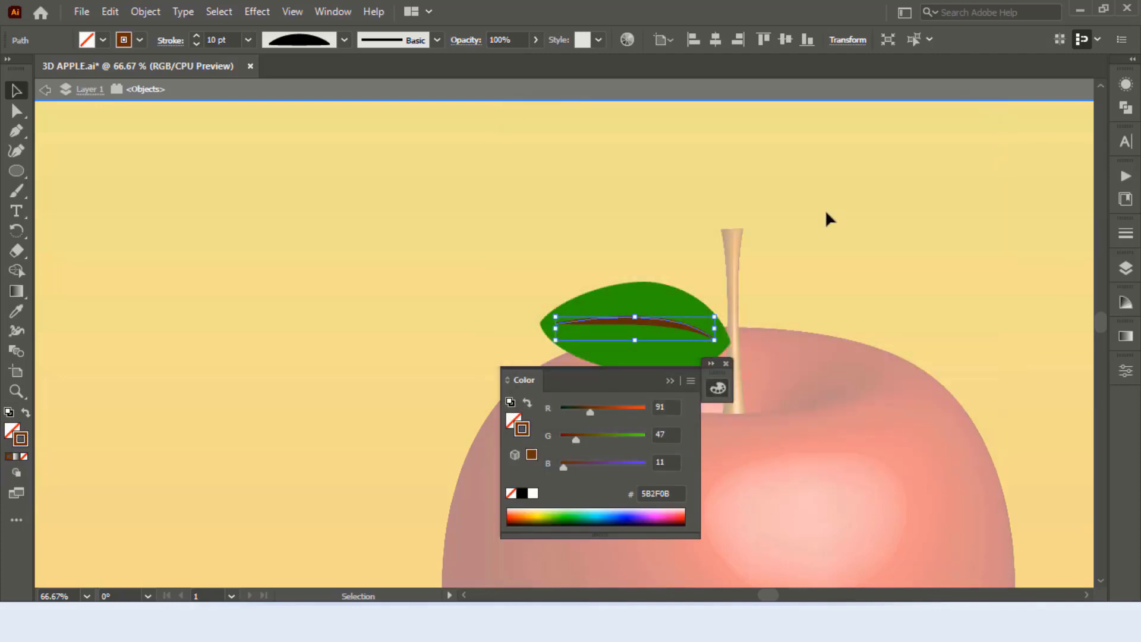
- Set the vein's opacity to 35%
left_click(861, 202)
left_click(668, 323)
left_click(499, 39)
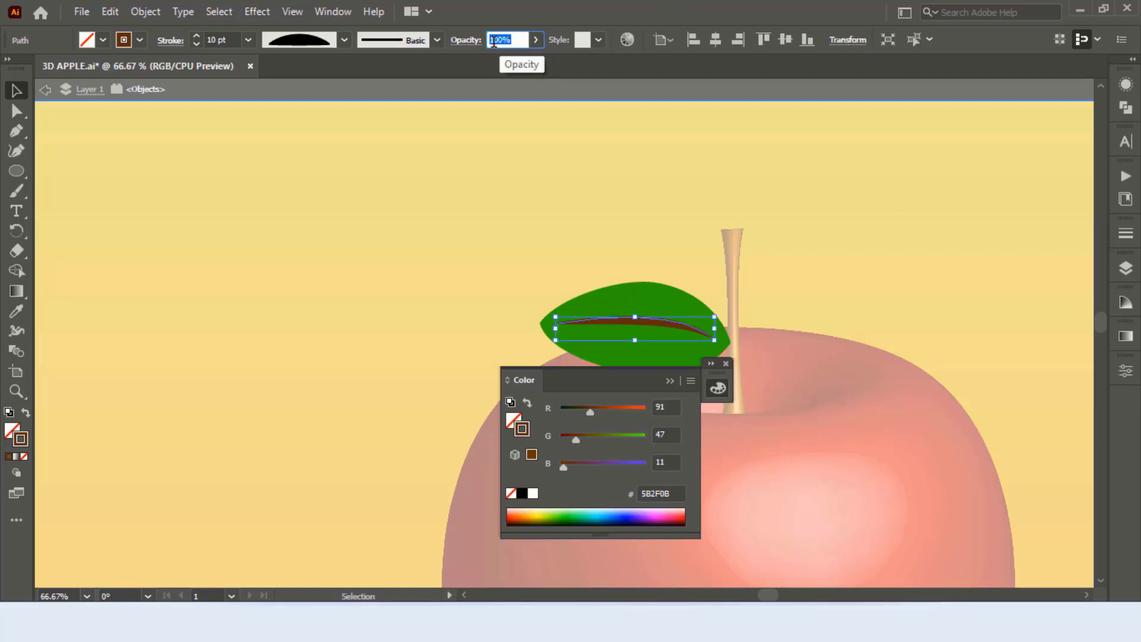
type("35")
left_click(835, 186)
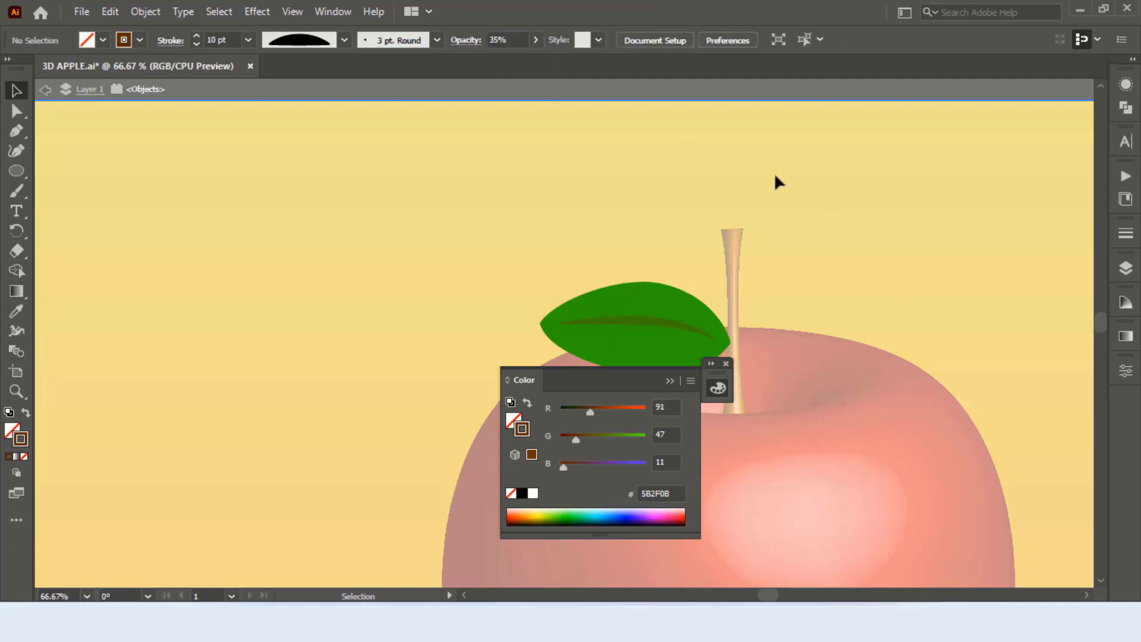
- Draw a shading shape inside the leaf using Draw Inside mode
left_click(726, 363)
left_click(650, 295)
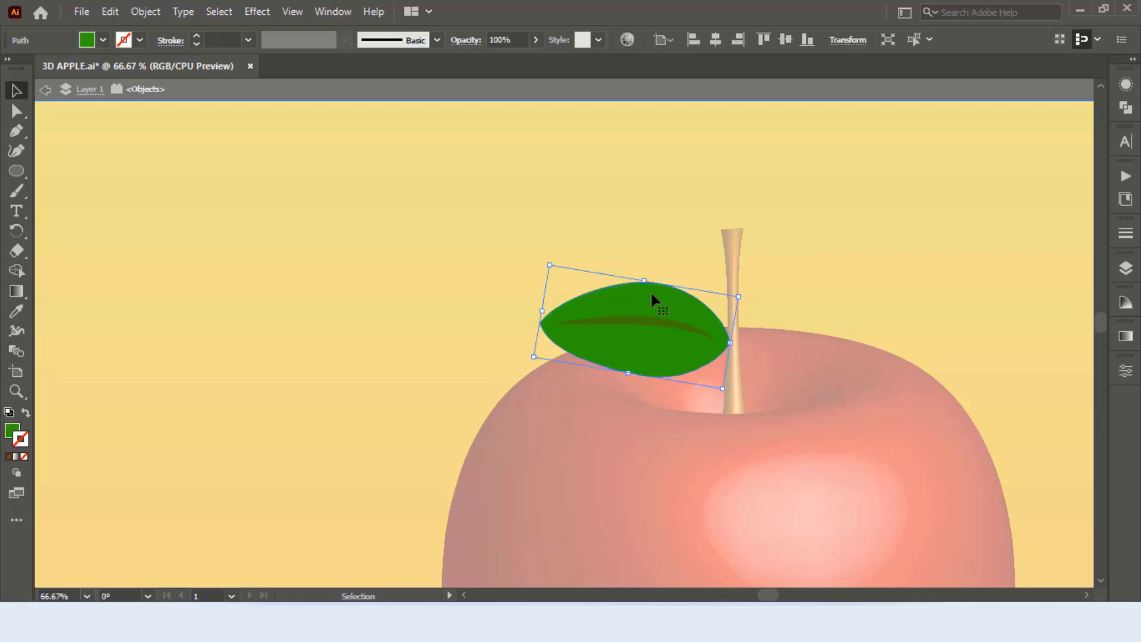
left_click(16, 472)
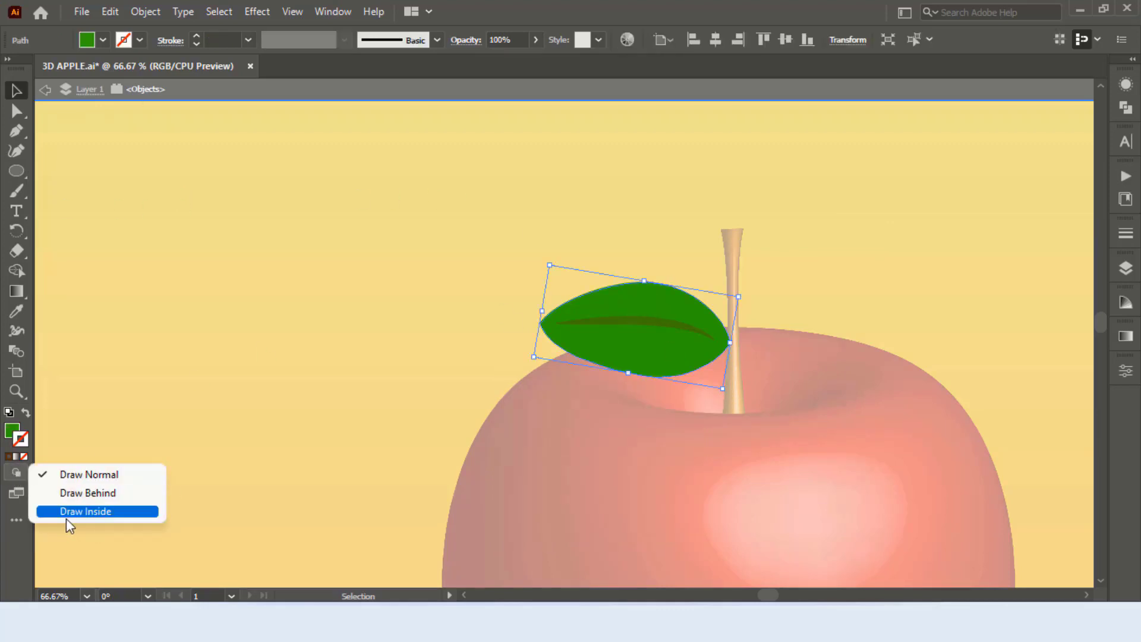
left_click(95, 517)
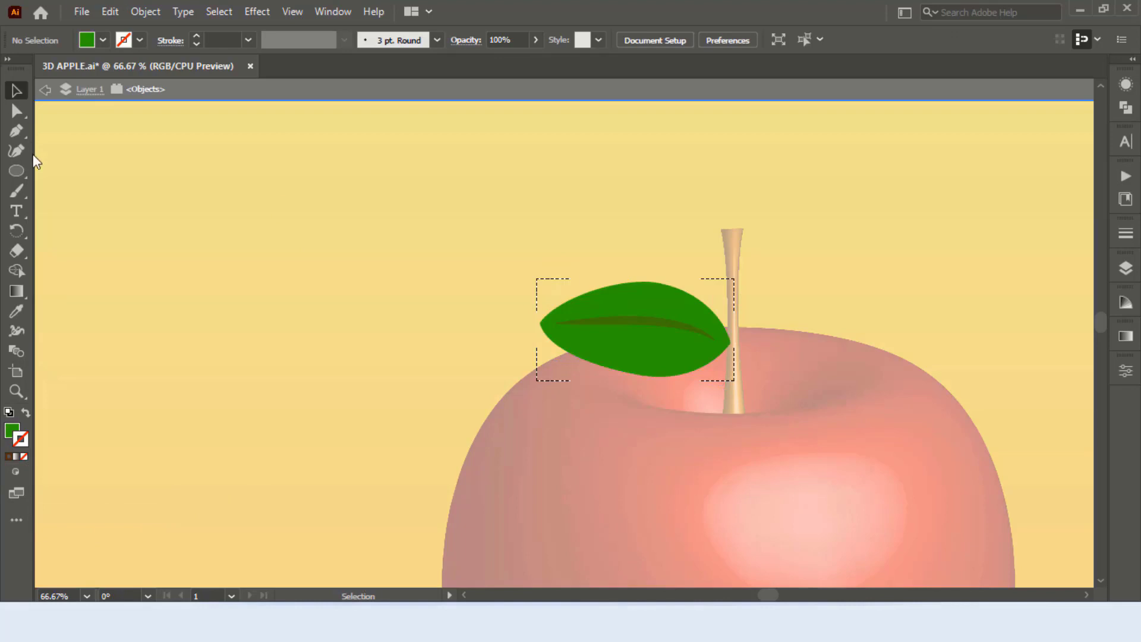
left_click(18, 130)
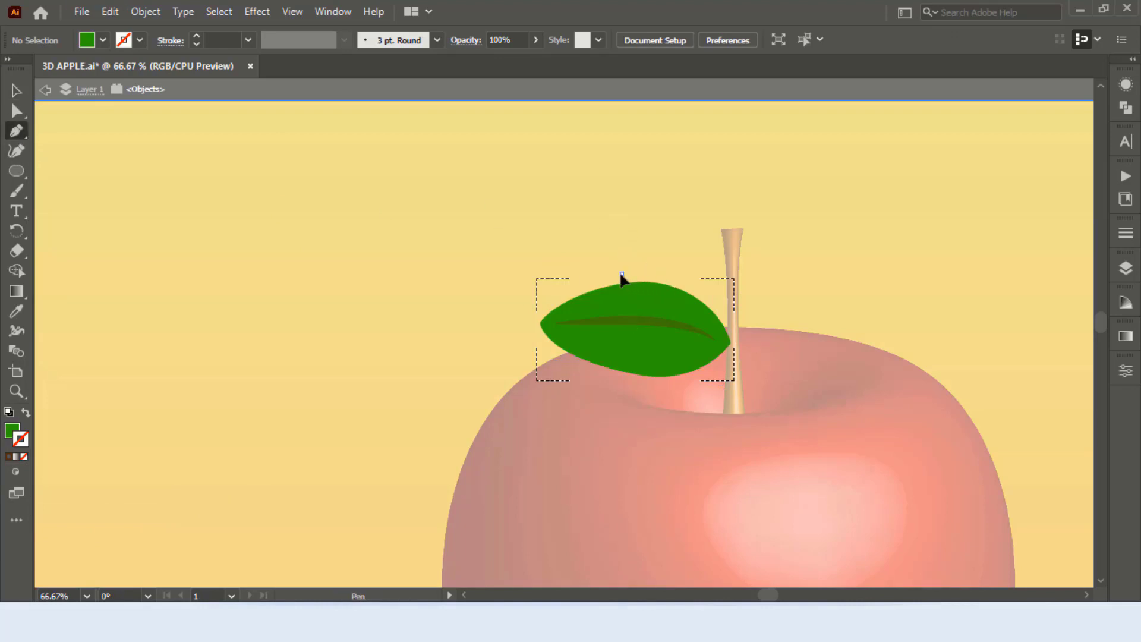
mouse_move(621, 274)
left_mouse_down()
mouse_move(576, 336)
mouse_move(555, 249)
left_mouse_up()
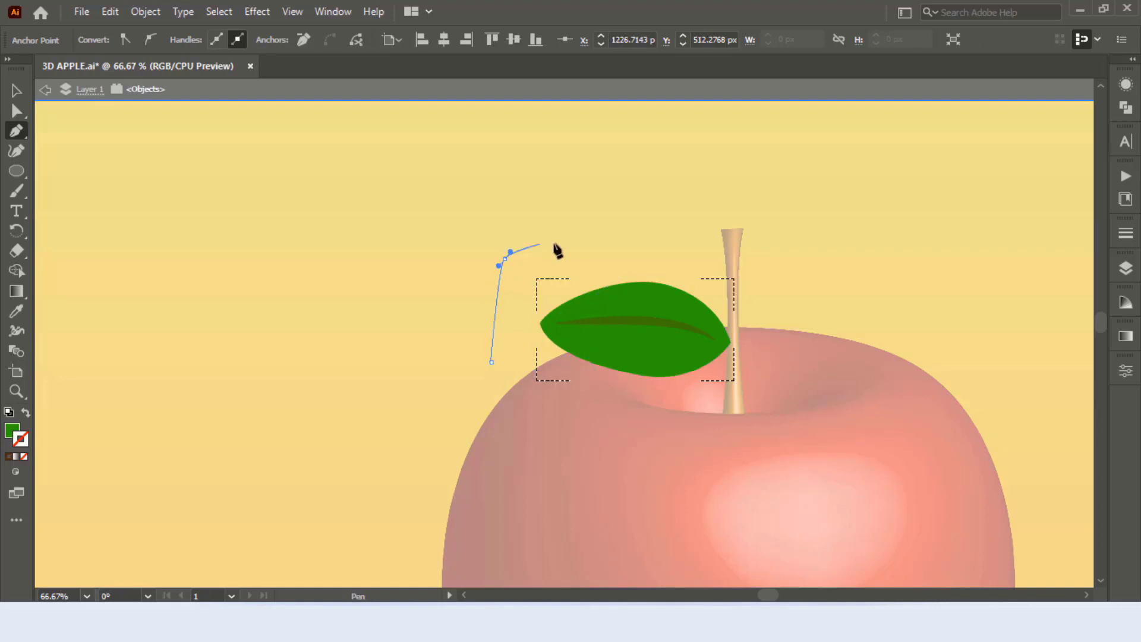
left_click(620, 274)
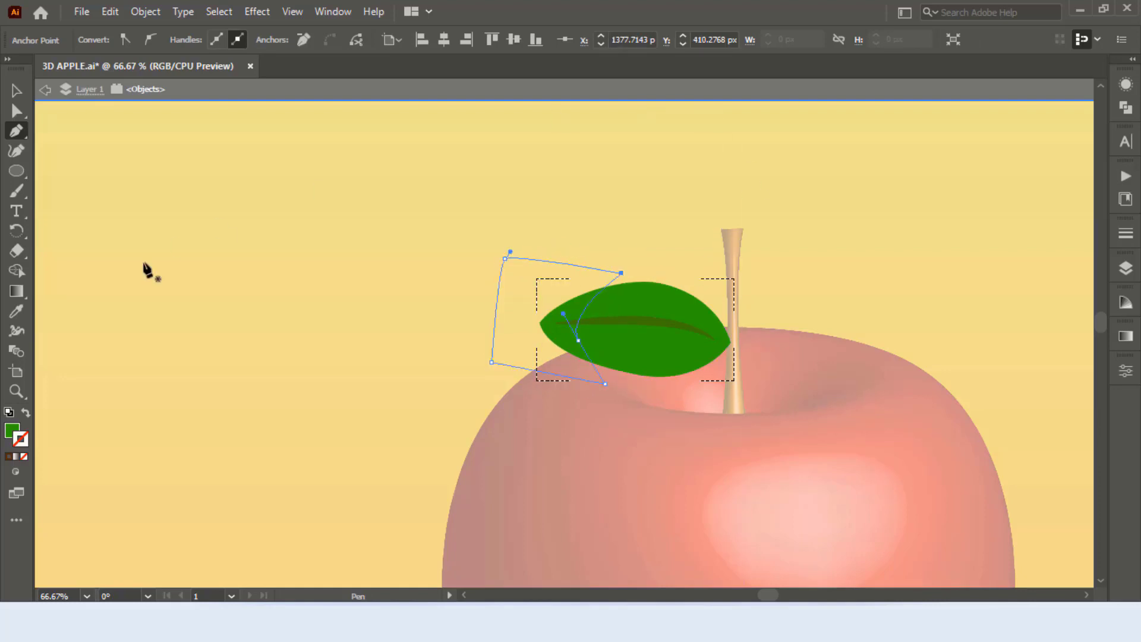
- Fill the shading shape with black 000000 and resize it
double_click(11, 430)
type("000000")
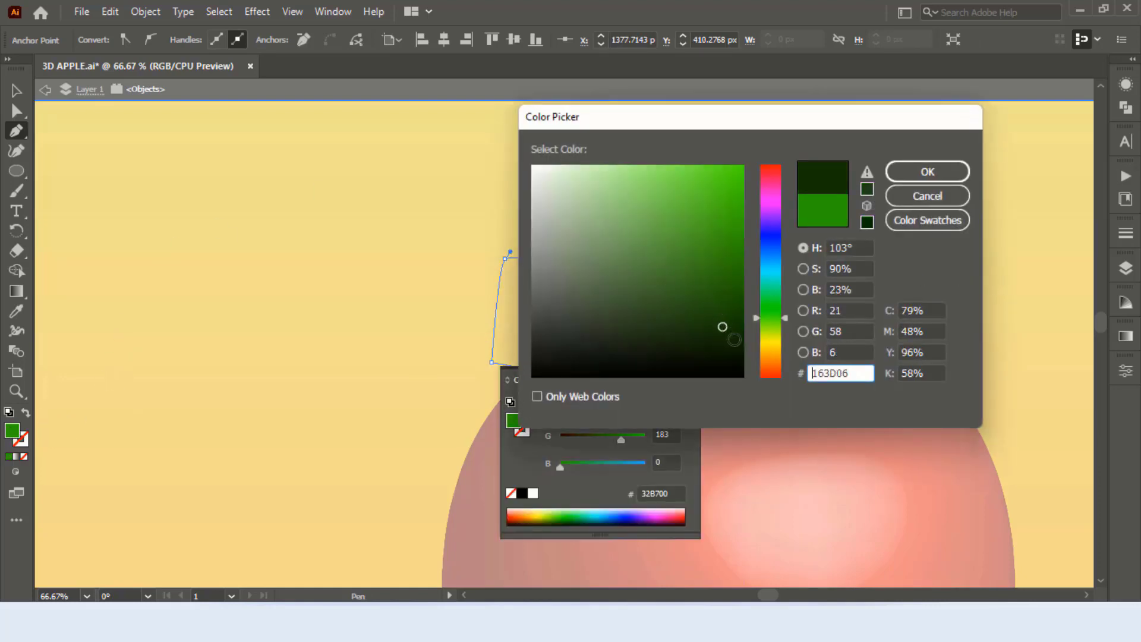
left_click(927, 172)
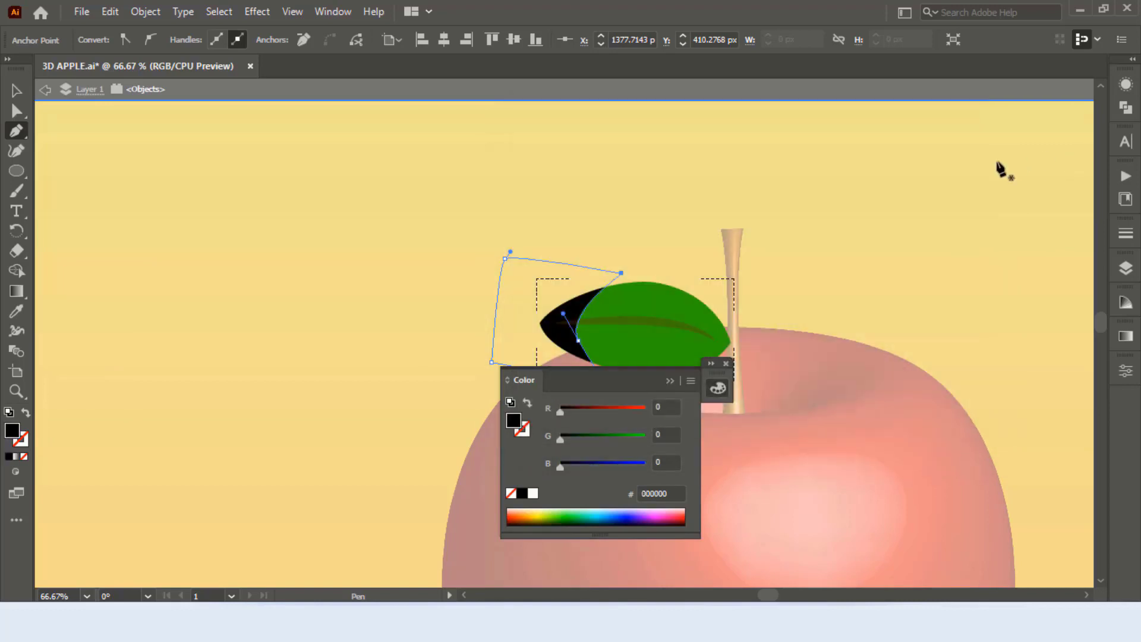
key("v")
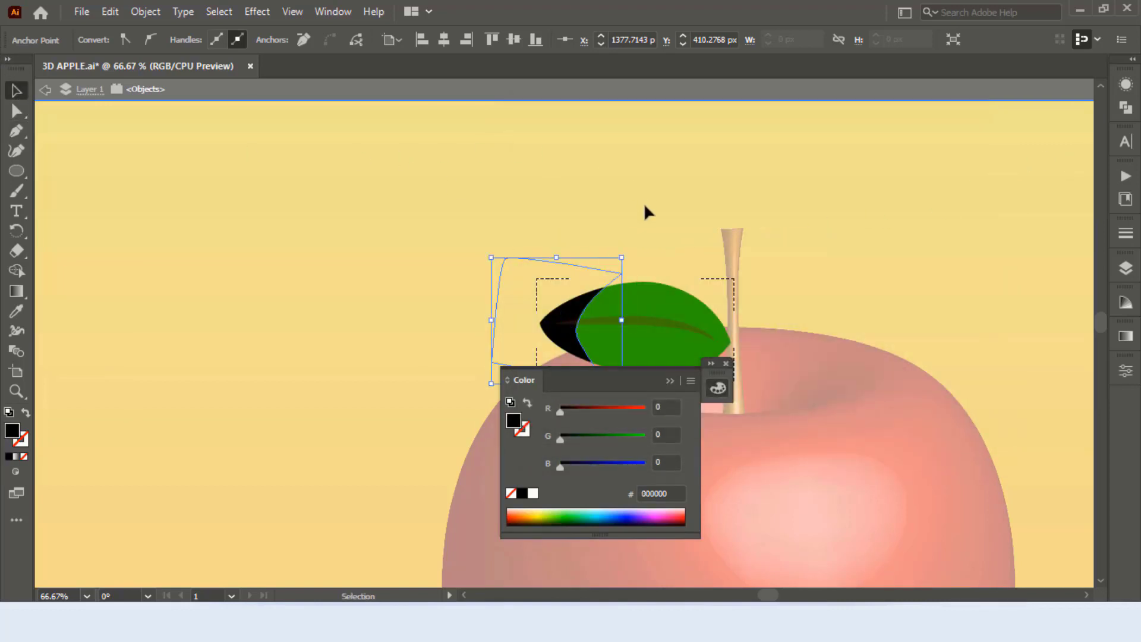
left_click_drag(621, 259, 661, 257)
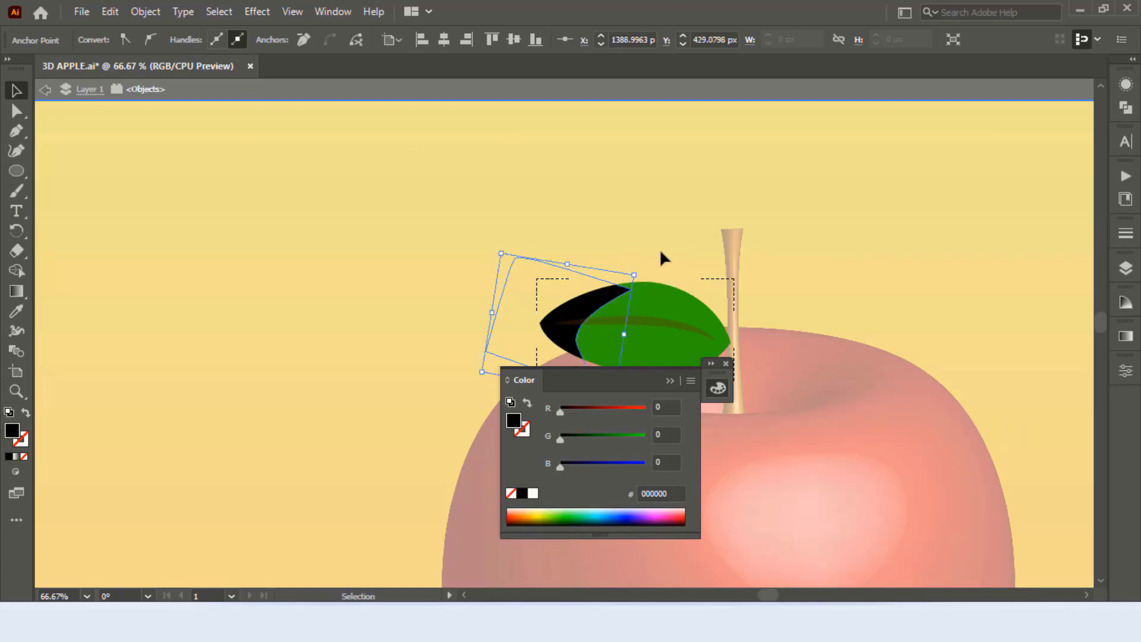
left_click(687, 194)
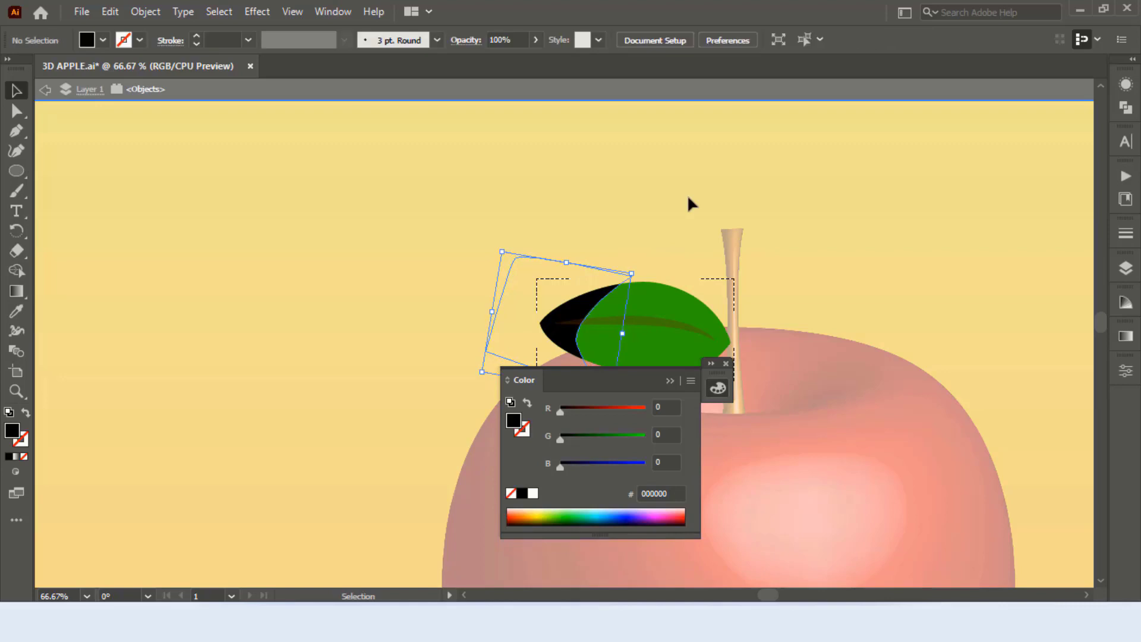
left_click(725, 363)
- Inside the leaf group, shift the black shape left and up and shorten it from the top
left_click(569, 313)
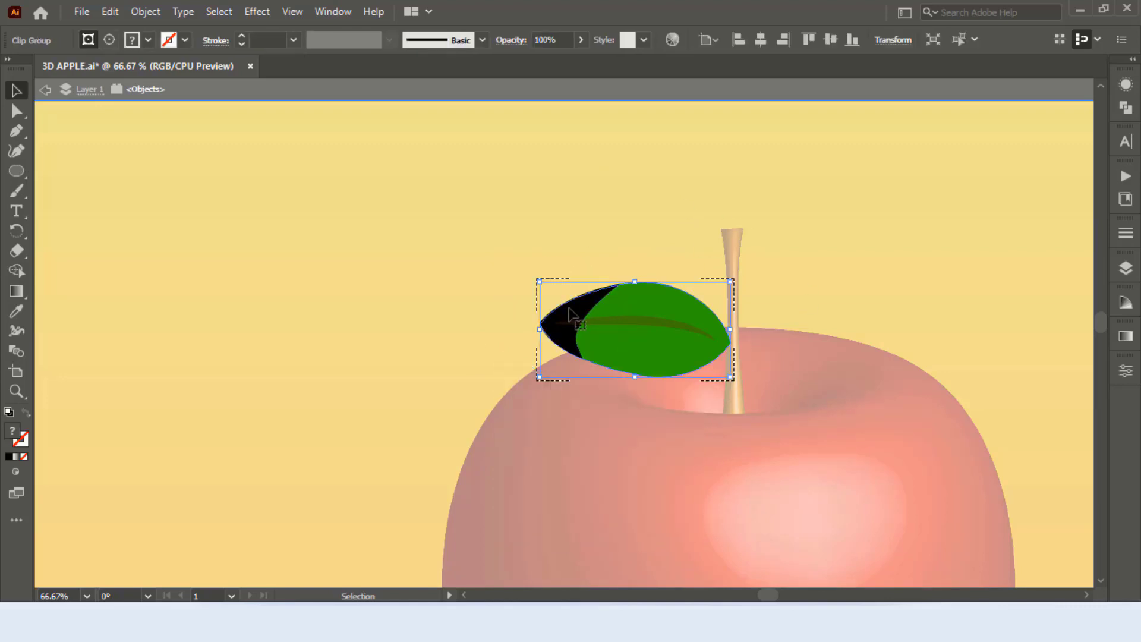
left_click(503, 288)
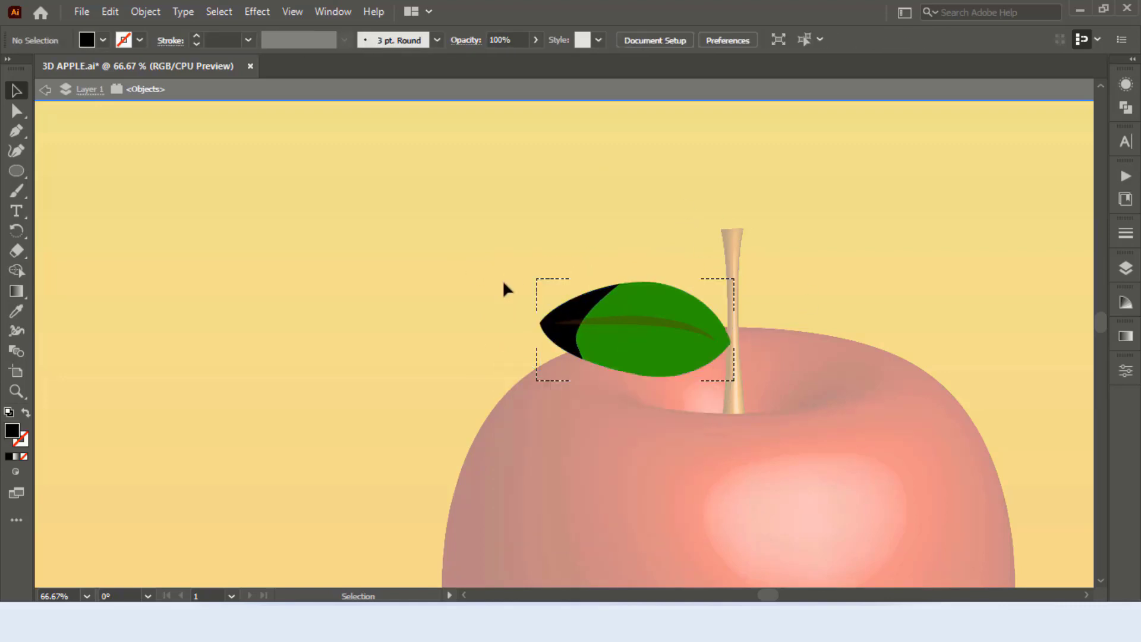
double_click(554, 321)
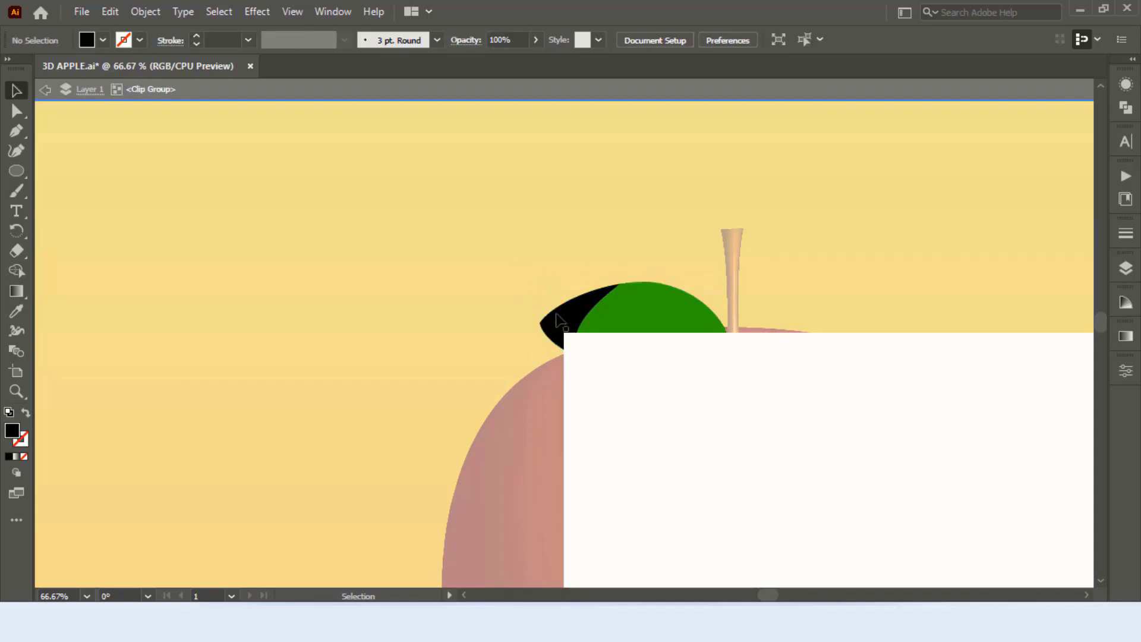
left_click(557, 321)
key("Left")
key("Left")
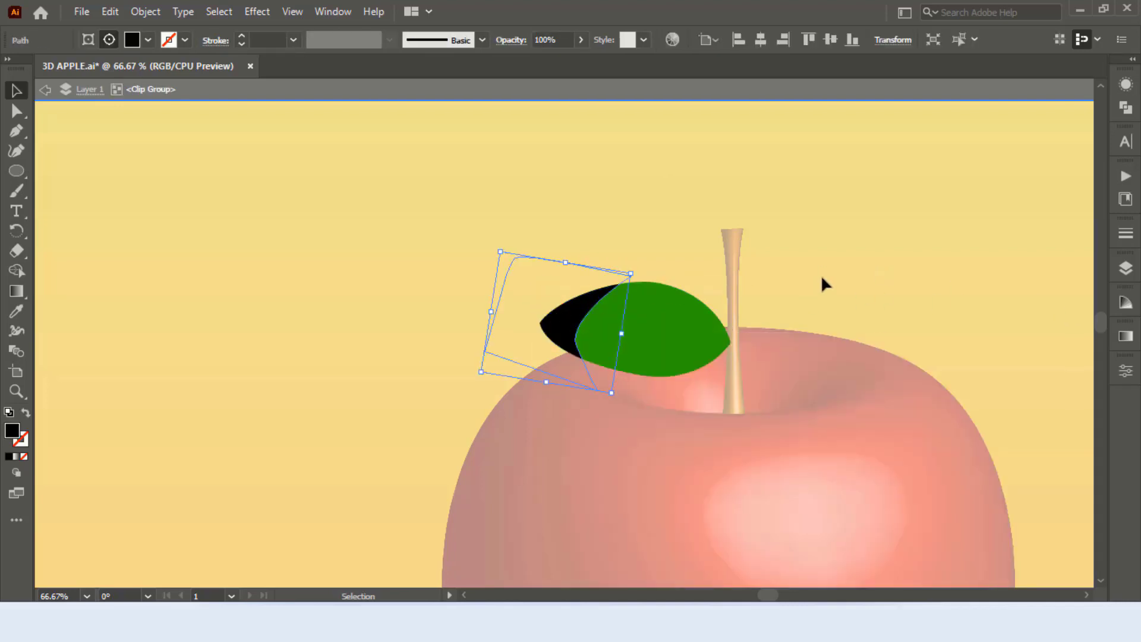
key("Left")
key("Left")
key("Left")
key("Up")
key("Up")
key("Up")
key("Up")
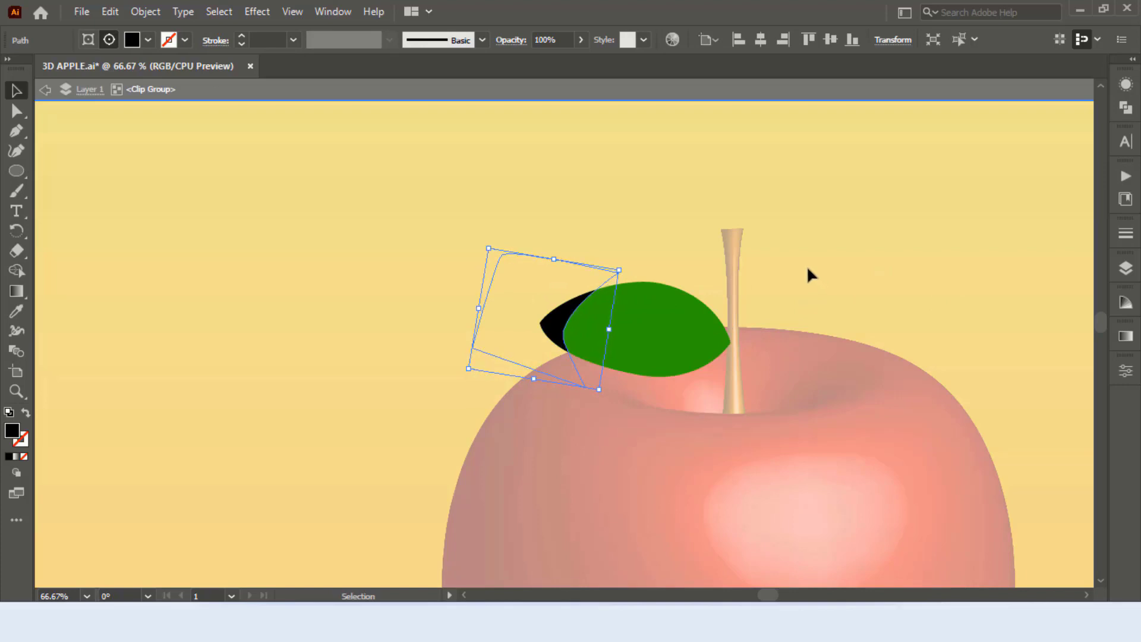
key("Left")
key("Left")
key("Left")
key("Up")
key("Right")
key("Right")
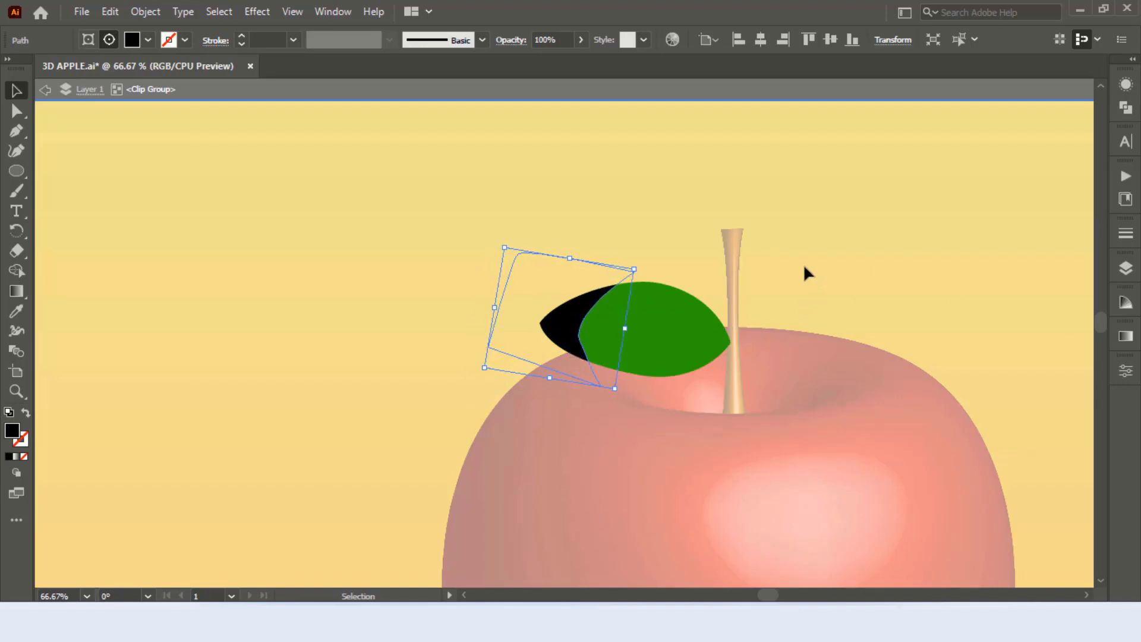
key("Right")
key("Right")
key("Right")
key("Right")
key("Right")
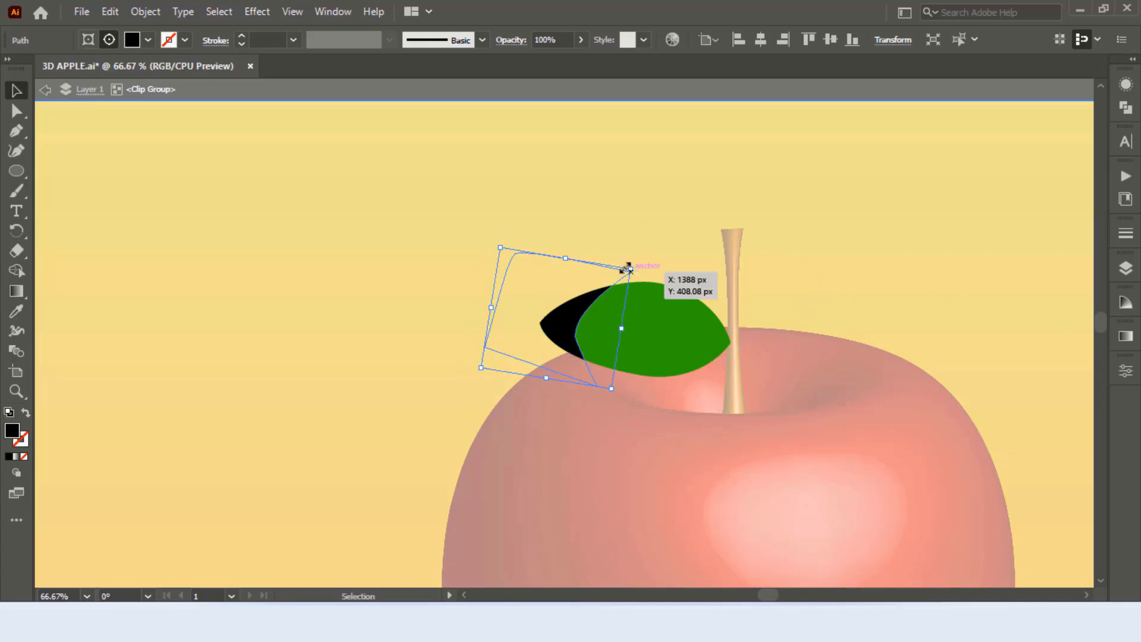
left_click_drag(562, 258, 563, 269)
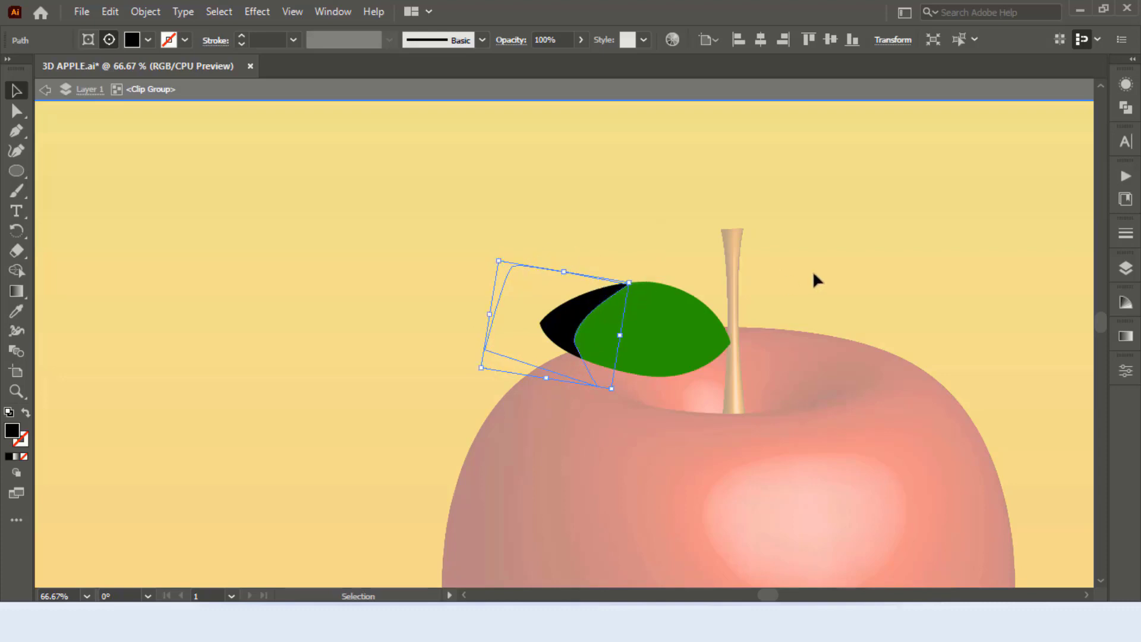
key("Left")
key("Left")
key("Up")
key("Up")
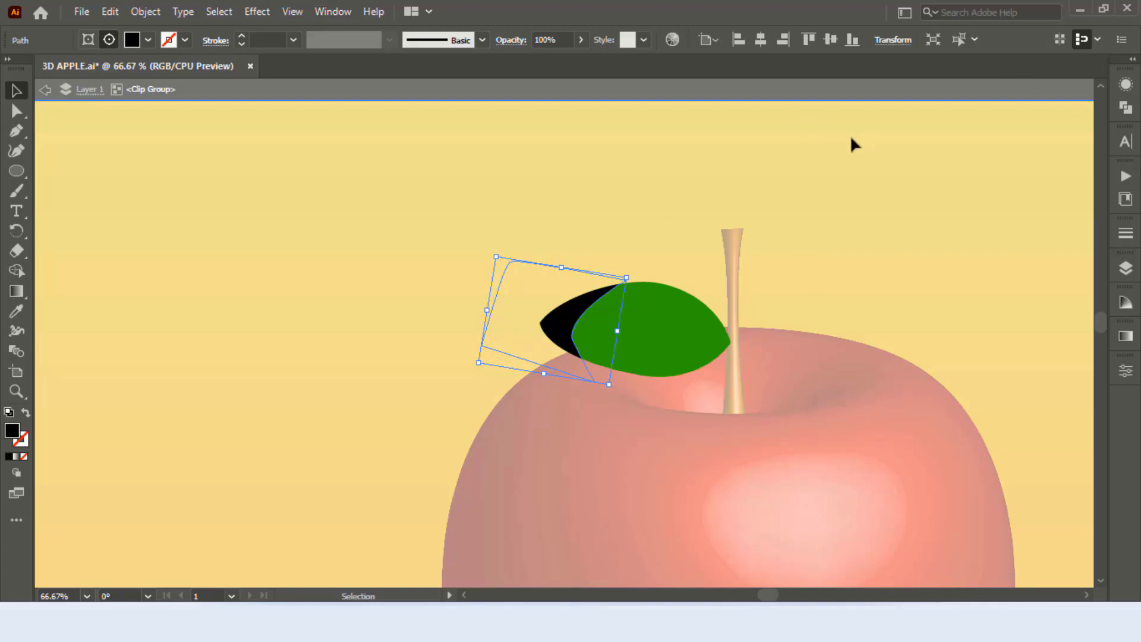
- Apply a 20-pixel Gaussian Blur to the black shading shape
left_click(261, 13)
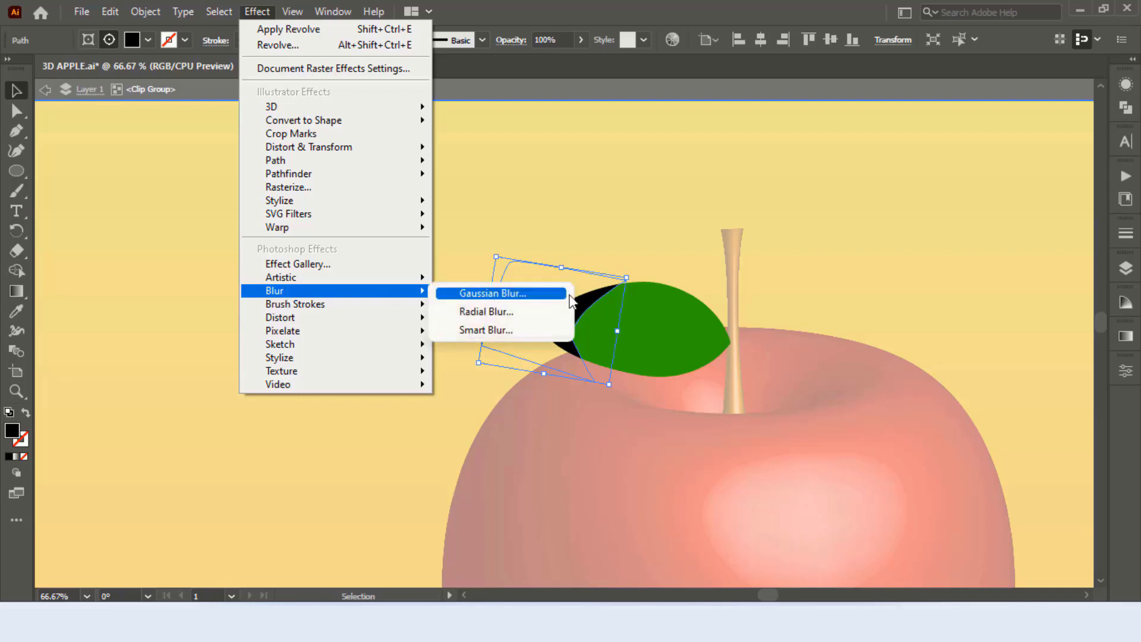
left_click(470, 291)
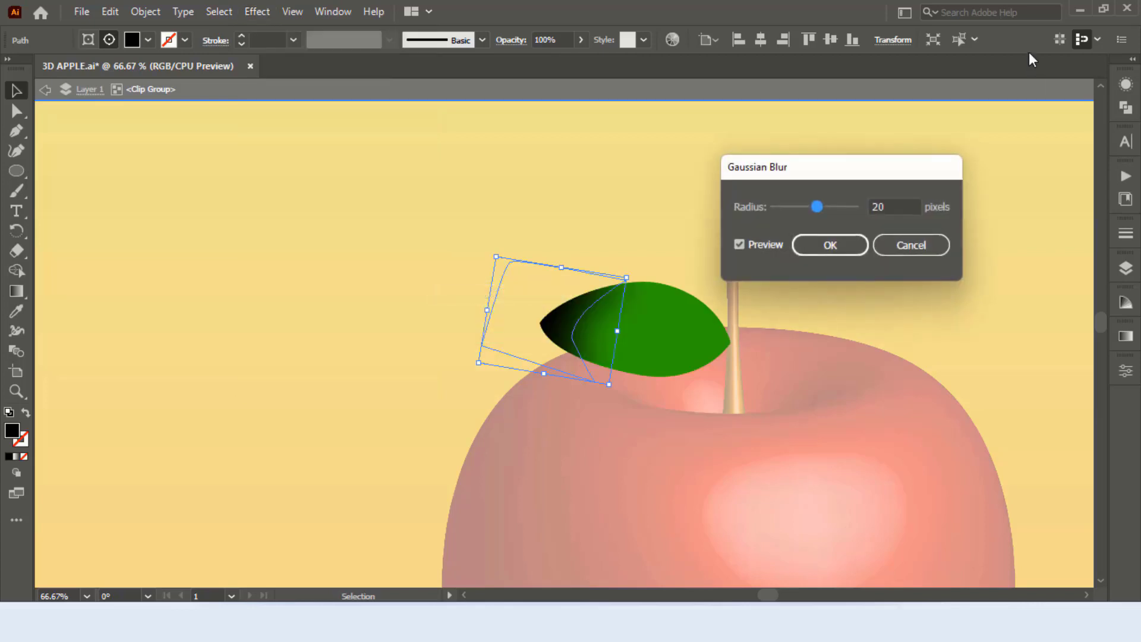
left_click(838, 248)
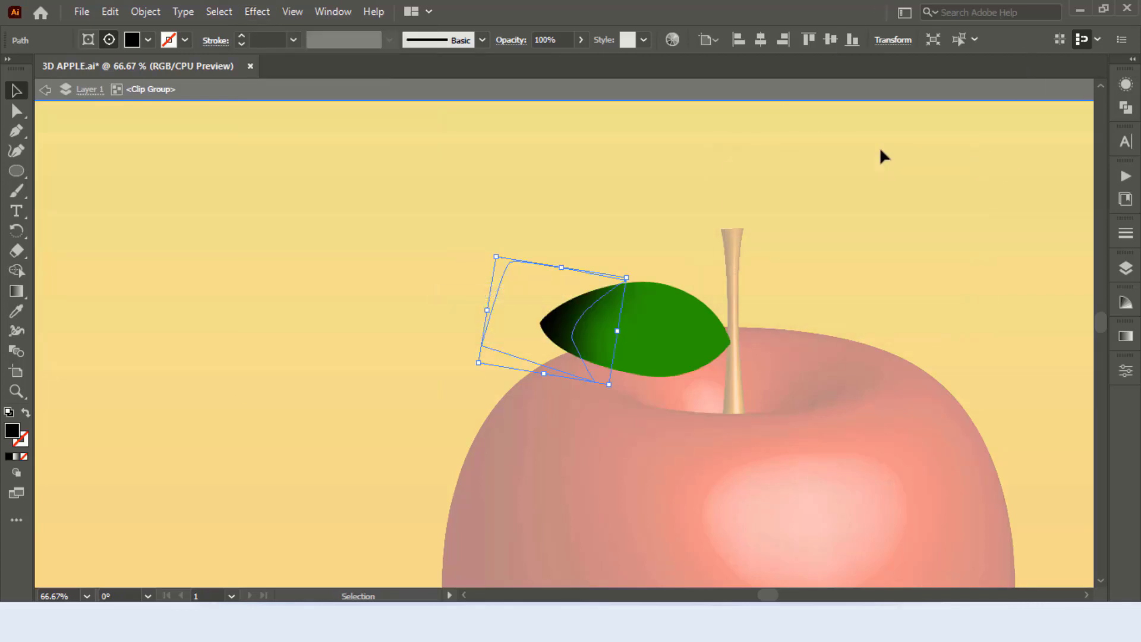
left_click(878, 131)
- Lower the blurred shading shape's opacity to 75%
left_click(559, 327)
left_click(654, 103)
left_click(542, 314)
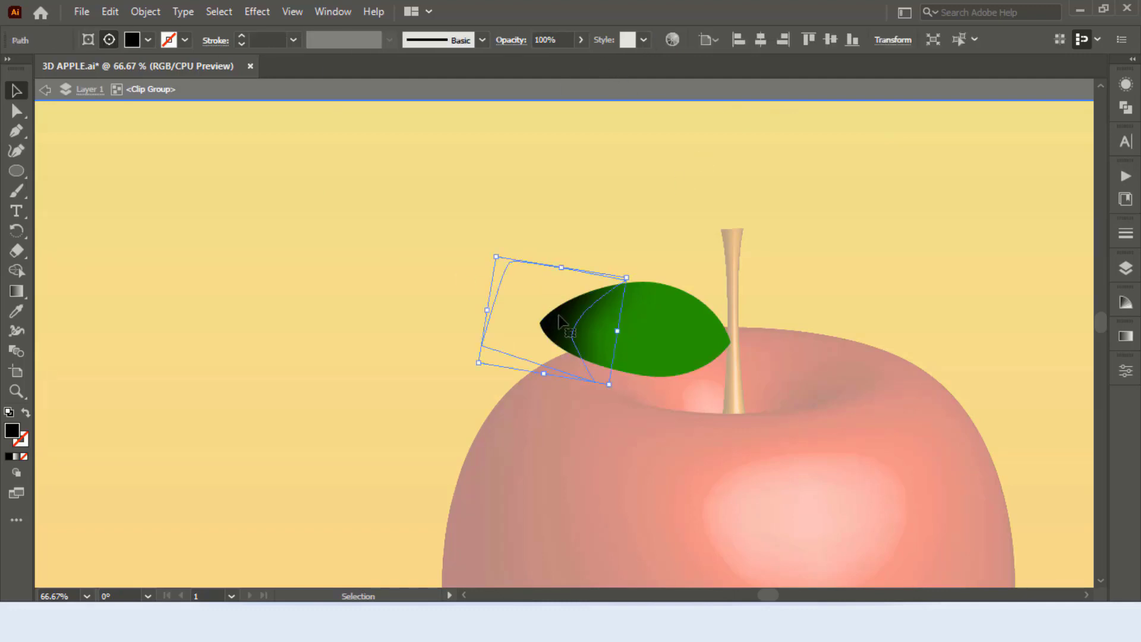
left_click(580, 40)
left_click(580, 39)
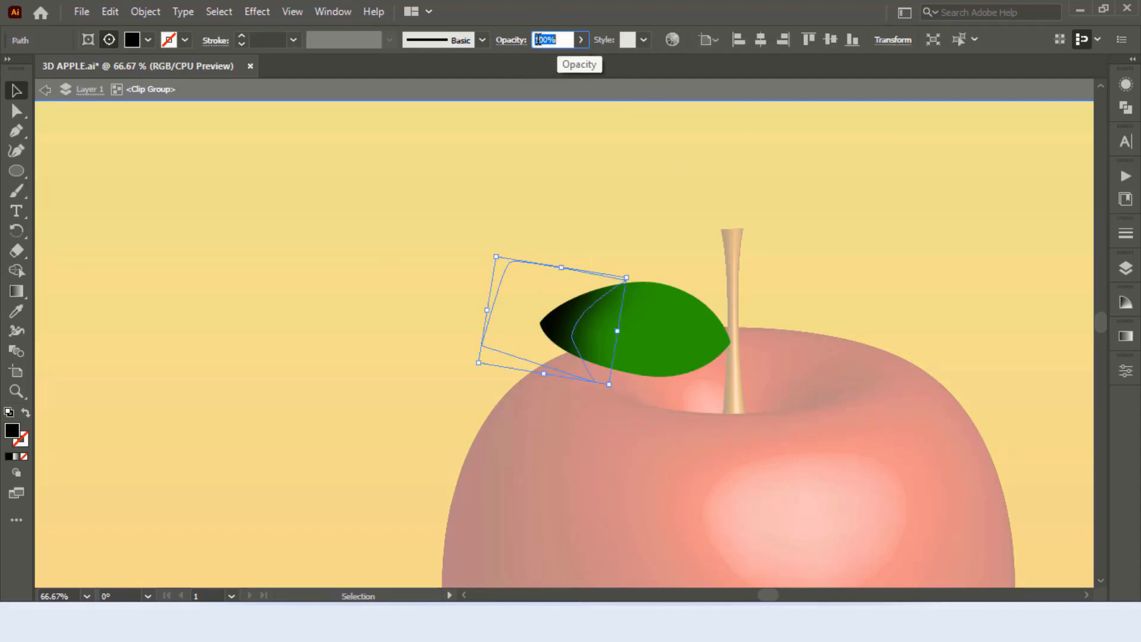
type("7")
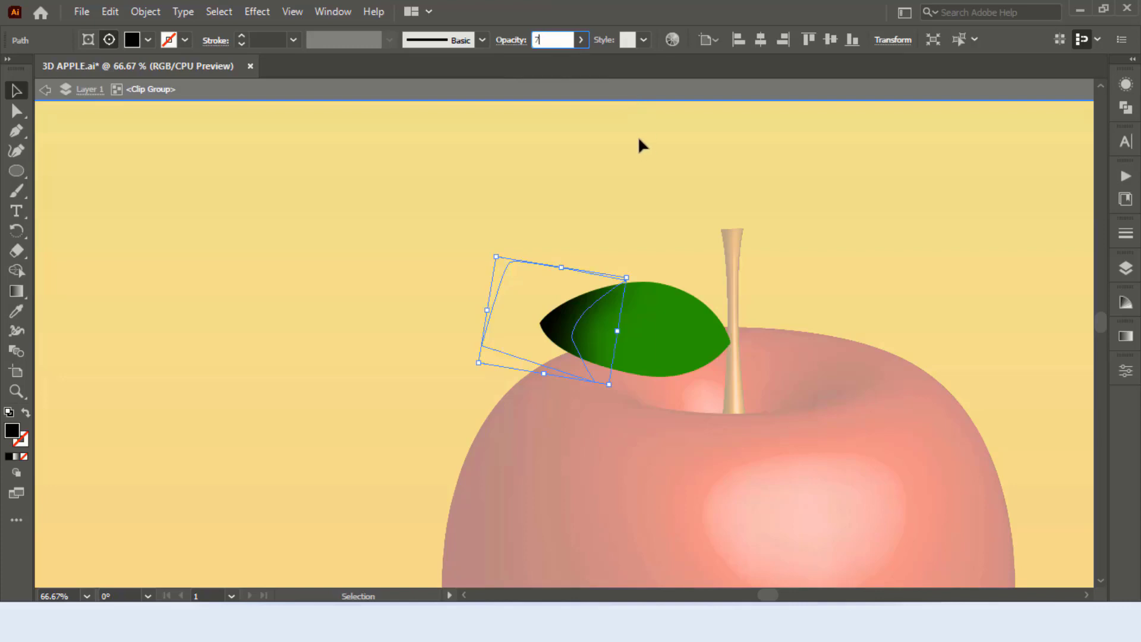
type("5")
left_click(595, 177)
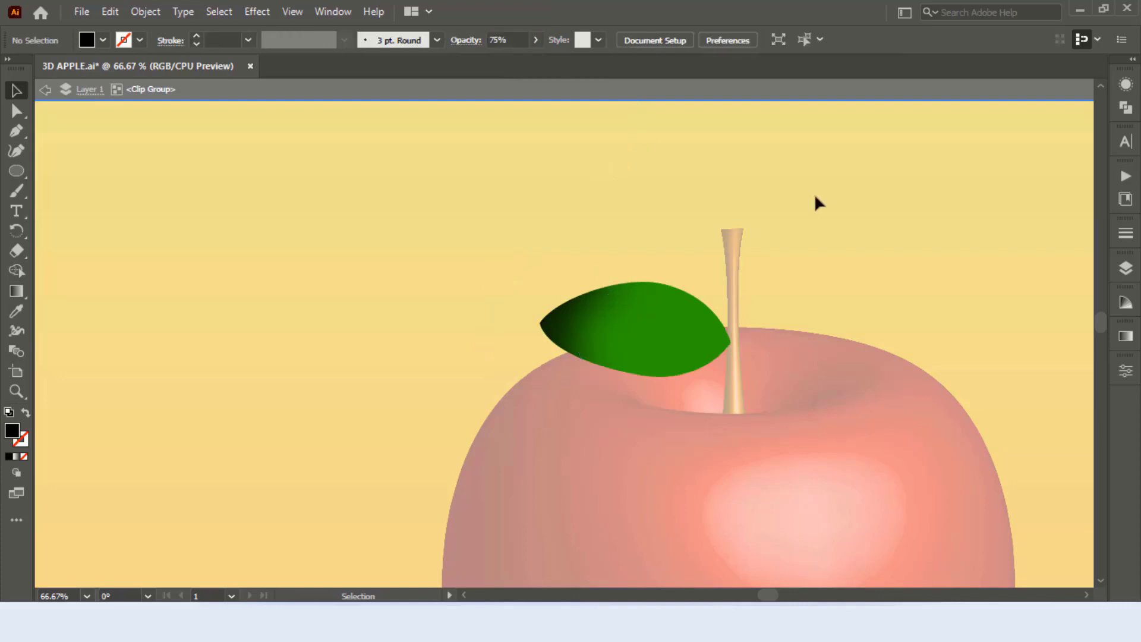
left_click(719, 364)
- Select the green leaf path in the Layers panel and switch to Draw Inside mode
left_click(1125, 370)
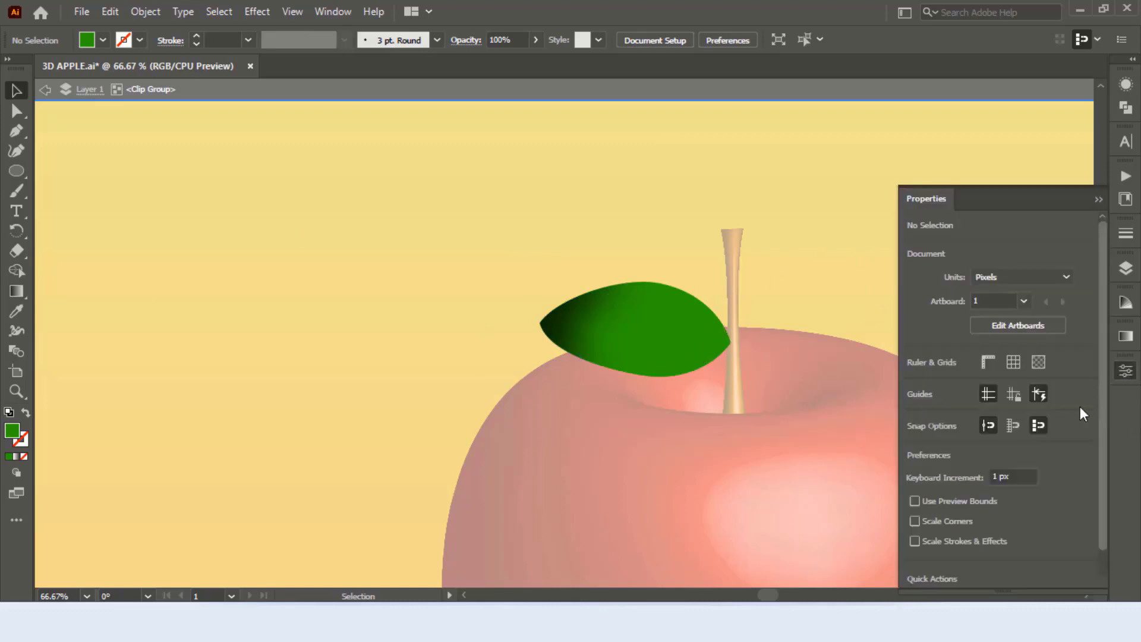
left_click(1123, 269)
left_click(978, 303)
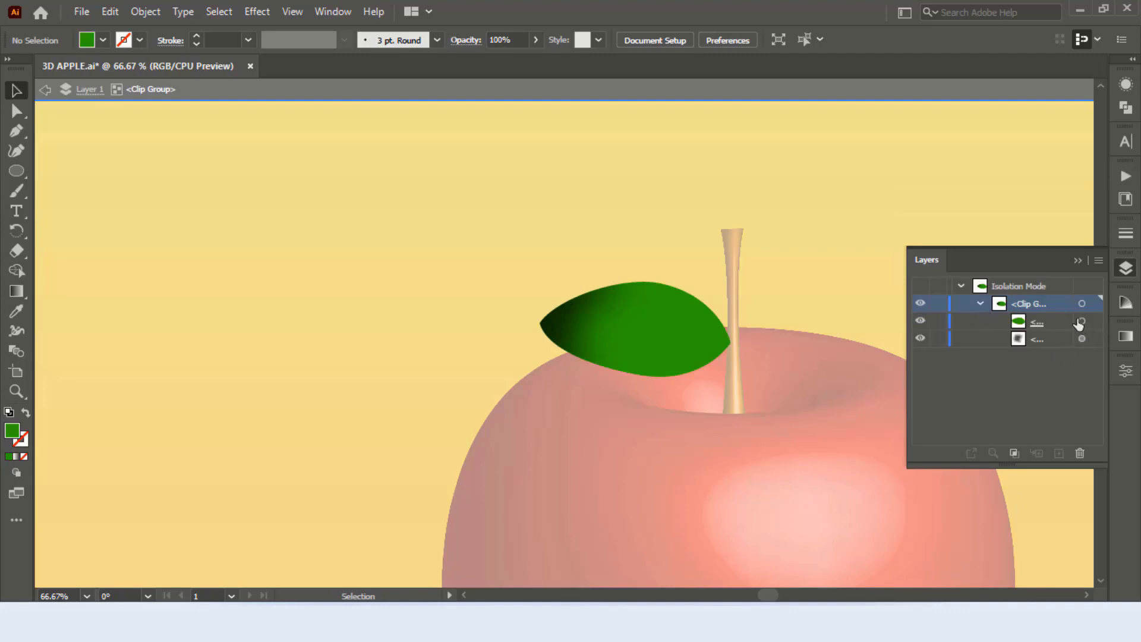
left_click(1082, 320)
left_click(18, 473)
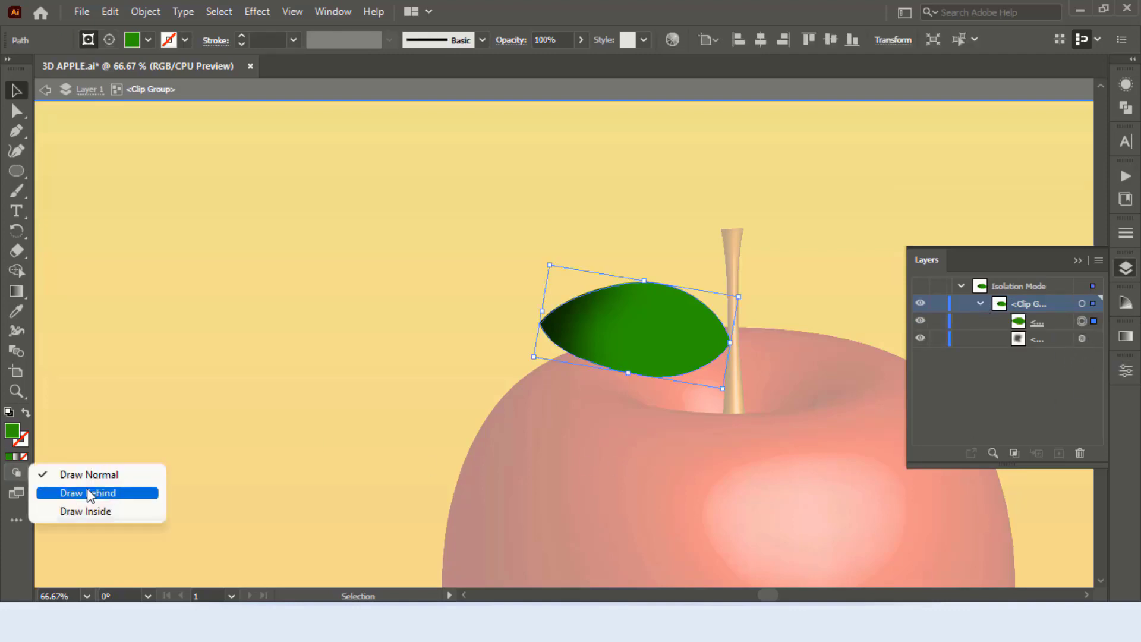
left_click(105, 512)
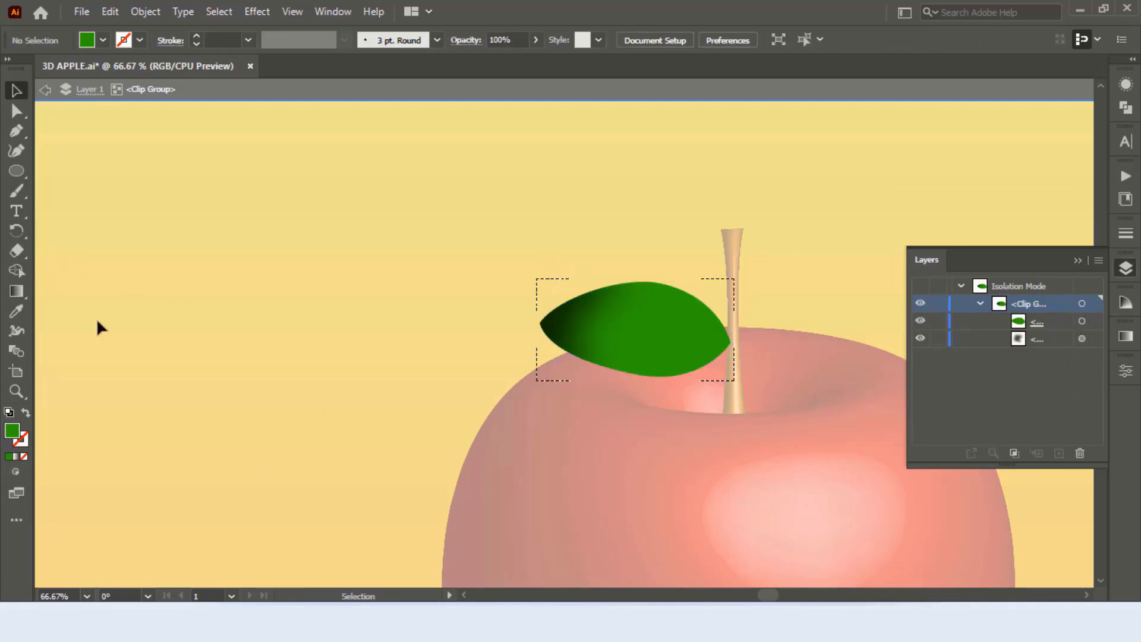
left_click(15, 130)
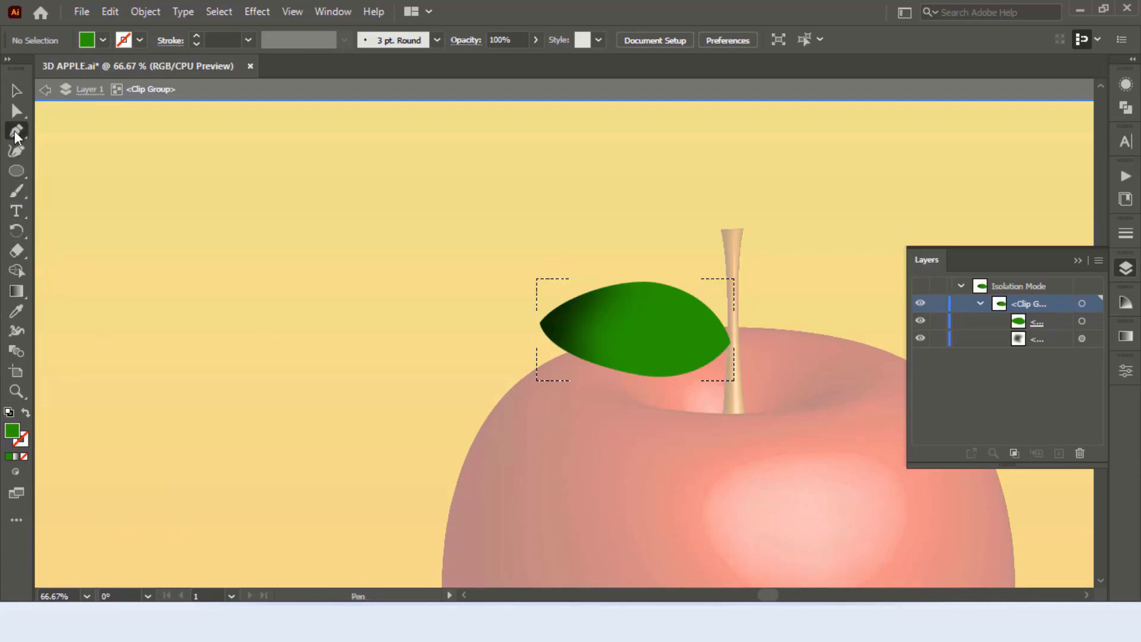
left_click(1076, 262)
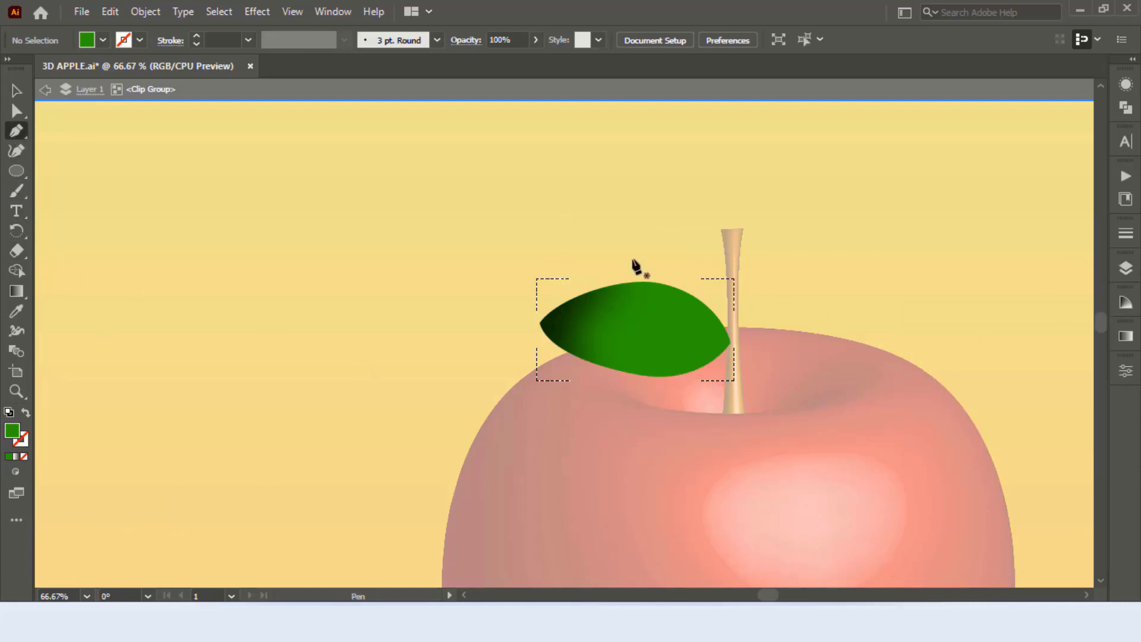
- Draw a white-filled five-point shape over the leaf's right end
double_click(12, 431)
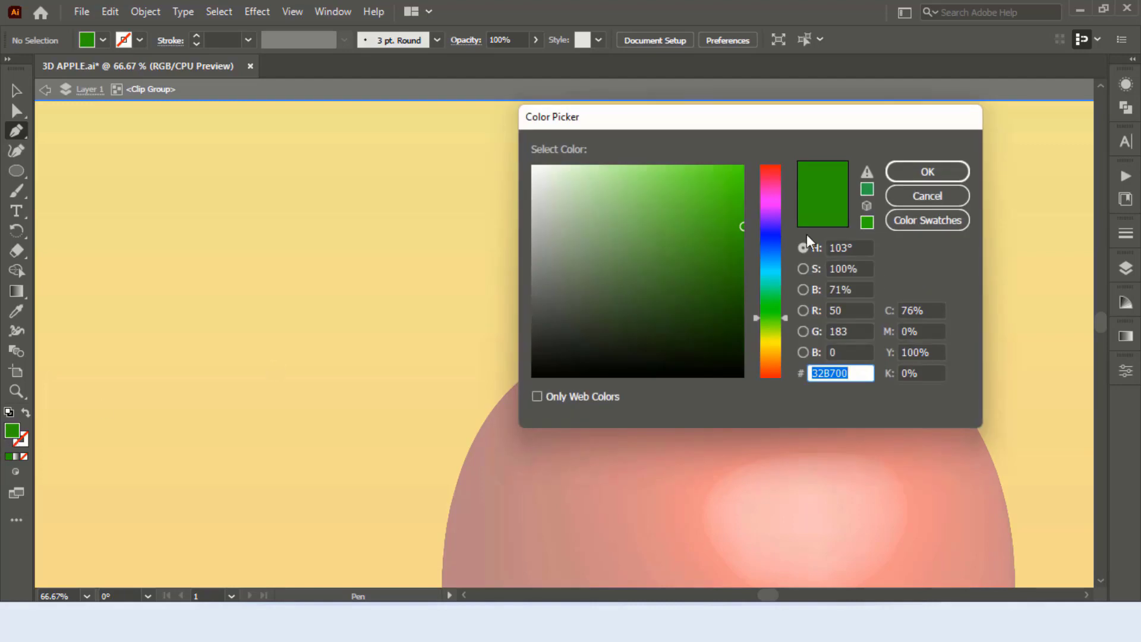
left_click_drag(580, 168, 521, 159)
left_click(962, 172)
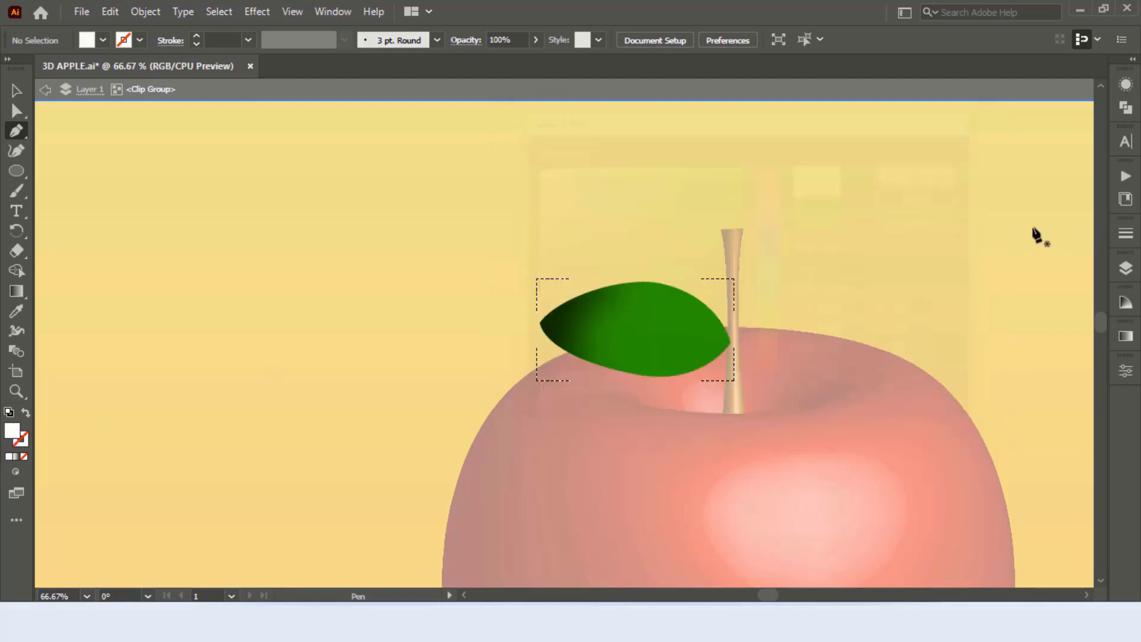
left_click(702, 288)
left_click(704, 352)
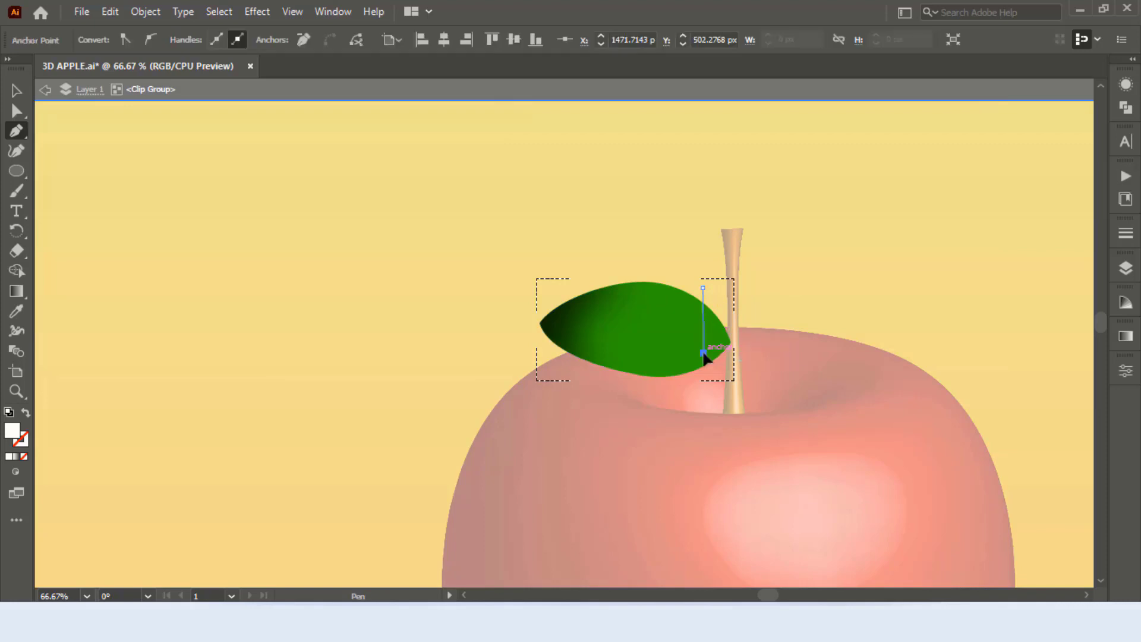
left_click(665, 385)
left_click(787, 354)
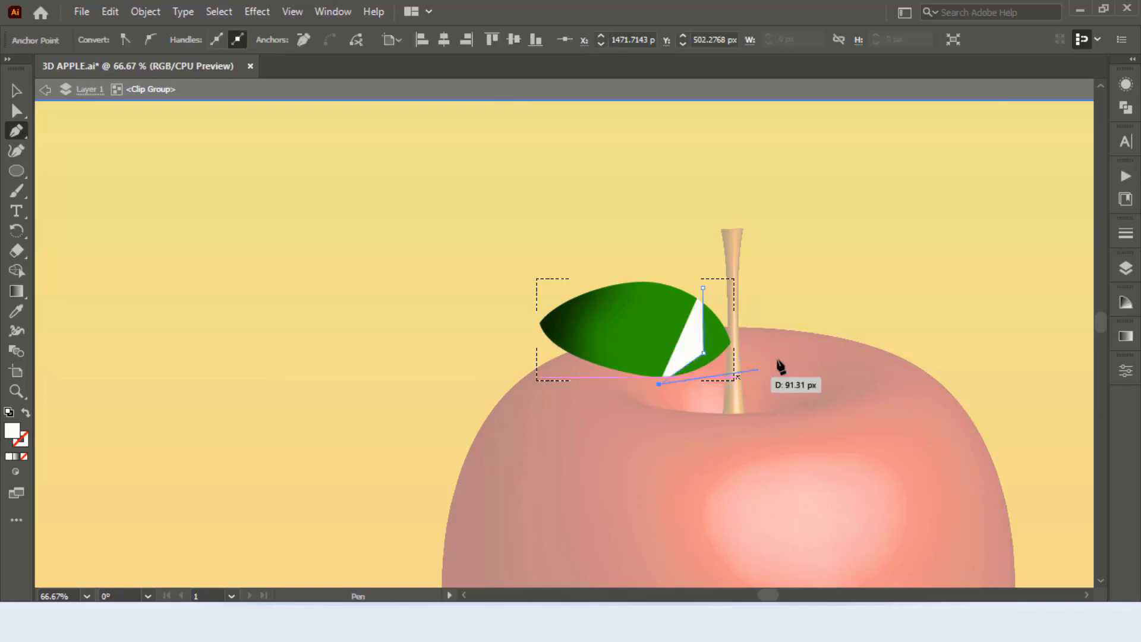
left_click(740, 293)
left_click(702, 287)
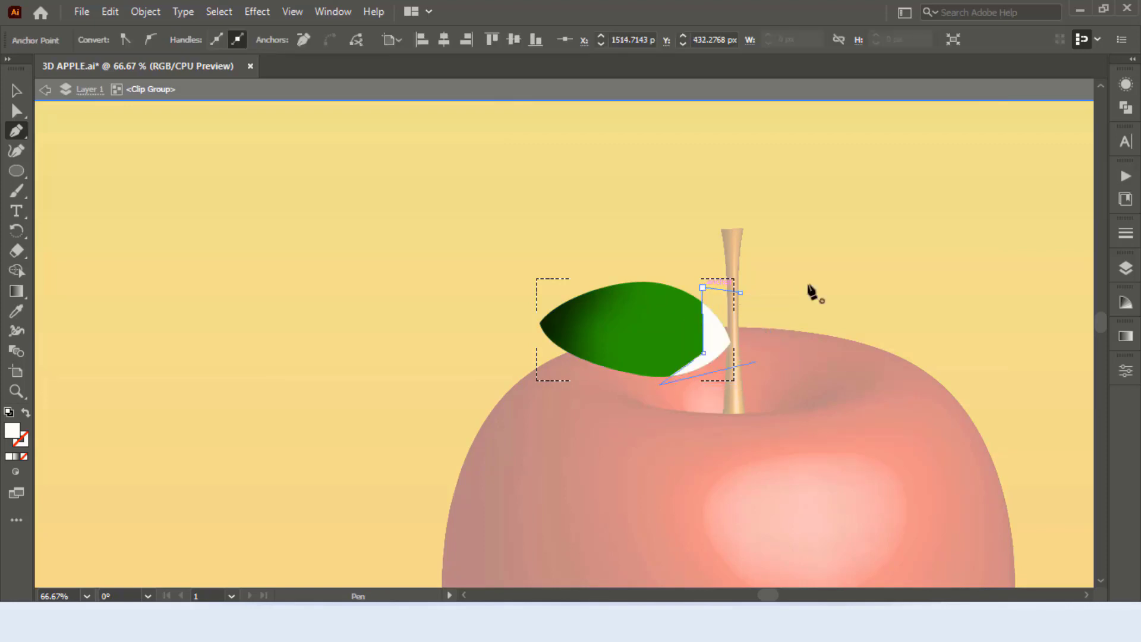
- Round the white shape's bottom corner to about 52 px
left_click(17, 91)
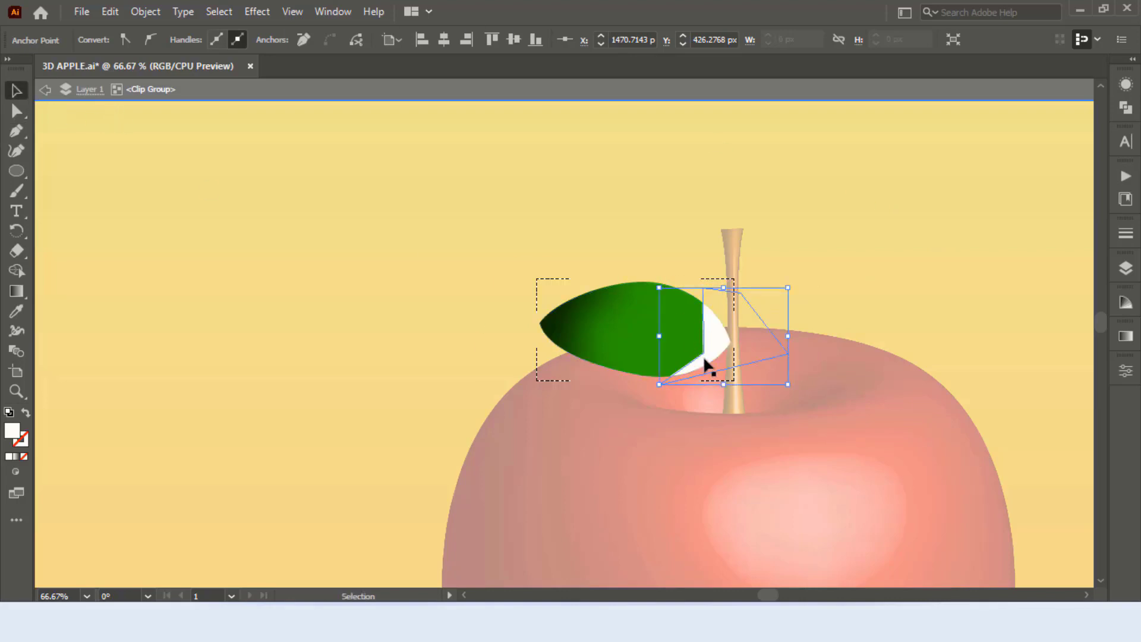
left_click(17, 112)
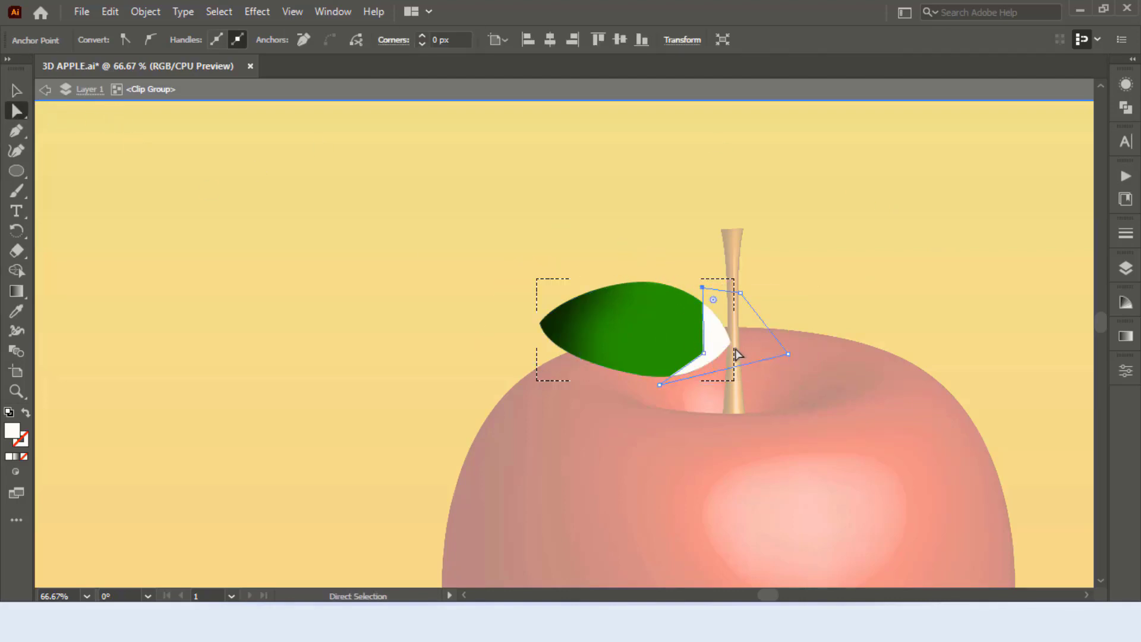
left_click(703, 353)
left_click_drag(689, 347, 660, 327)
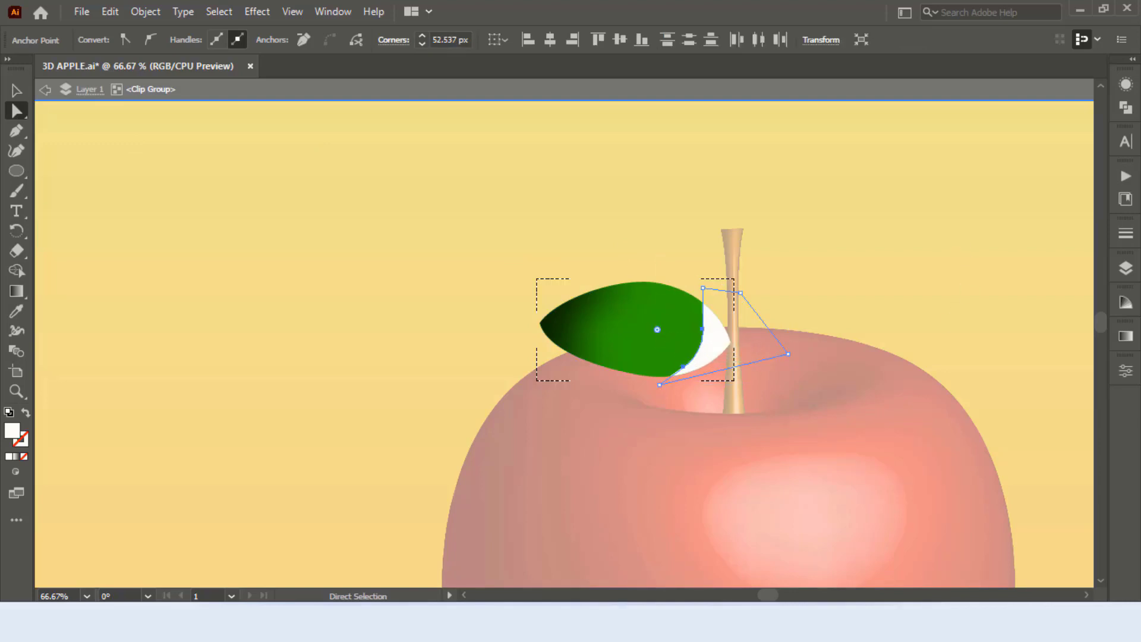
left_click(17, 91)
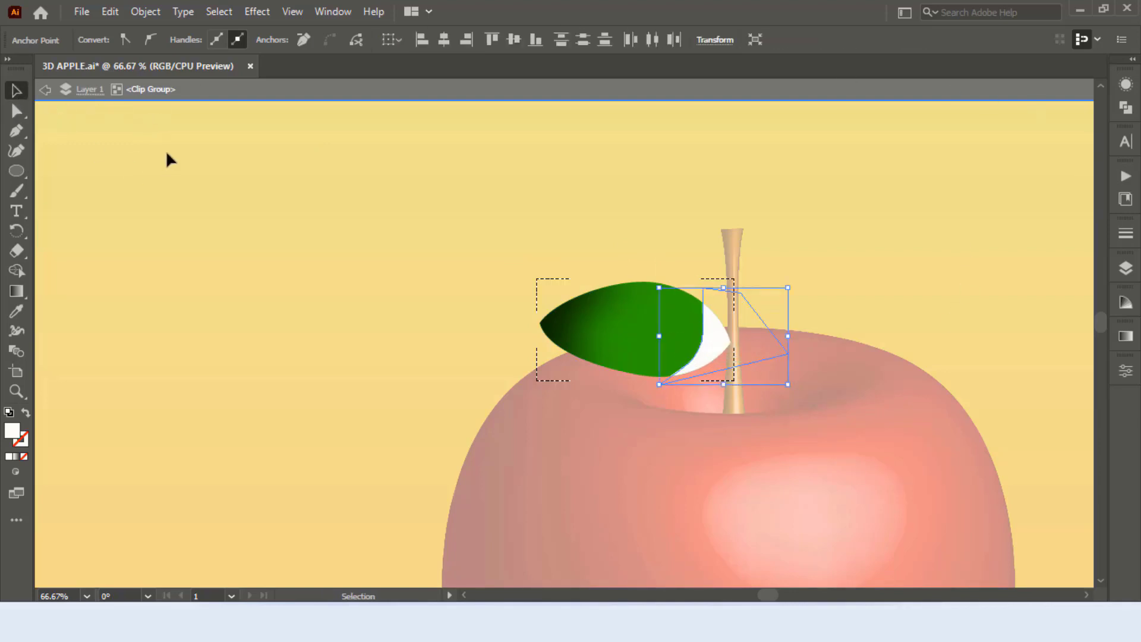
- Blur the white highlight with a 20-pixel Gaussian Blur, then rotate and lower it slightly
left_click(258, 12)
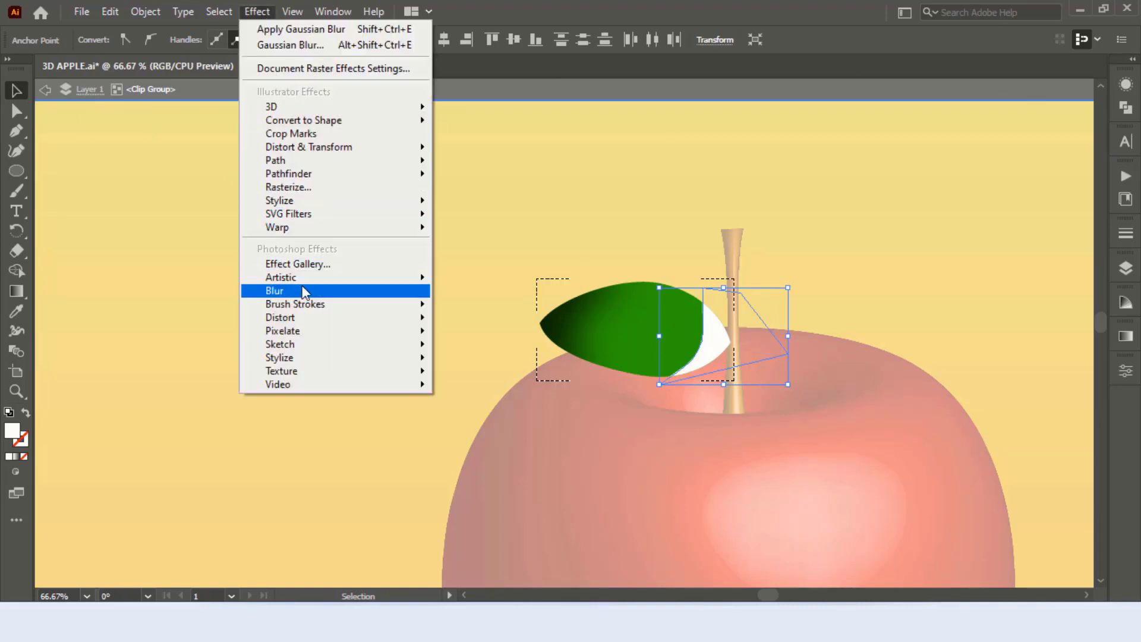
mouse_move(303, 290)
left_click(471, 292)
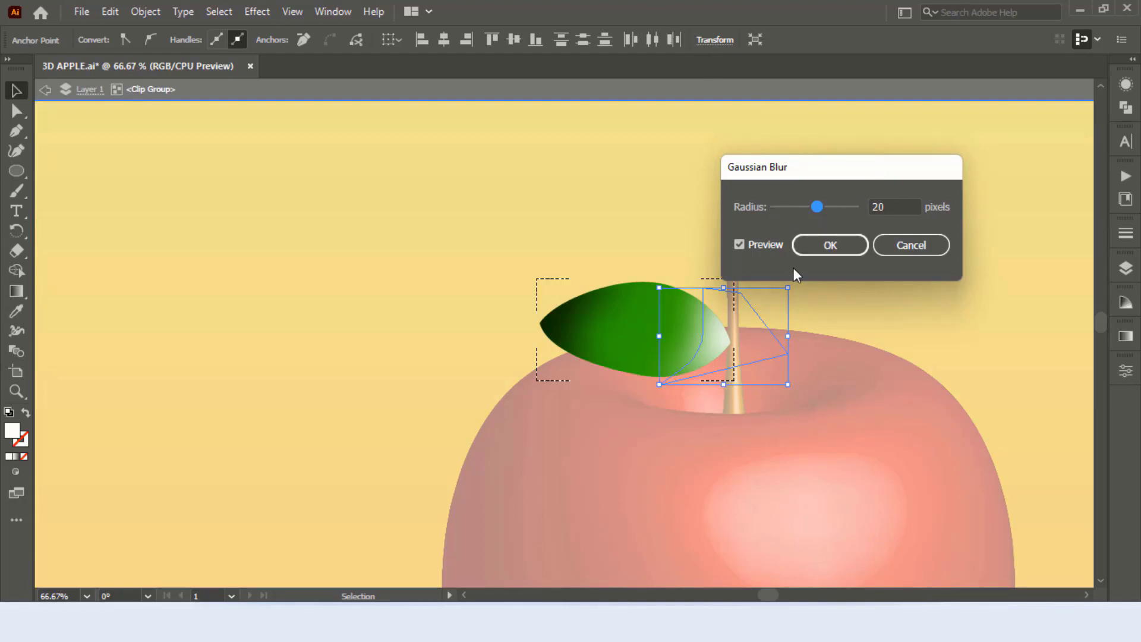
left_click(848, 250)
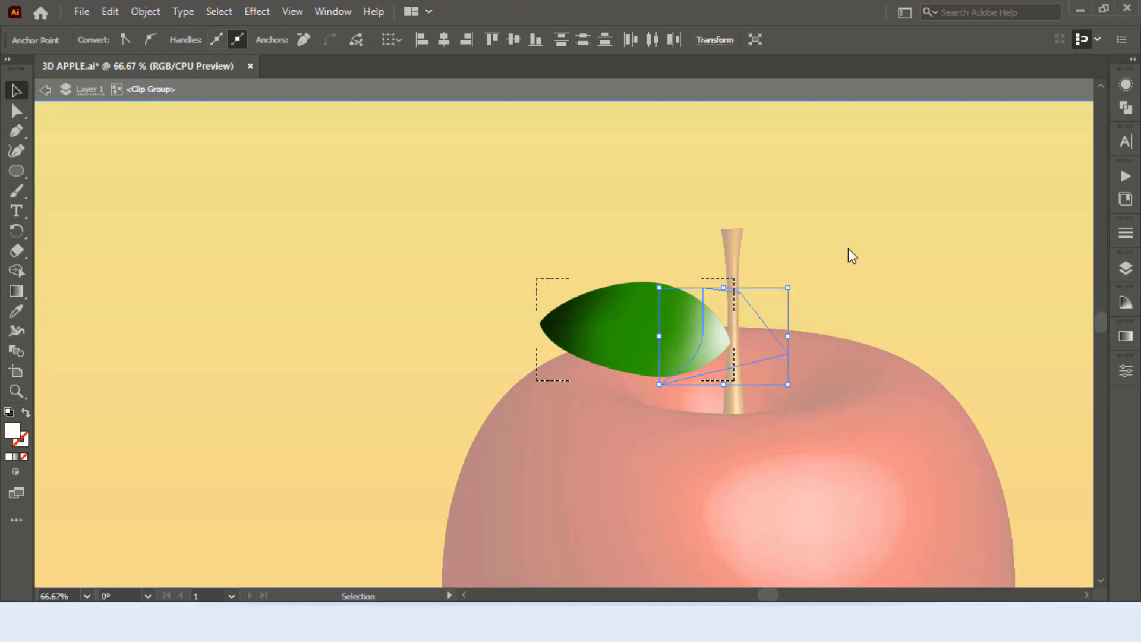
left_click_drag(787, 282, 798, 292)
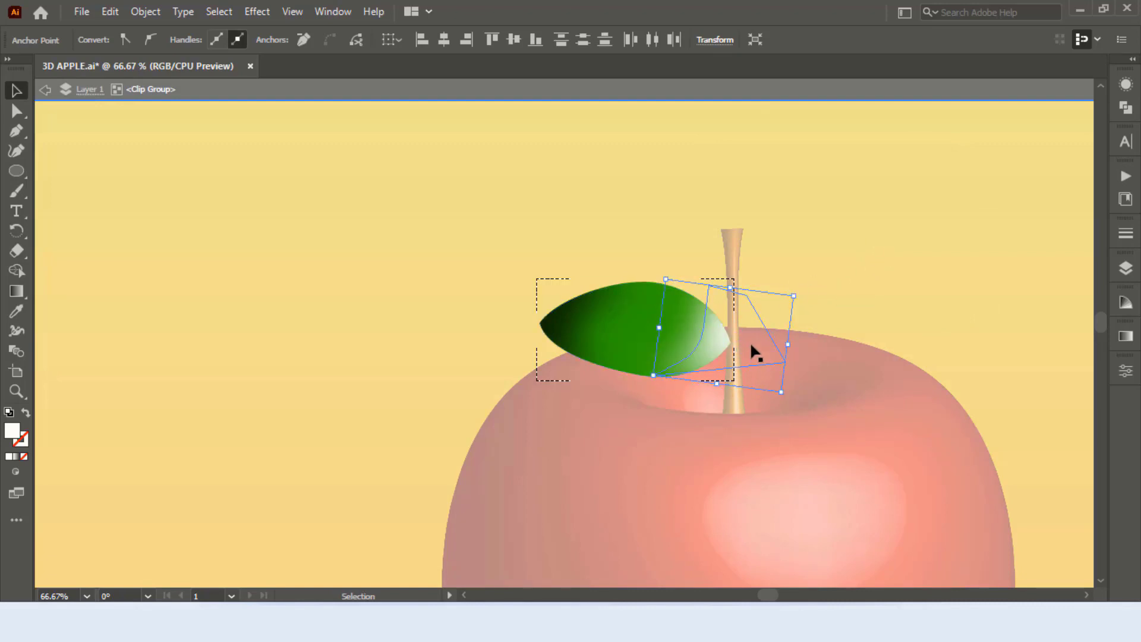
left_click_drag(750, 341, 750, 356)
left_click_drag(800, 302, 815, 306)
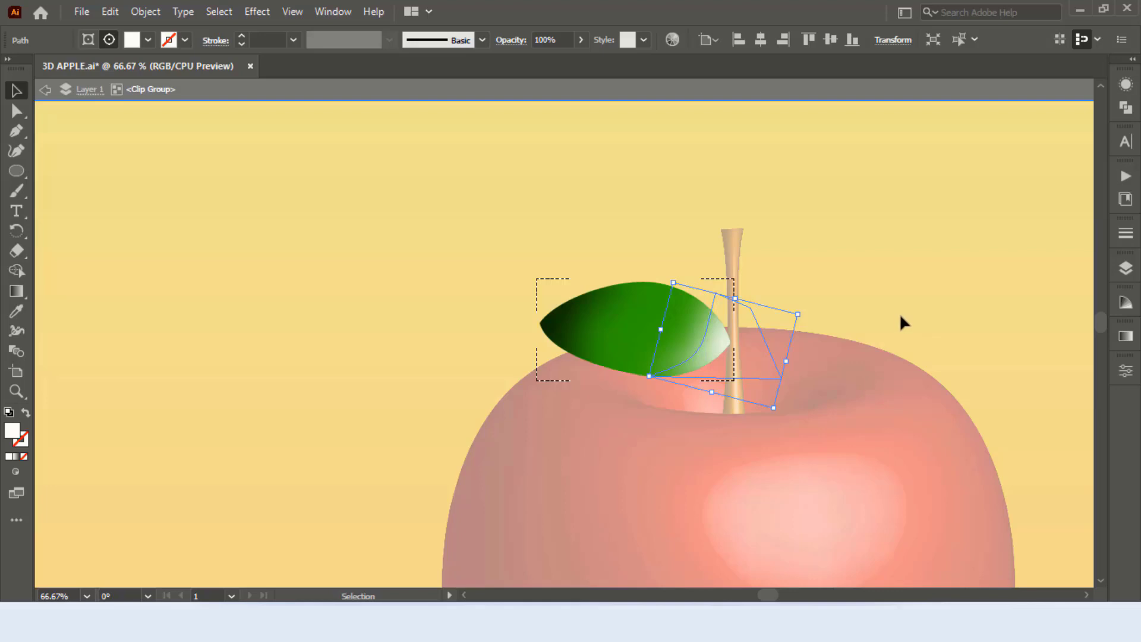
left_click_drag(763, 375, 763, 377)
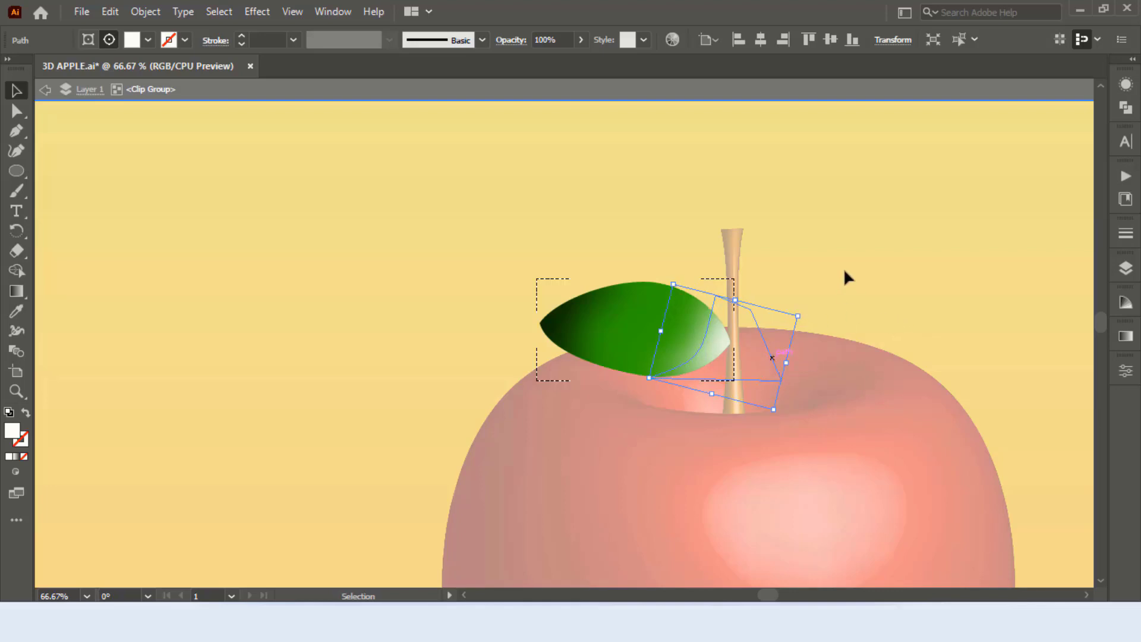
key("shift+Down")
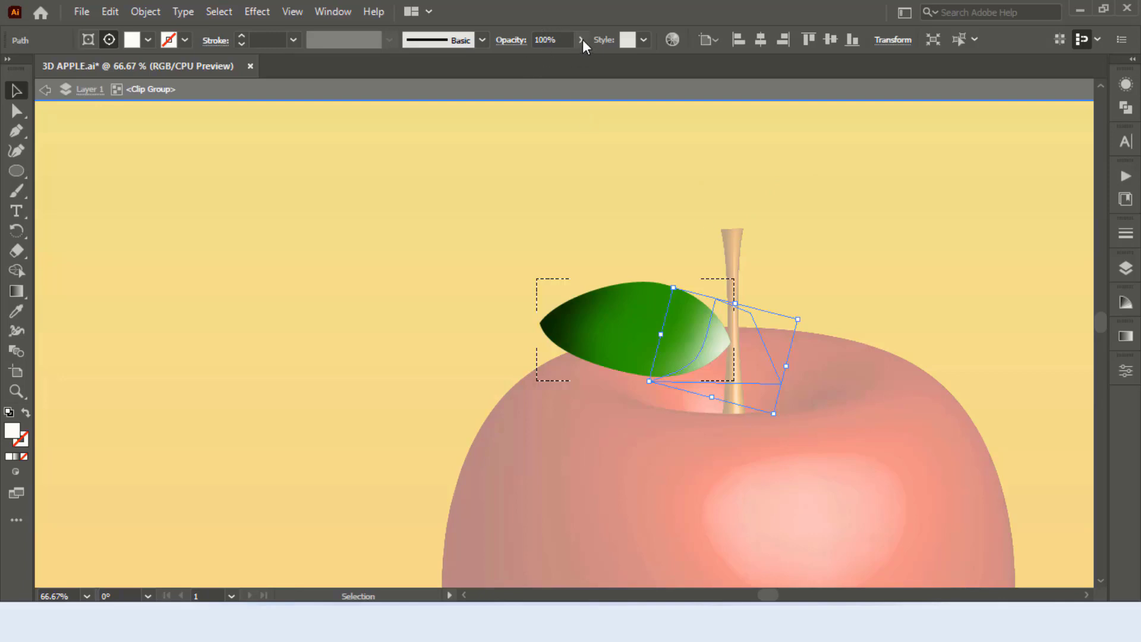
- Set the highlight's opacity to 50% and exit the leaf's isolation mode
left_click(540, 38)
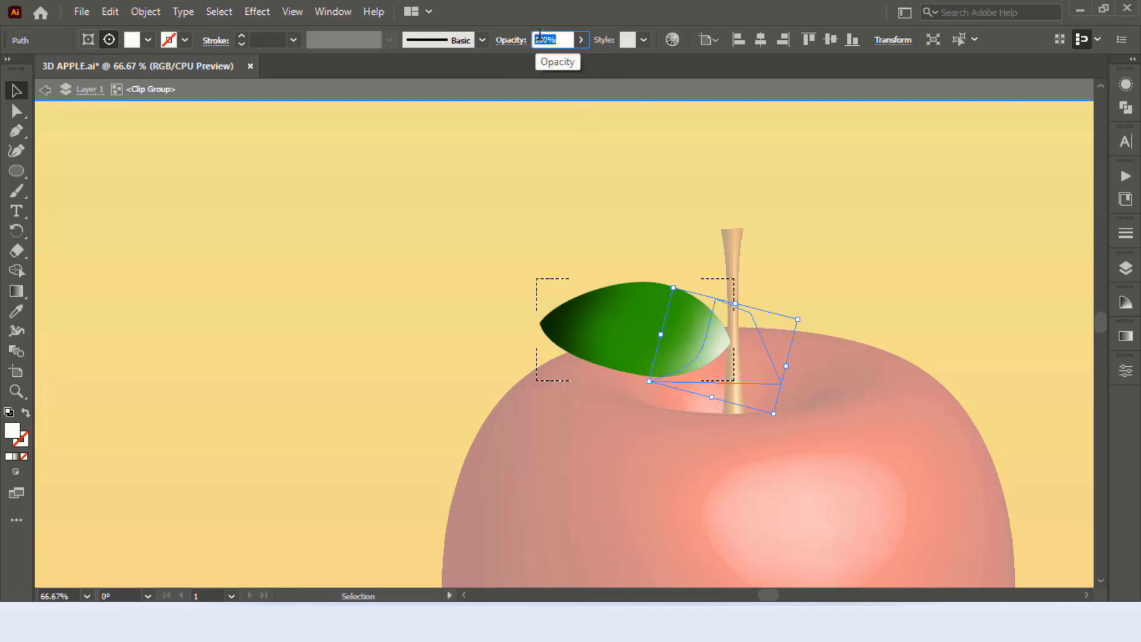
type("50")
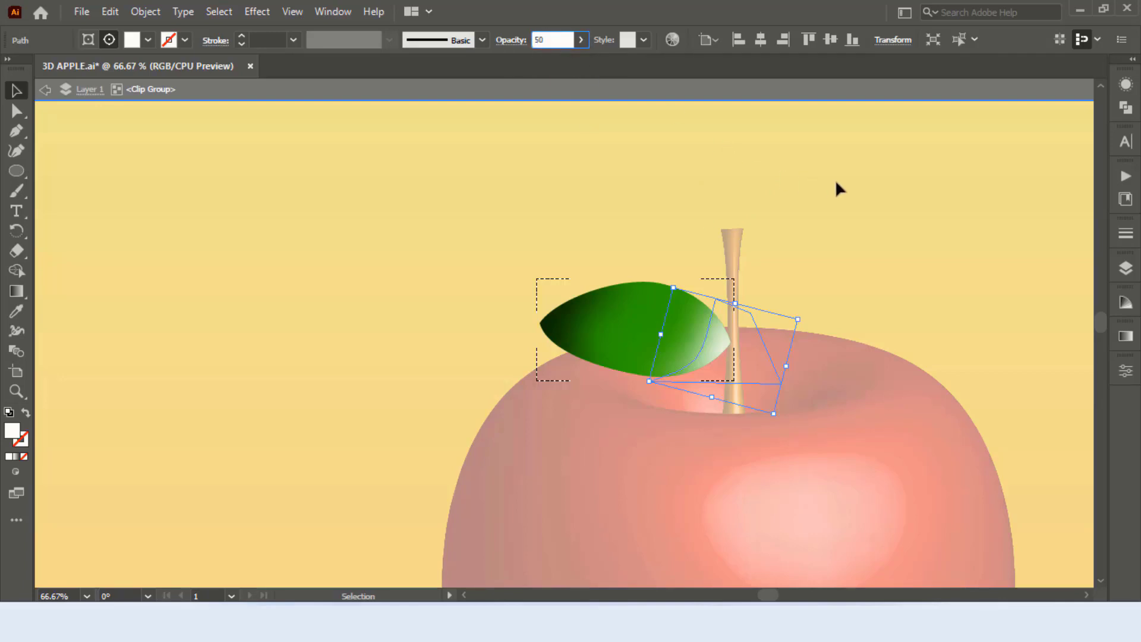
key("Return")
left_click(826, 177)
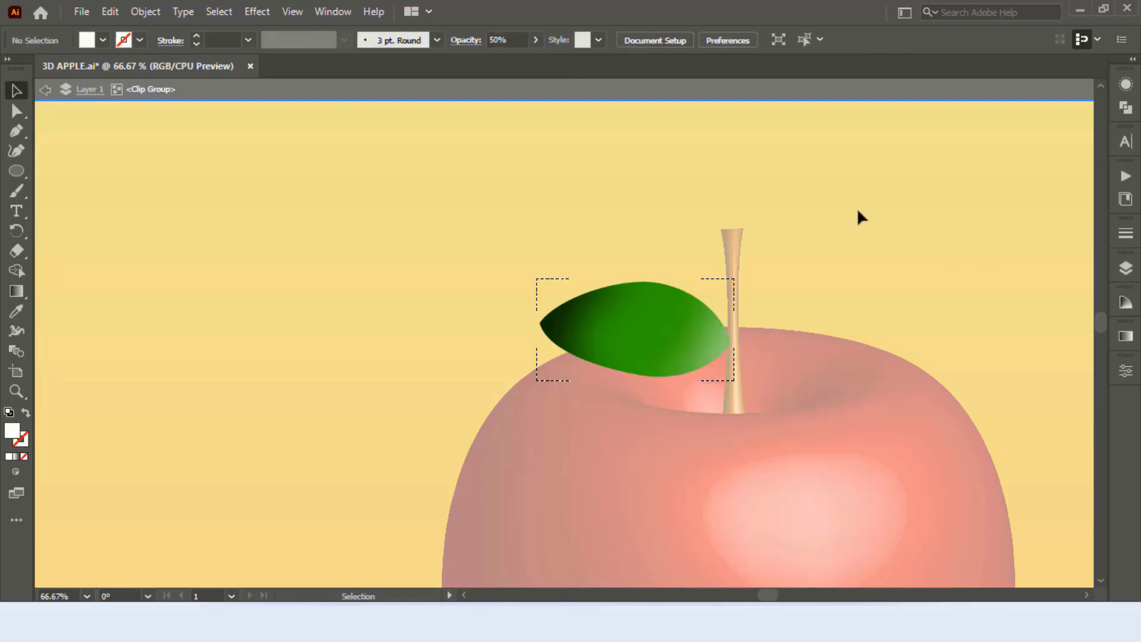
double_click(929, 254)
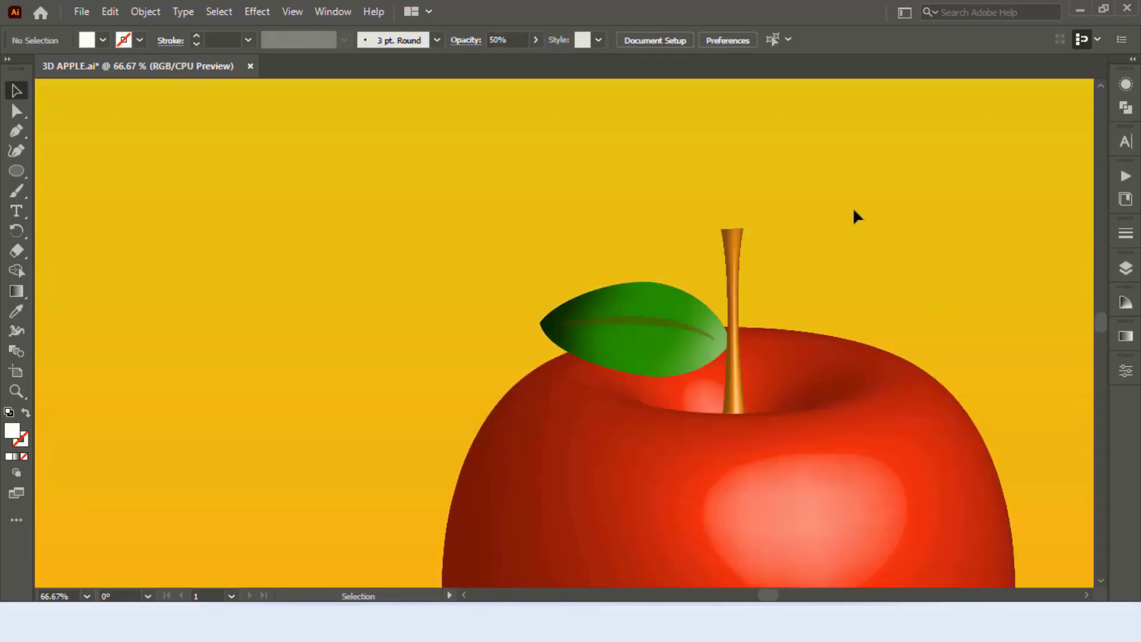
- Thin the leaf vein's stroke to 5 pt, reselecting it to judge the result
left_click(670, 324)
left_click(278, 42)
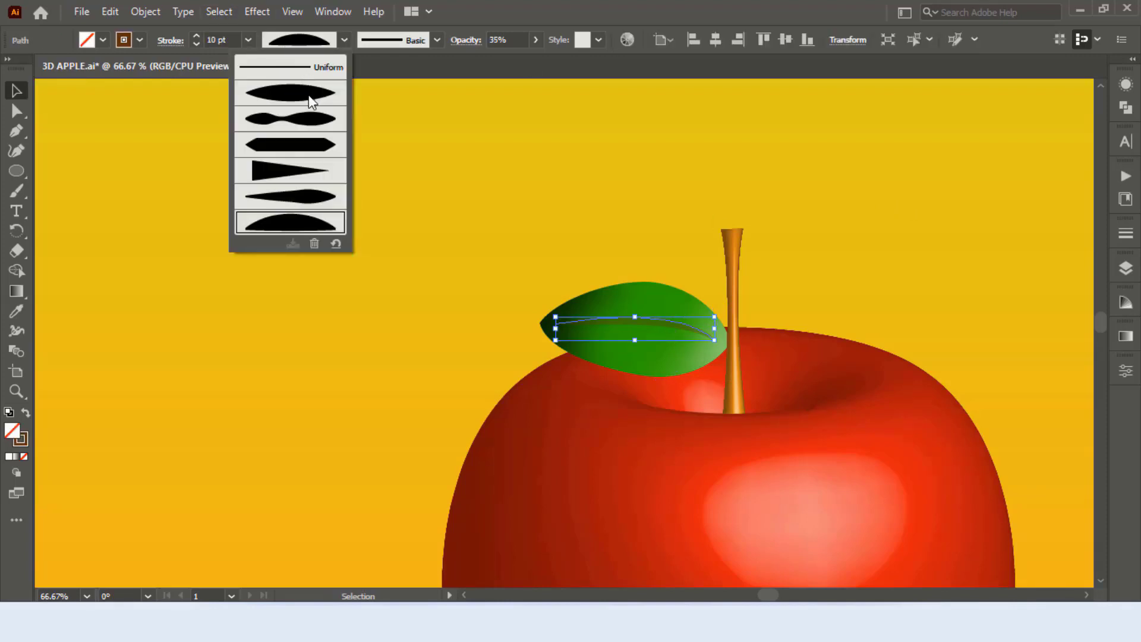
left_click(195, 44)
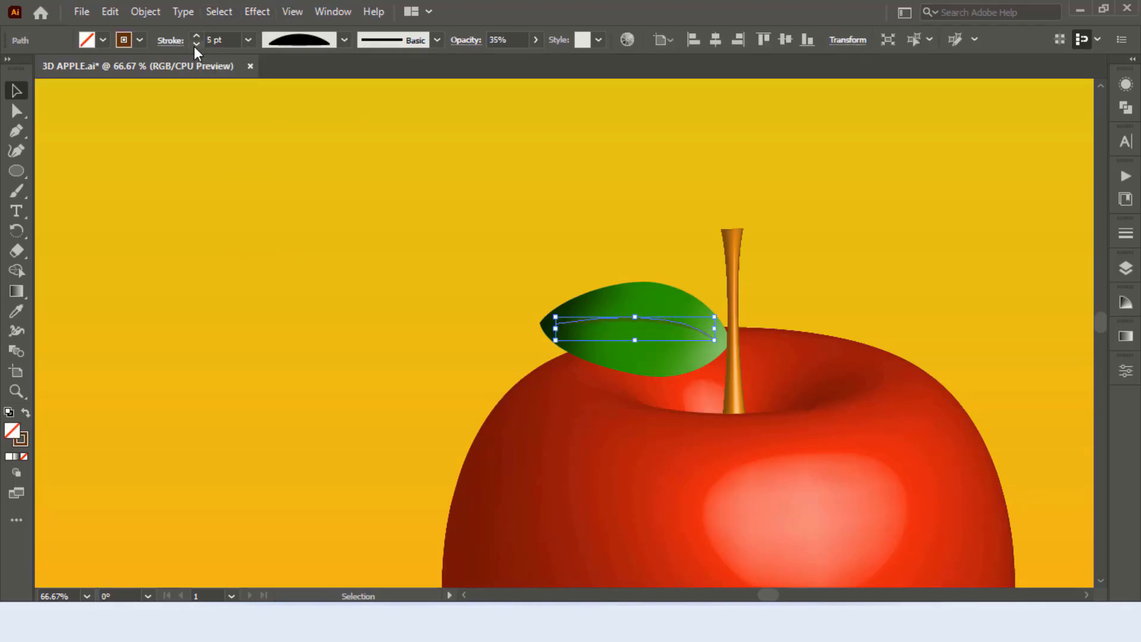
left_click(290, 183)
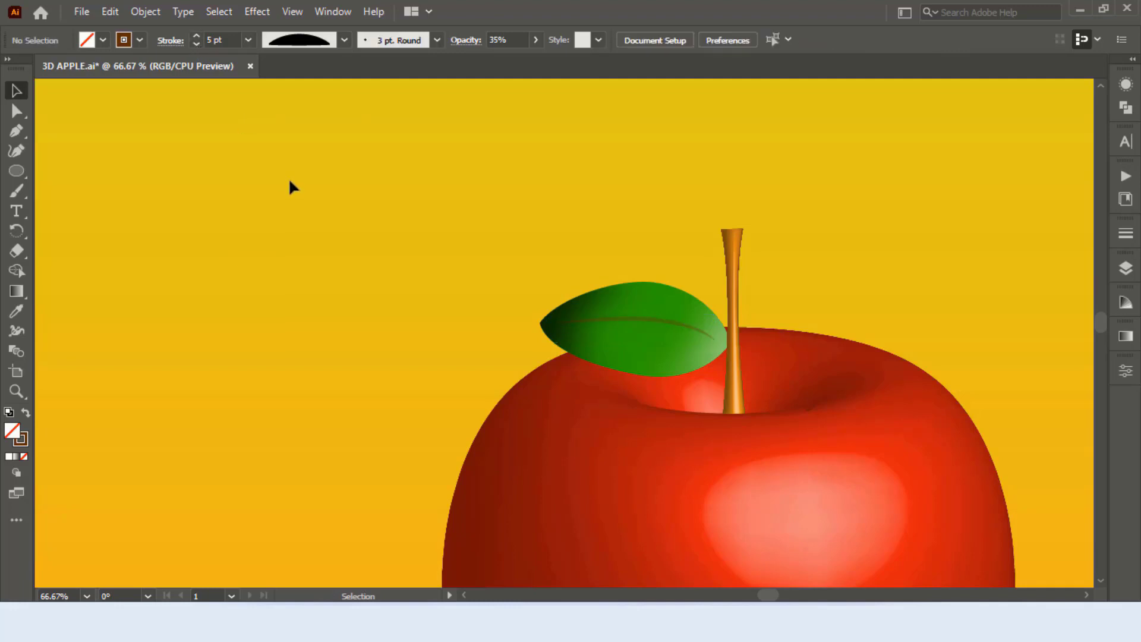
left_click(665, 327)
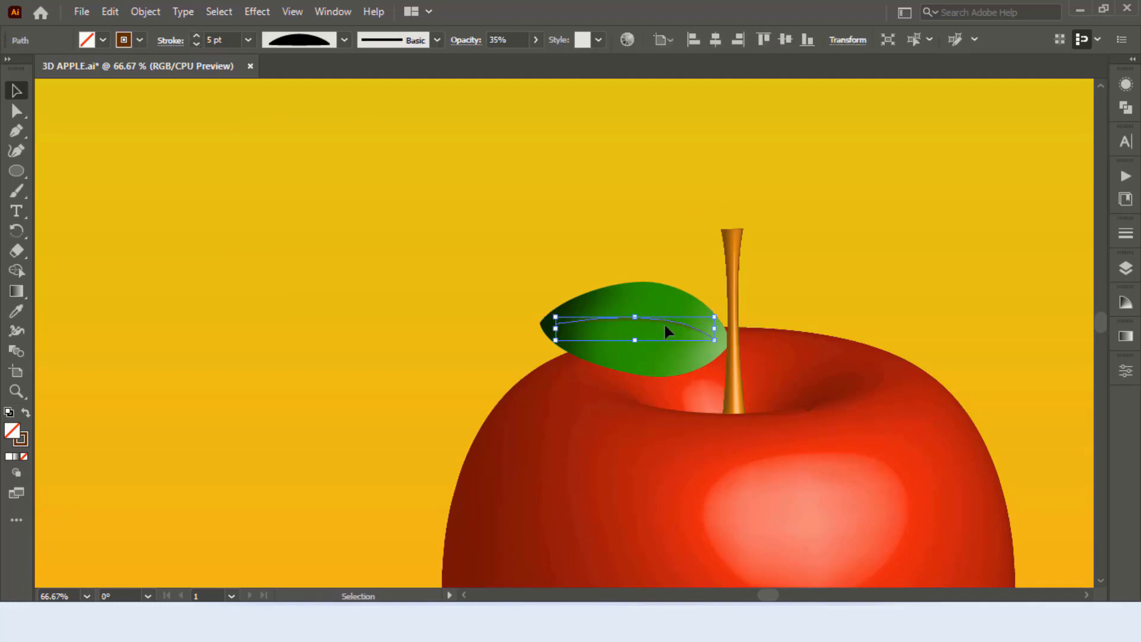
left_click(845, 282)
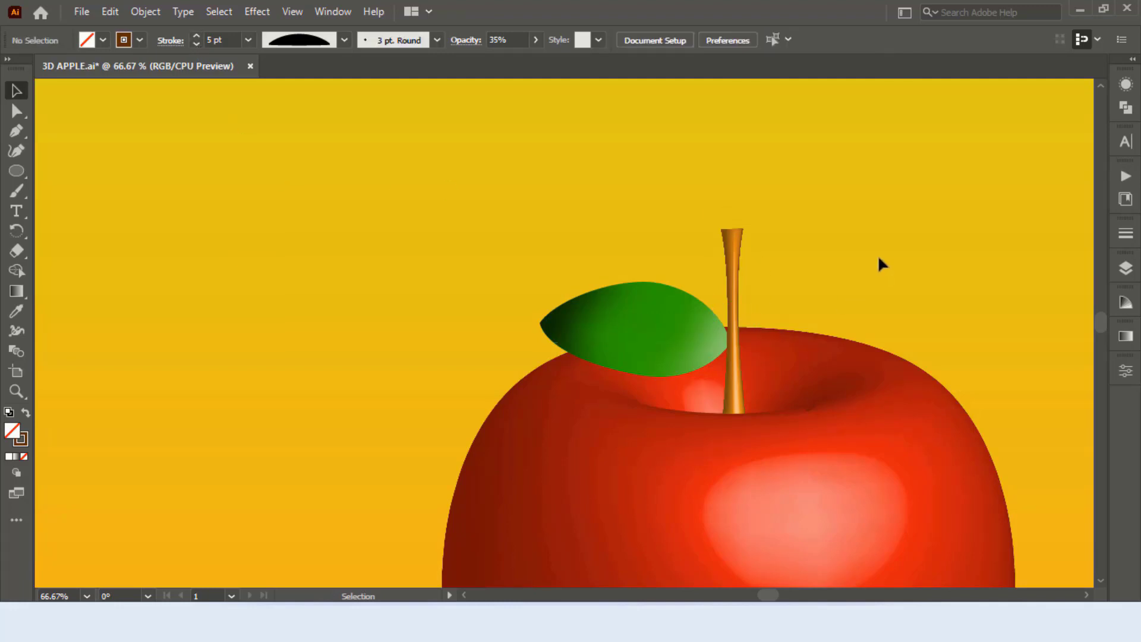
left_click(662, 320)
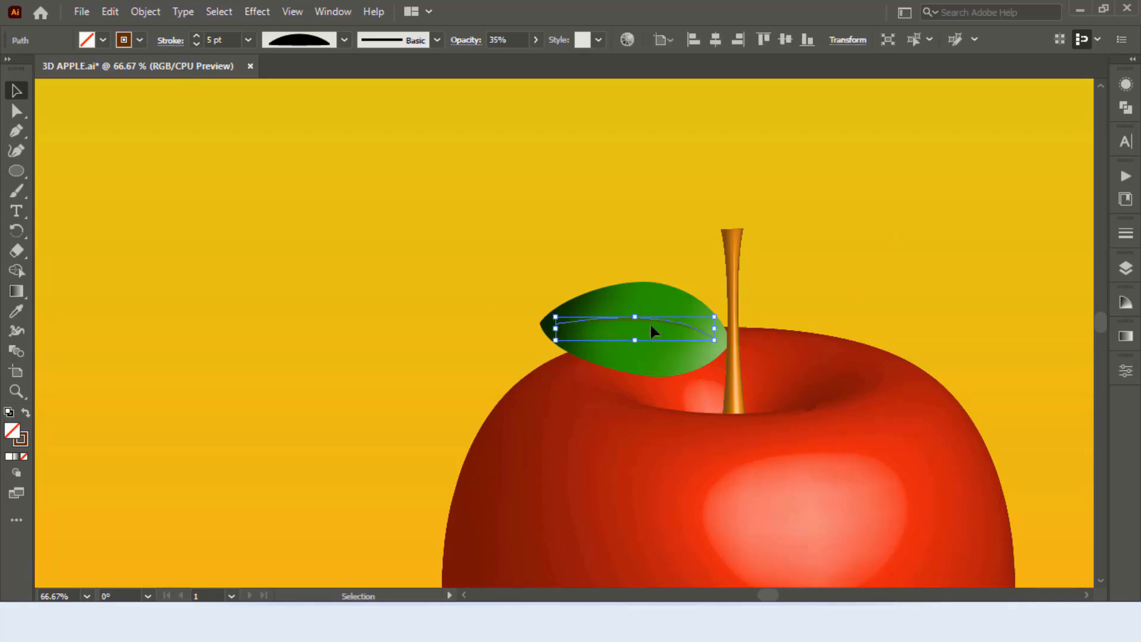
left_click(846, 257)
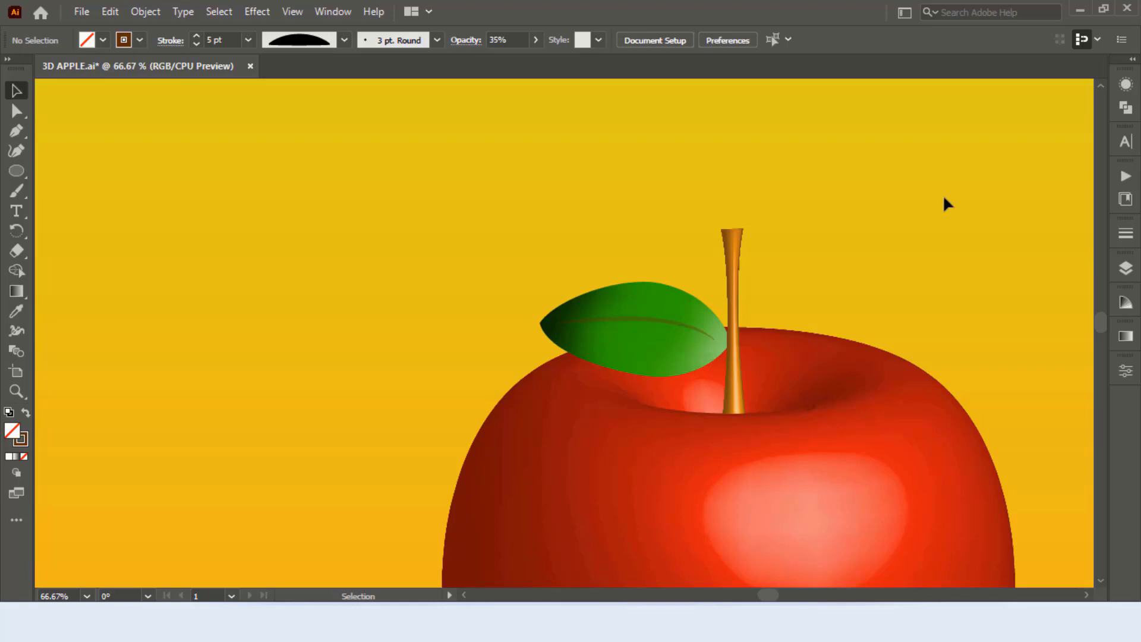
left_click(651, 319)
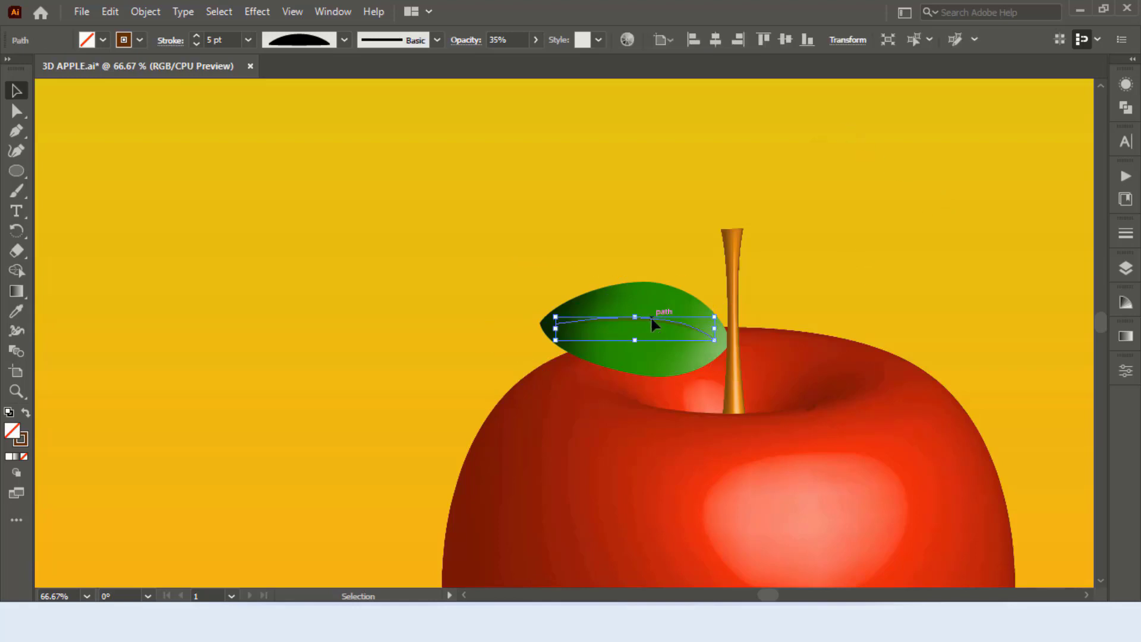
- Apply a Gaussian Blur effect to the leaf vein
left_click(257, 11)
mouse_move(274, 291)
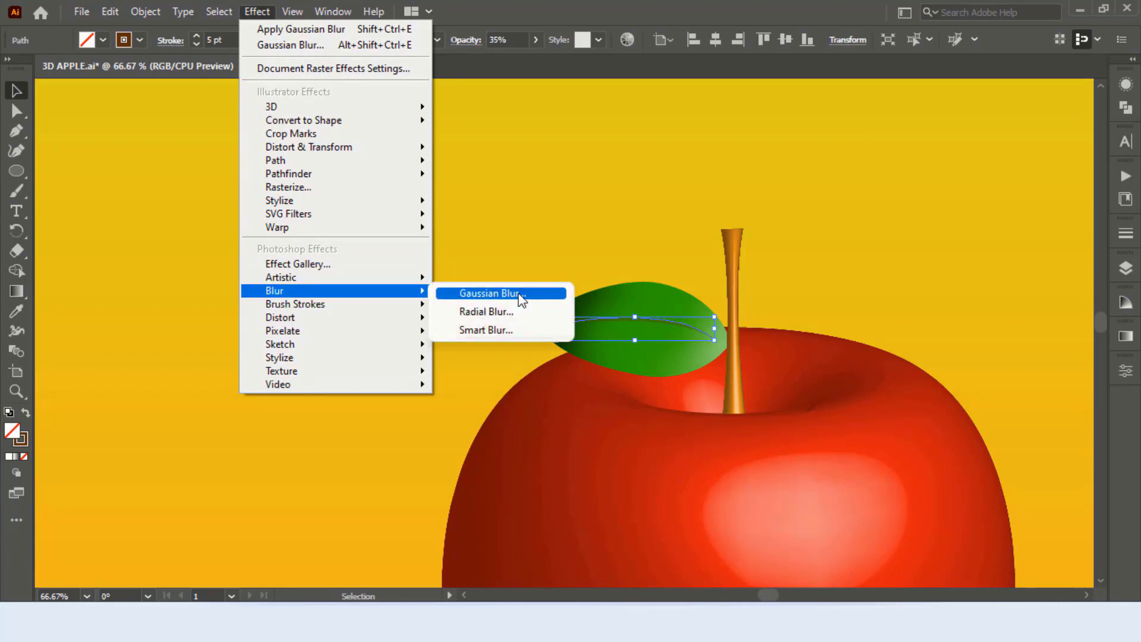
left_click(517, 295)
double_click(879, 207)
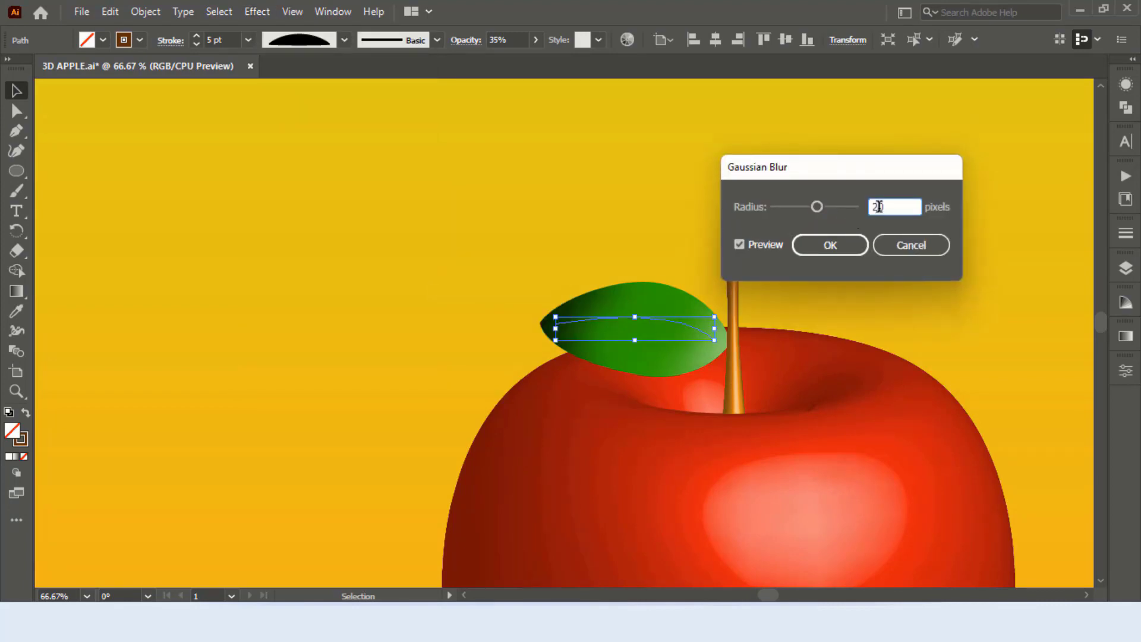
left_click(821, 240)
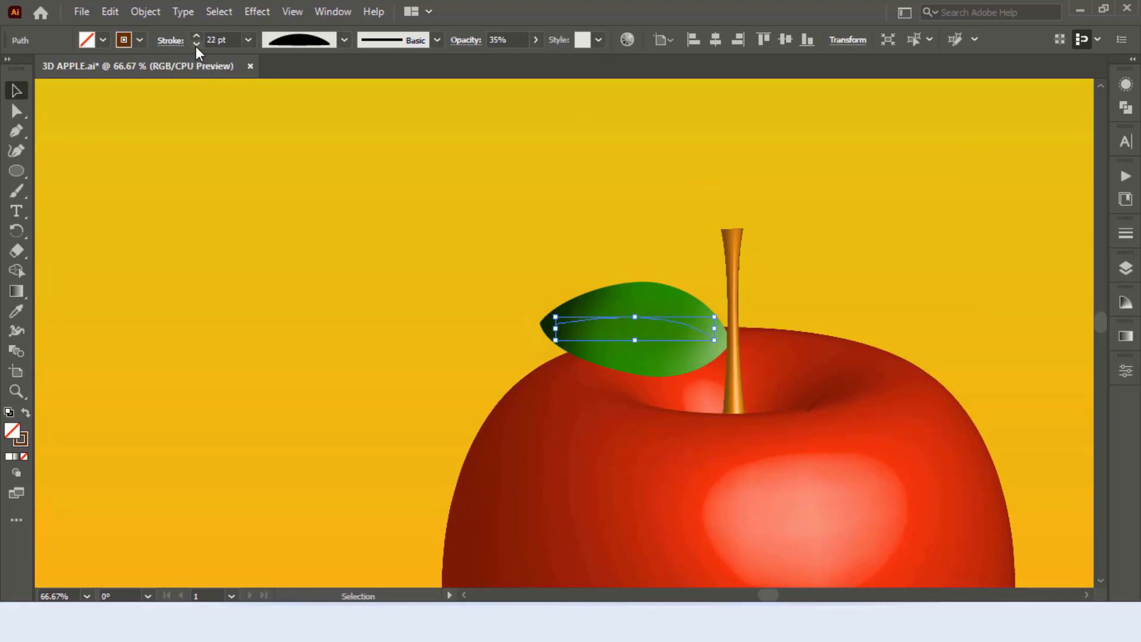
- Deselect and reselect the blurred vein to compare it, checking its stroke colour
left_click(319, 145)
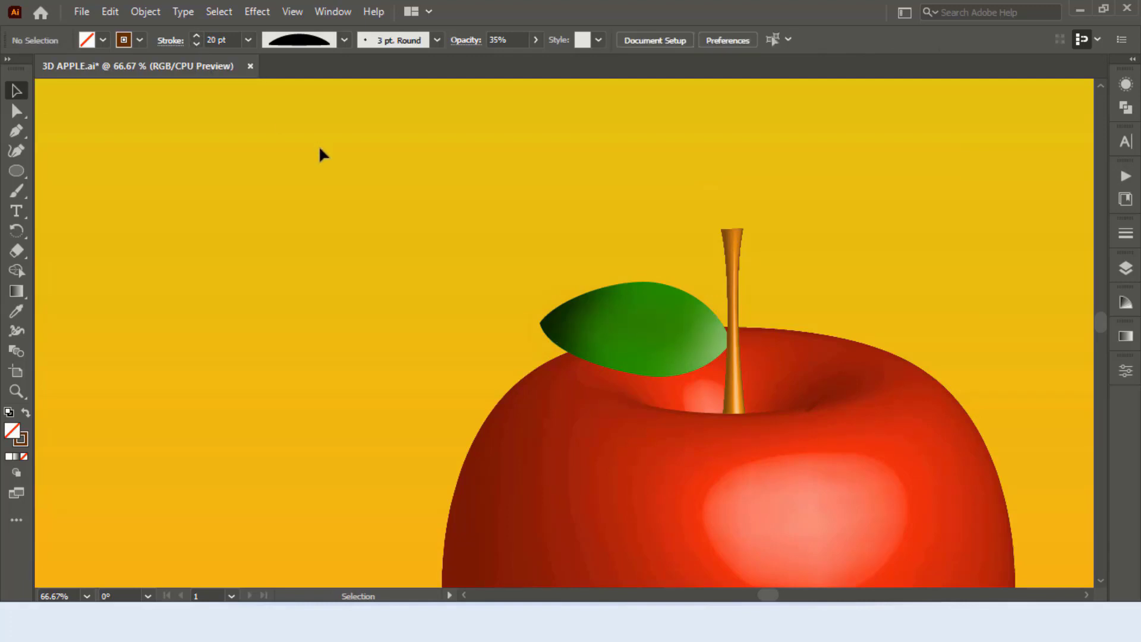
left_click(676, 324)
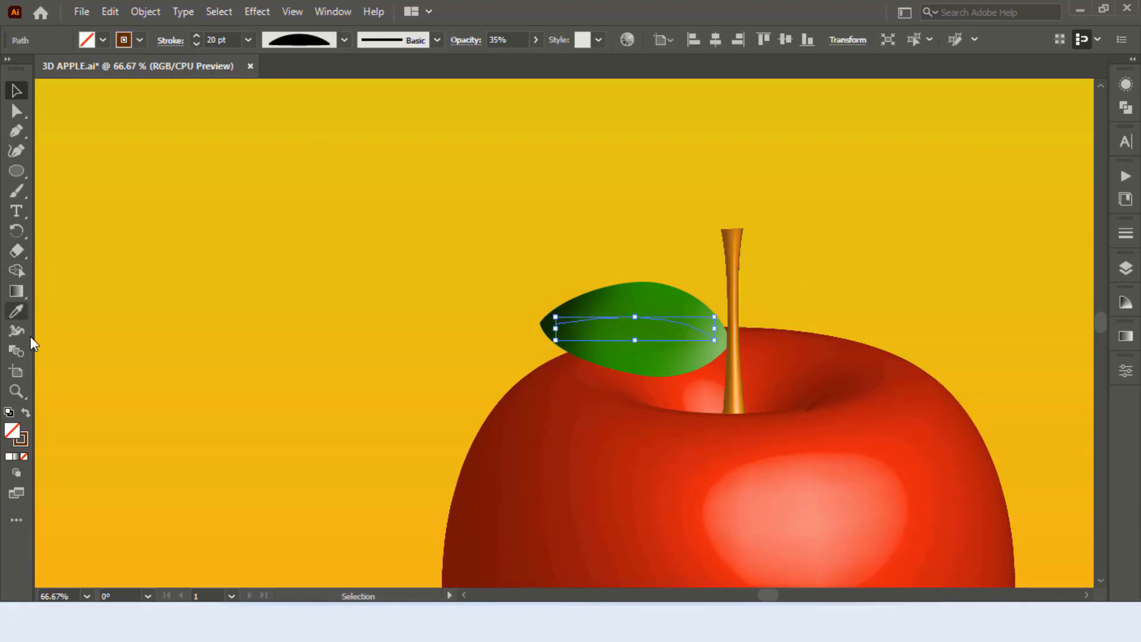
left_click(27, 436)
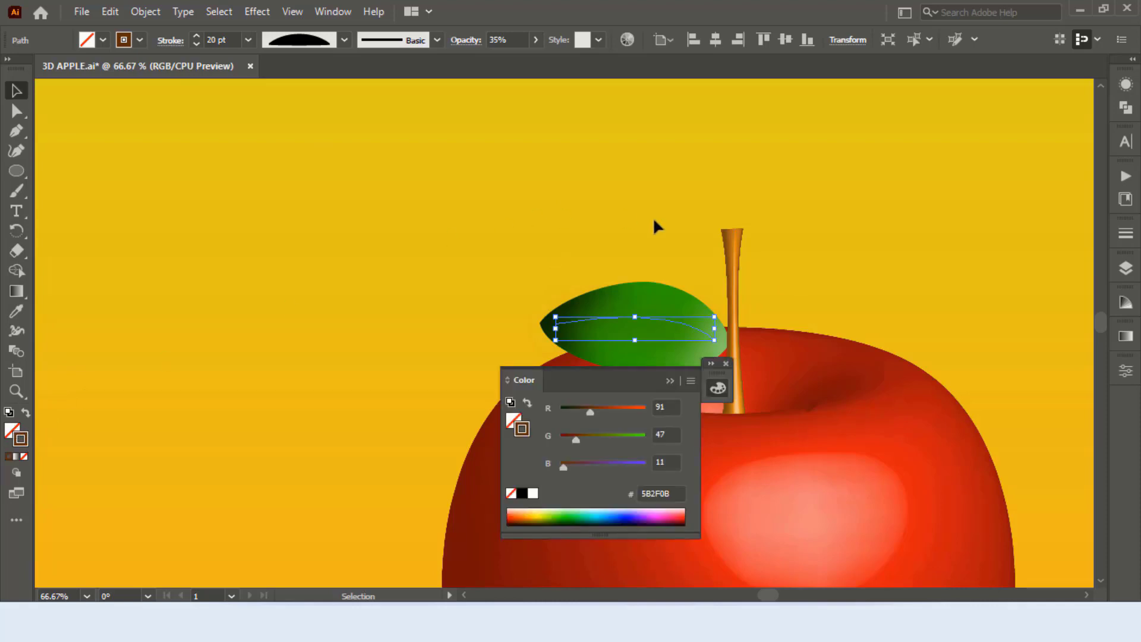
left_click(796, 291)
left_click(725, 363)
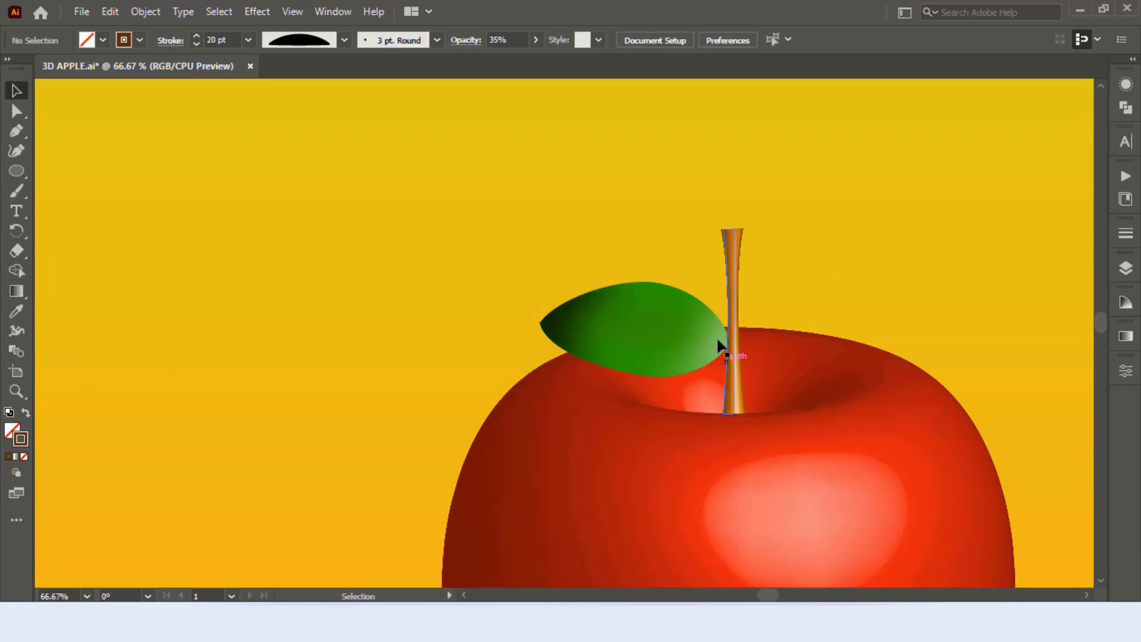
- Bring the leaf vein to the front of the artwork
left_click(683, 327)
right_click(649, 323)
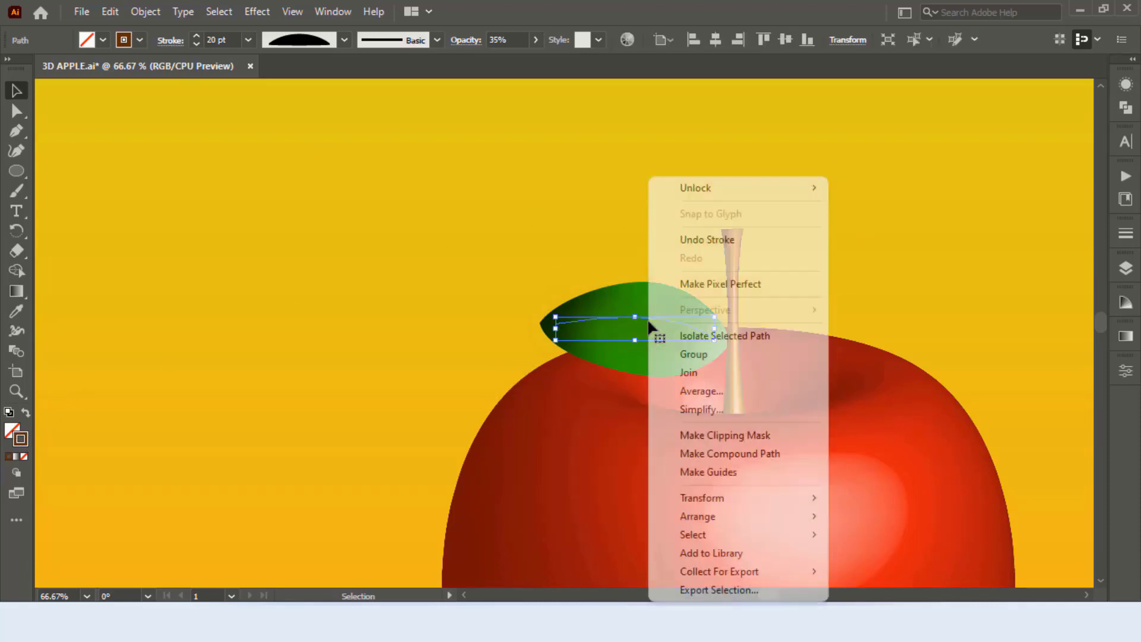
mouse_move(697, 515)
left_click(868, 515)
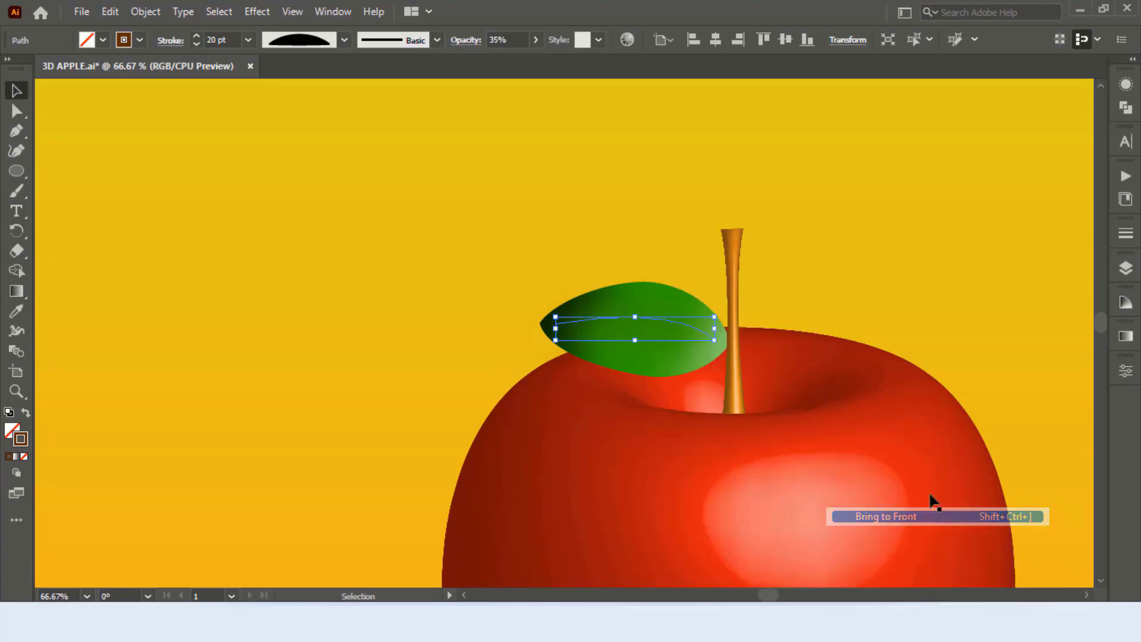
left_click(915, 226)
- Set the selected vein's opacity to 75%
left_click(667, 324)
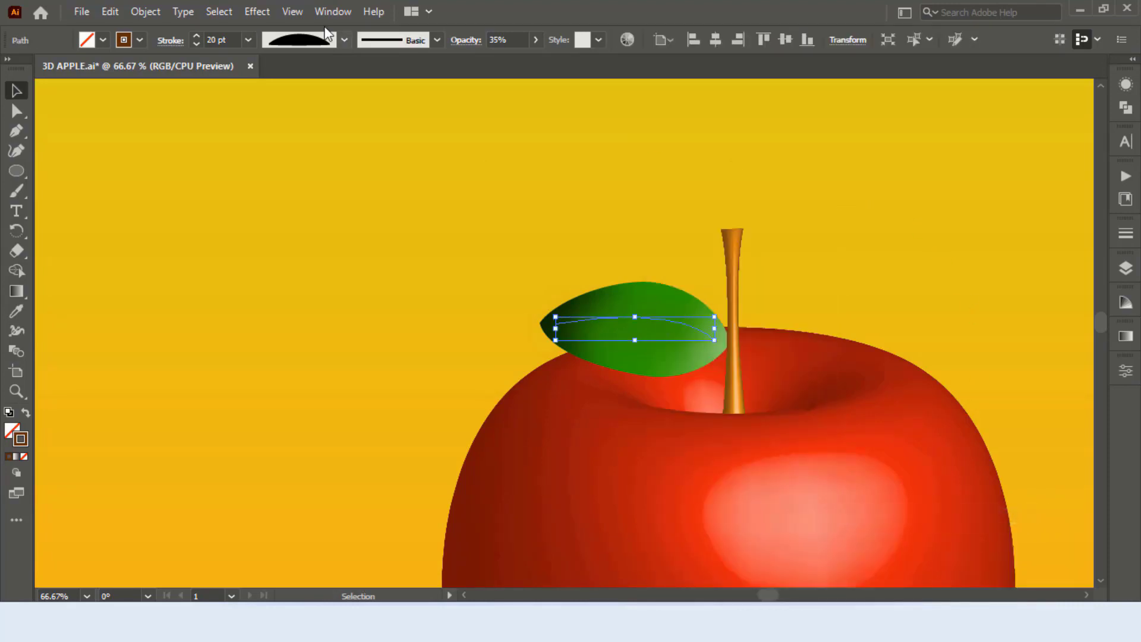
left_click(300, 36)
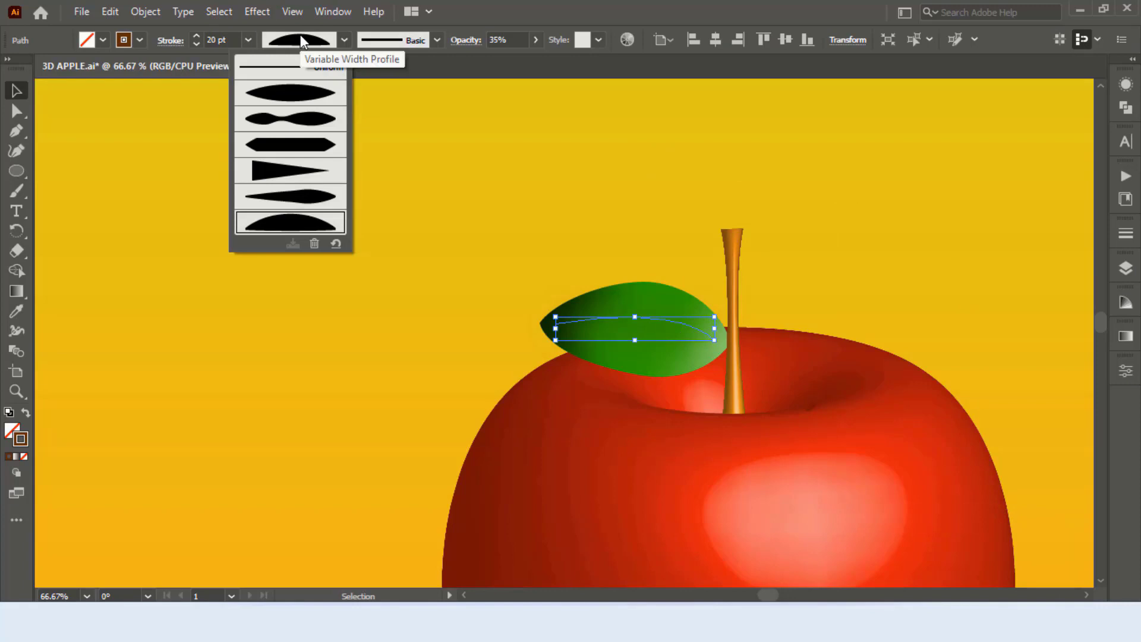
left_click(498, 33)
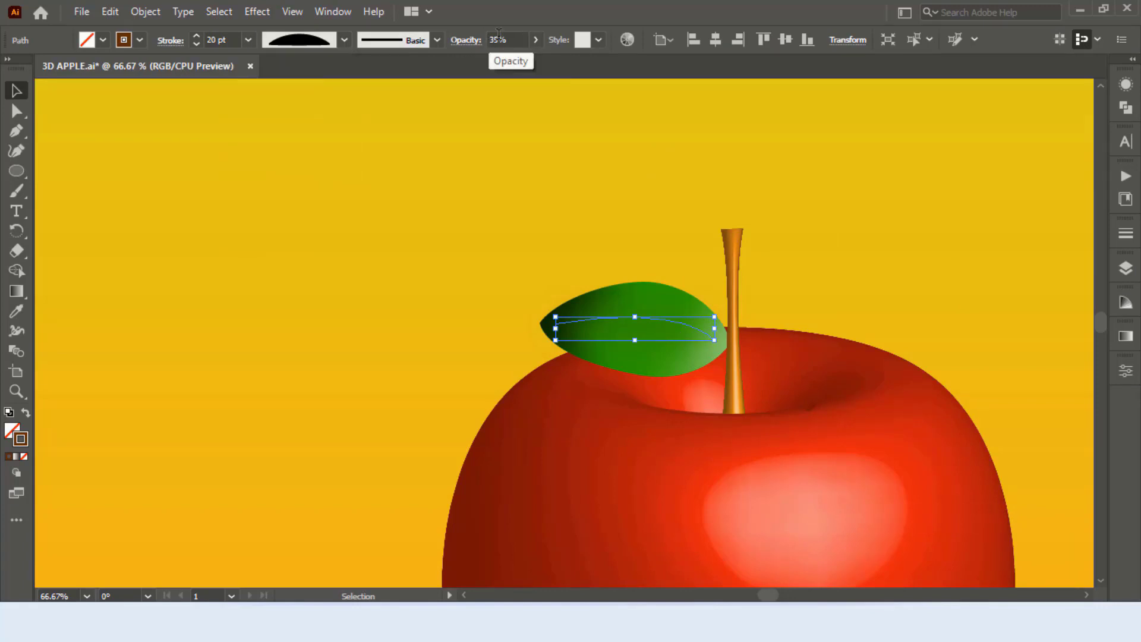
left_click(499, 40)
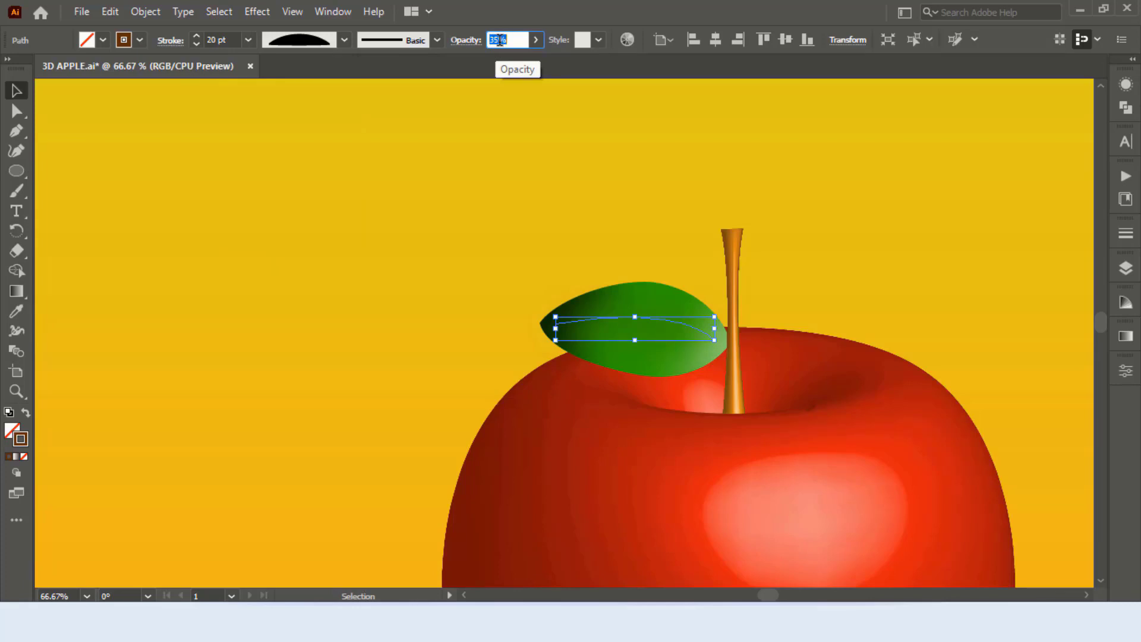
type("75")
key("Return")
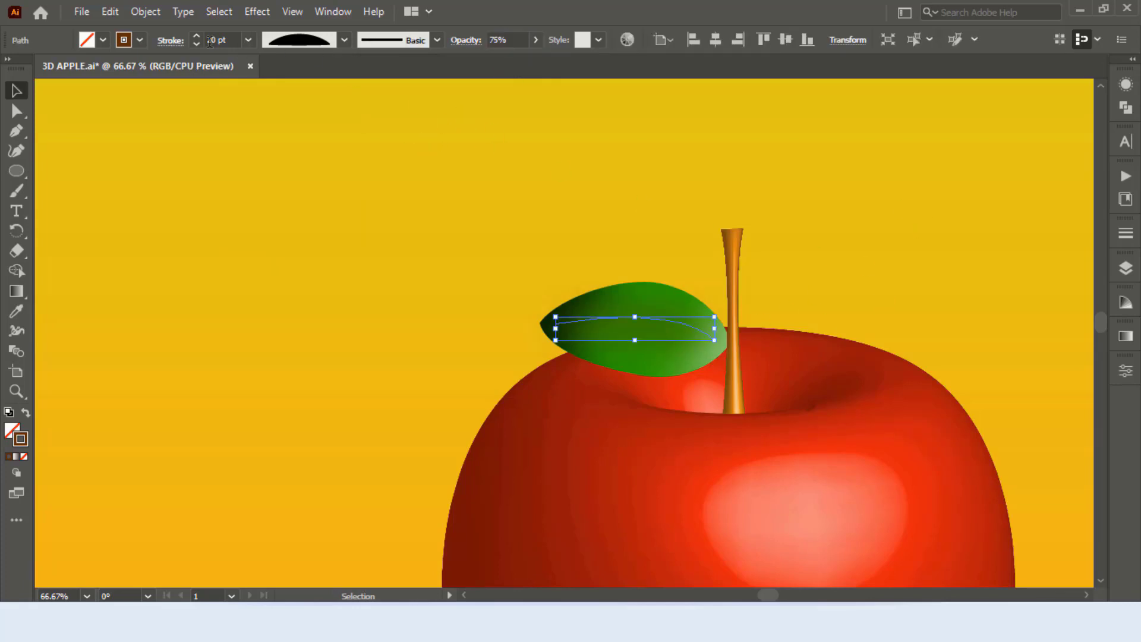
- Reduce the vein's Gaussian Blur radius to about 5.57 px
left_click(1126, 83)
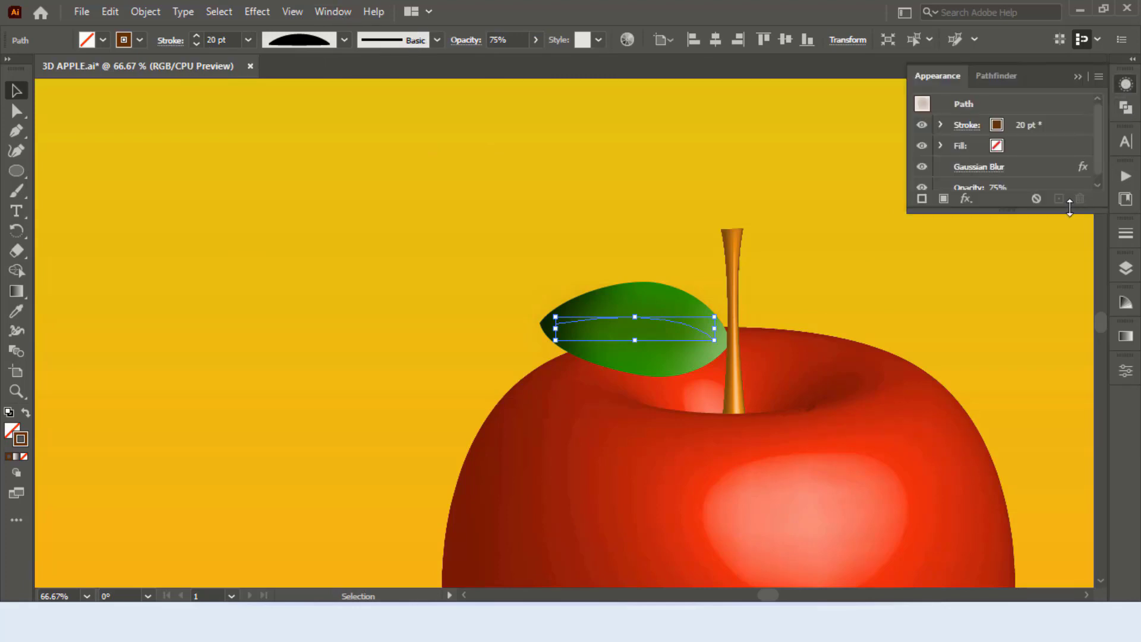
left_click(983, 167)
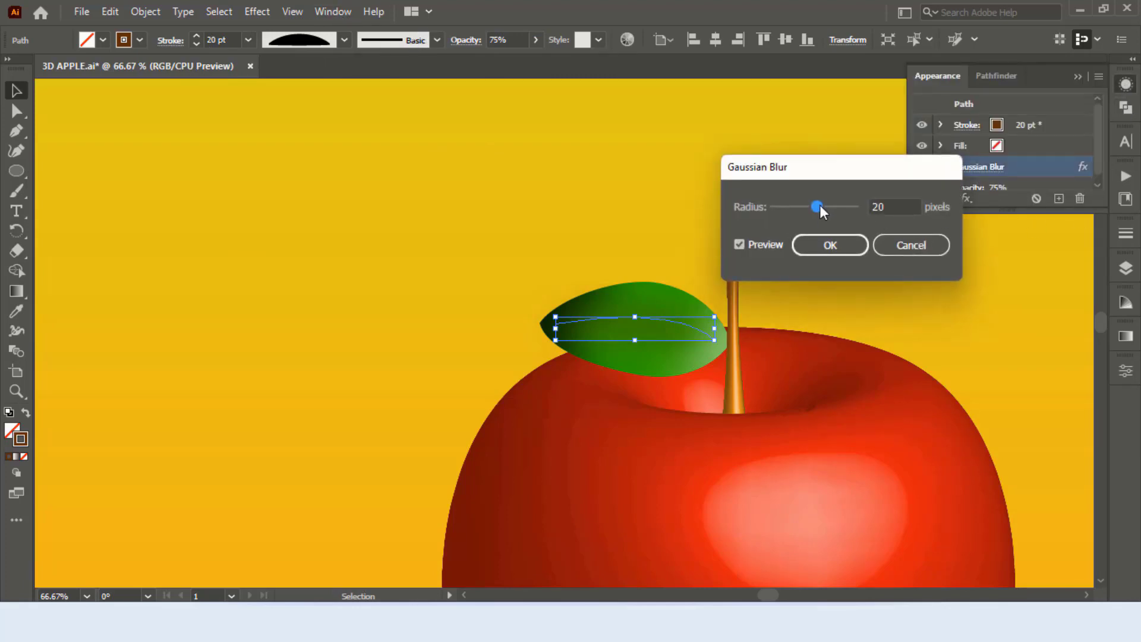
left_click_drag(817, 206, 795, 207)
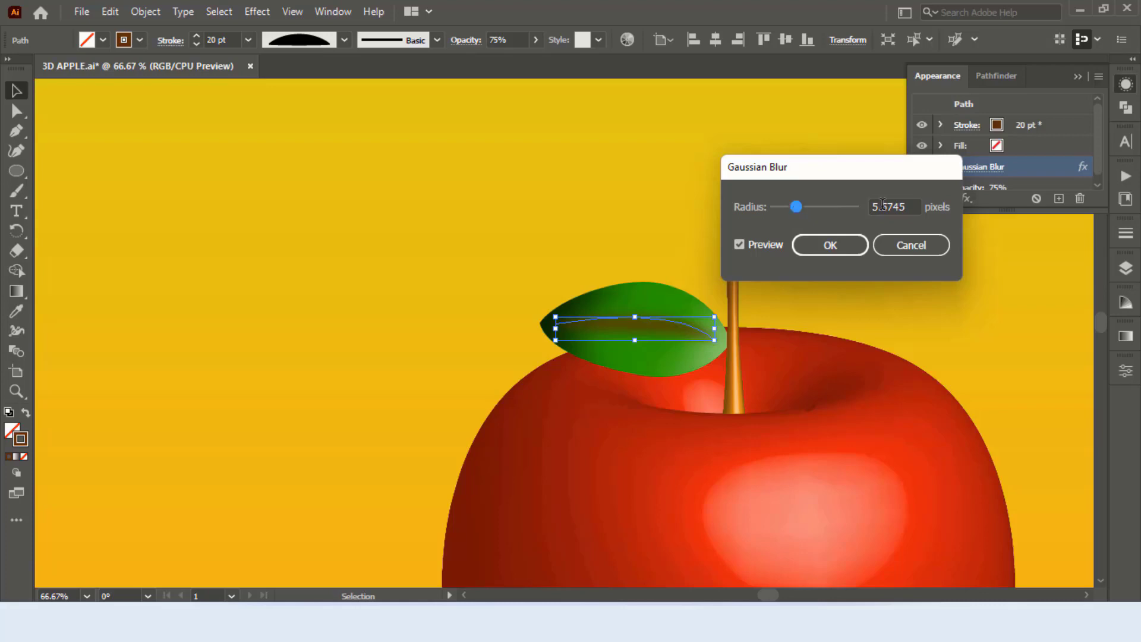
double_click(900, 206)
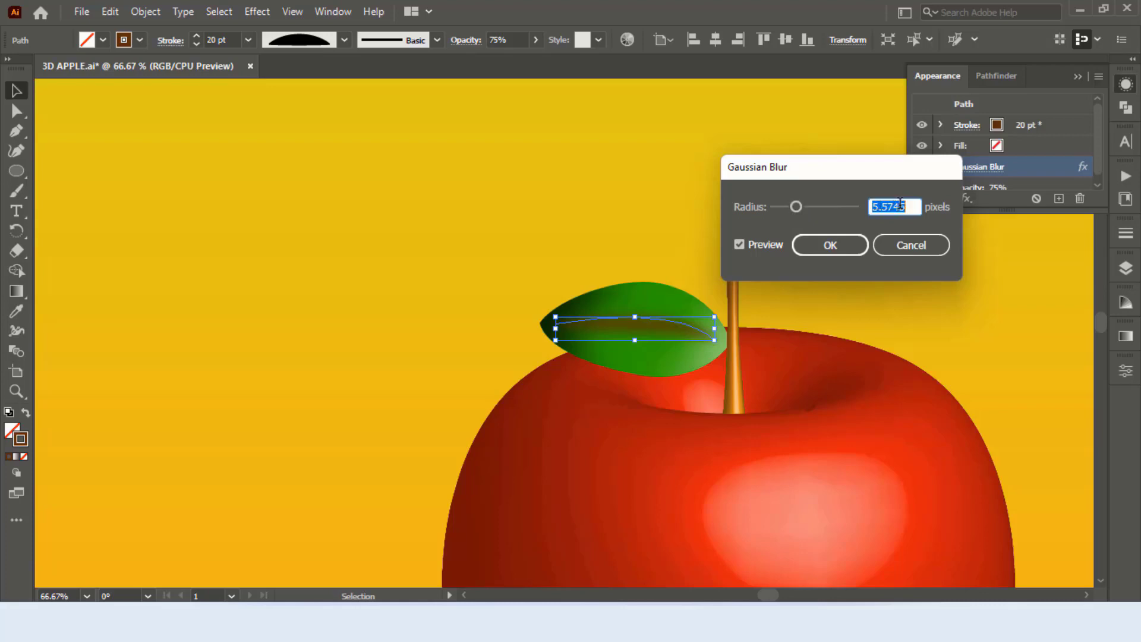
type("5")
left_click(828, 245)
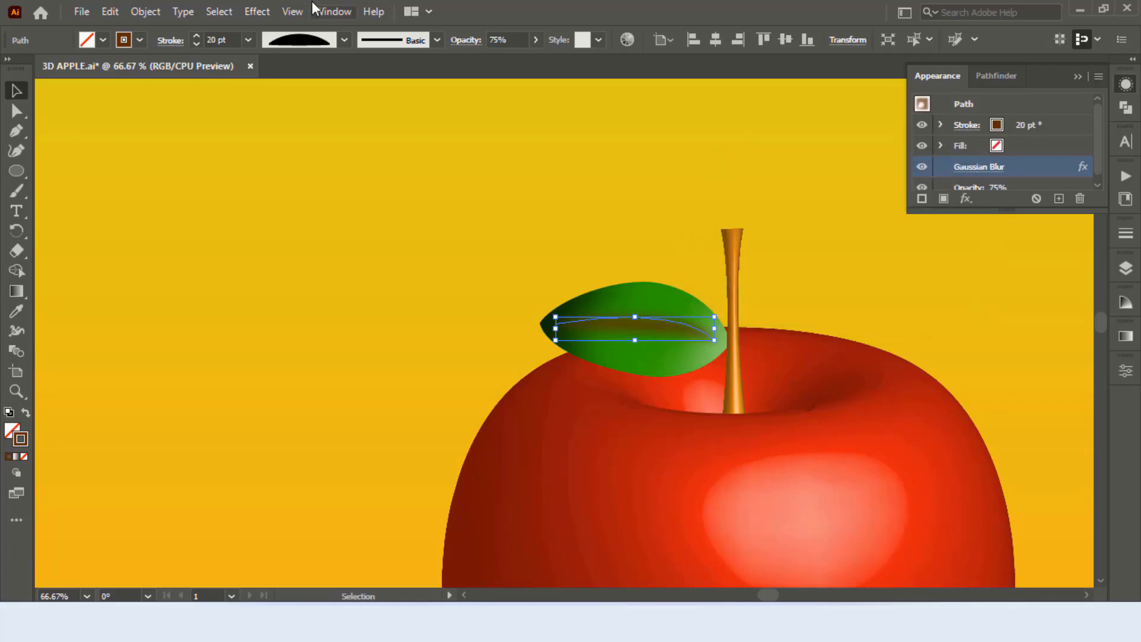
- Thin the vein's stroke to about 4 pt and fit the artboard in view
left_click(195, 45)
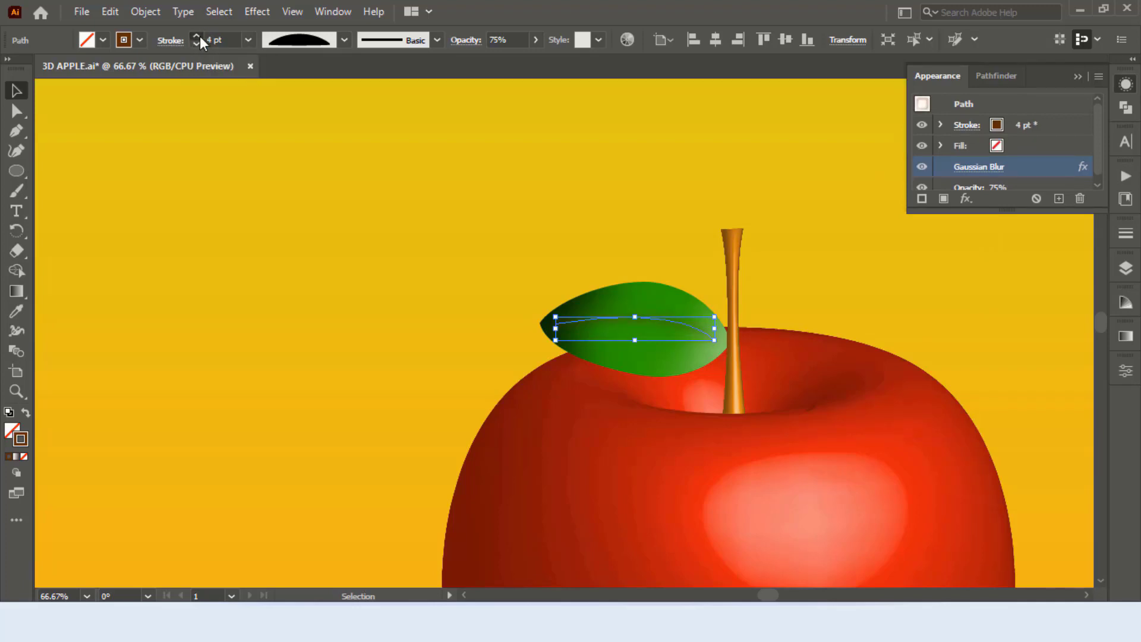
left_click(679, 187)
left_click(1077, 76)
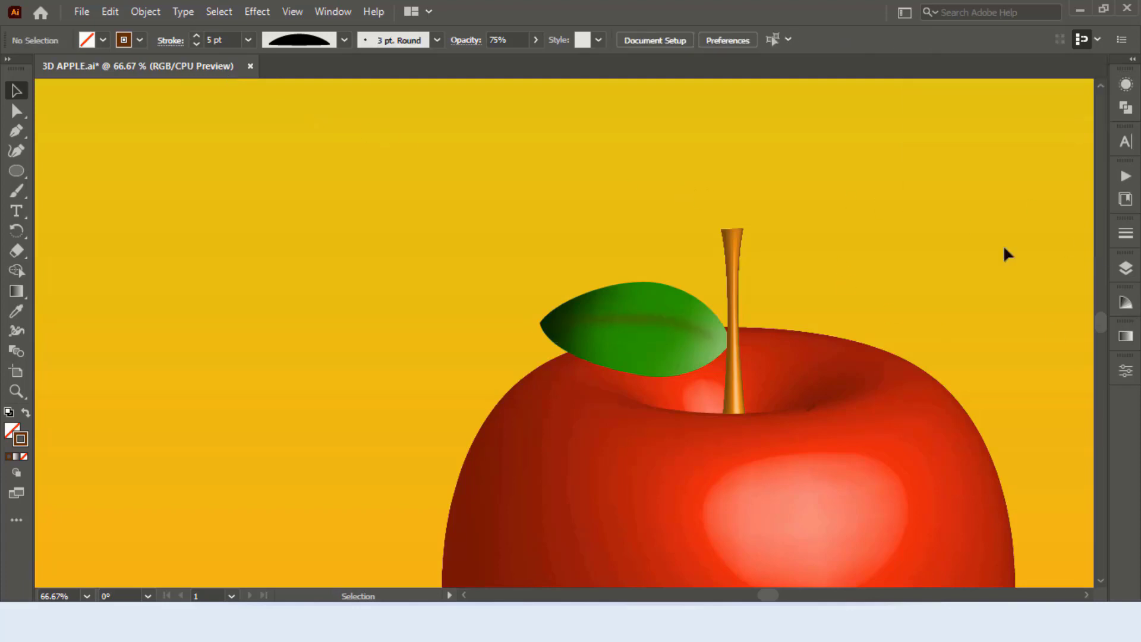
key("ctrl+0")
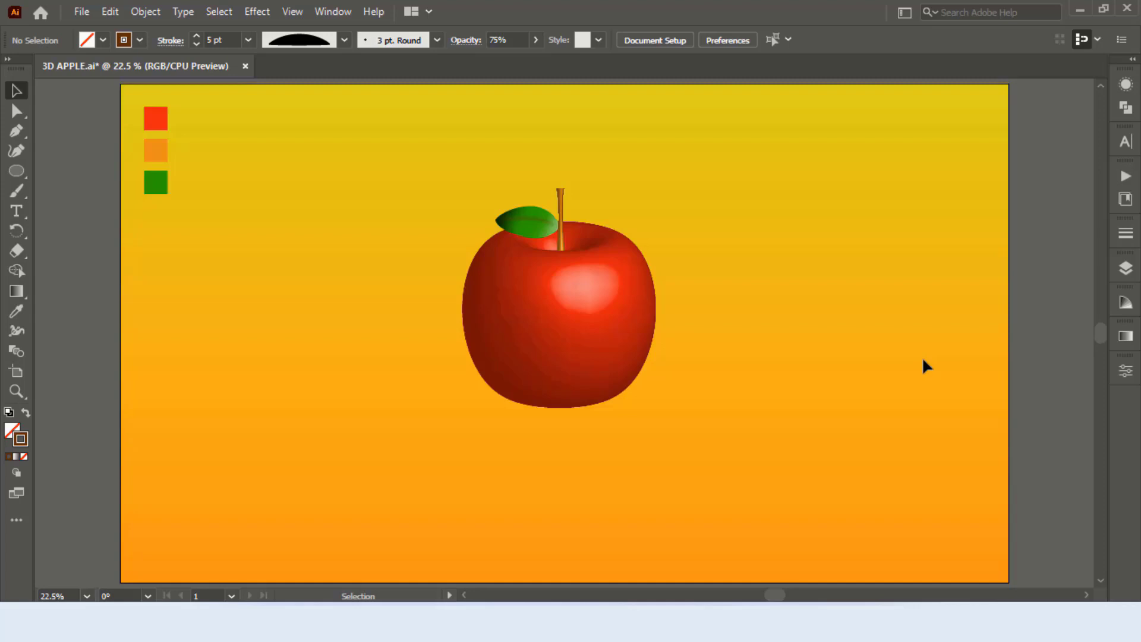
- Select the leaf artwork and zoom in on it
left_click_drag(509, 223, 502, 225)
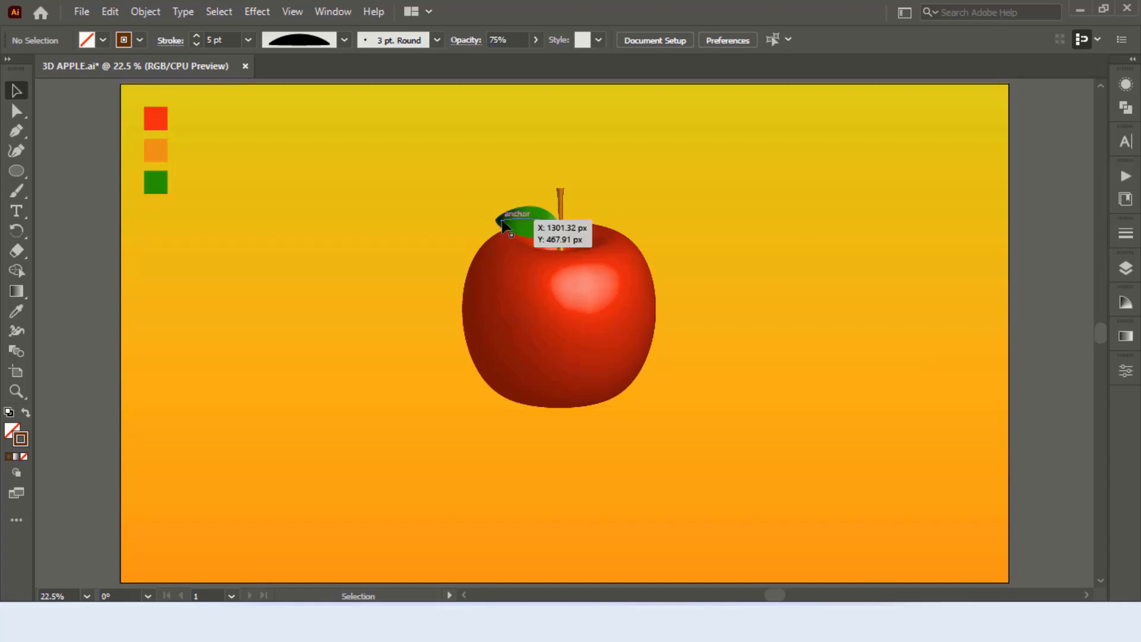
left_click(843, 231)
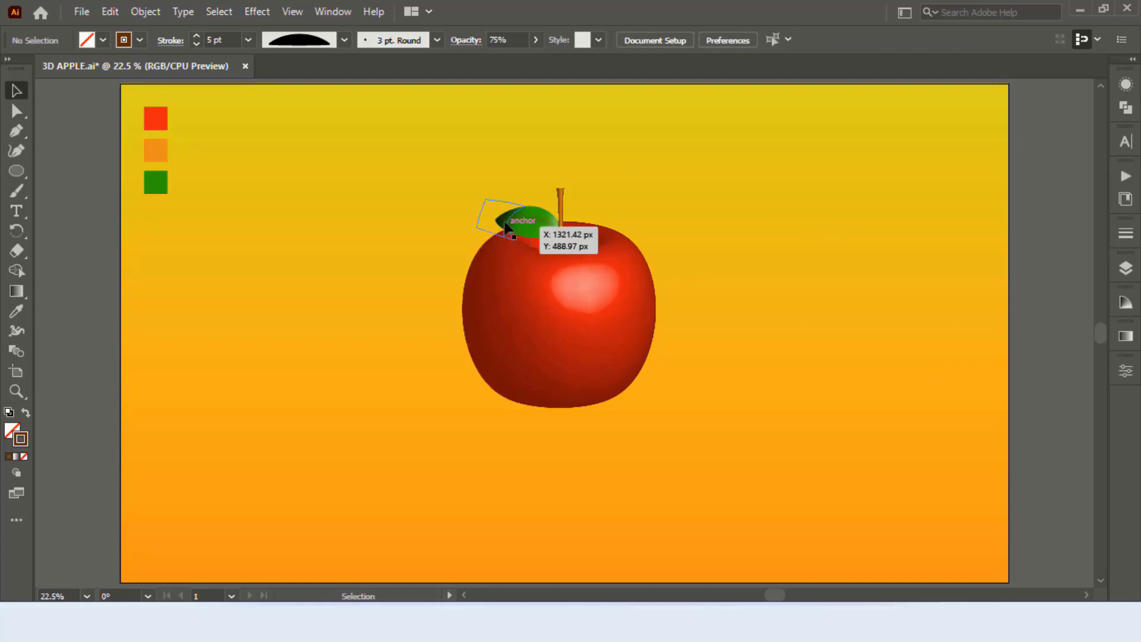
left_click_drag(505, 222, 517, 228)
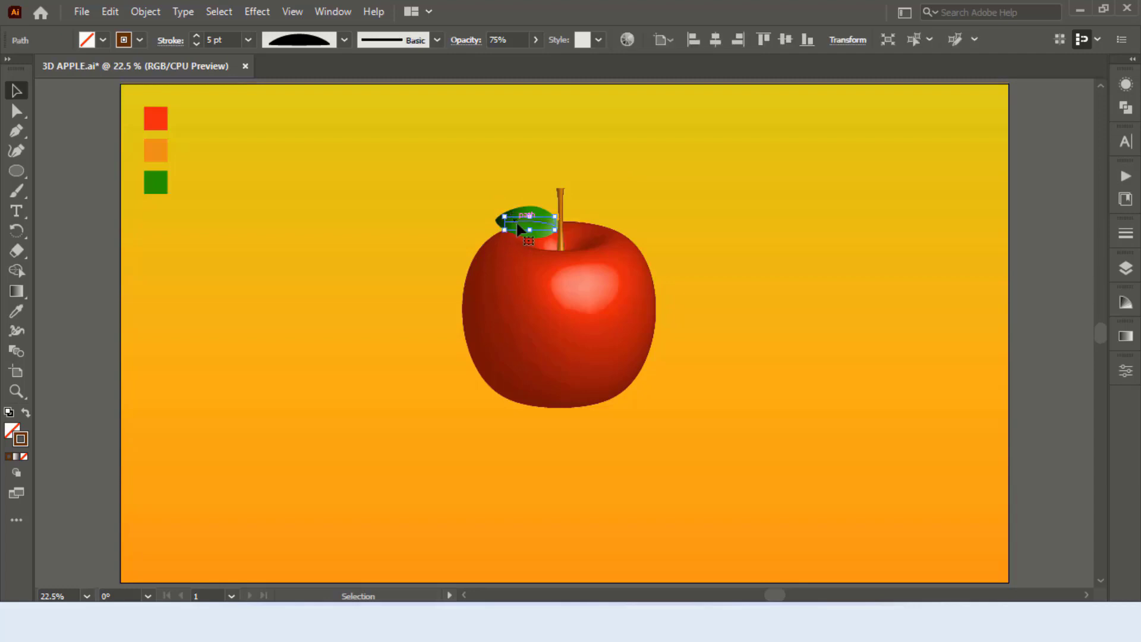
key("a")
key("ctrl+equal")
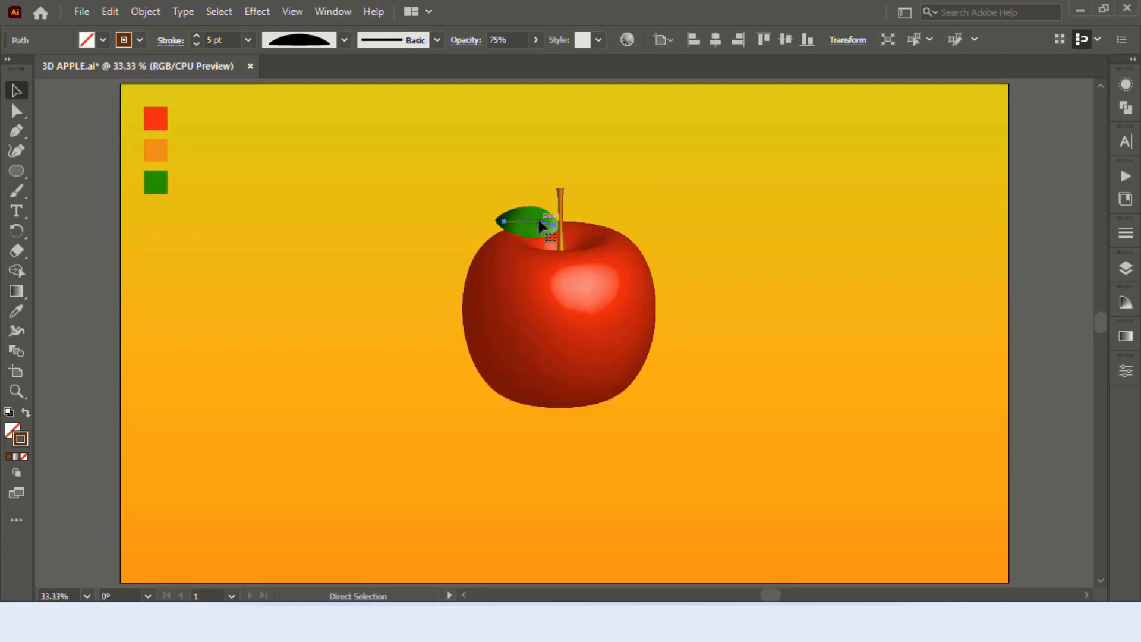
key("ctrl+equal")
key("ctrl+equal")
key("ctrl+equal")
key("ctrl+1")
key("v")
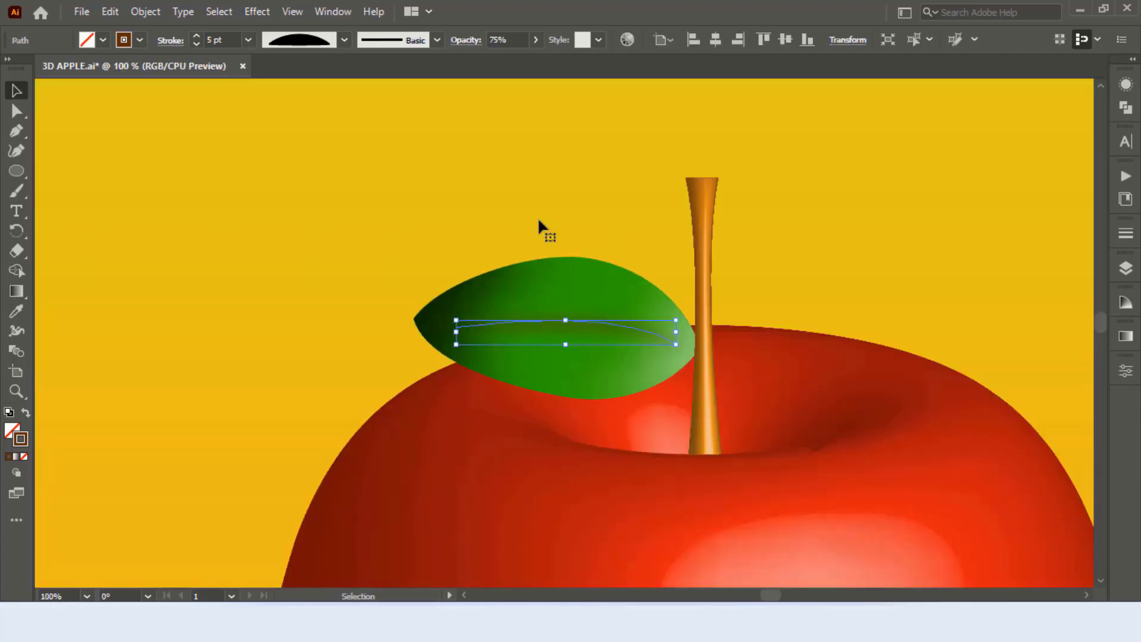
- Inside the leaf clip group, set the dark shading shape's opacity to 50%
left_click(505, 287)
double_click(507, 291)
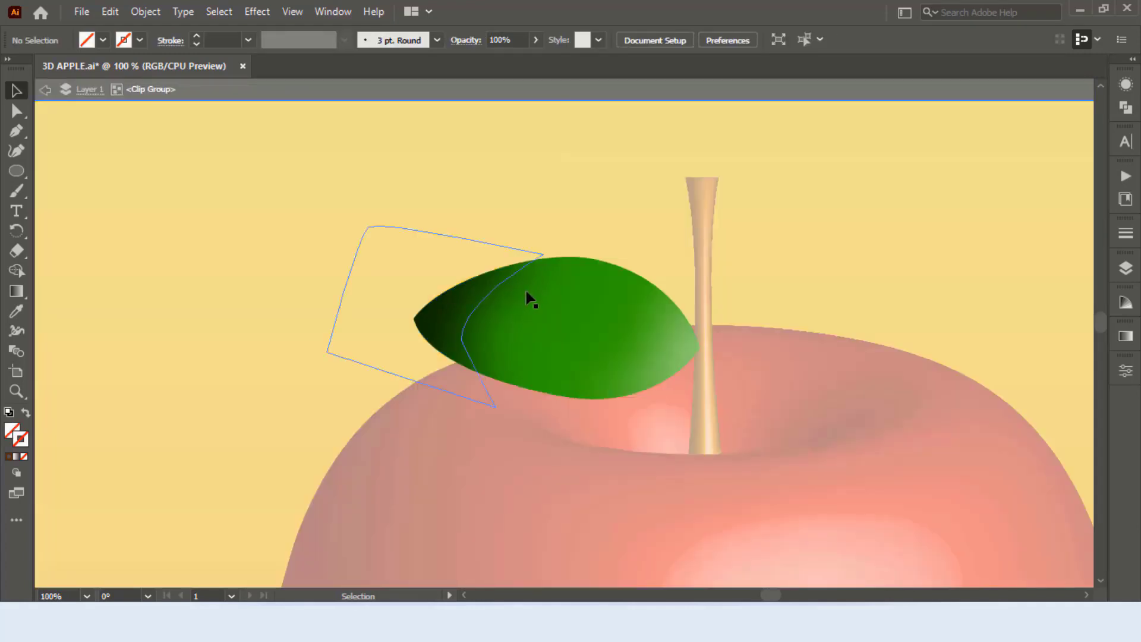
left_click(529, 299)
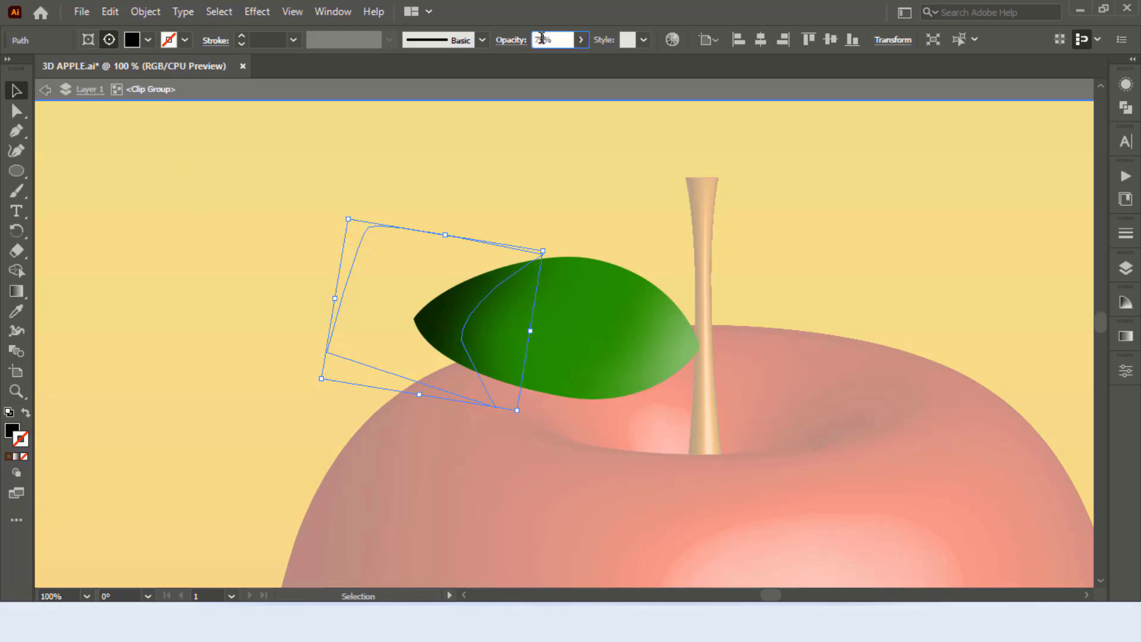
left_click(541, 39)
type("50")
left_click(560, 153)
key("Escape")
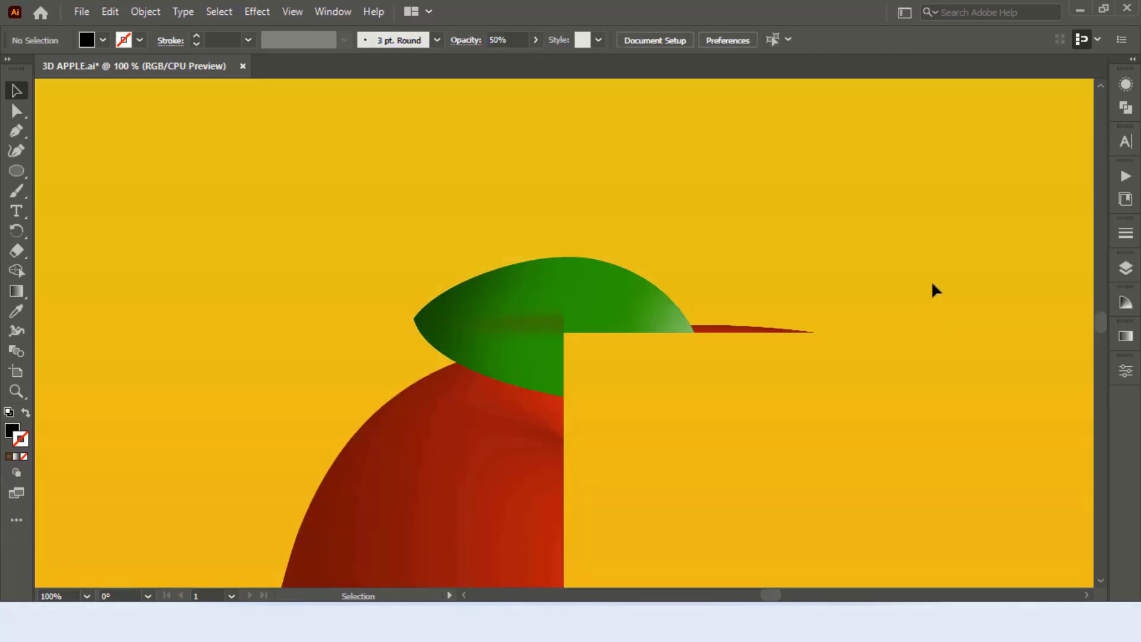
key("ctrl+0")
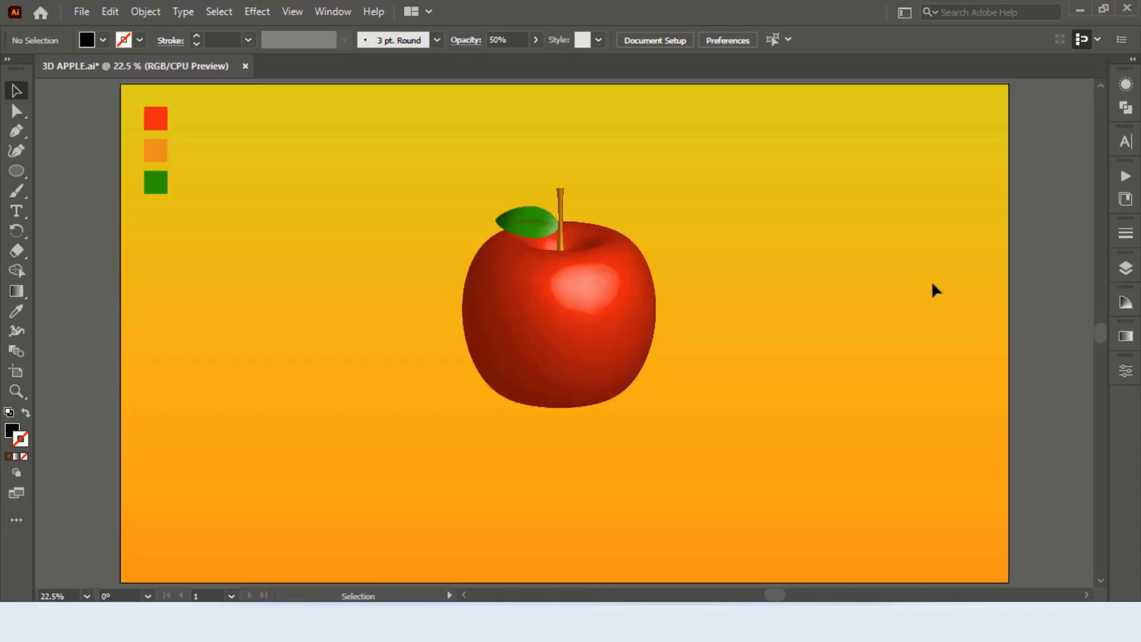
- Zoom in and nudge the leaf vein slightly upward
left_click(537, 229)
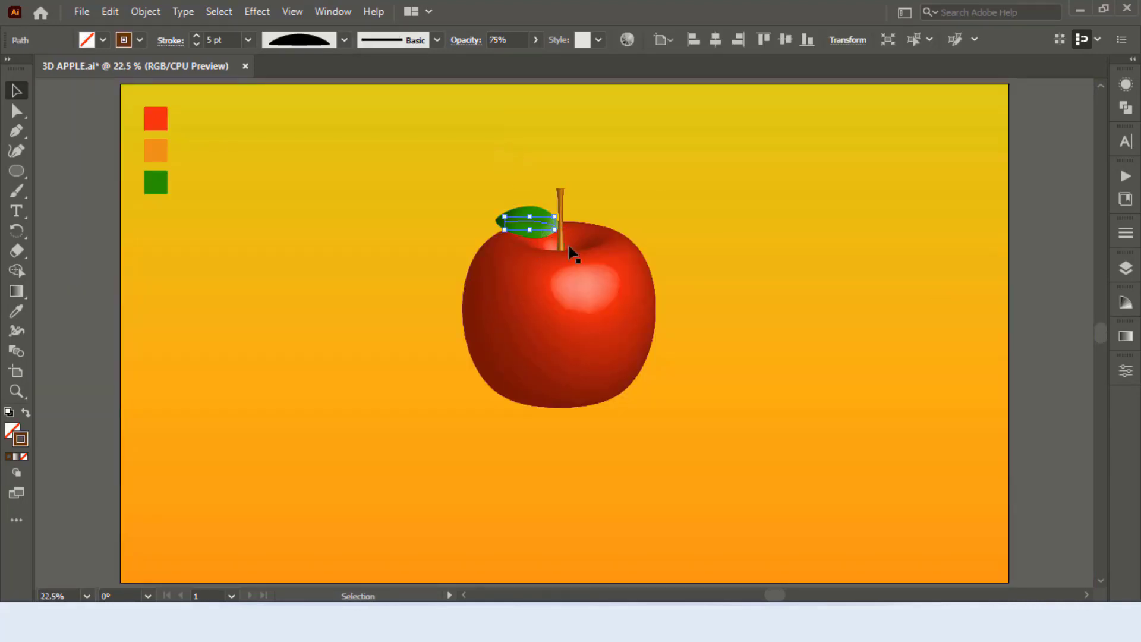
key("ctrl+plus")
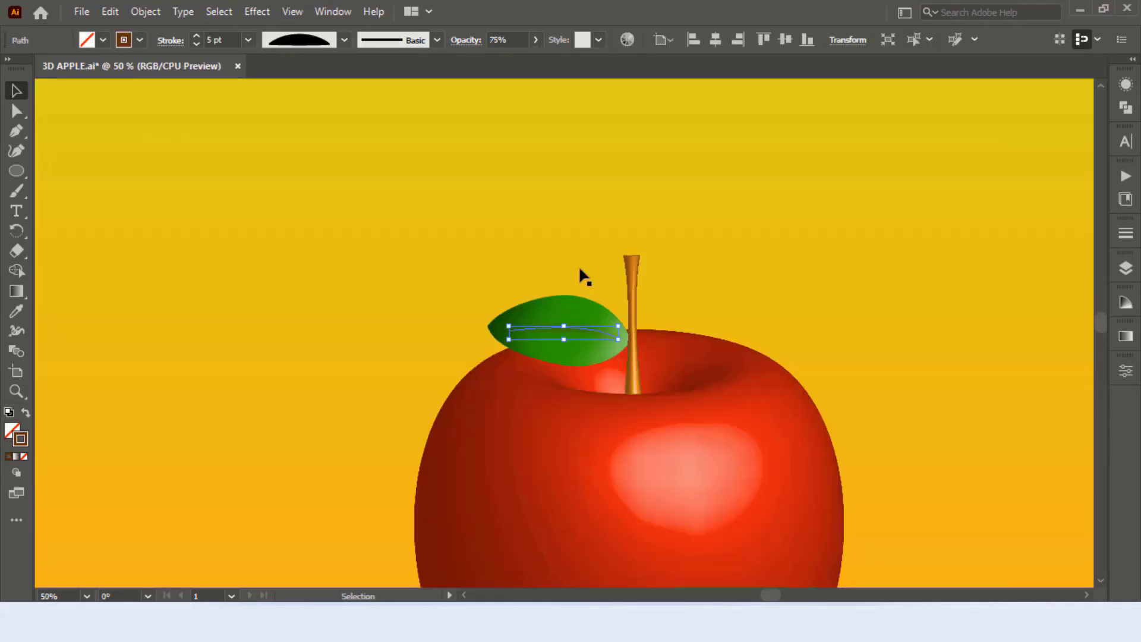
key("ctrl+plus")
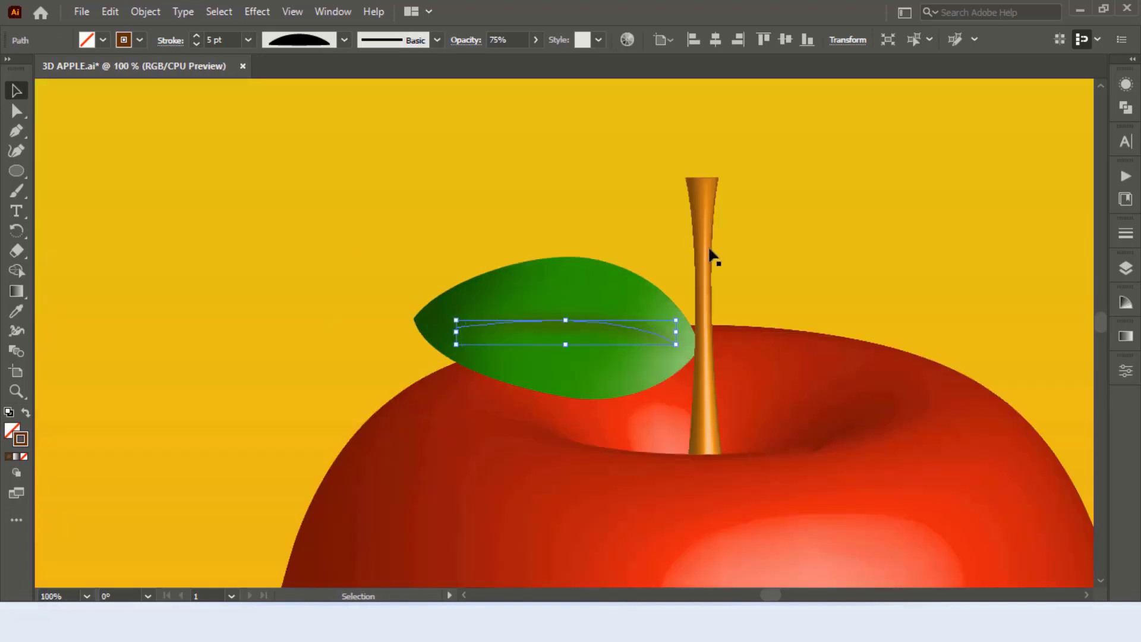
left_click(873, 206)
left_click_drag(599, 331, 599, 329)
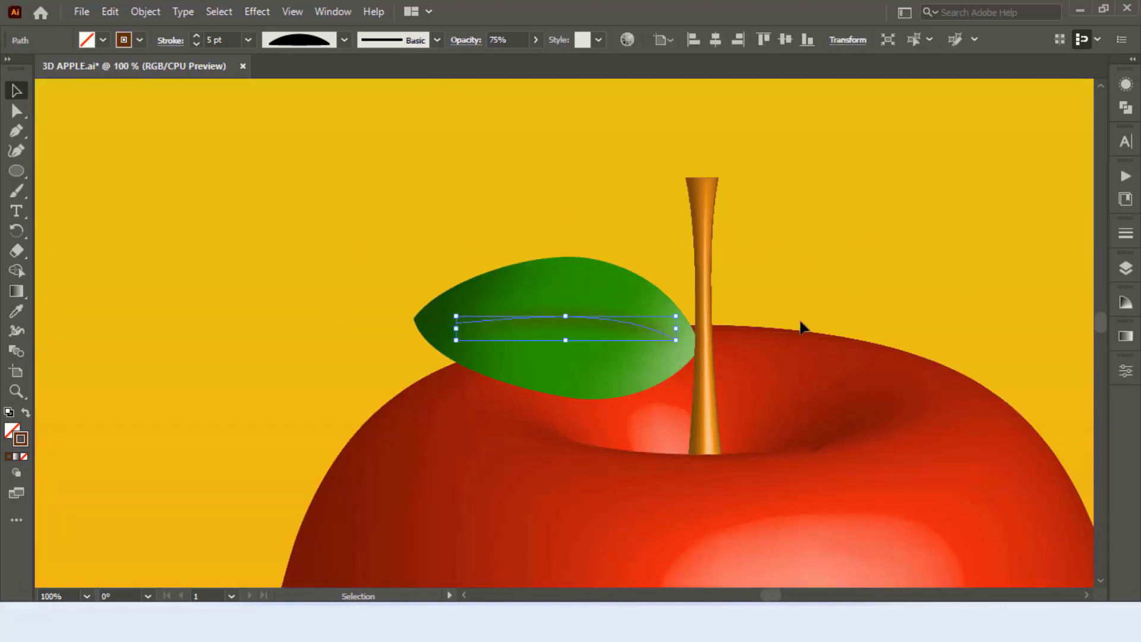
- Delete the vein's Gaussian Blur so it shows as a crisp line
left_click(1125, 84)
left_click(986, 167)
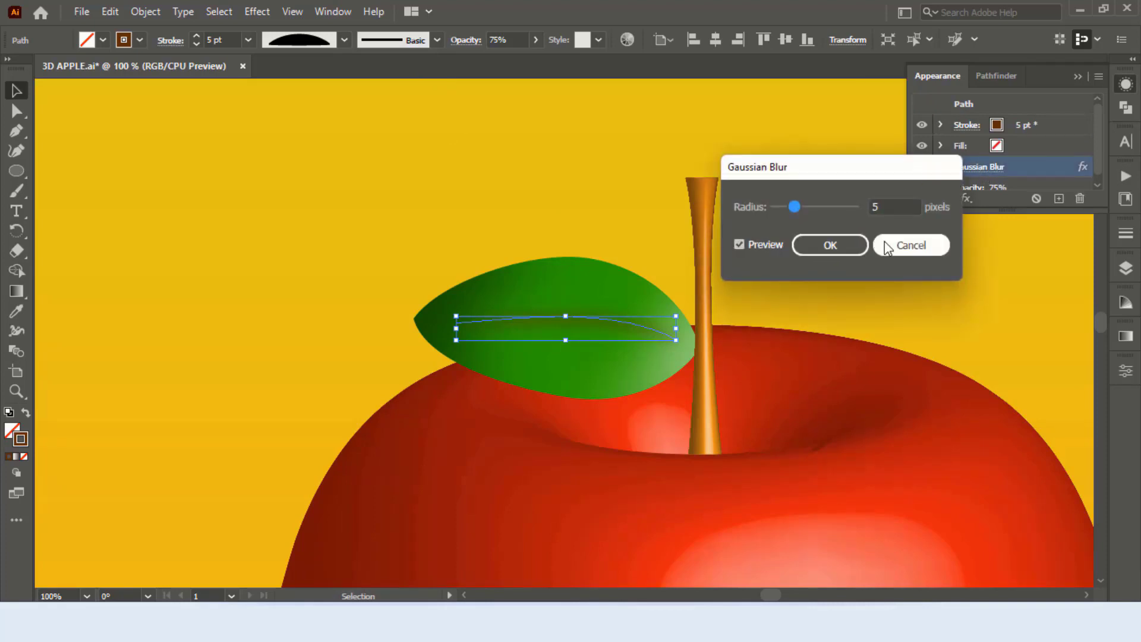
left_click(944, 237)
left_click(1076, 198)
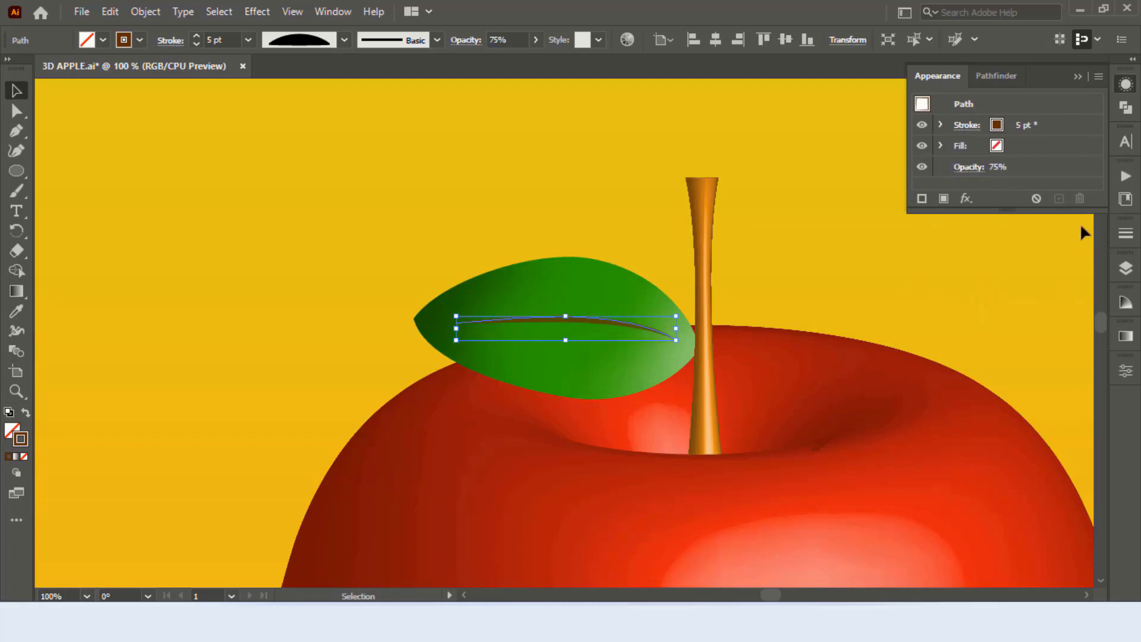
left_click(1125, 84)
left_click(933, 183)
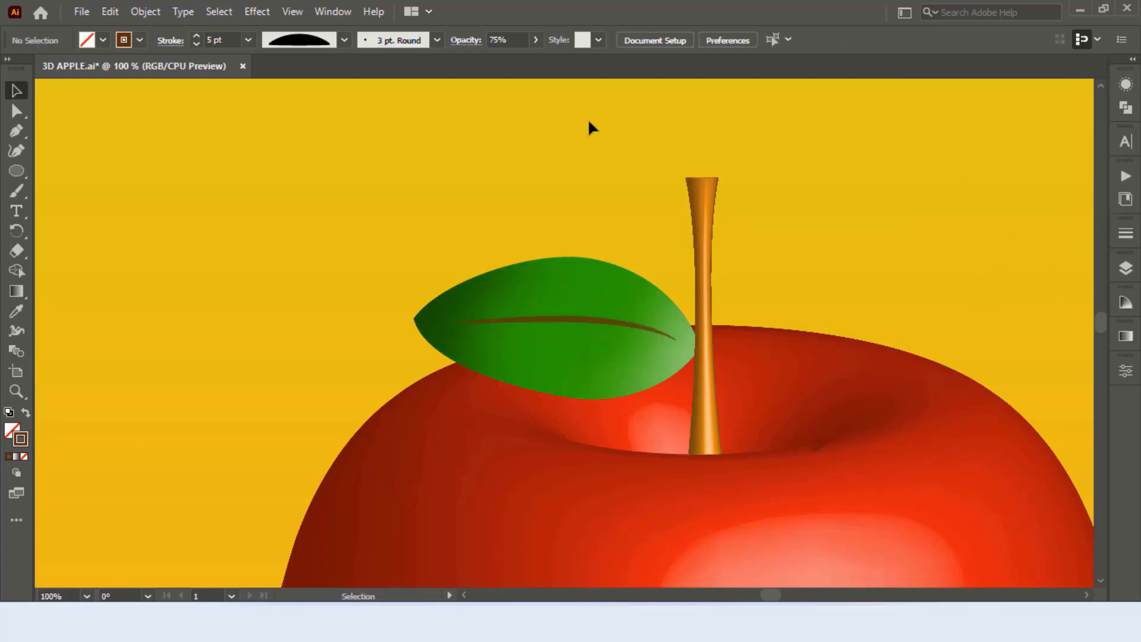
left_click(609, 325)
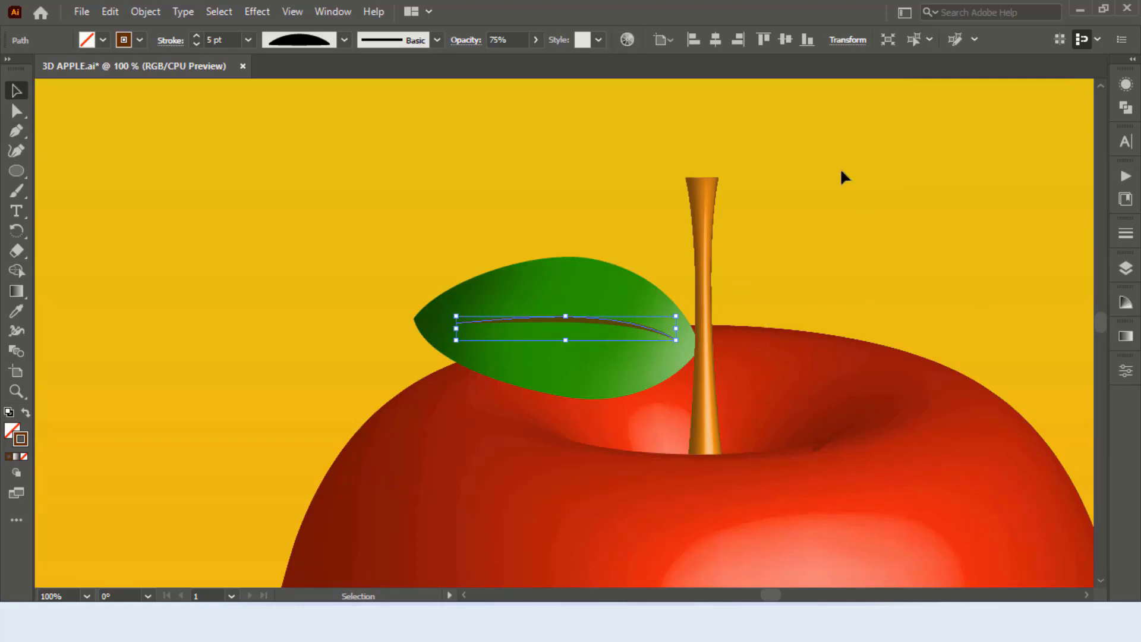
- Make the leaf vein a 10 pt stroke with the lens-shaped width profile
left_click(1125, 336)
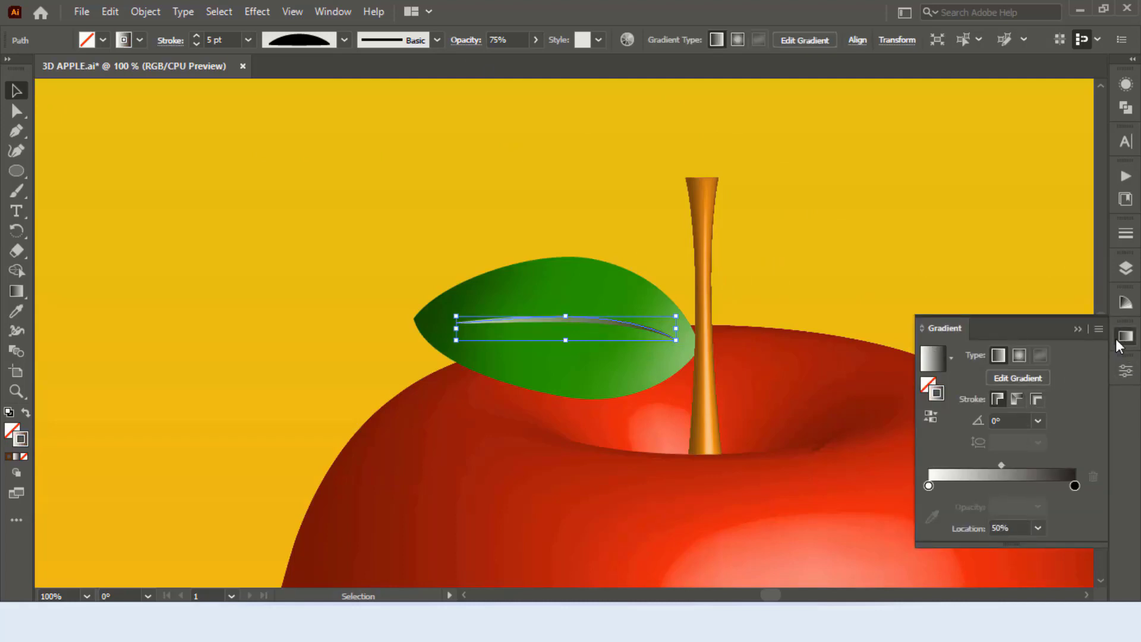
left_click(196, 36)
left_click(196, 35)
left_click(196, 35)
left_click(344, 40)
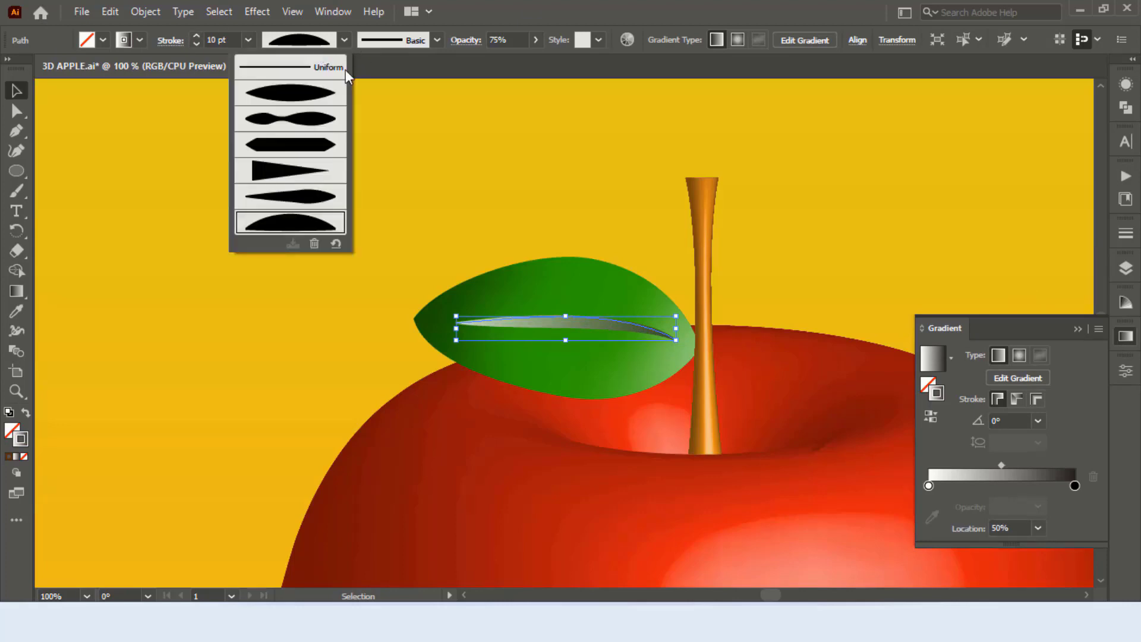
left_click(315, 89)
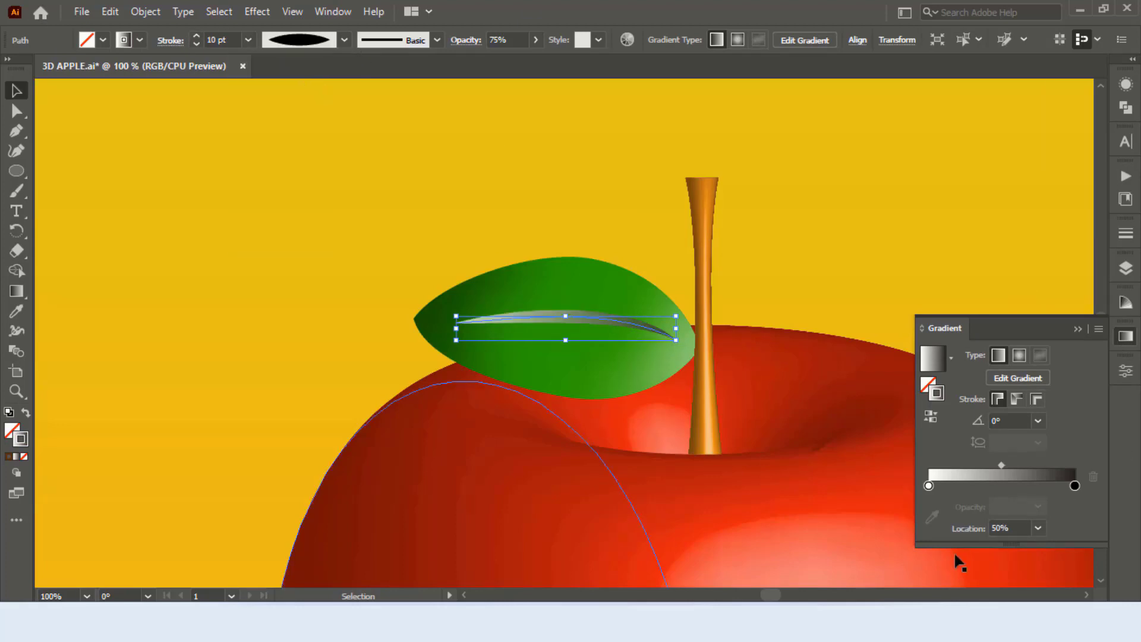
- Set the vein gradient's start stop to a light brown
double_click(928, 486)
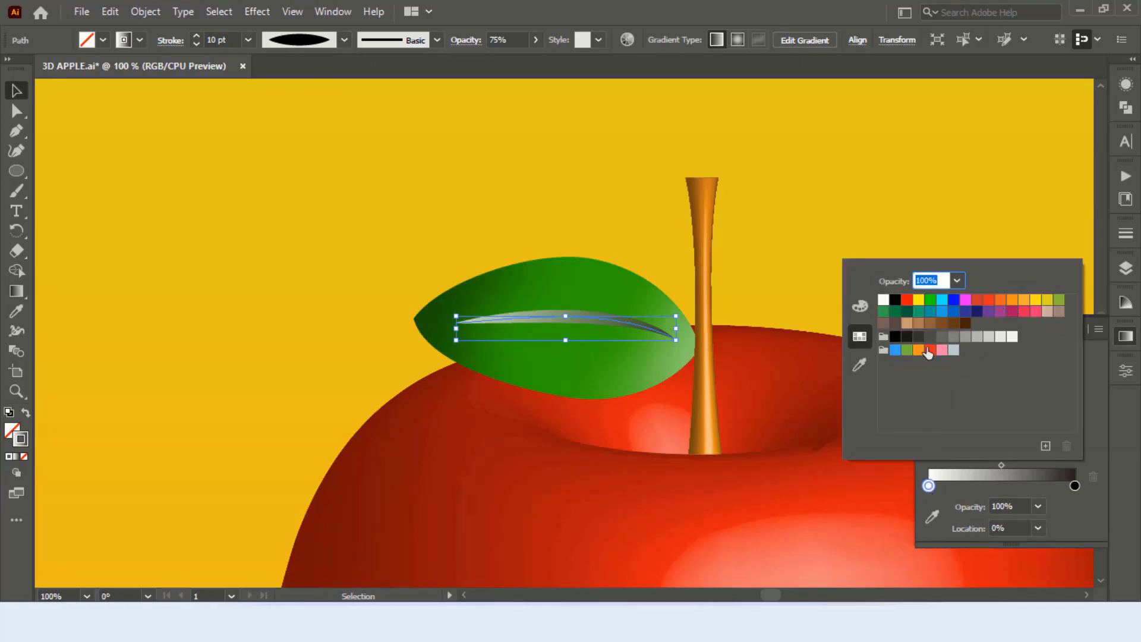
left_click(918, 351)
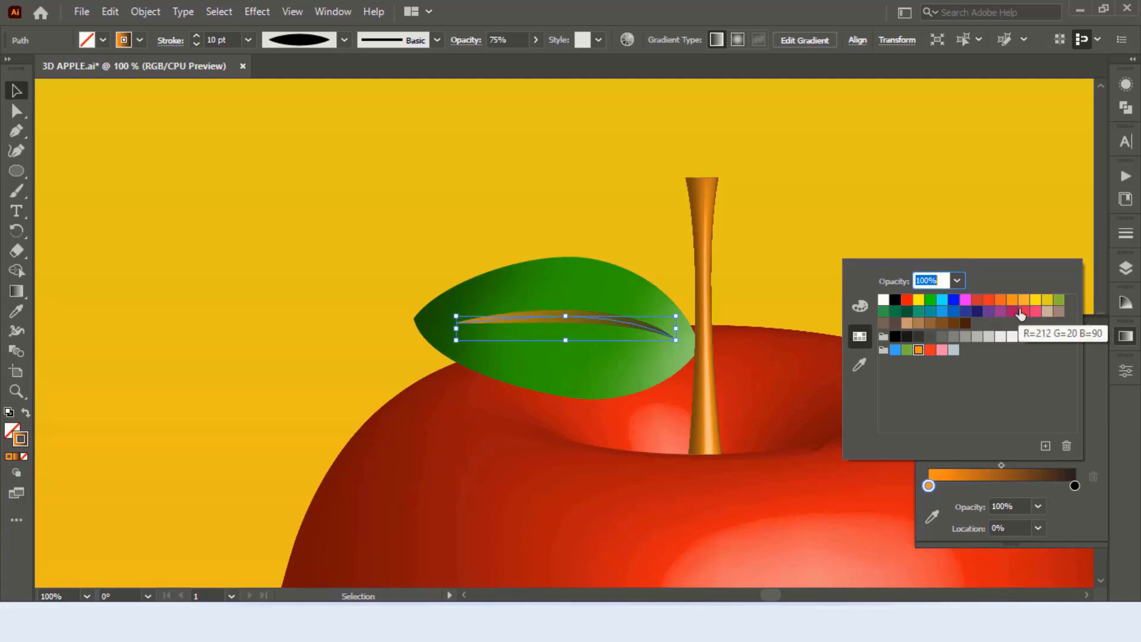
left_click(954, 324)
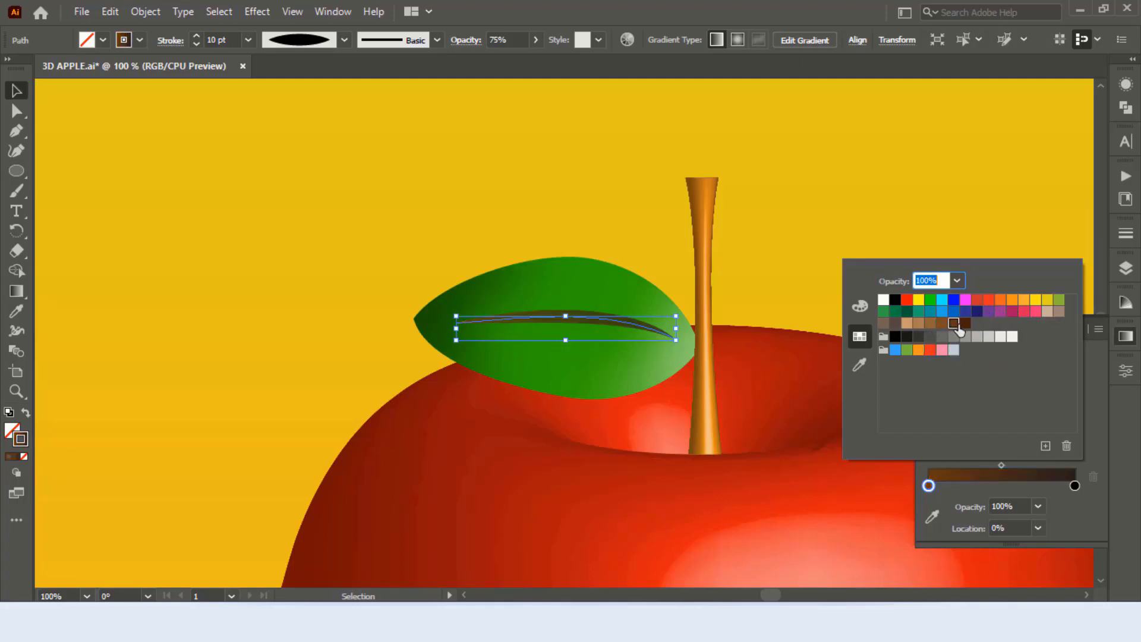
left_click(965, 325)
left_click(930, 325)
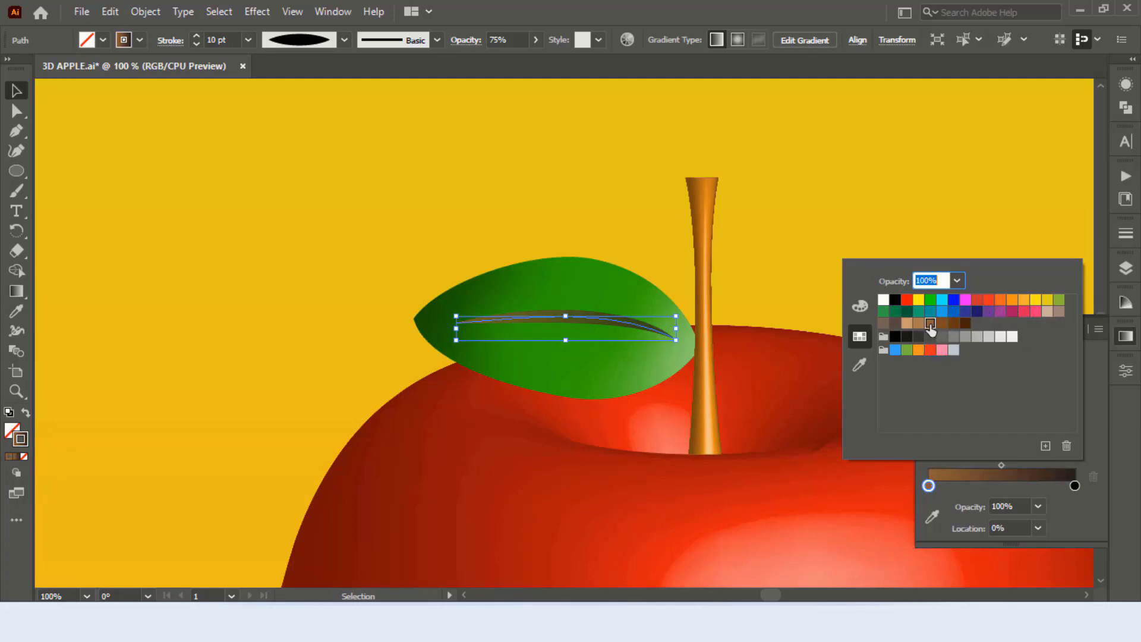
- Set the gradient's end stop to 50% opacity and put the gradient settings away
left_click(1074, 486)
double_click(1074, 486)
left_click(957, 280)
left_click(974, 386)
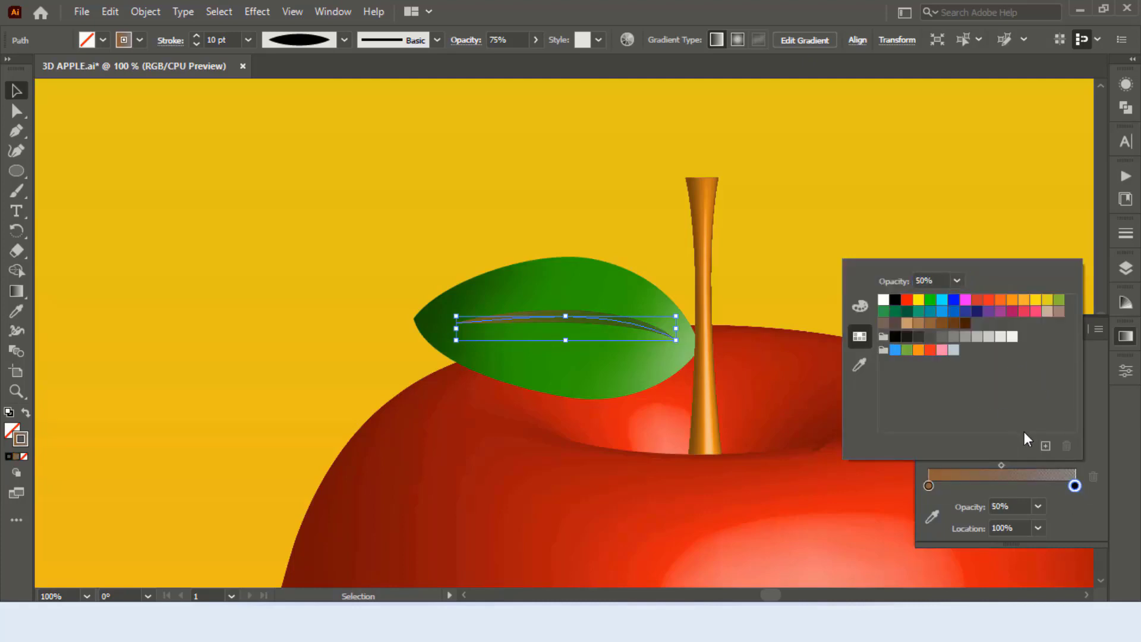
left_click(1093, 502)
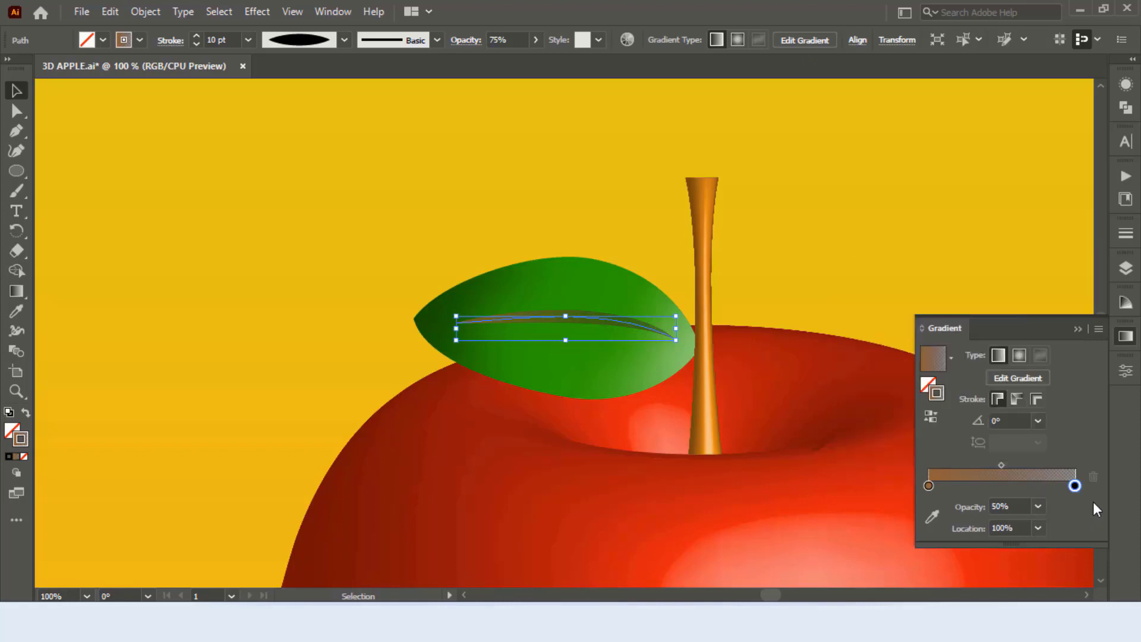
left_click(1079, 328)
left_click(985, 293)
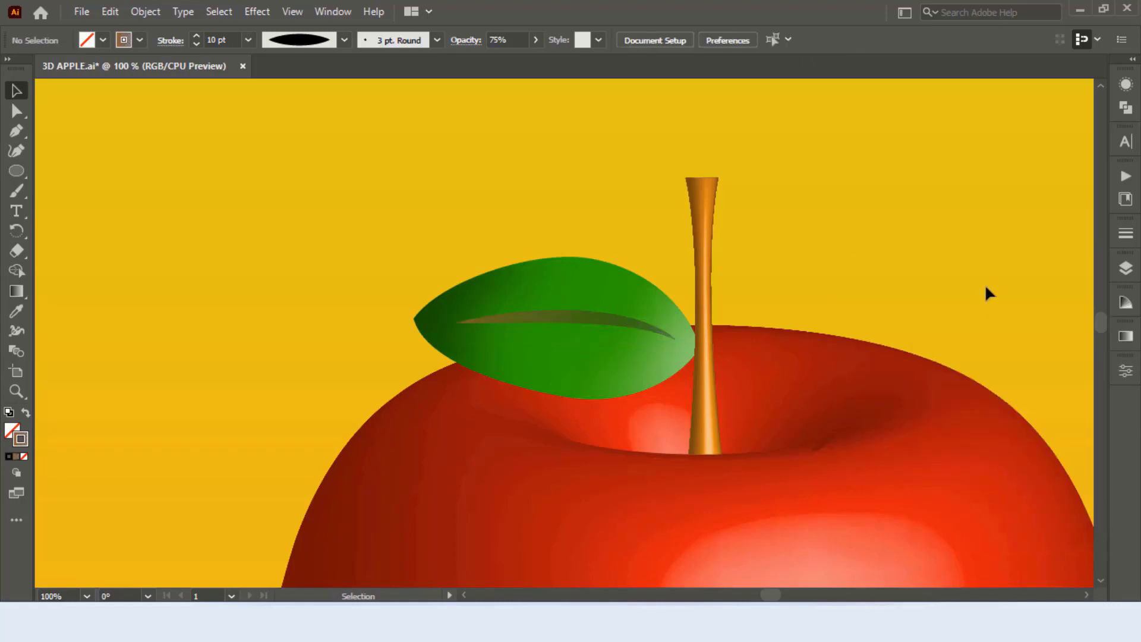
- Nudge the leaf vein right and down toward the stem
left_click(621, 326)
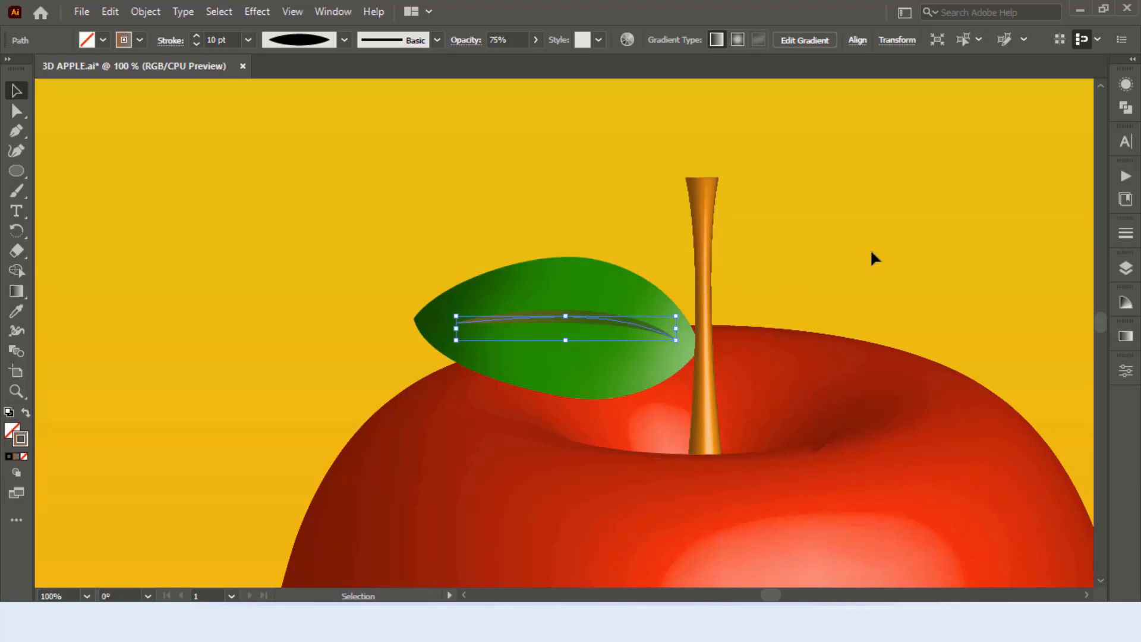
key("shift+Right")
key("shift+Right")
key("shift+Right")
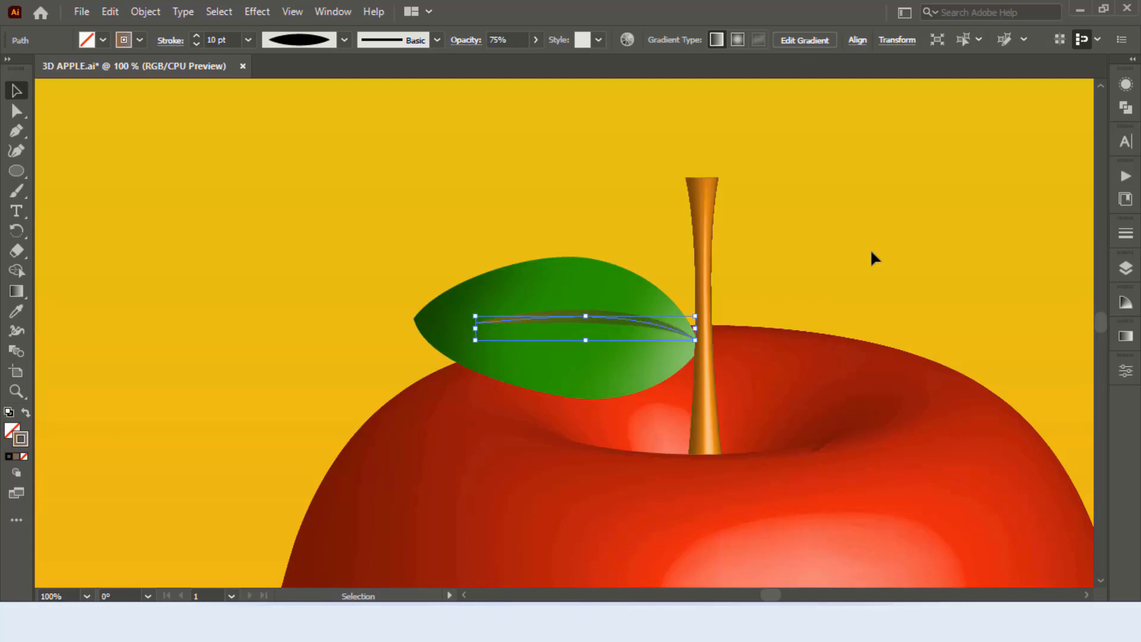
key("Down")
key("Down")
key("Down")
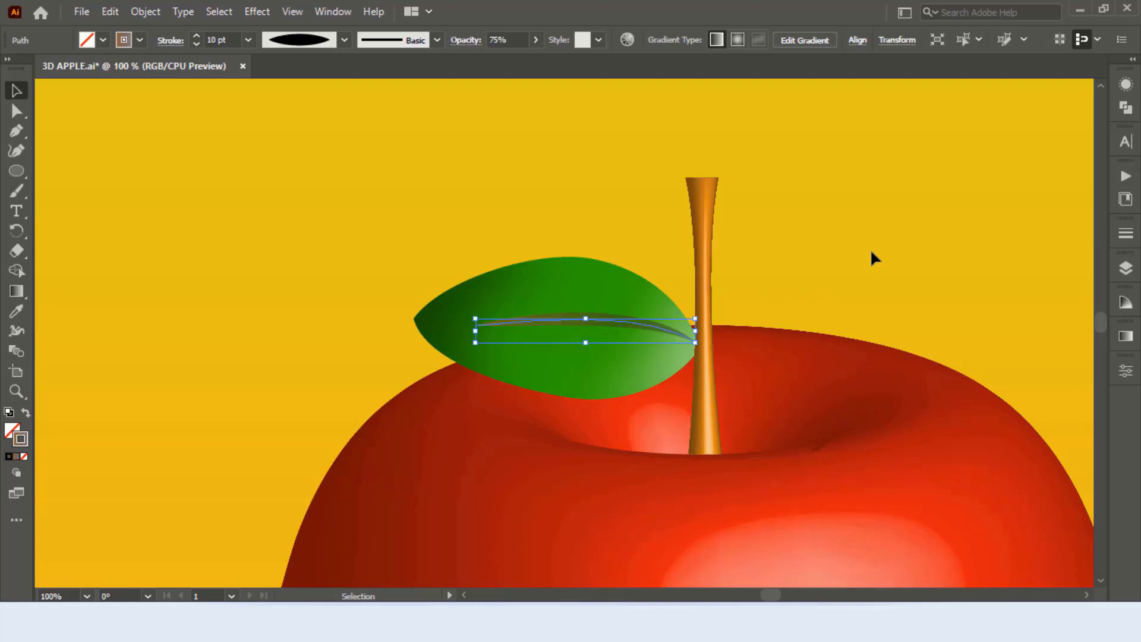
left_click(871, 252)
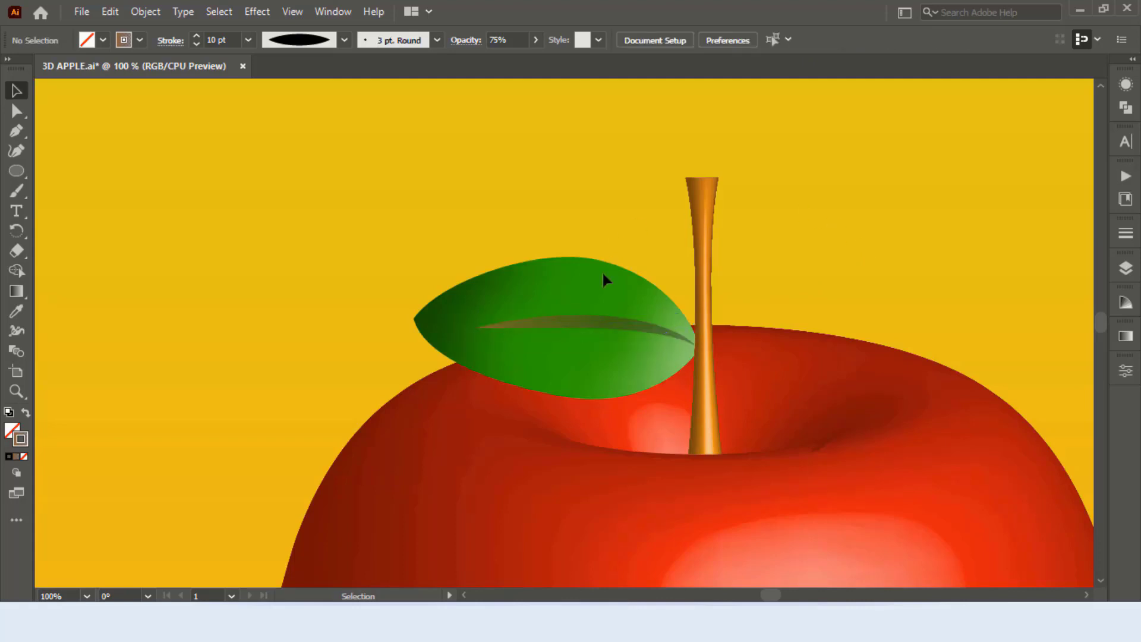
- Make the vein gradient's end stop fully transparent at 0% opacity
left_click(587, 321)
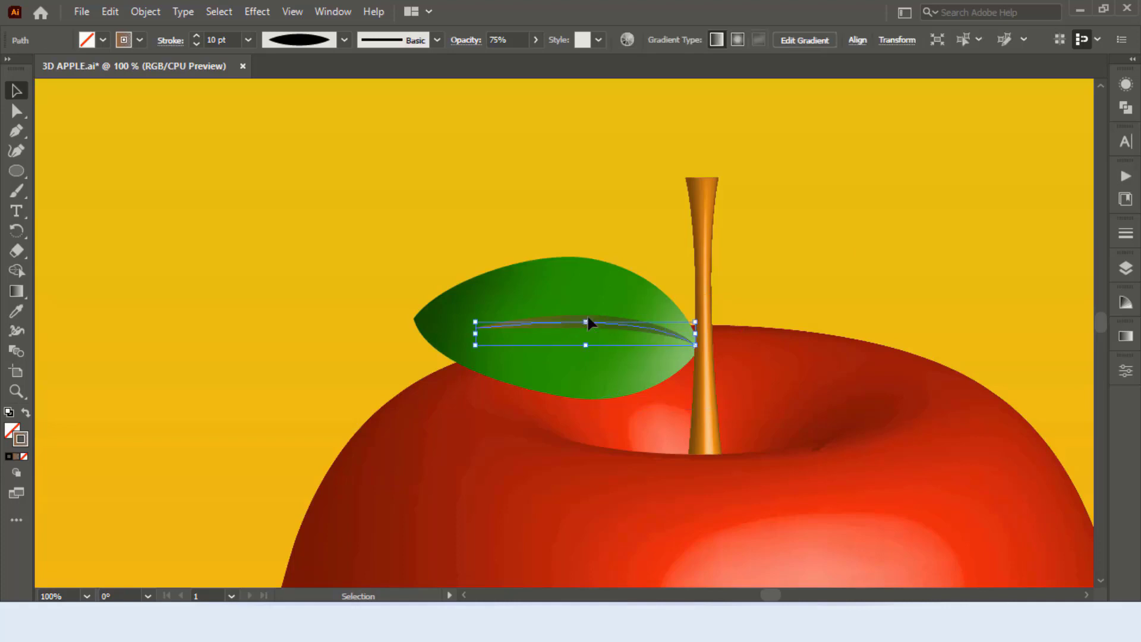
left_click(1125, 337)
left_click_drag(1074, 485, 1071, 485)
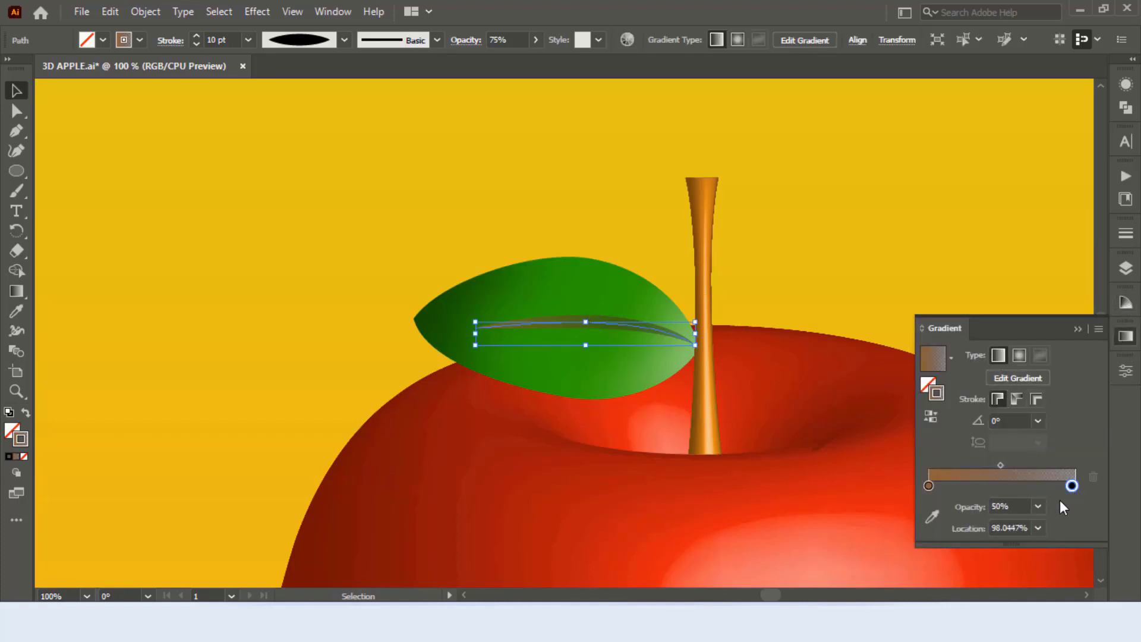
left_click(1038, 506)
left_click(1051, 306)
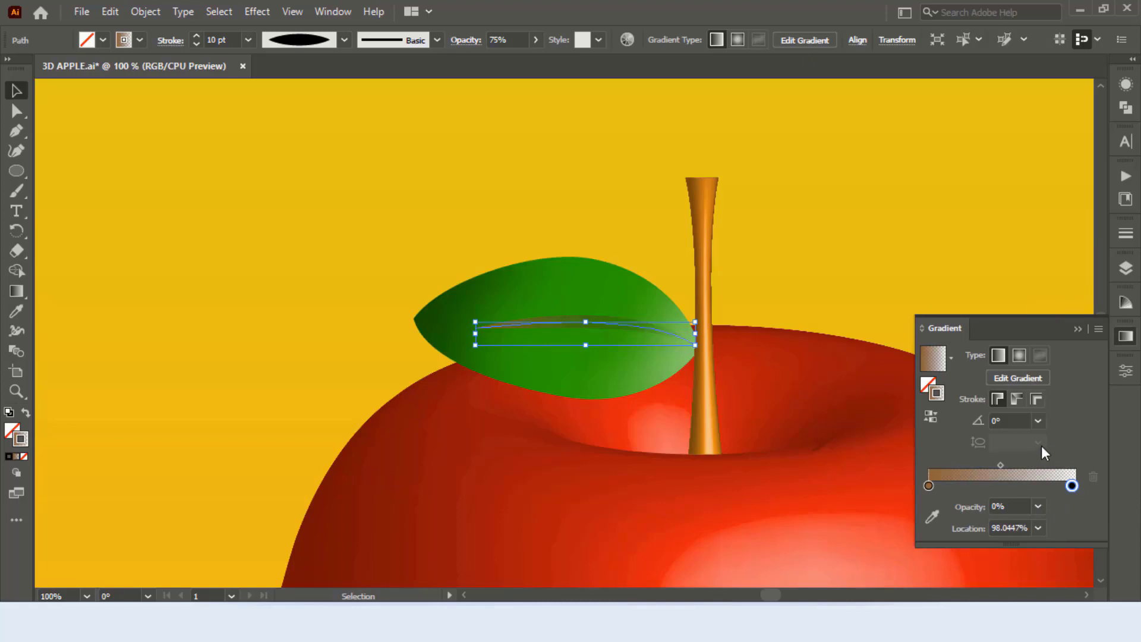
left_click(1079, 330)
left_click(997, 276)
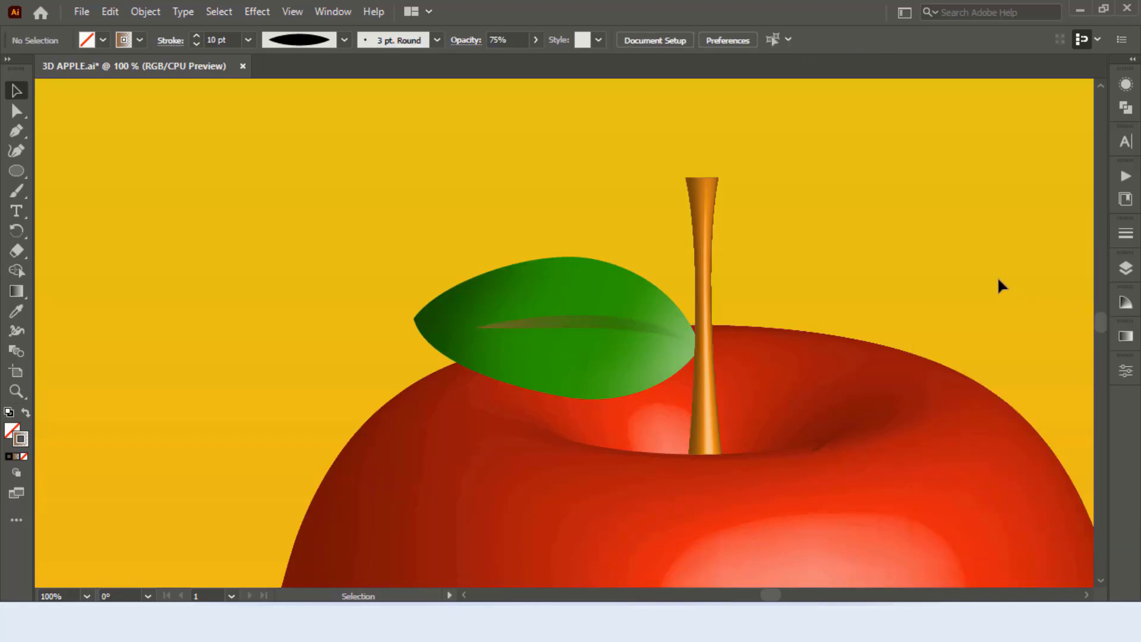
- Stretch the vein slightly further toward the leaf tip
left_click(648, 327)
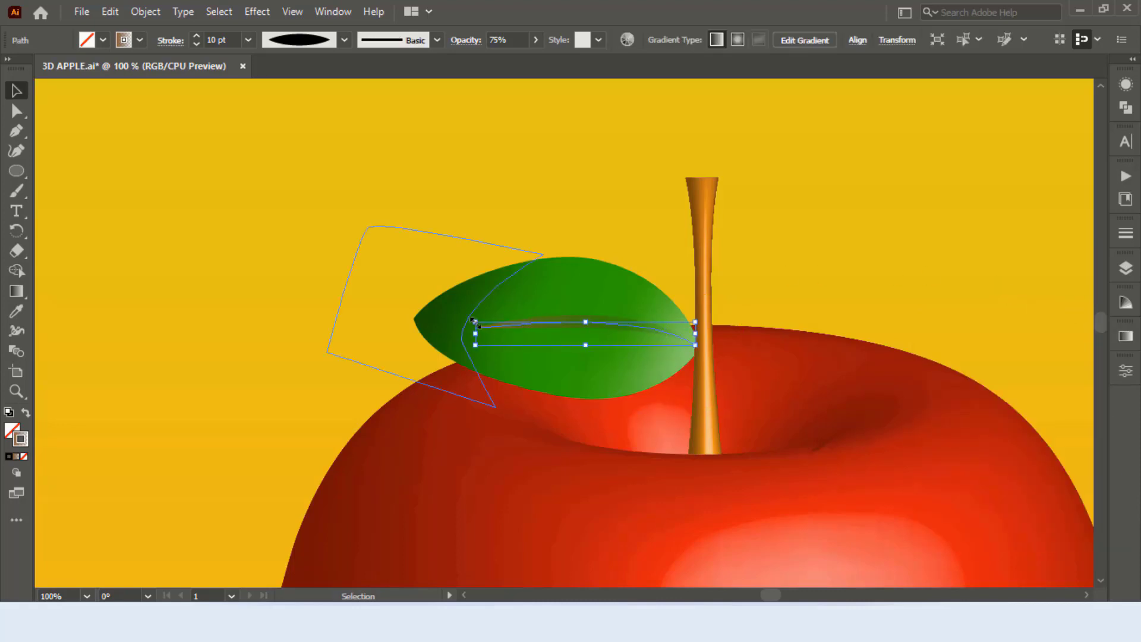
left_click_drag(473, 321, 471, 310)
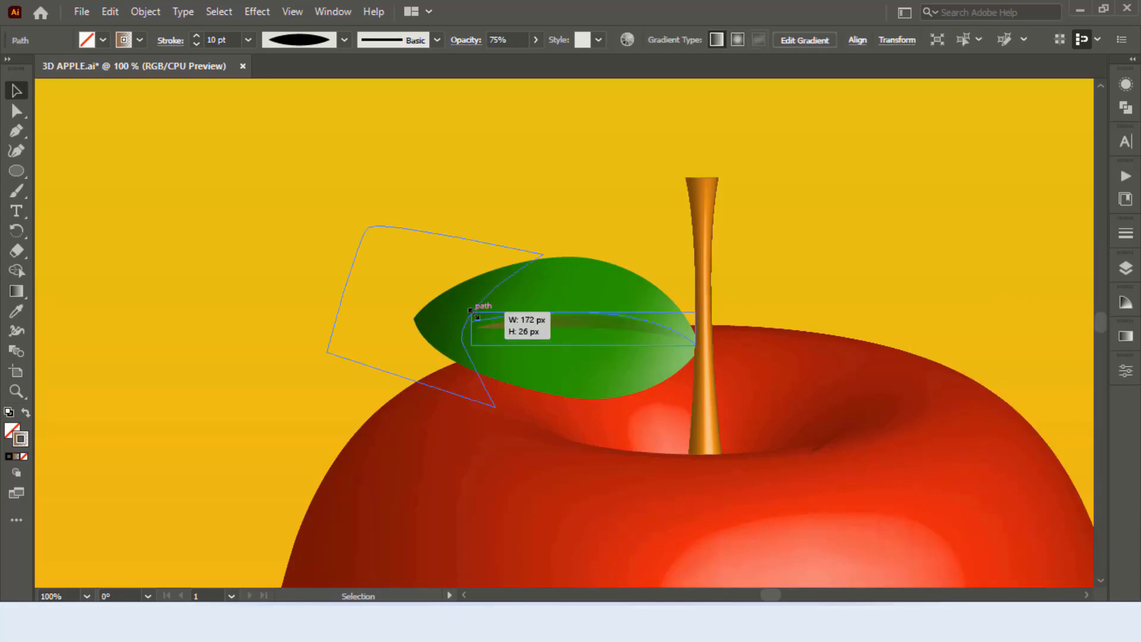
left_click(891, 253)
- Fit the artboard in view and group the leaf with the apple body
key("ctrl+0")
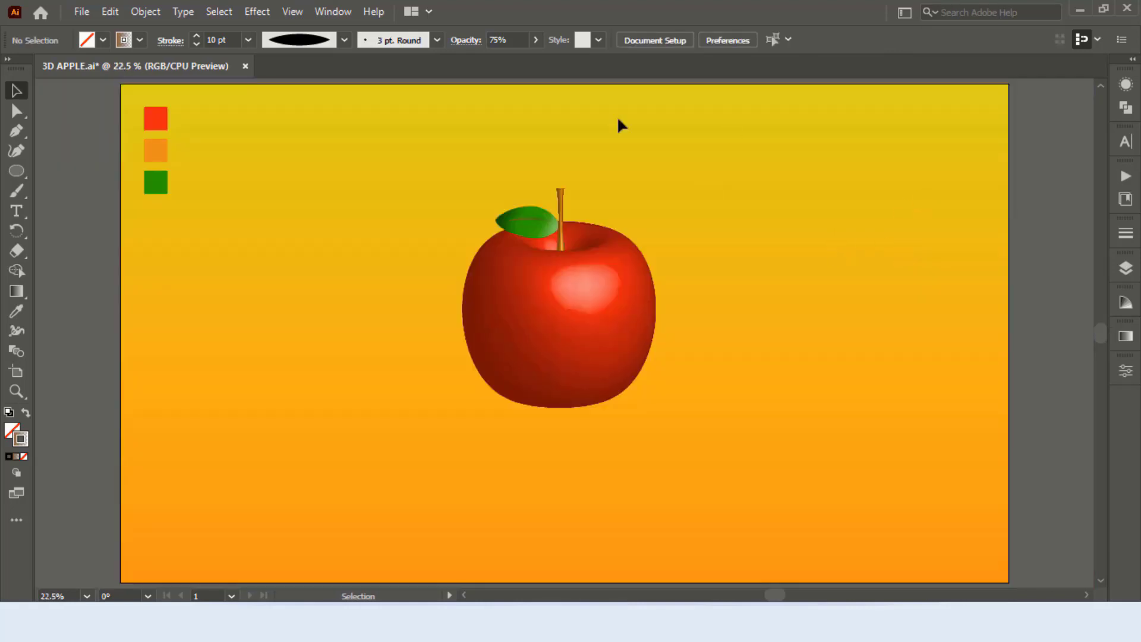
left_click_drag(384, 171, 501, 433)
right_click(578, 296)
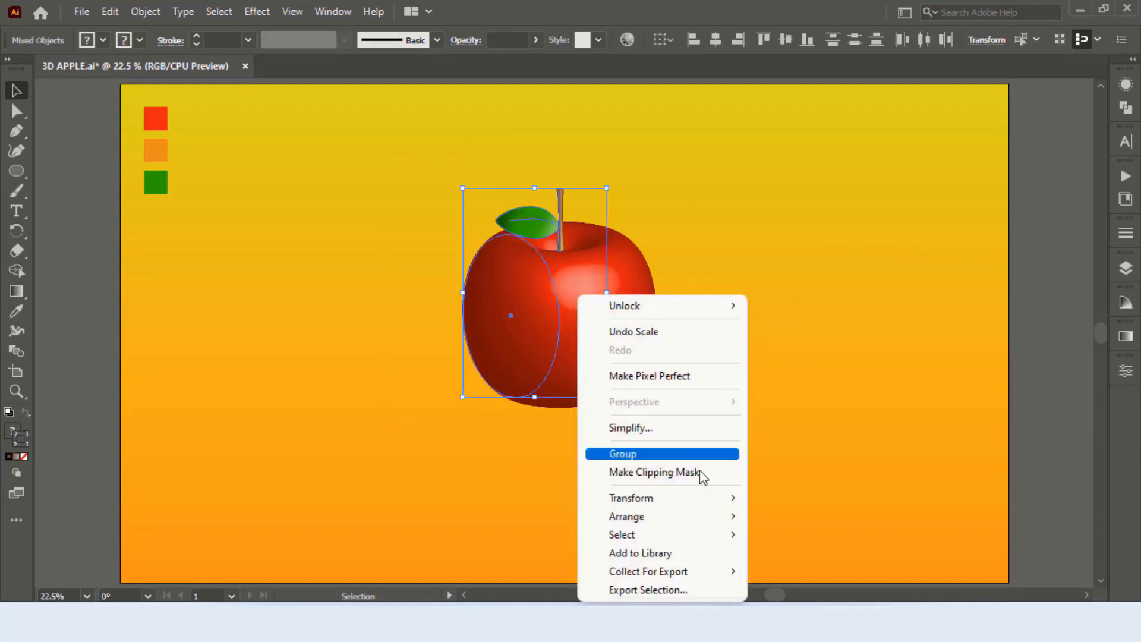
left_click(622, 454)
left_click(782, 295)
- Move the grouped apple to the lower right of the background
left_click_drag(594, 369, 986, 425)
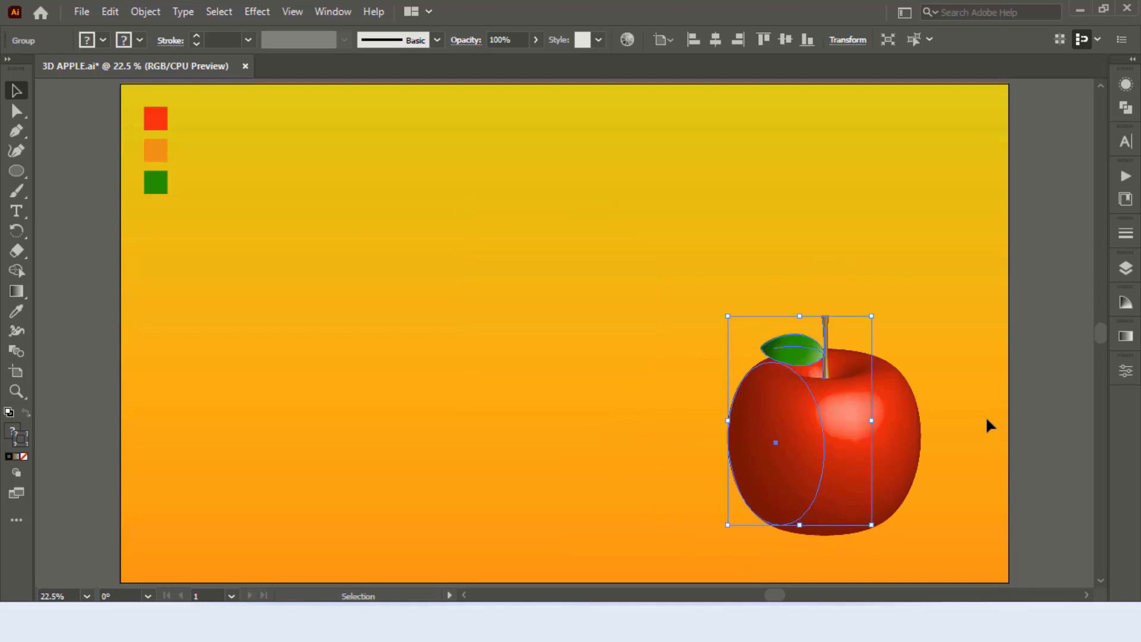
left_click(985, 426)
left_click_drag(877, 443, 820, 437)
left_click(894, 311)
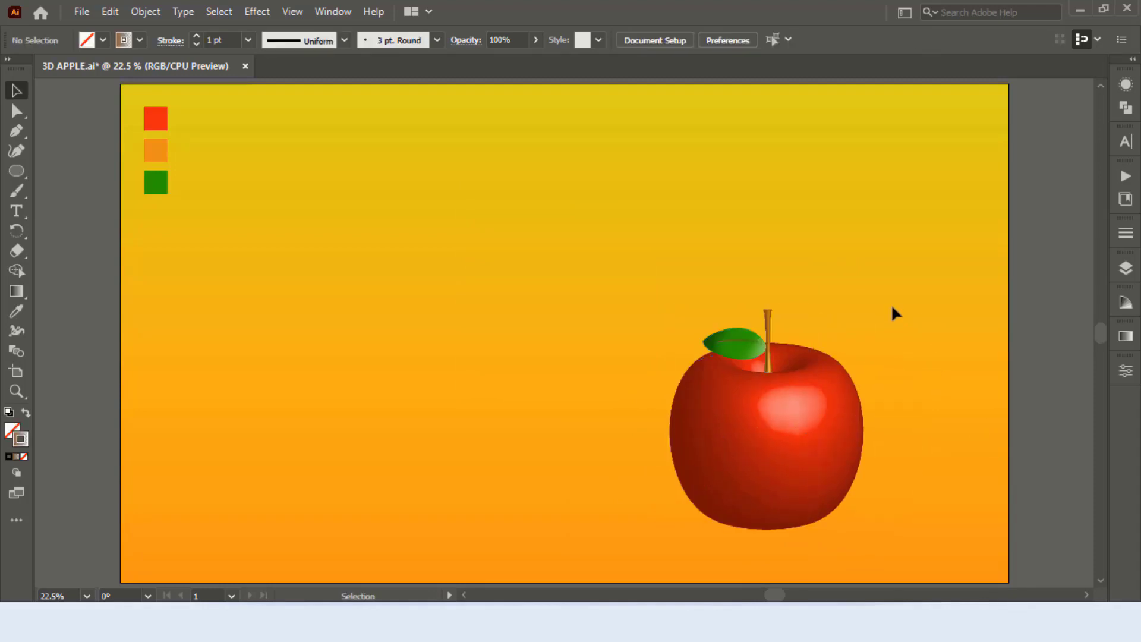
left_click(16, 171)
- Draw a wide tilted ellipse and place it left of the apple
mouse_move(467, 323)
left_mouse_down()
mouse_move(691, 519)
mouse_move(814, 436)
left_mouse_up()
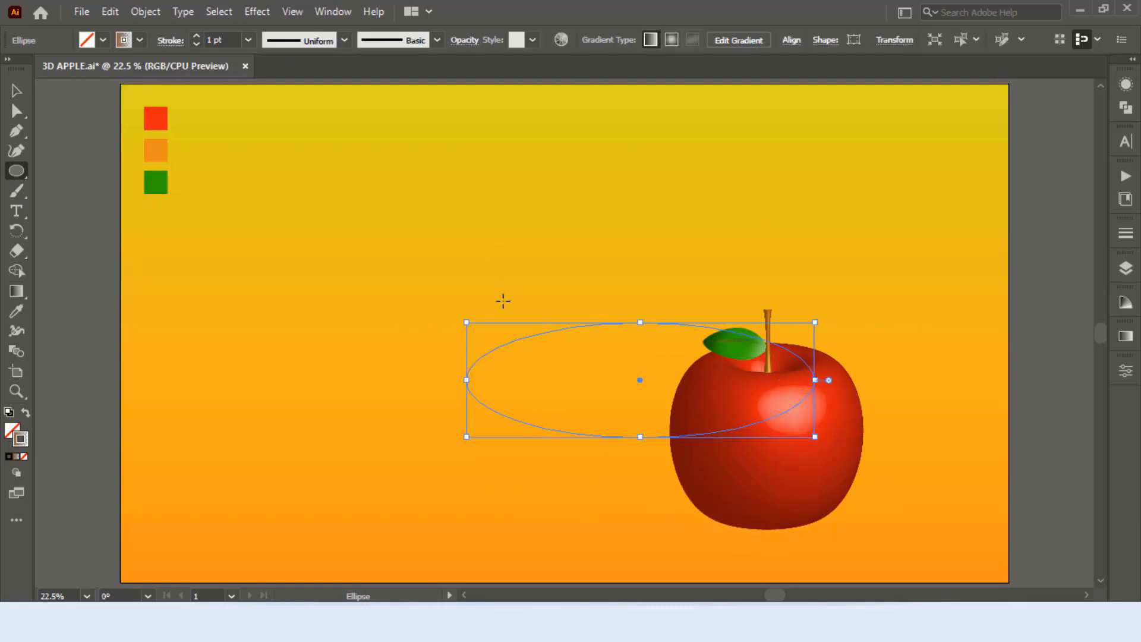
left_click_drag(460, 320, 480, 259)
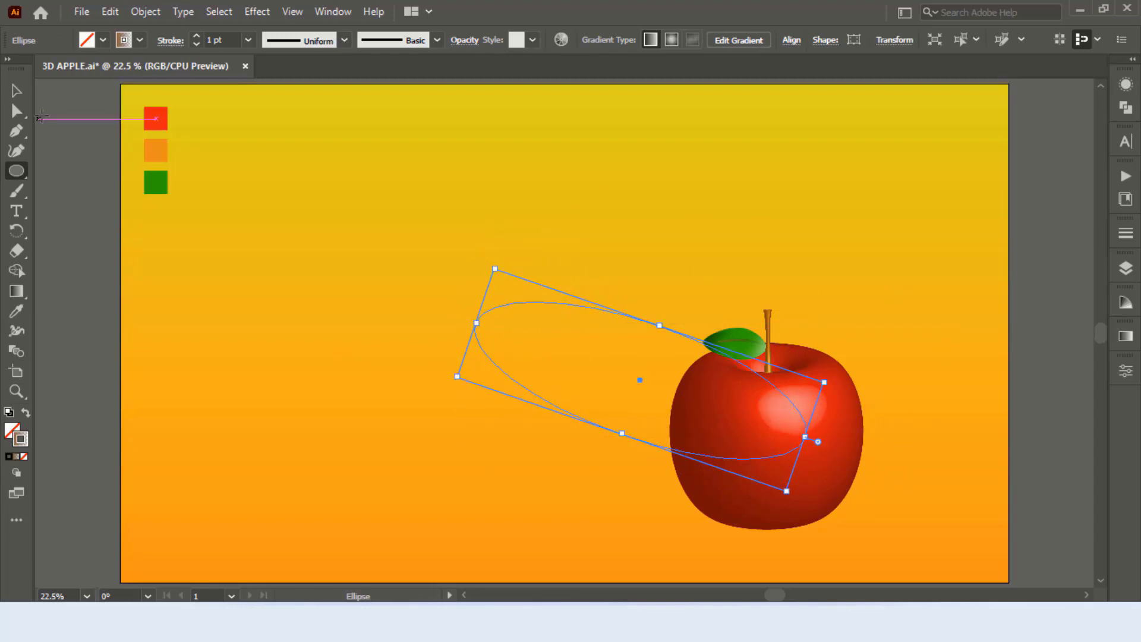
key("v")
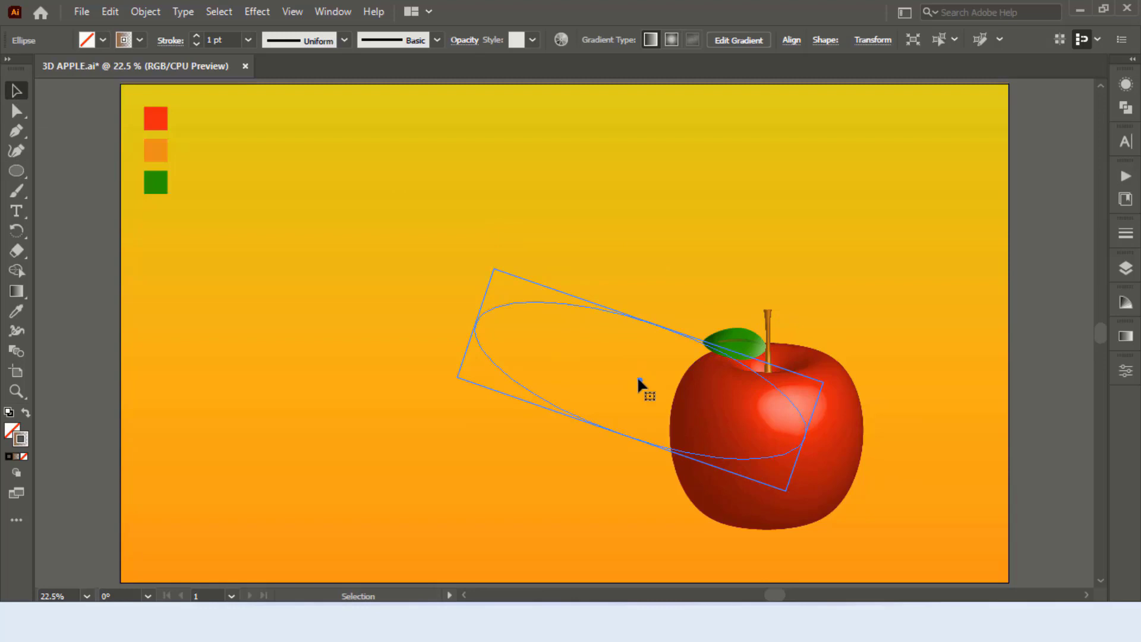
left_click_drag(637, 376, 426, 413)
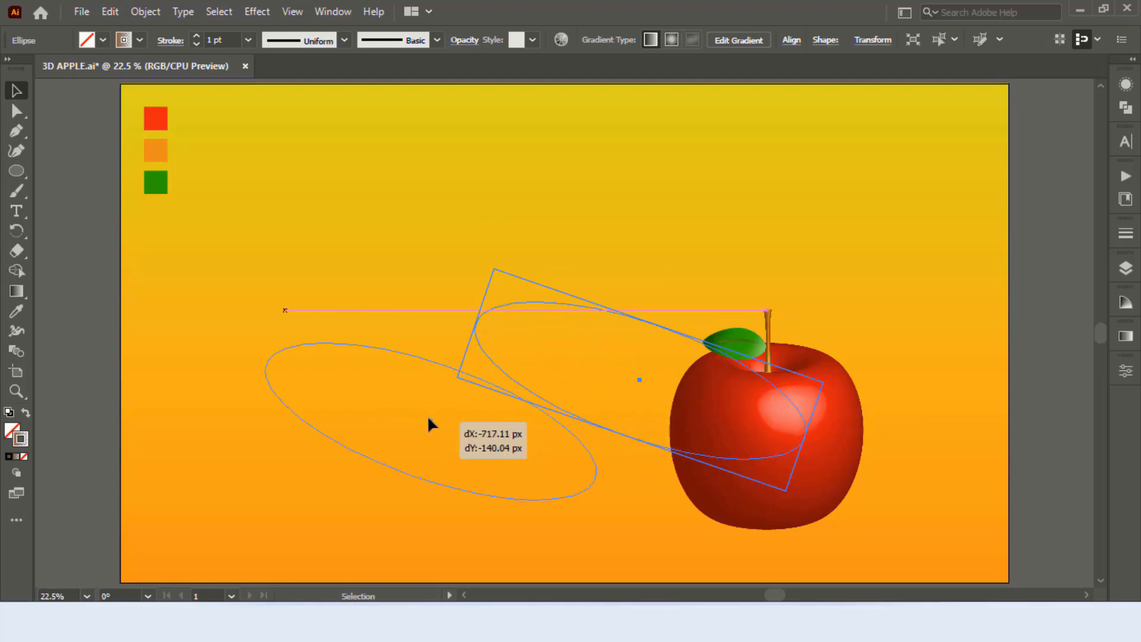
- Position a second, steeper-tilted ellipse above the first and select both
left_click_drag(633, 337, 492, 276)
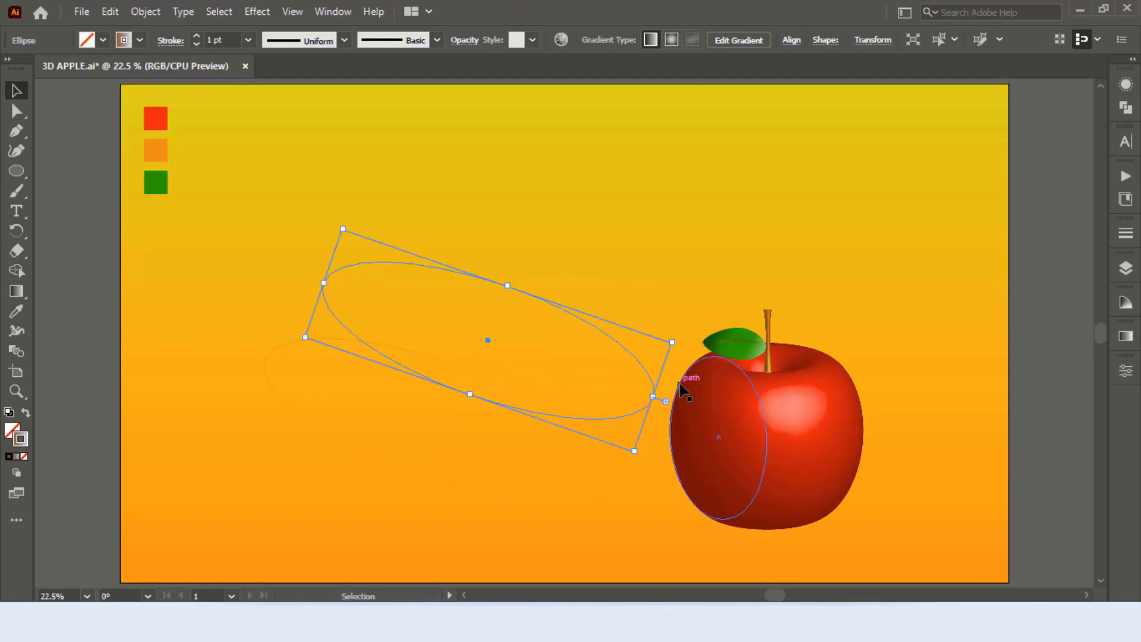
left_click_drag(679, 337, 678, 367)
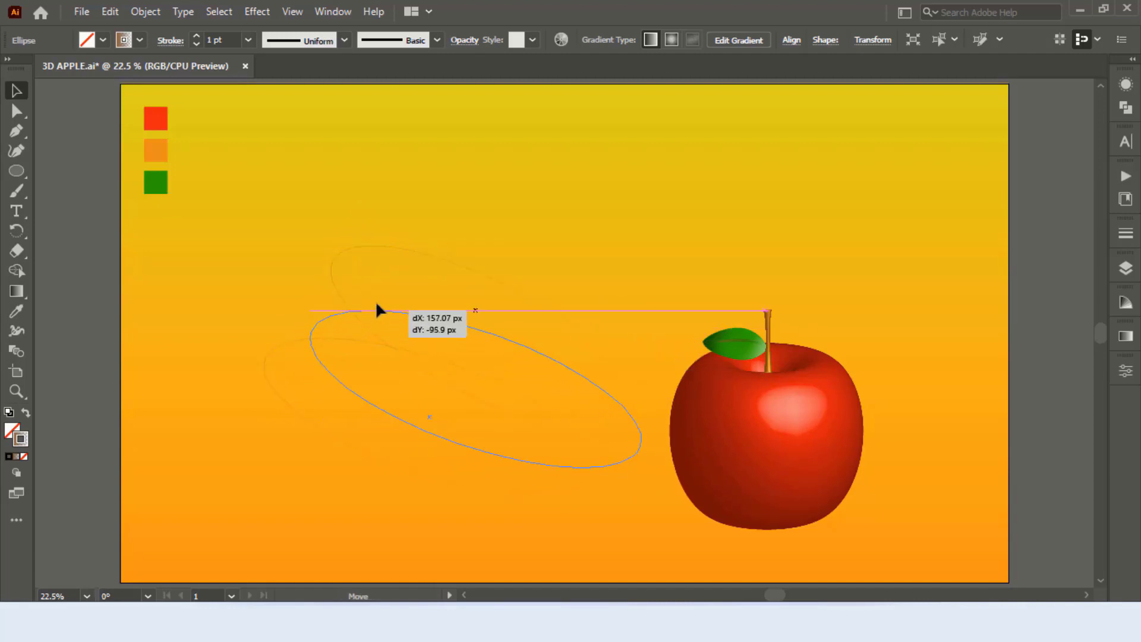
left_click_drag(330, 341, 376, 273)
left_click(618, 214)
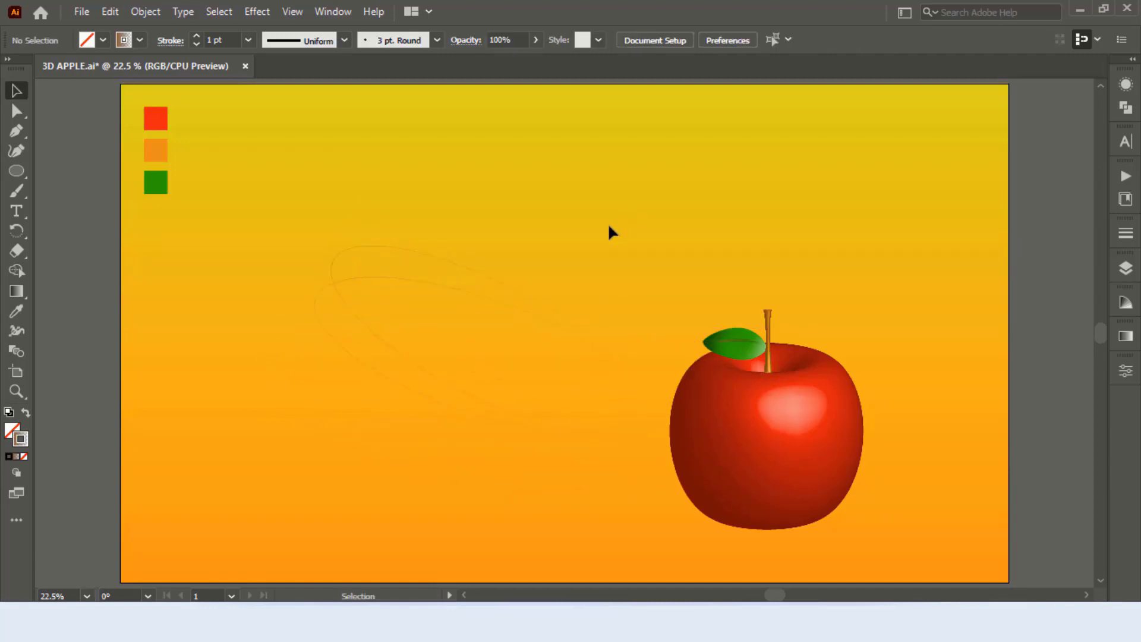
left_click(489, 278)
left_click_drag(358, 202, 373, 195)
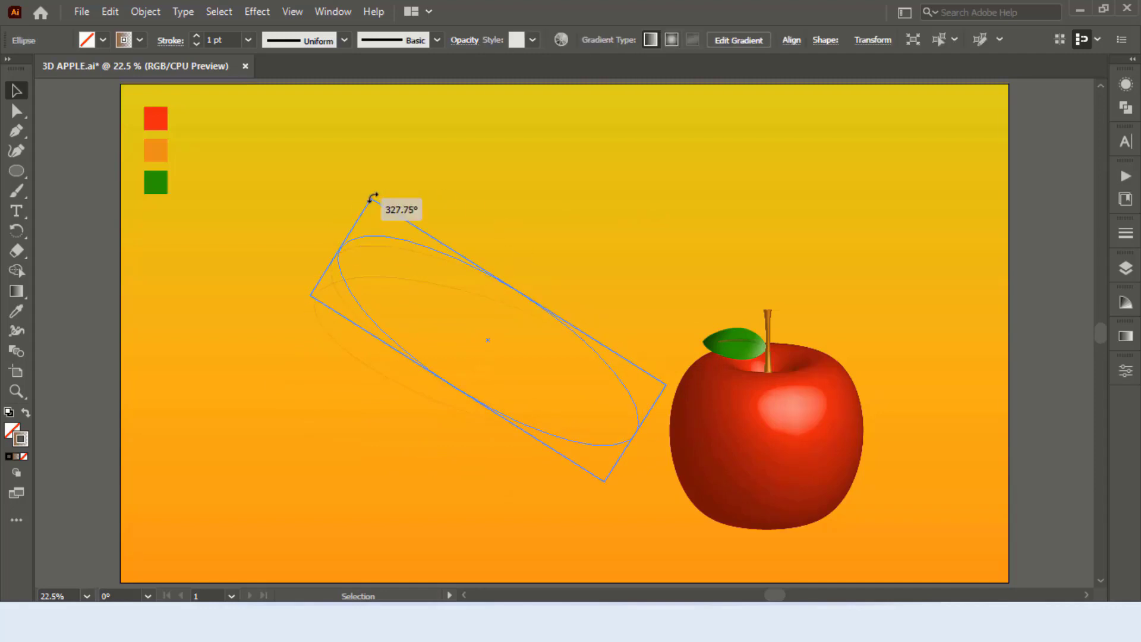
left_click(593, 201)
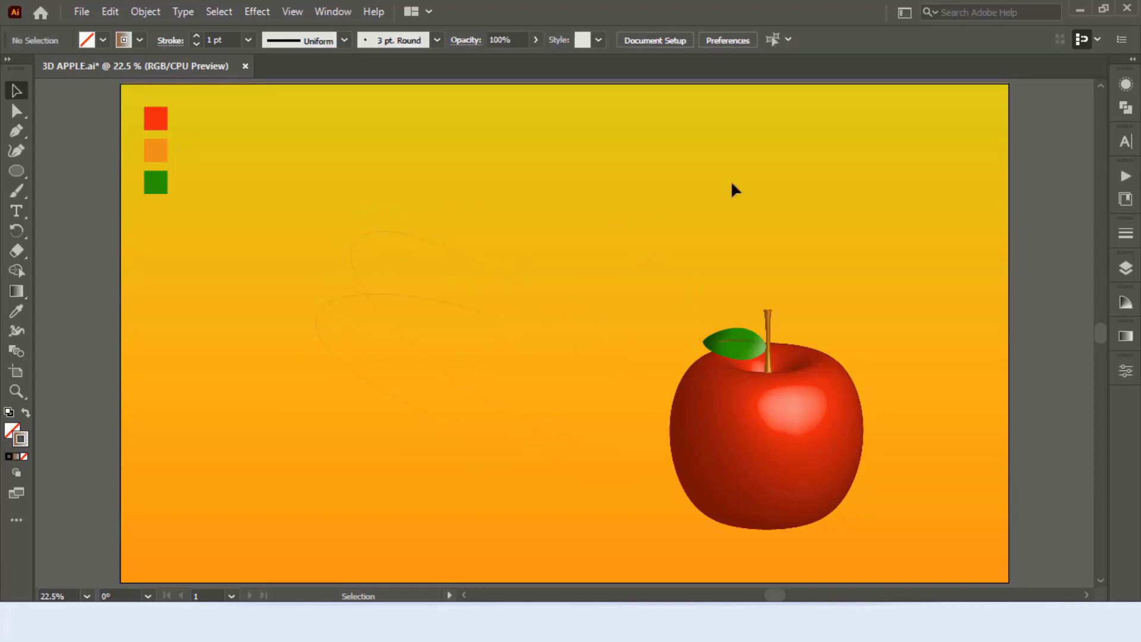
left_click_drag(567, 201, 419, 443)
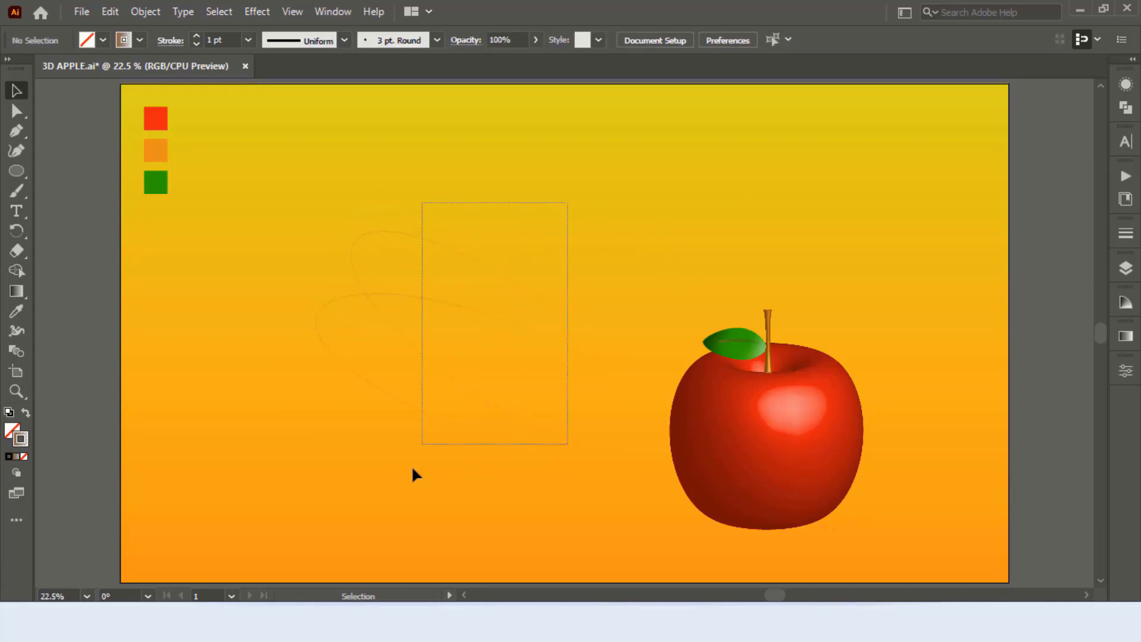
- Apply a gradient to the ellipses with a black left stop
left_click(1126, 338)
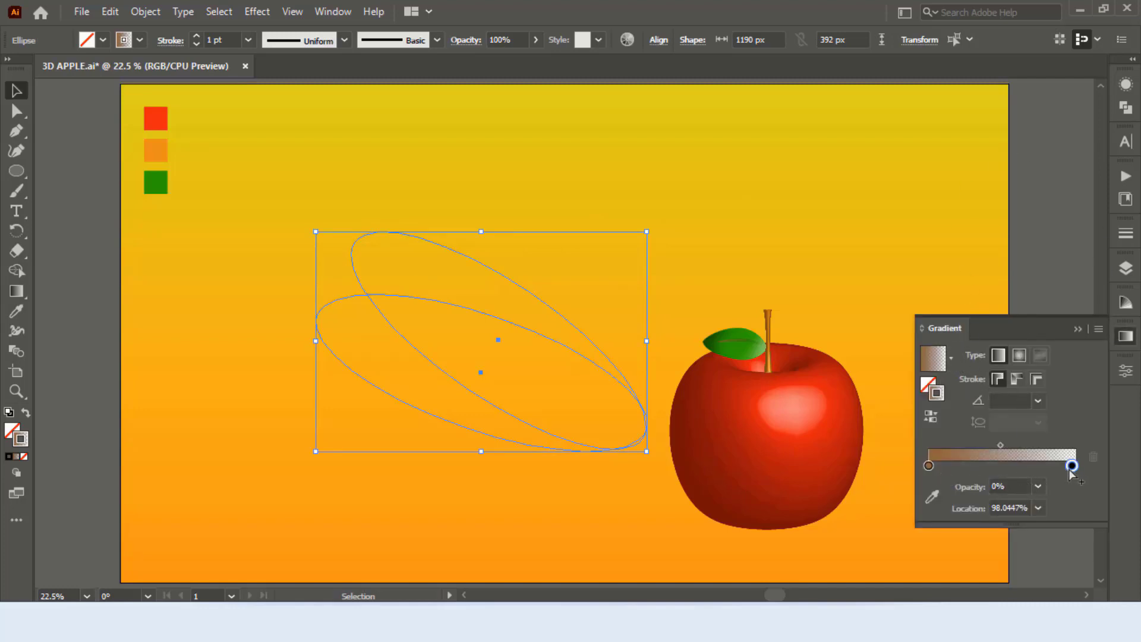
double_click(929, 468)
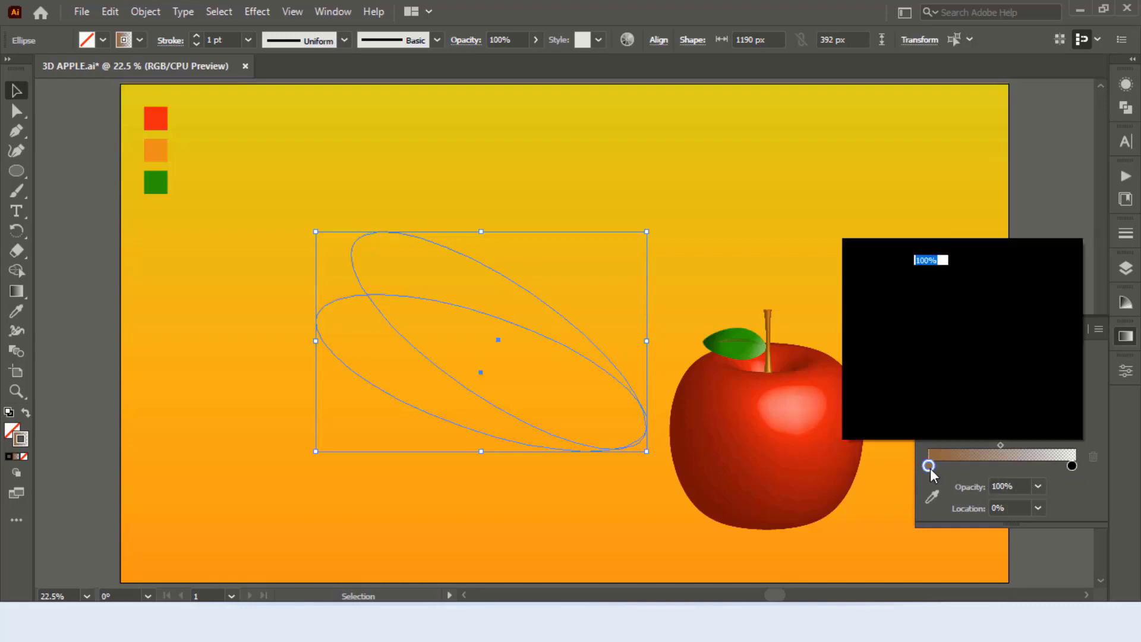
left_click(896, 281)
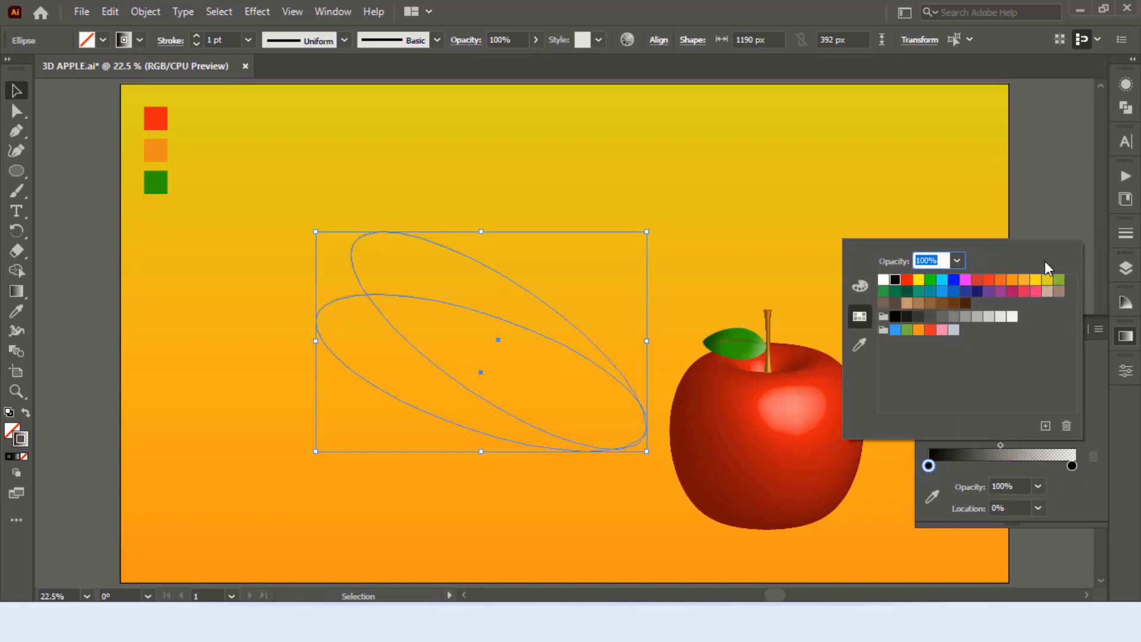
left_click(1067, 215)
left_click(24, 414)
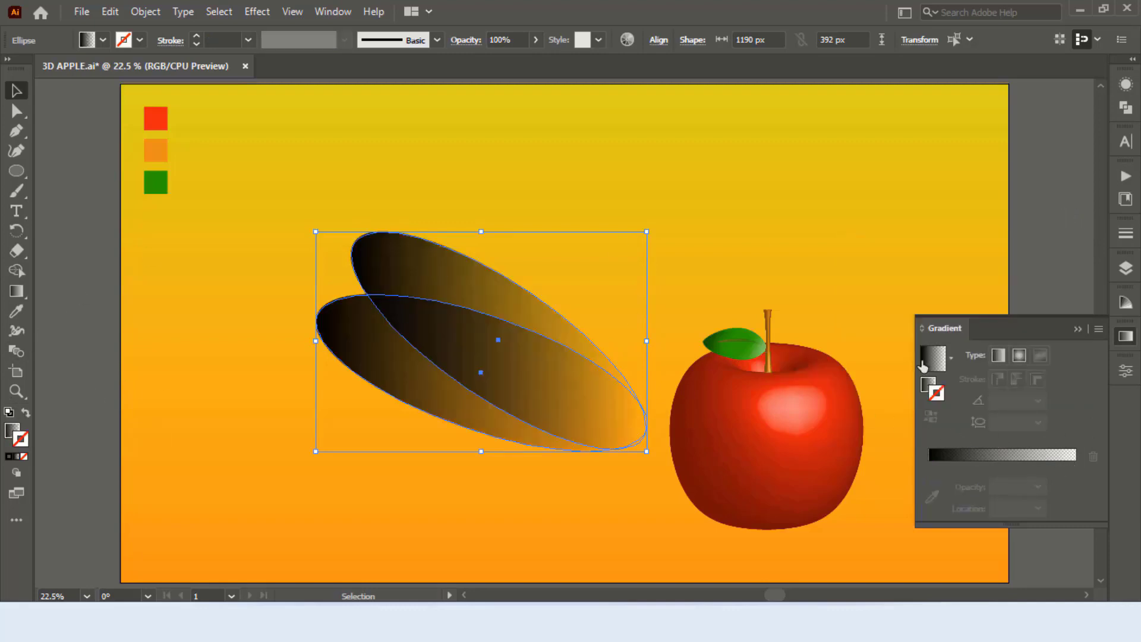
left_click(922, 365)
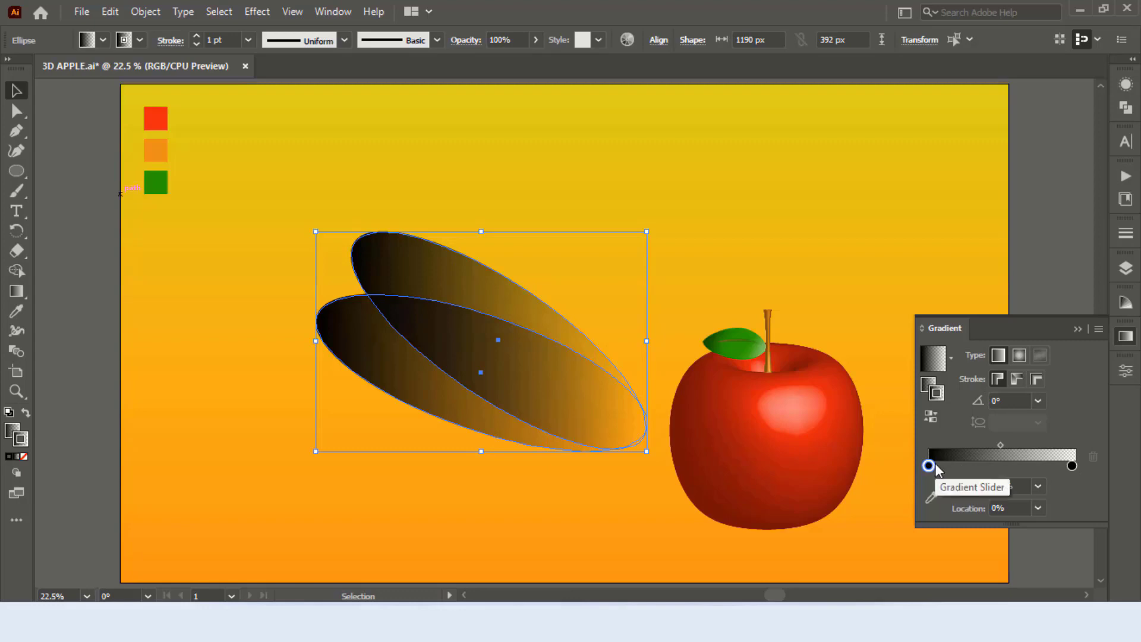
- Adjust the gradient midpoint and stops, and remove the shapes' outline
left_click_drag(1071, 465, 930, 466)
key("ctrl+z")
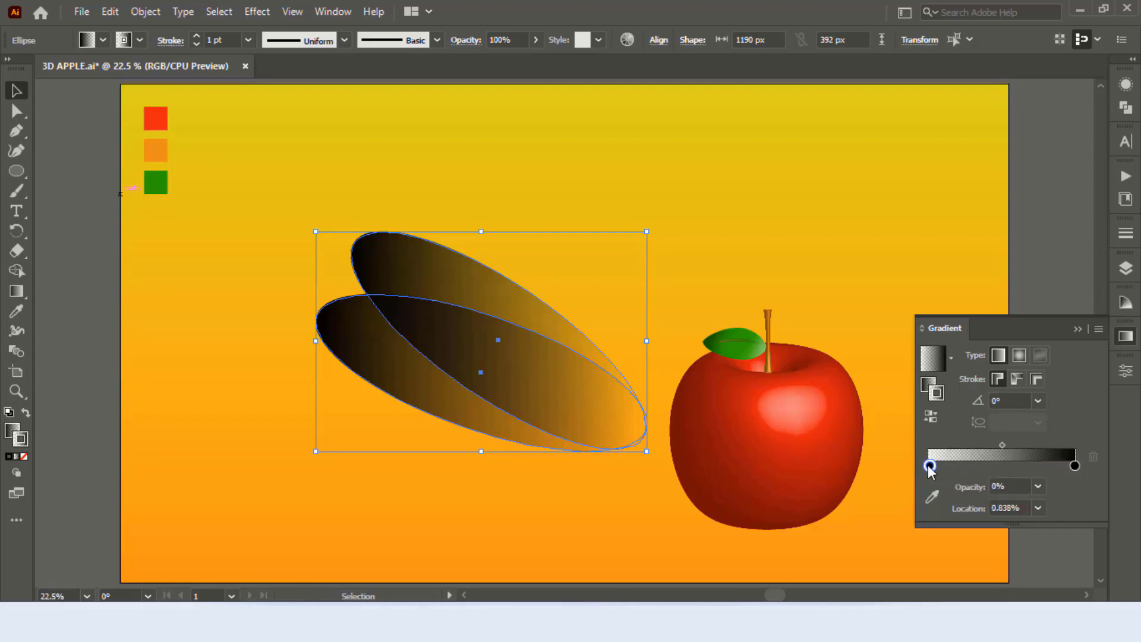
left_click_drag(1002, 445, 965, 446)
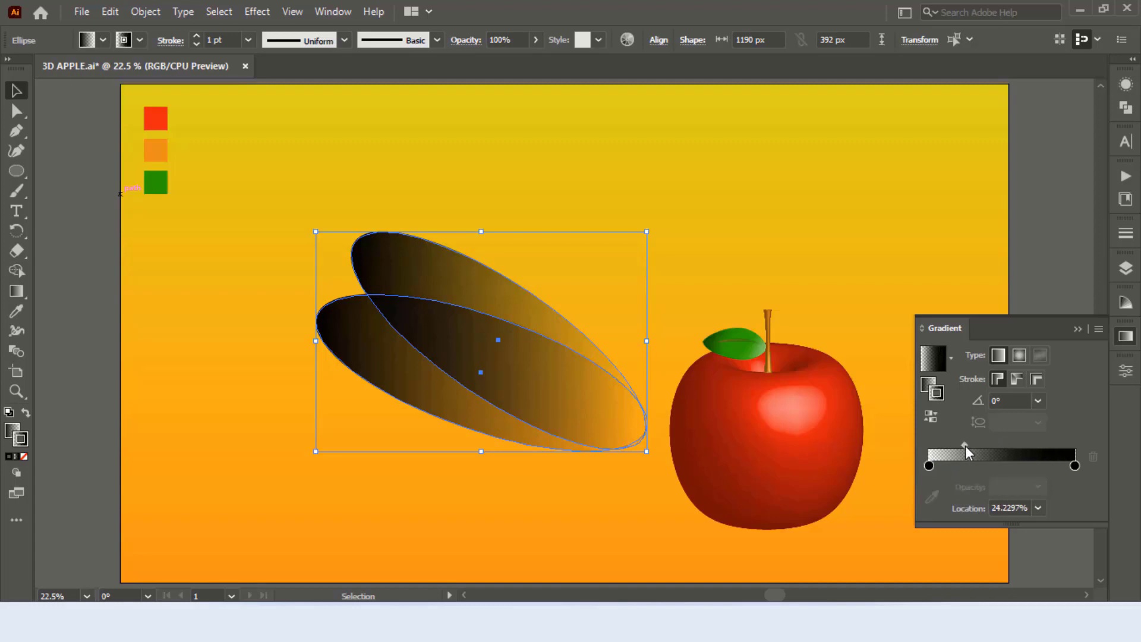
left_click(48, 391)
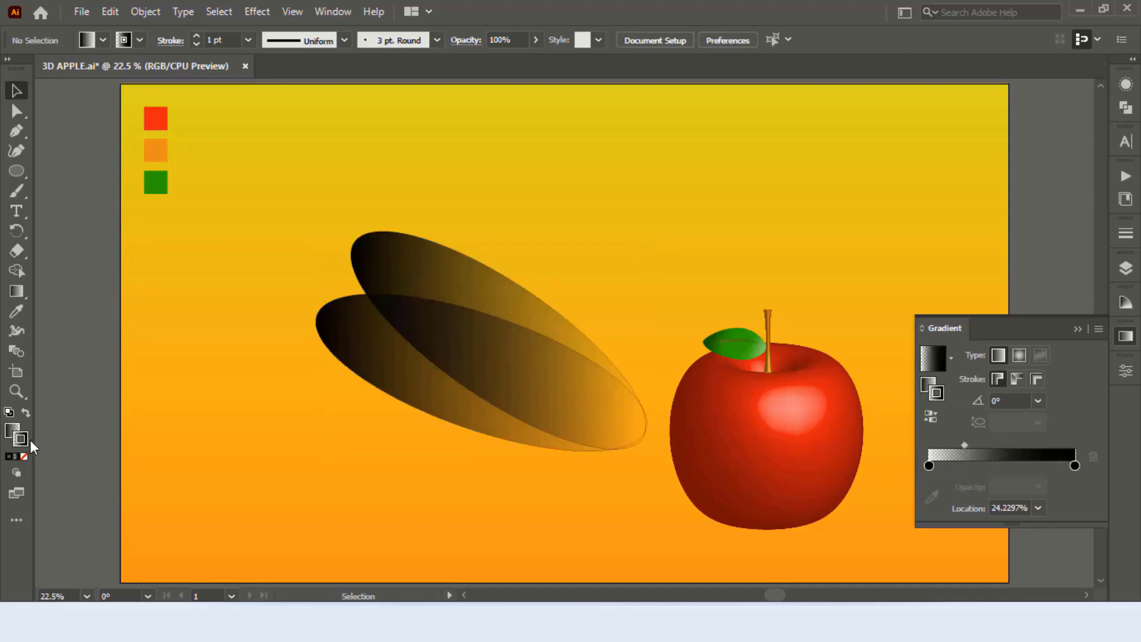
left_click(24, 455)
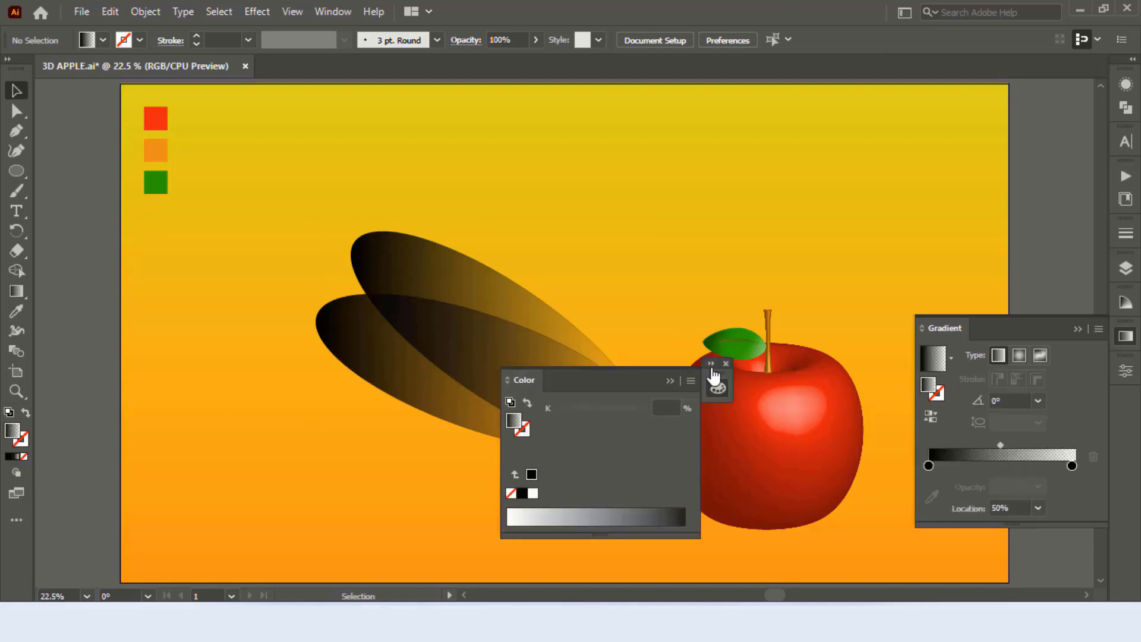
left_click(725, 364)
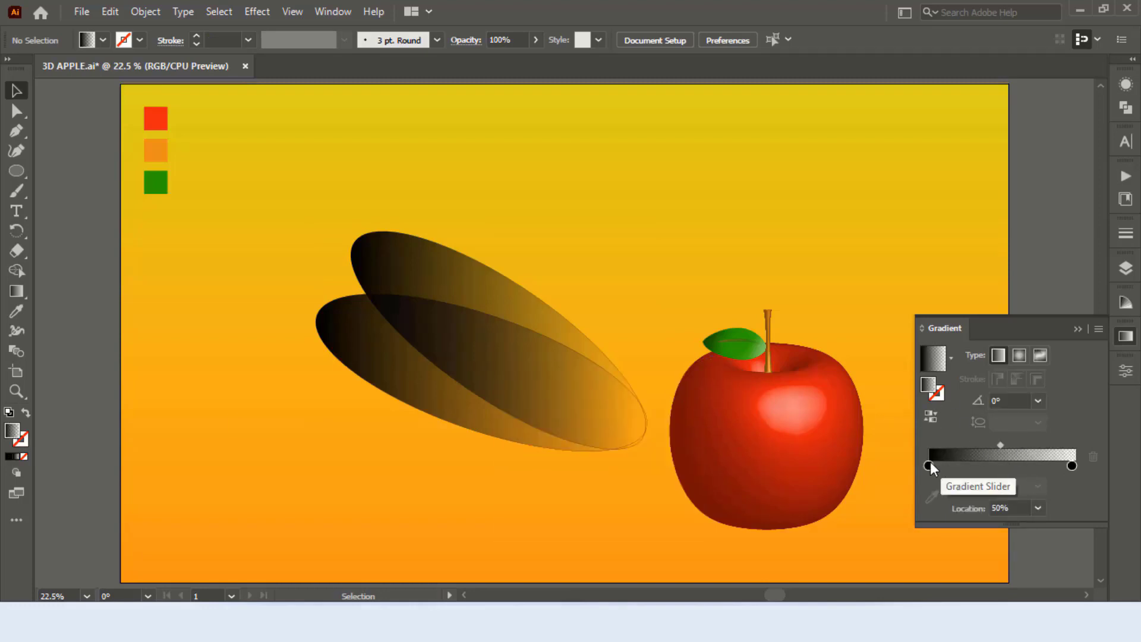
mouse_move(928, 465)
left_mouse_down()
mouse_move(1005, 465)
mouse_move(925, 464)
left_mouse_up()
left_click(1071, 466)
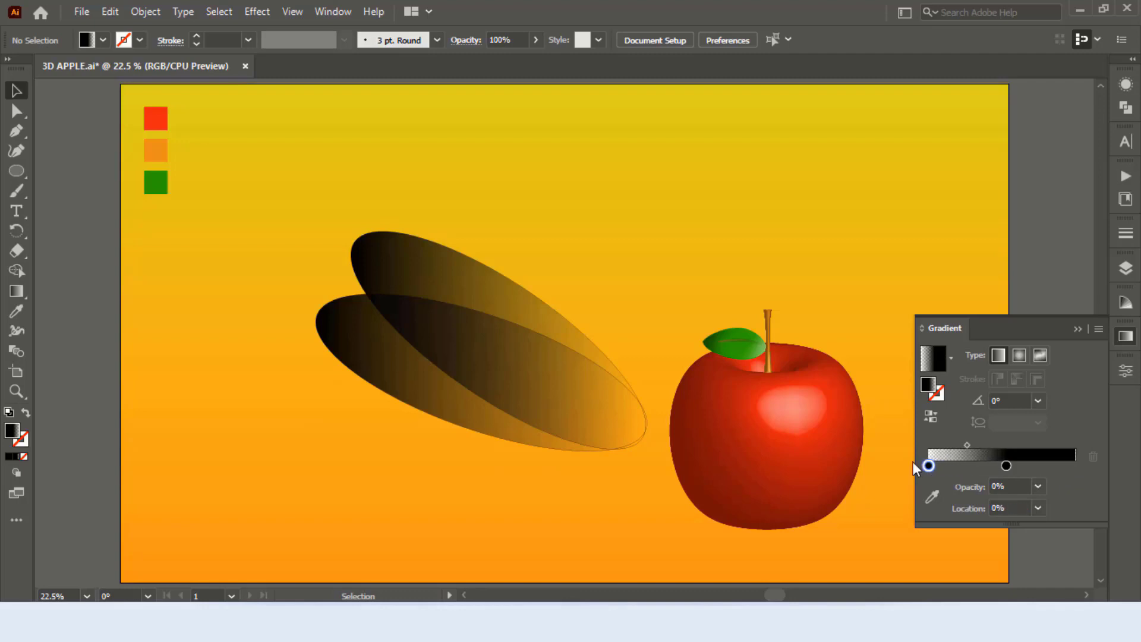
left_click_drag(1006, 465, 1075, 465)
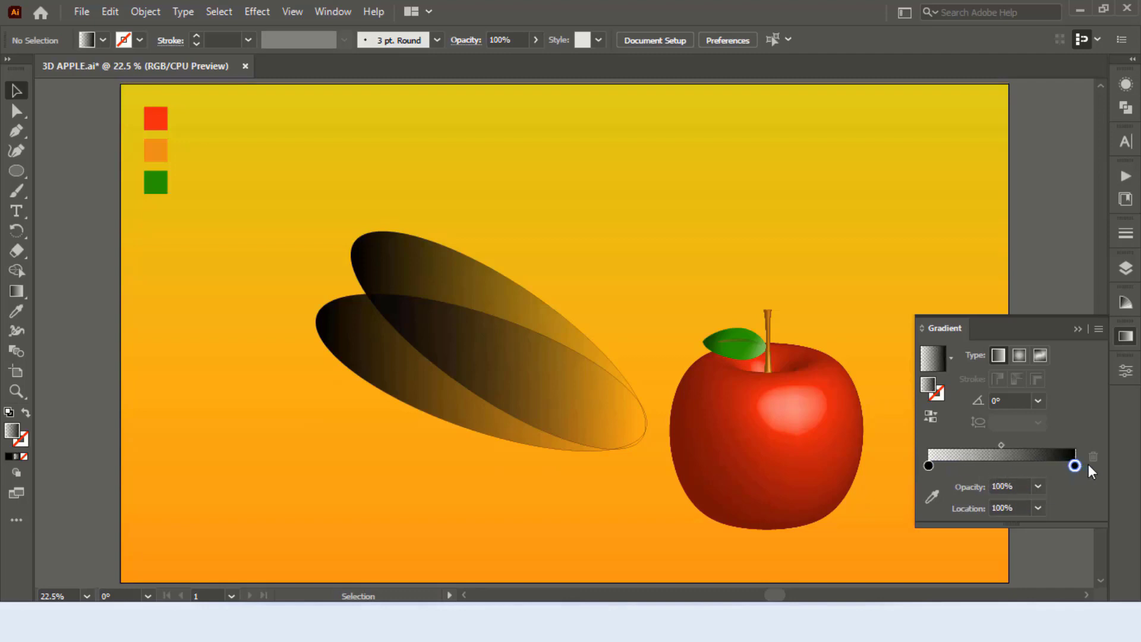
- Reverse the gradient on both ellipses so transparent starts on the left
left_click(421, 351)
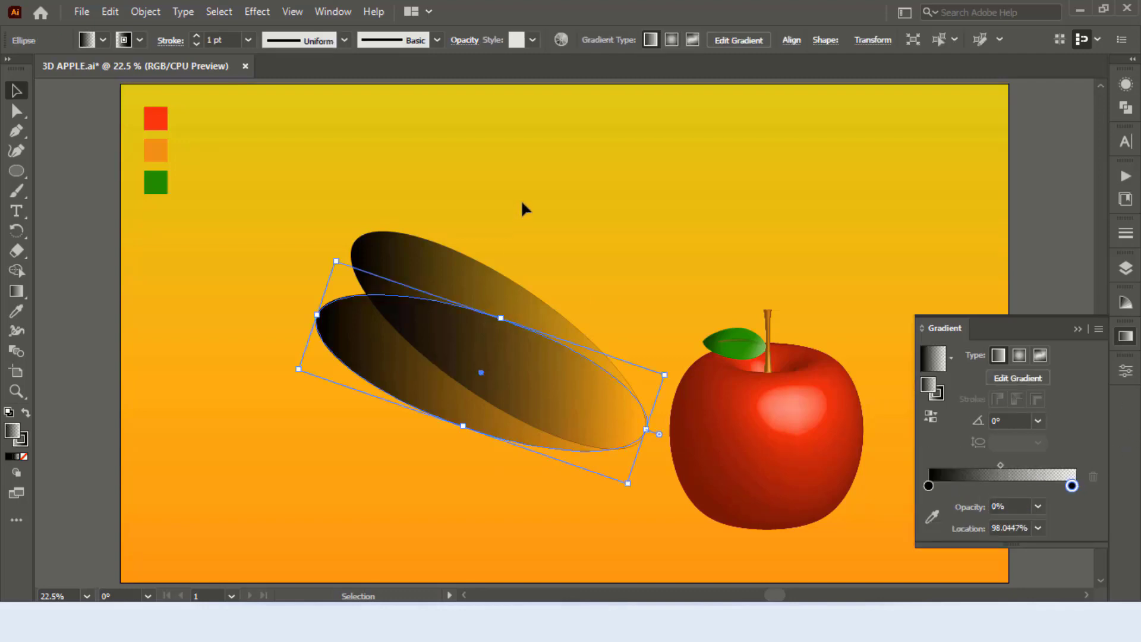
left_click_drag(486, 197, 469, 429)
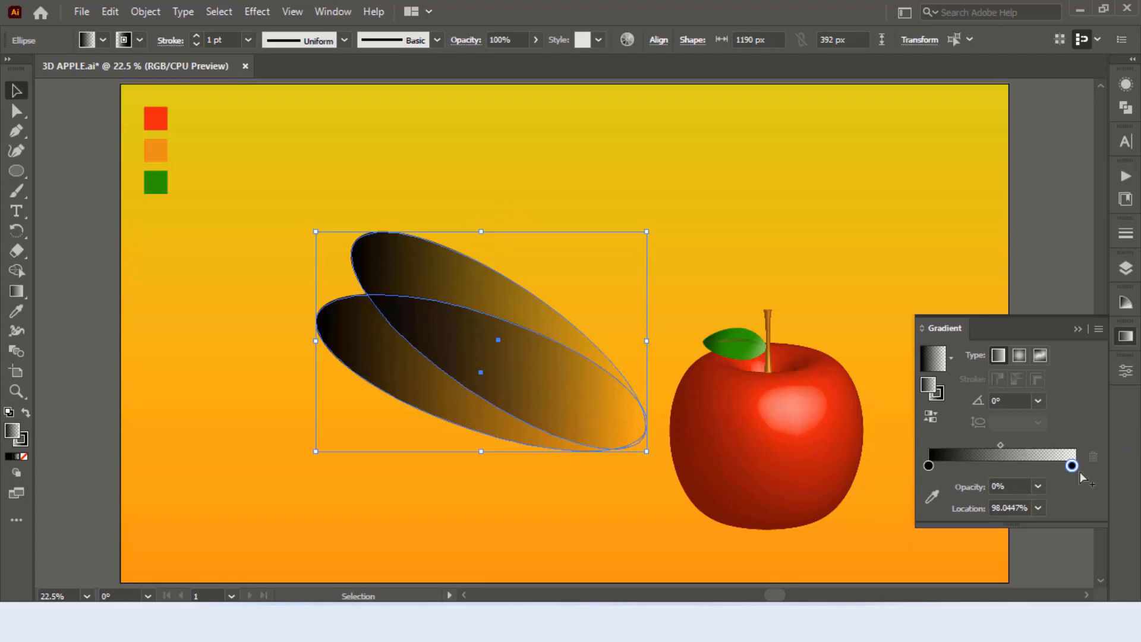
left_click_drag(1071, 466, 1001, 465)
left_click(928, 465)
left_click_drag(928, 465, 1075, 466)
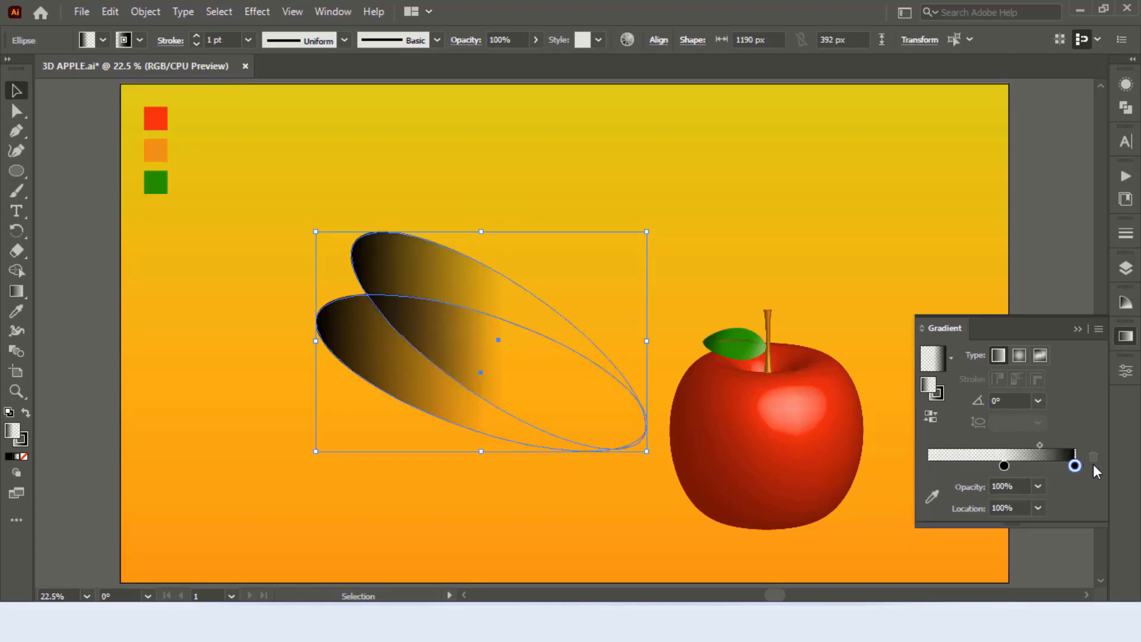
left_click_drag(1003, 467, 928, 466)
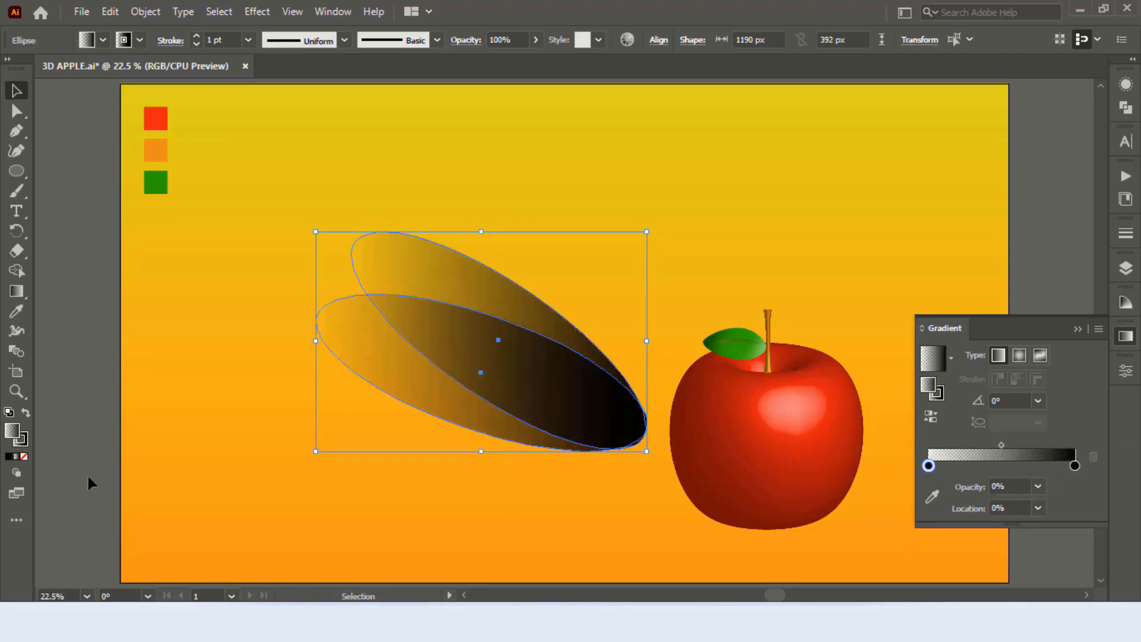
- Set both ellipses' stroke to None and reselect the pair
left_click(24, 442)
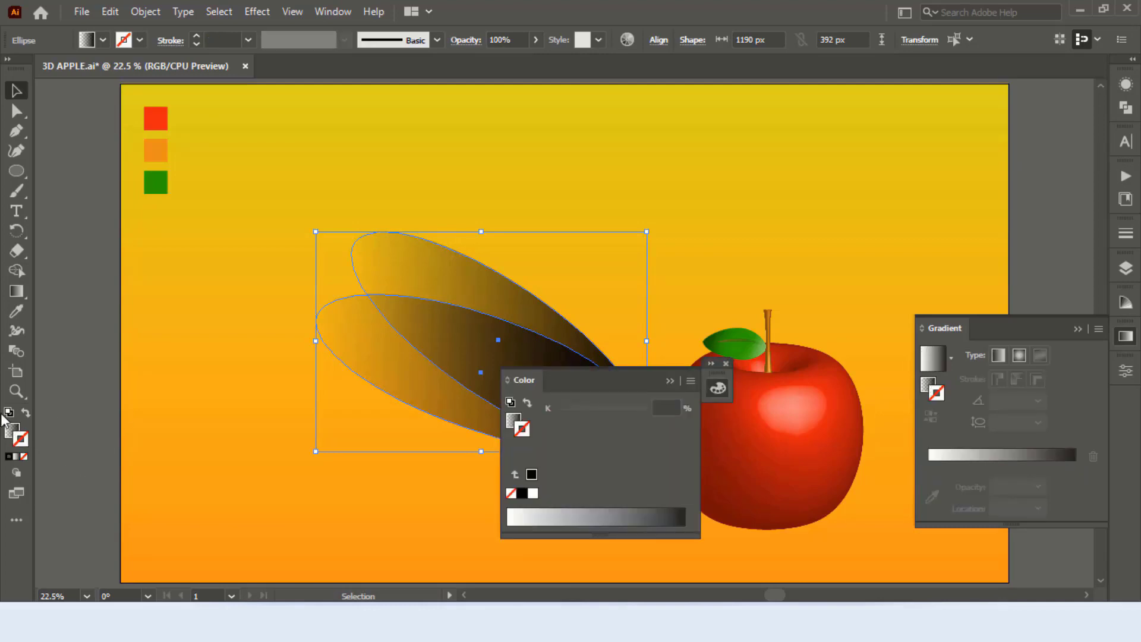
left_click(13, 430)
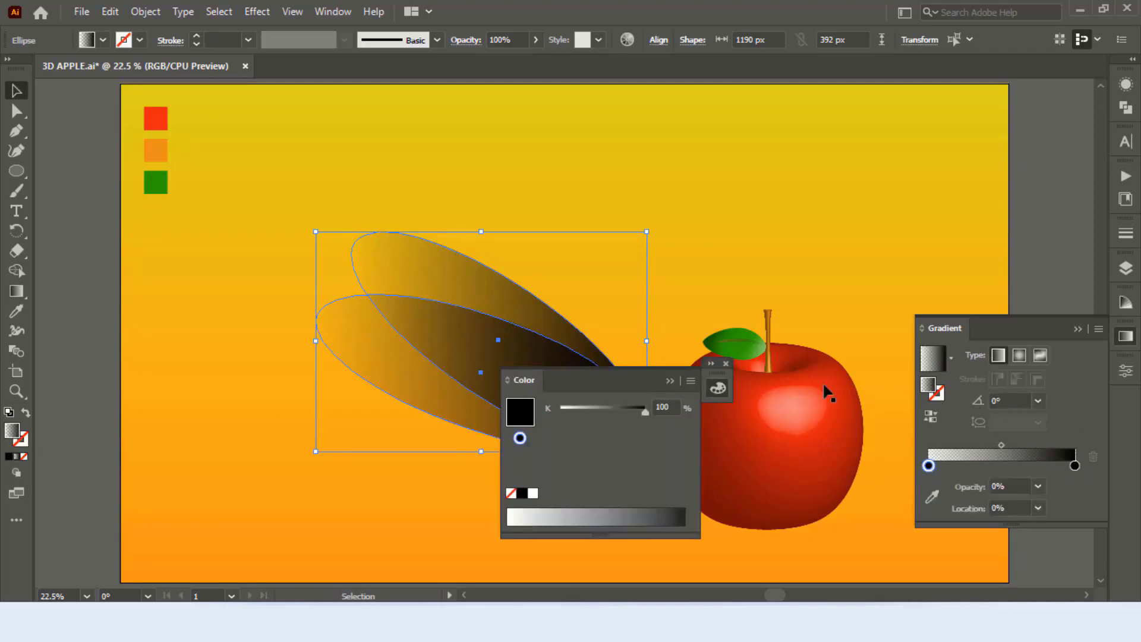
left_click(726, 363)
left_click(745, 190)
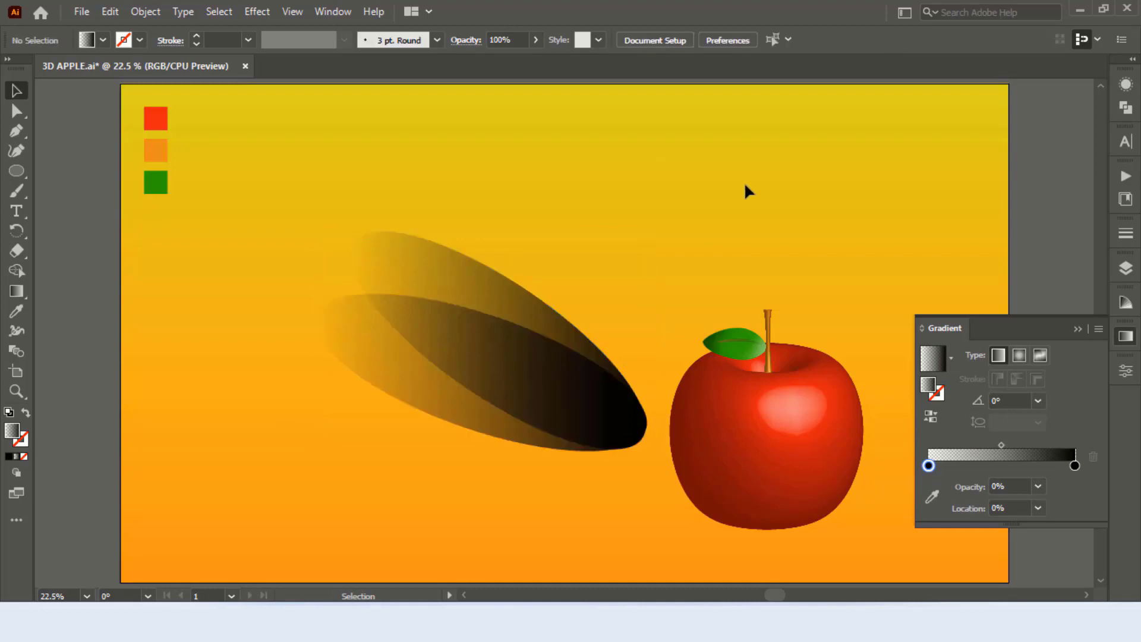
left_click(568, 348)
left_click(626, 217)
left_click_drag(527, 214, 485, 510)
- Group the two shadow ellipses and set the black gradient stop to 80% opacity
right_click(464, 336)
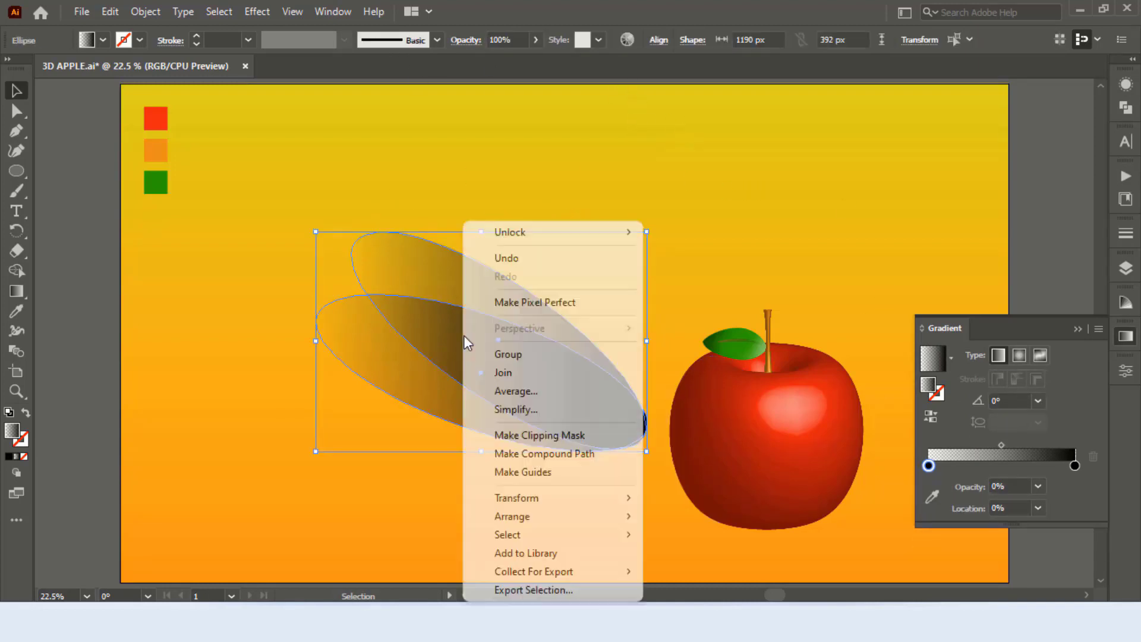
left_click(563, 358)
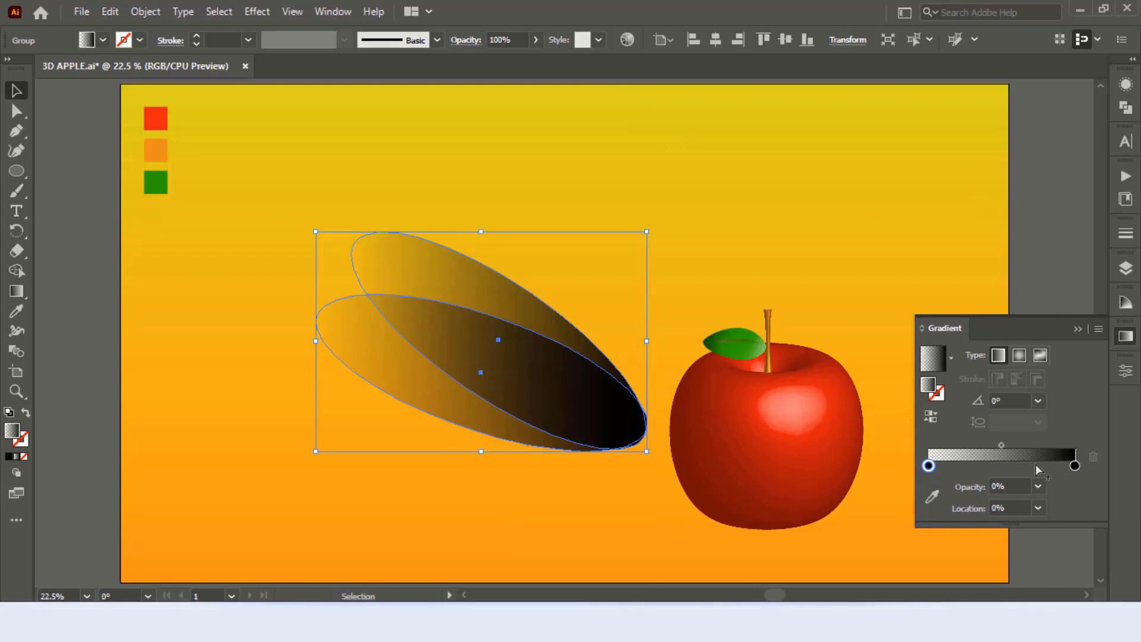
left_click_drag(1001, 444, 988, 444)
left_click(1074, 465)
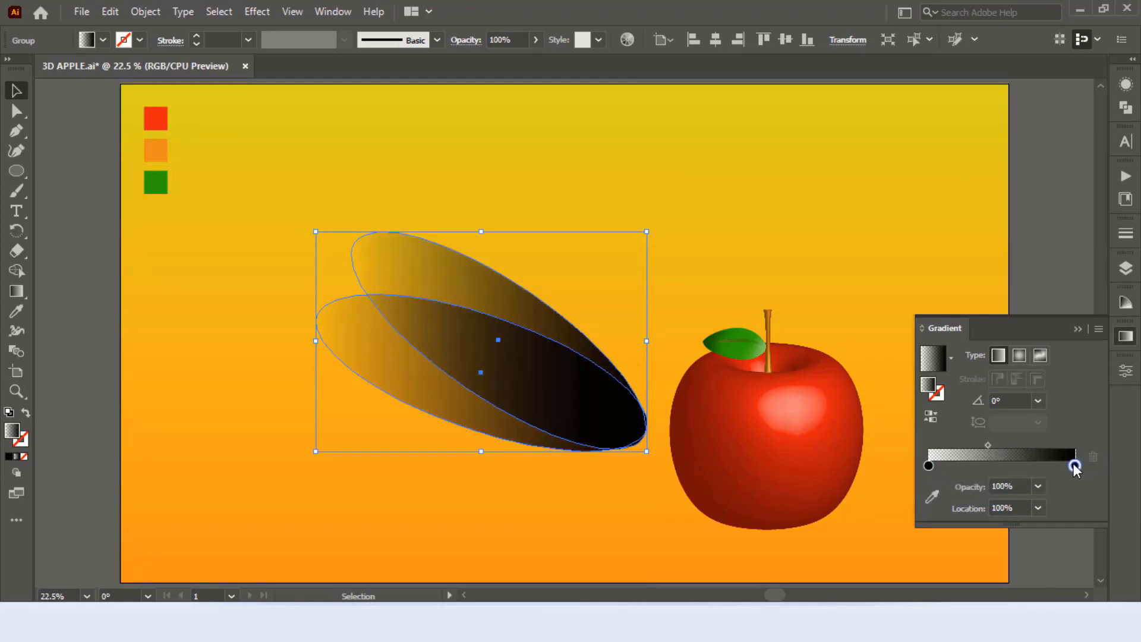
left_click(1036, 488)
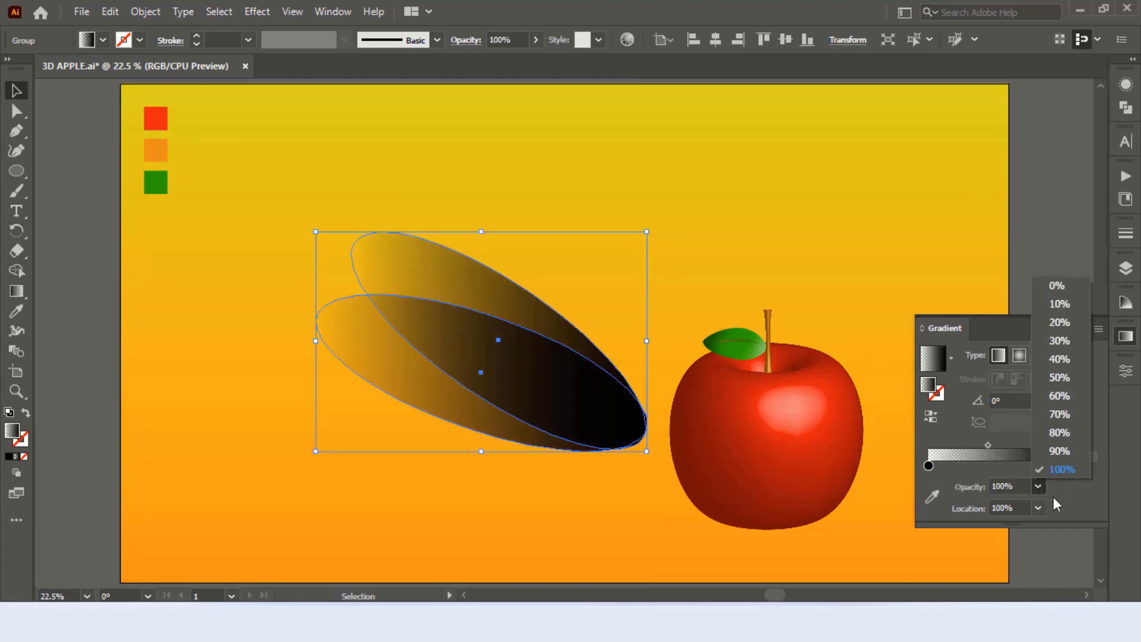
left_click(1059, 432)
- Apply a Gaussian Blur with a 20-pixel radius to the shadow group
left_click(1077, 329)
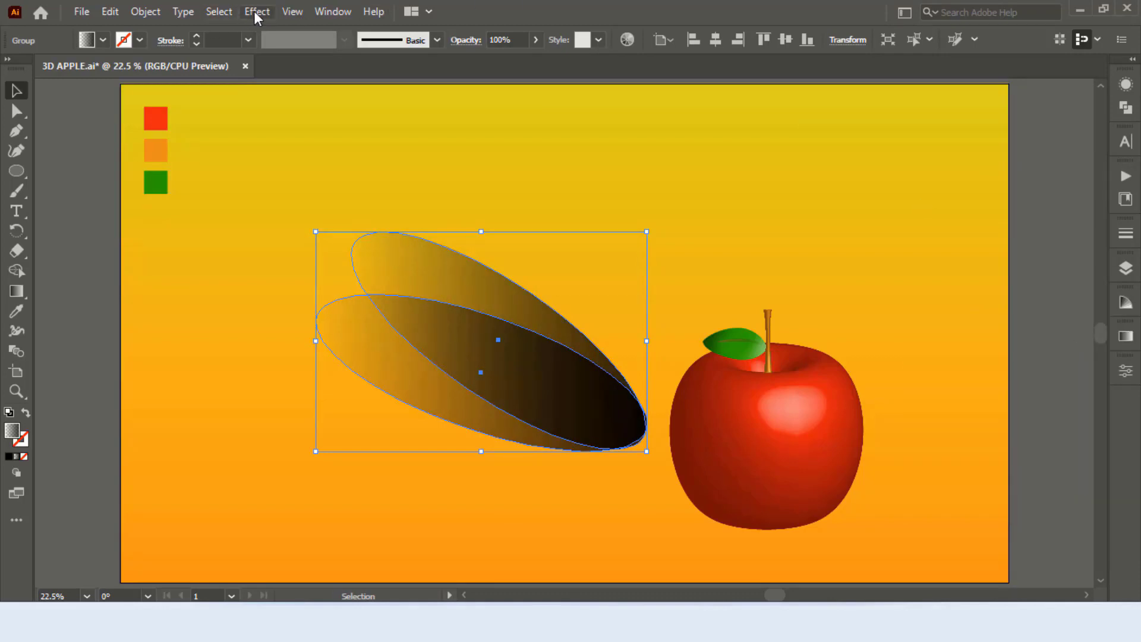
left_click(257, 11)
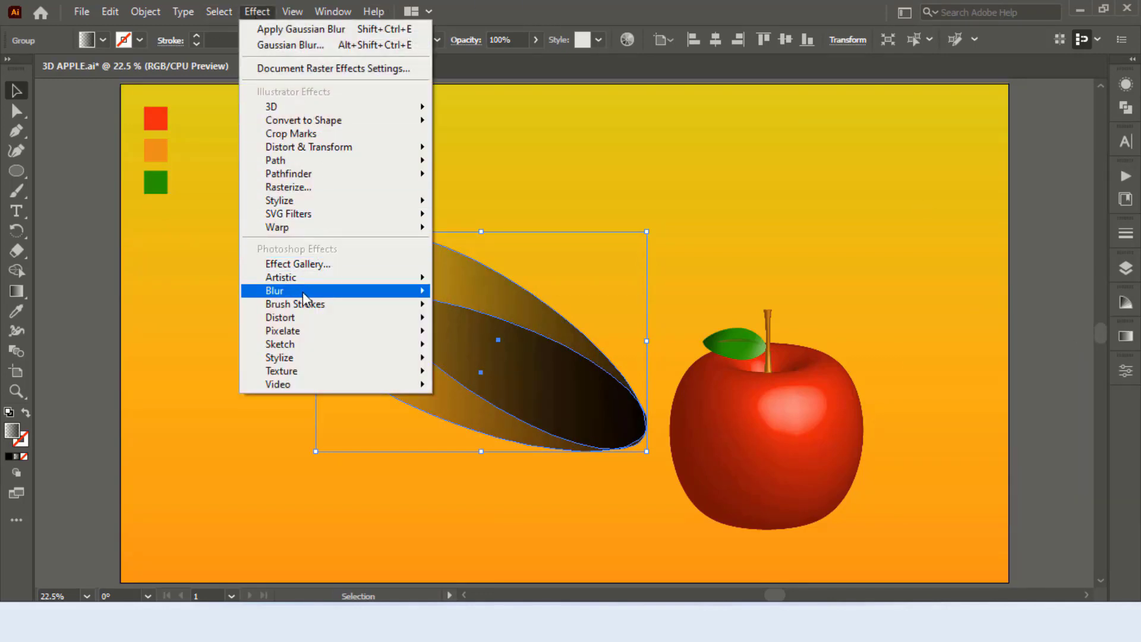
mouse_move(275, 291)
left_click(470, 297)
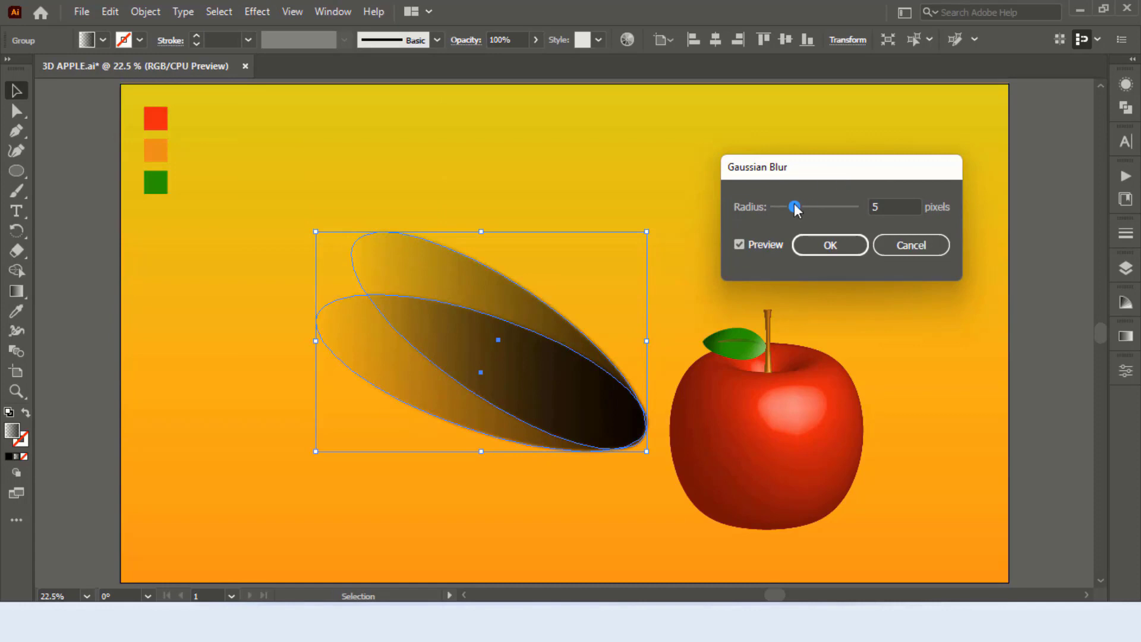
double_click(877, 205)
type("2")
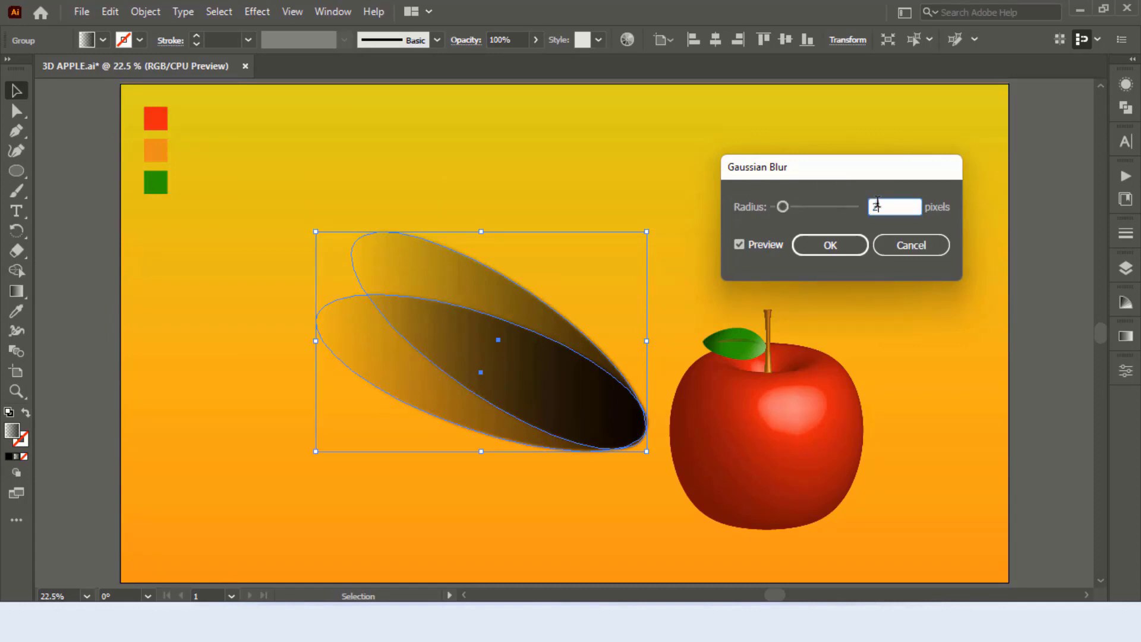
type("0")
left_click(806, 246)
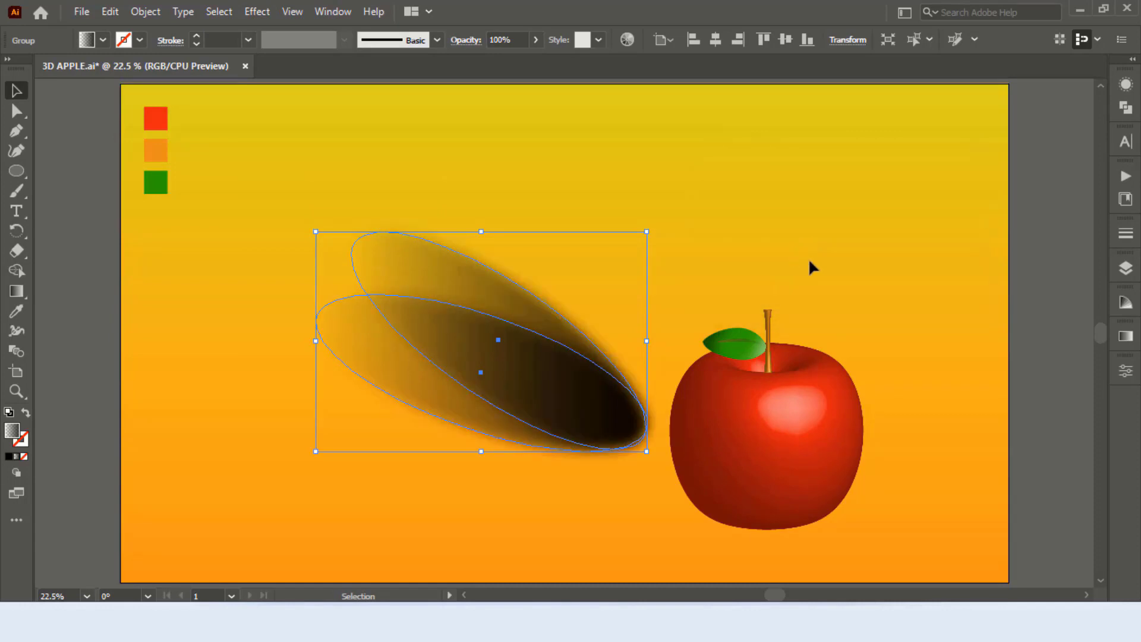
left_click(553, 393)
- Move the blurred shadow to the apple's base and bring the apple to front
mouse_move(548, 392)
left_mouse_down()
mouse_move(733, 472)
mouse_move(723, 472)
left_mouse_up()
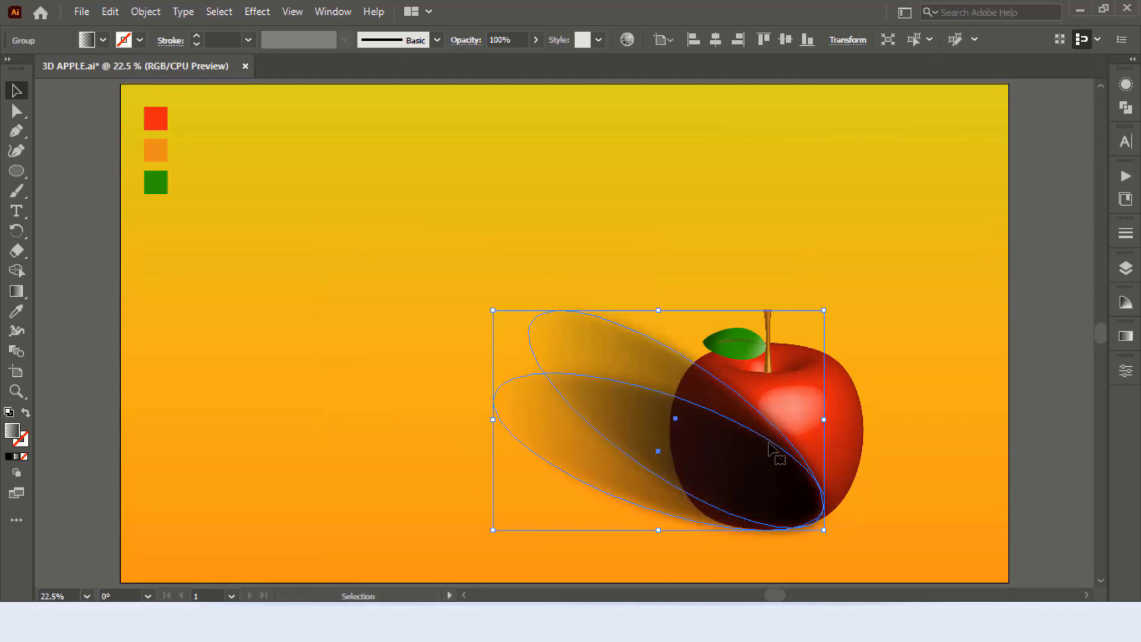
right_click(841, 397)
mouse_move(892, 314)
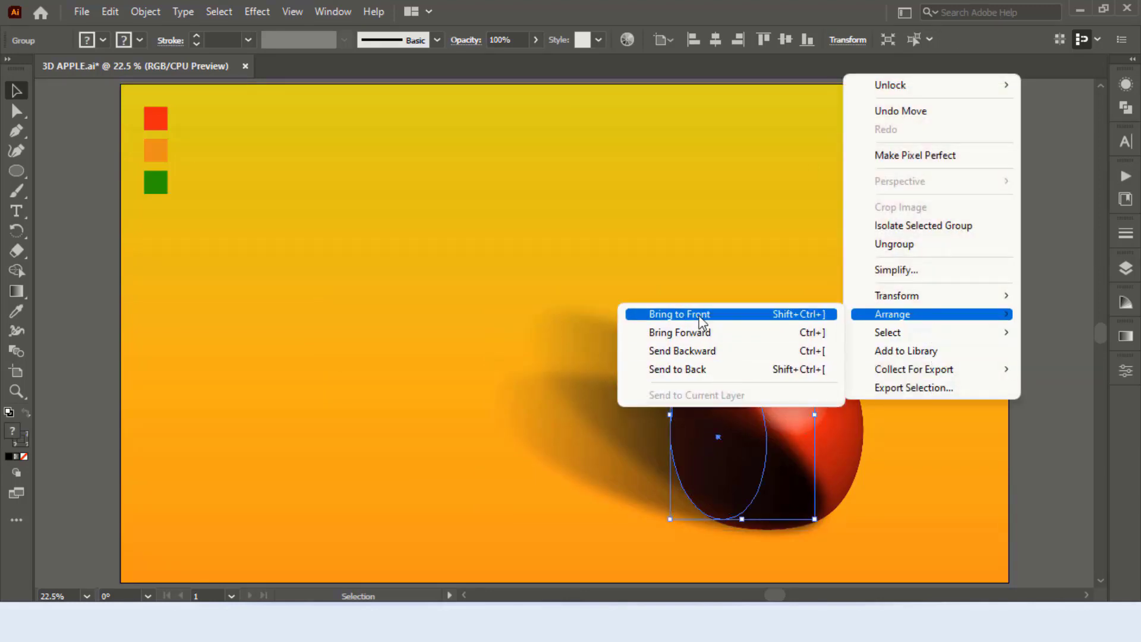
left_click(677, 314)
left_click(947, 446)
- Enlarge the shadow up-left, flatten it, and position it beneath the apple
left_click(559, 394)
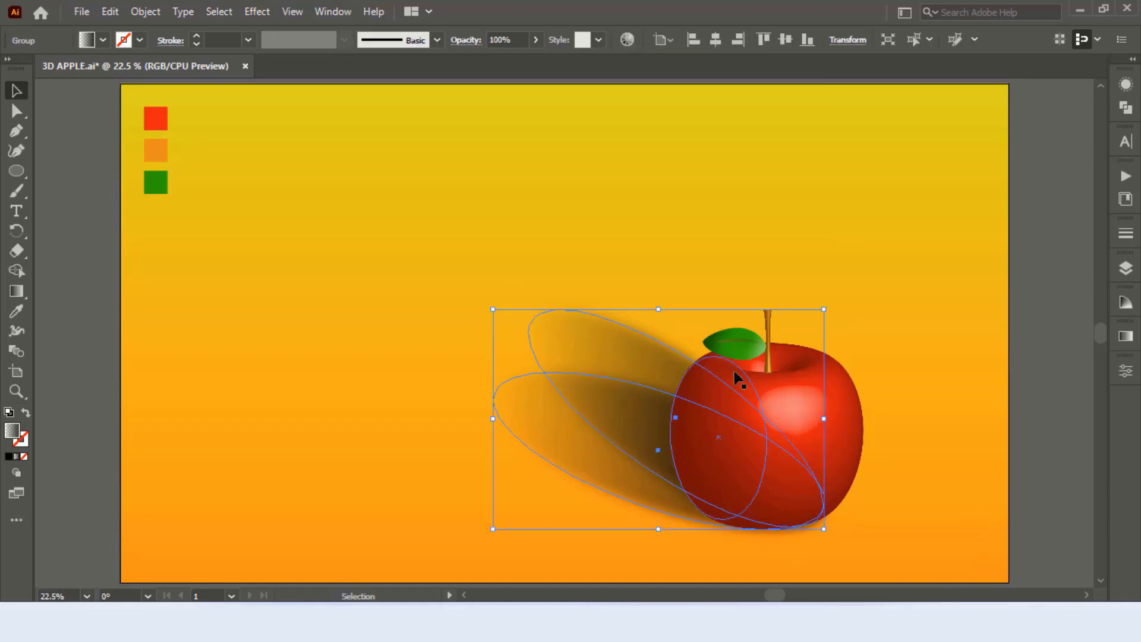
left_click_drag(493, 309, 425, 291)
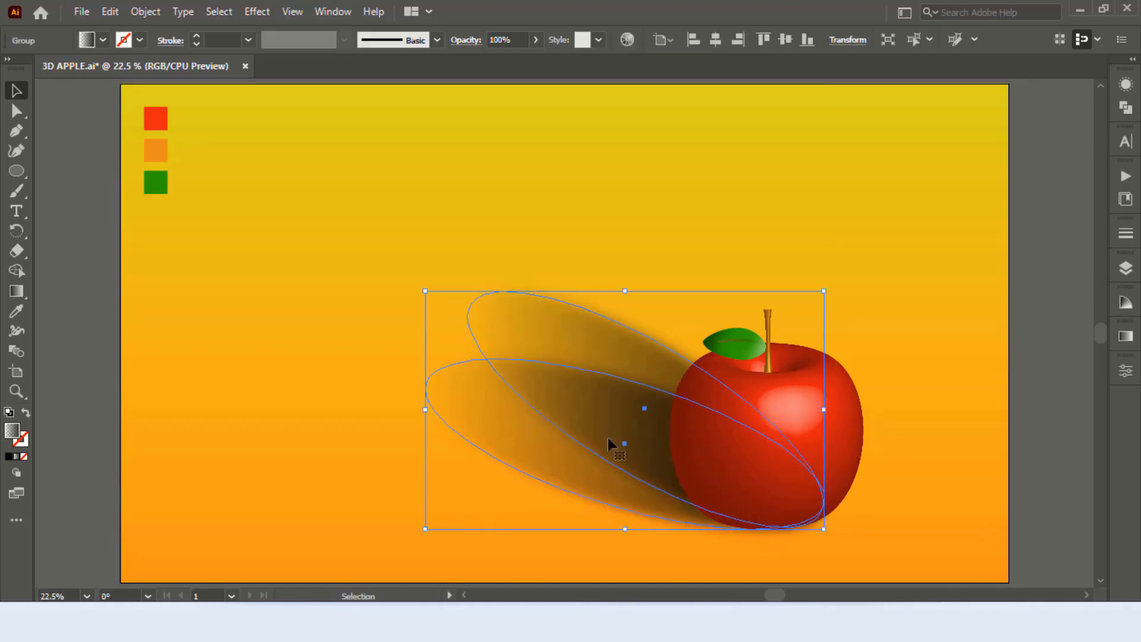
left_click_drag(625, 291, 625, 512)
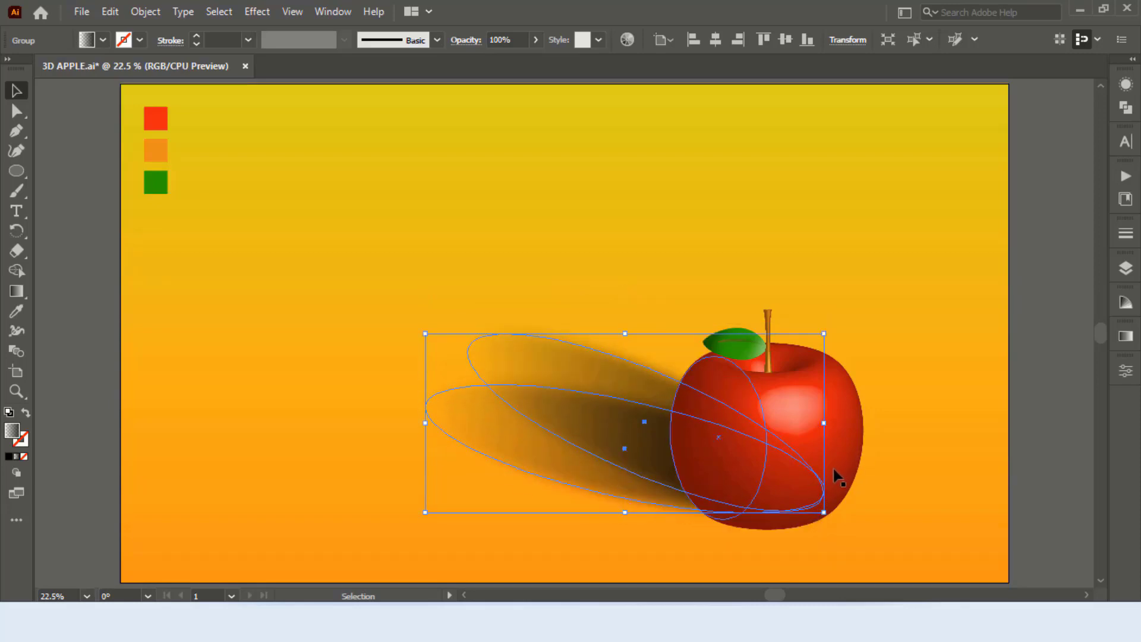
left_click_drag(809, 499, 800, 467)
- Shift the shadow group slightly down and to the right
left_click(922, 438)
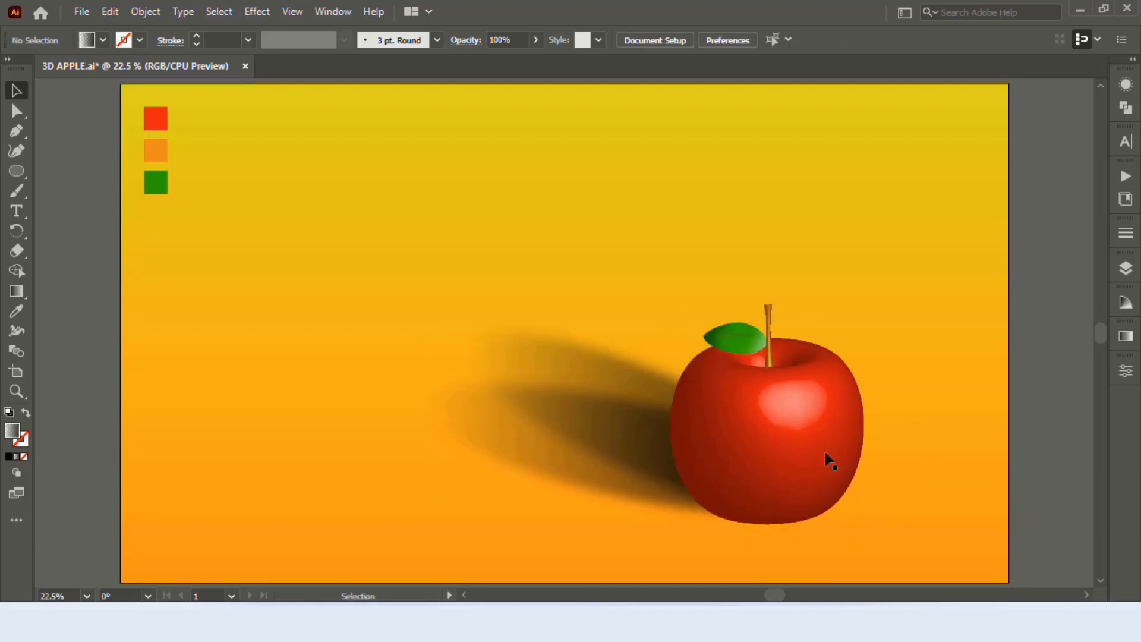
left_click(635, 451)
left_click_drag(634, 447, 640, 462)
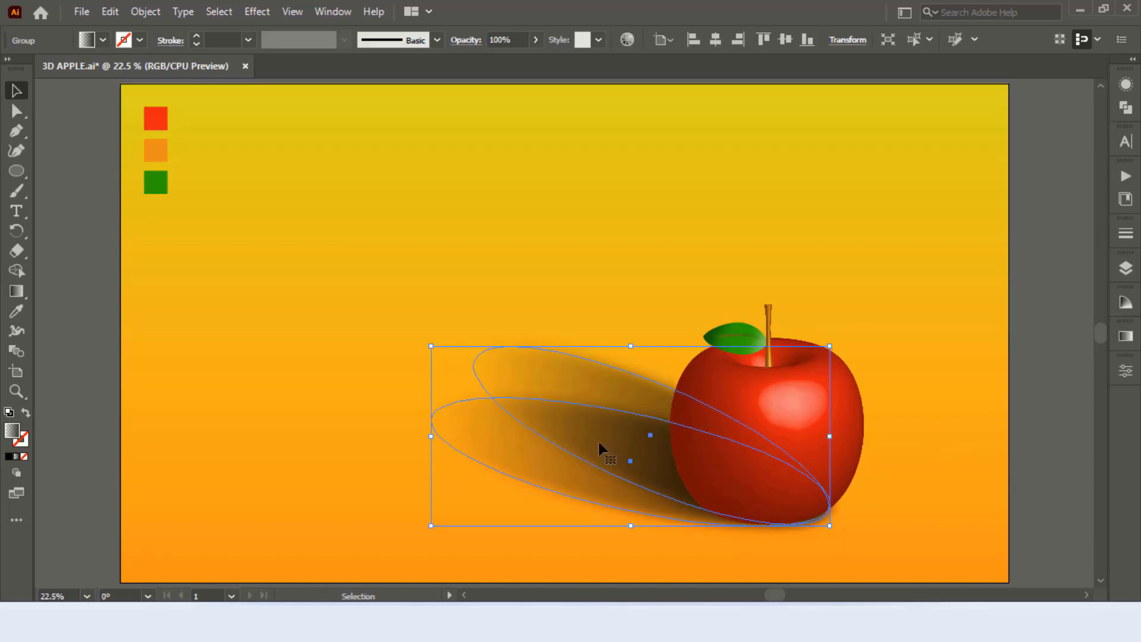
left_click(967, 398)
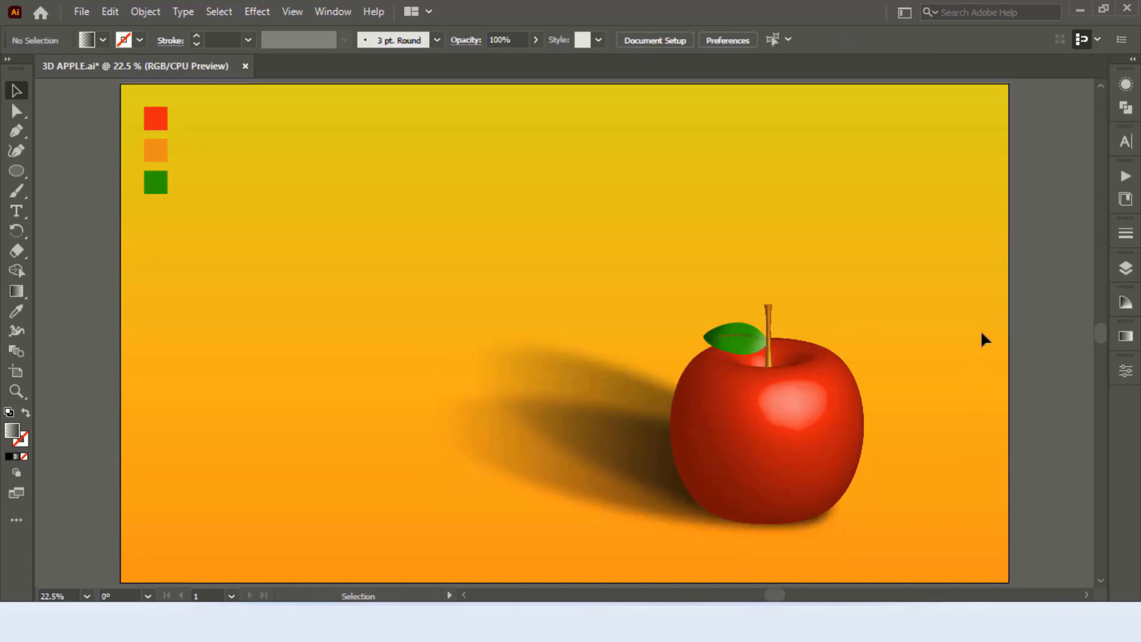
left_click(508, 452)
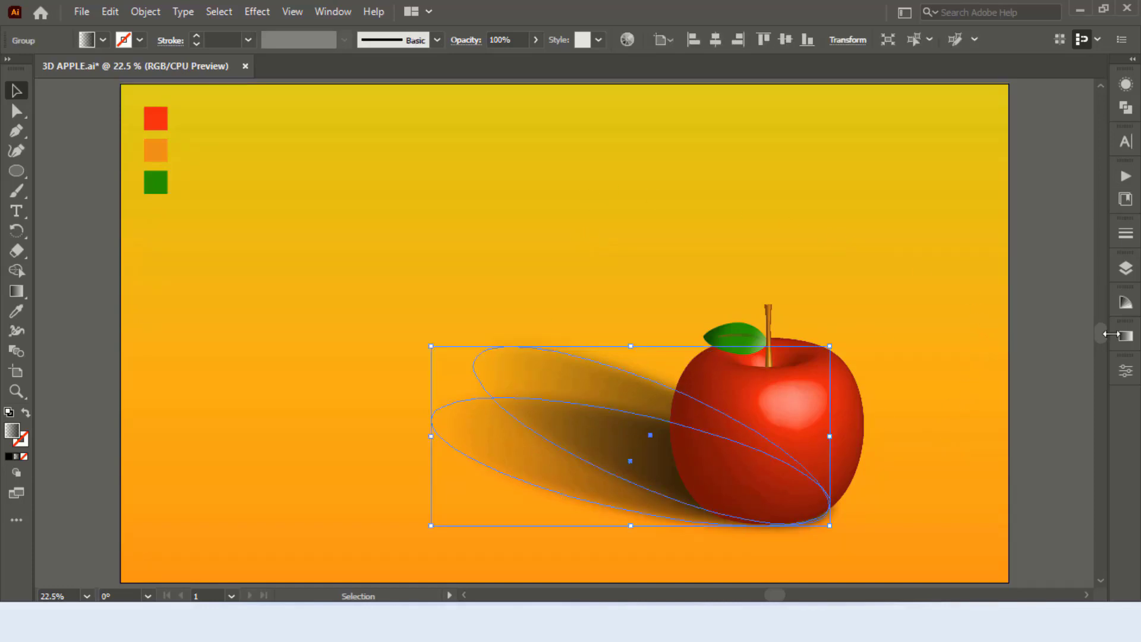
- Move the shadow gradient midpoint to about 81.8% and stretch the shadow further left
left_click(1126, 335)
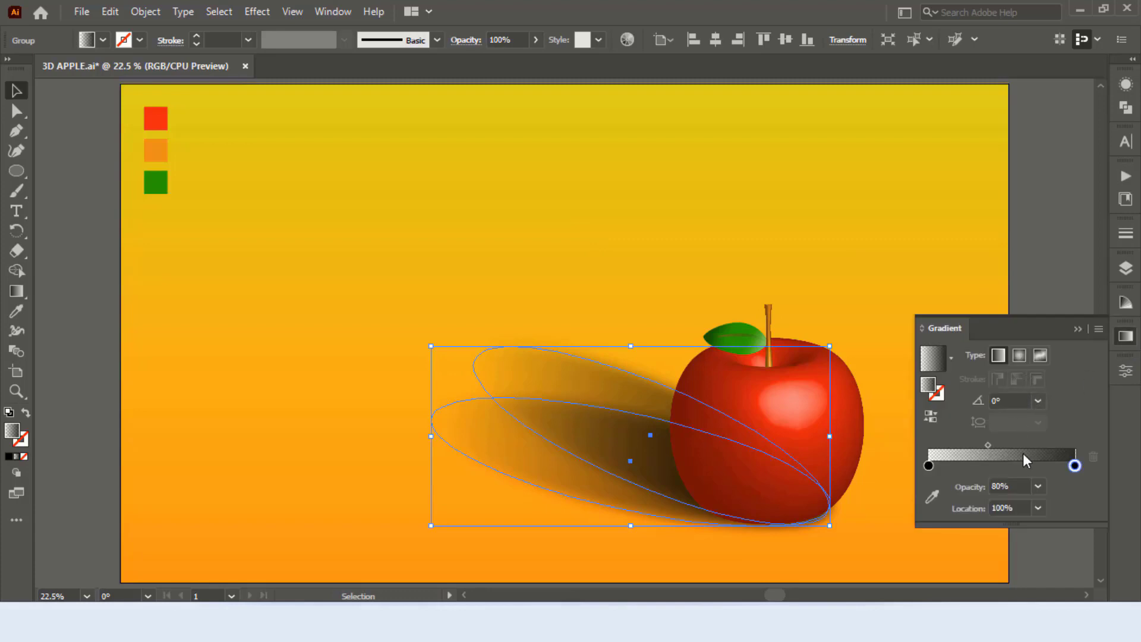
left_click_drag(988, 445, 1036, 446)
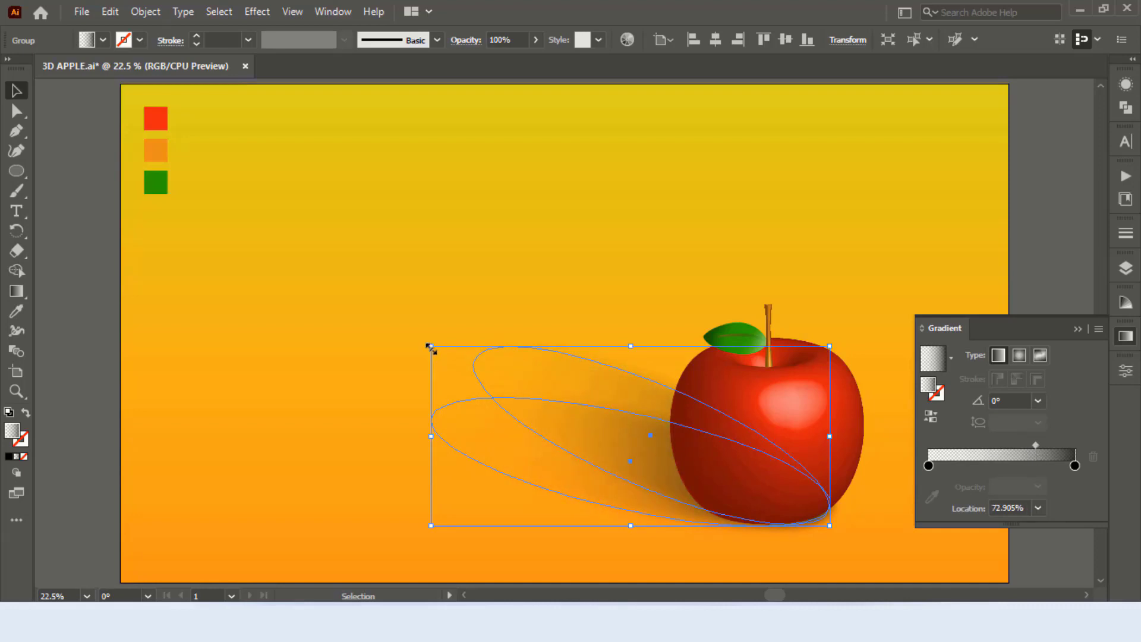
left_click_drag(430, 346, 244, 290)
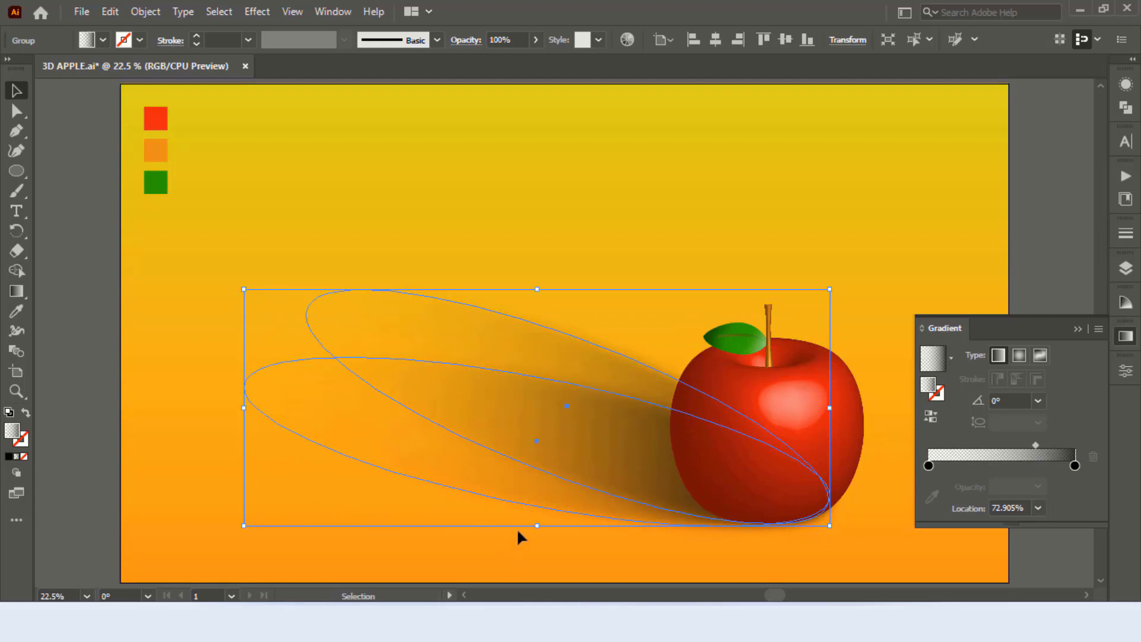
left_click_drag(537, 525, 537, 516)
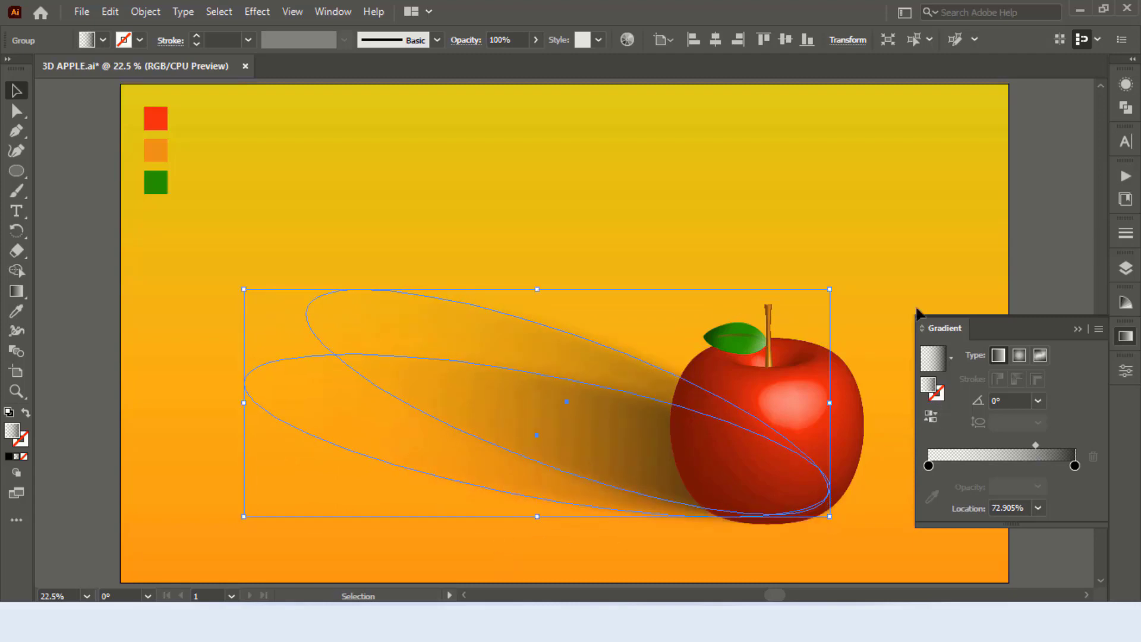
left_click_drag(1036, 444, 1049, 445)
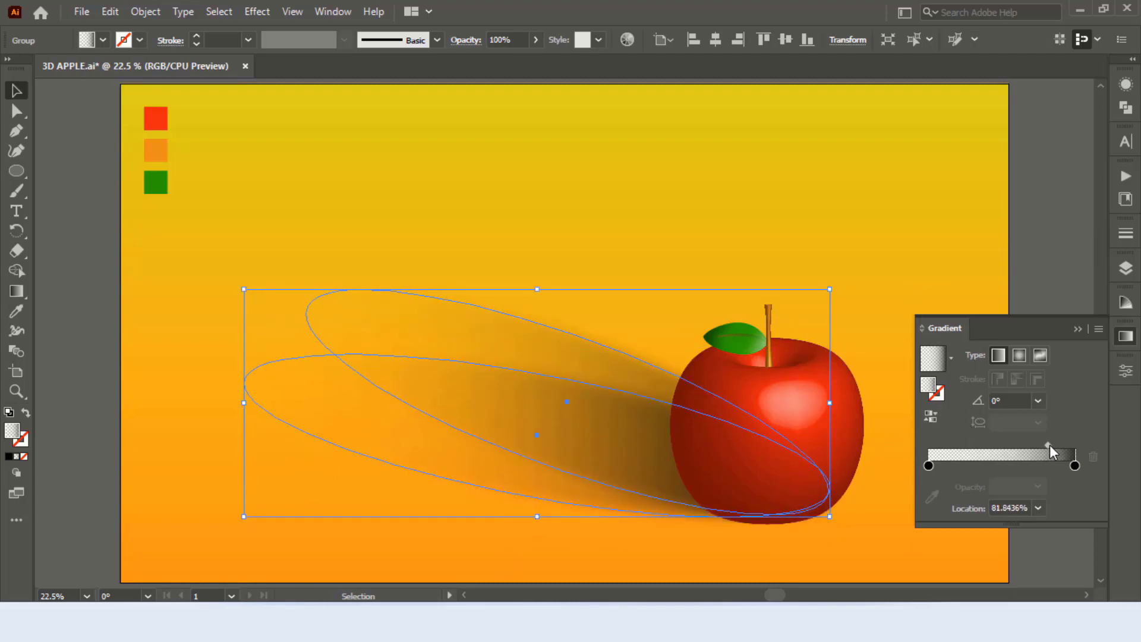
left_click(1024, 261)
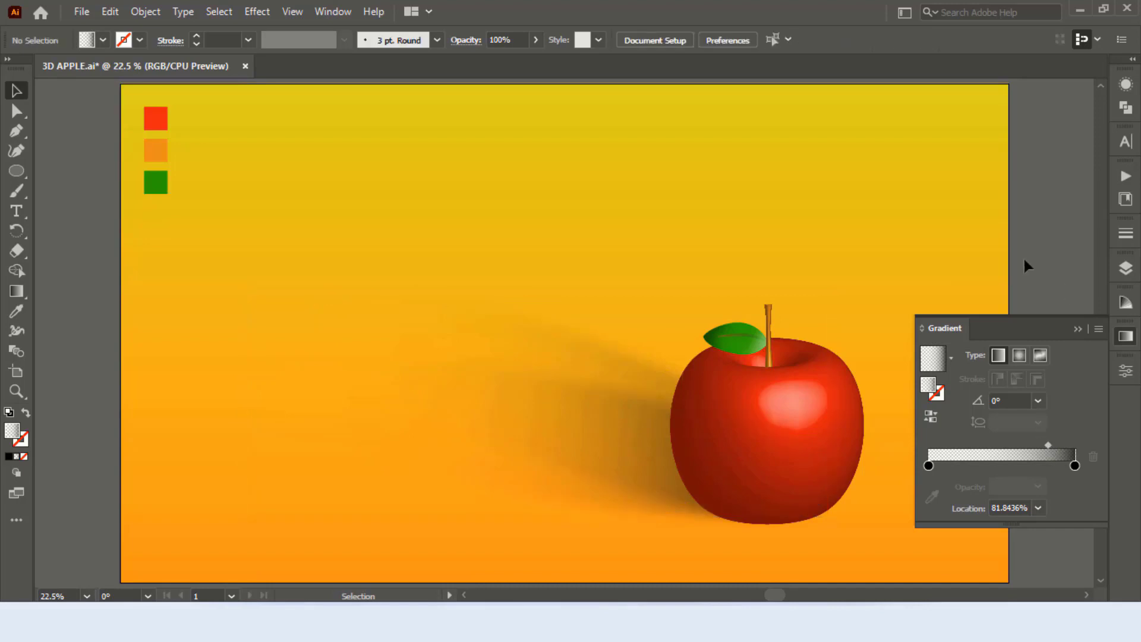
- Shorten the shadow from its left end and close the gradient settings
left_click(610, 419)
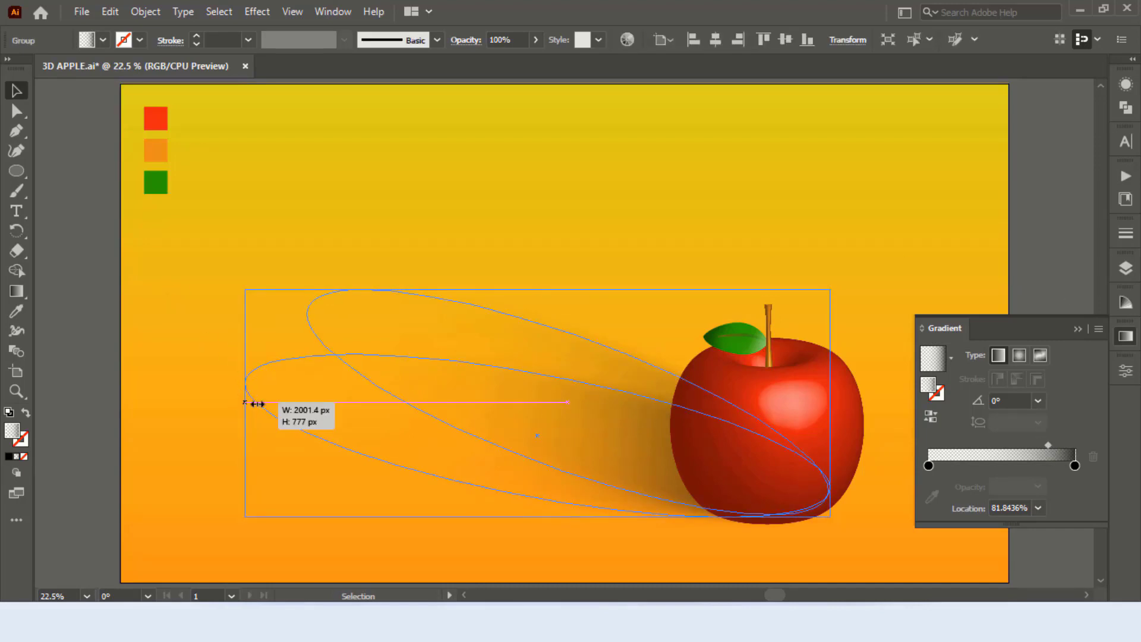
left_click_drag(243, 397, 320, 402)
left_click(928, 235)
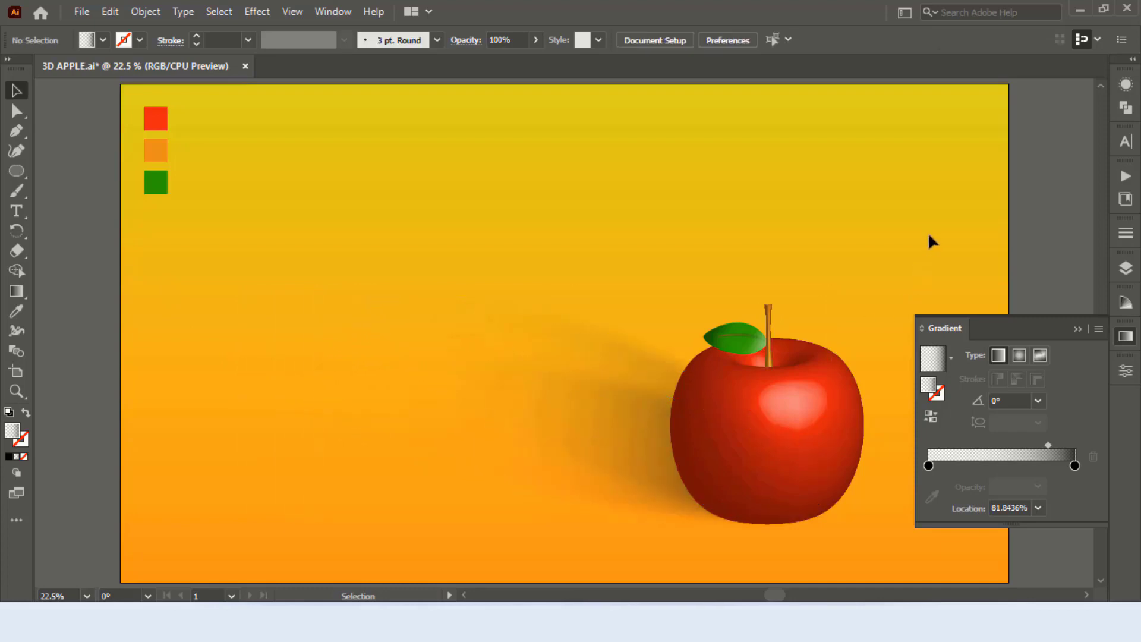
left_click(1073, 325)
- Nudge the shadow down and right to sit snugly under the apple
left_click(581, 437)
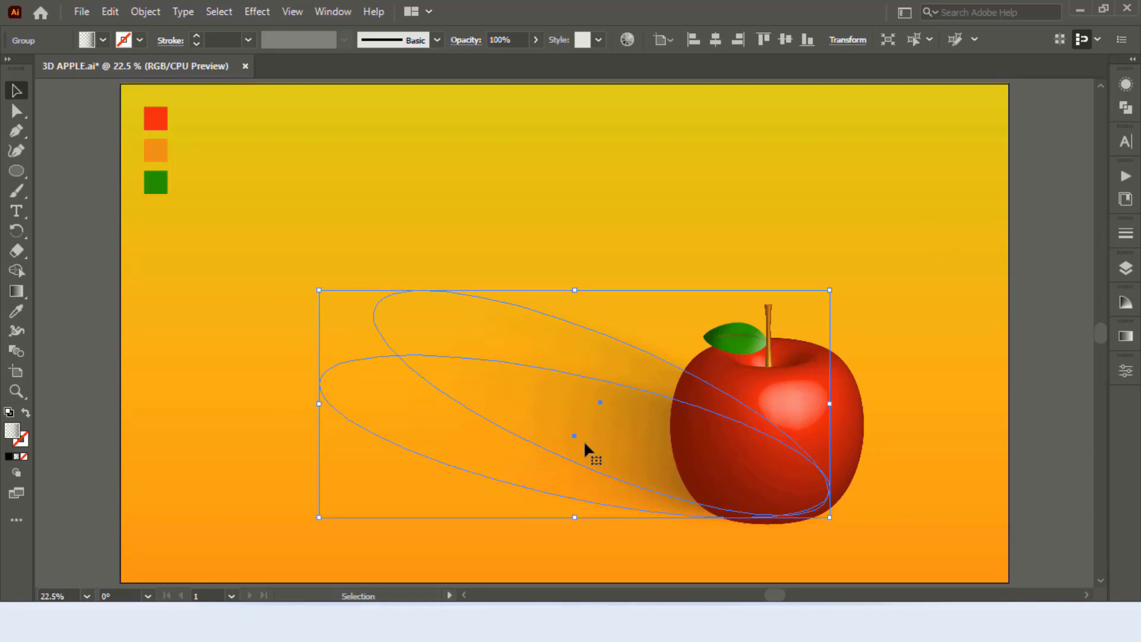
key("Down")
key("Right")
key("Down")
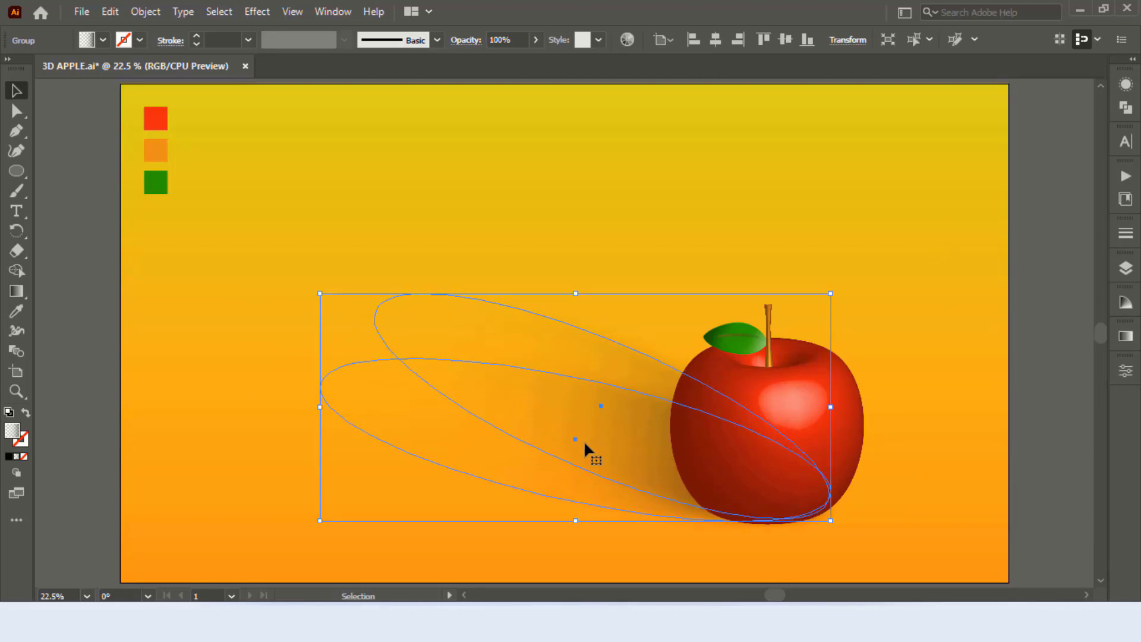
key("Down")
left_click(969, 394)
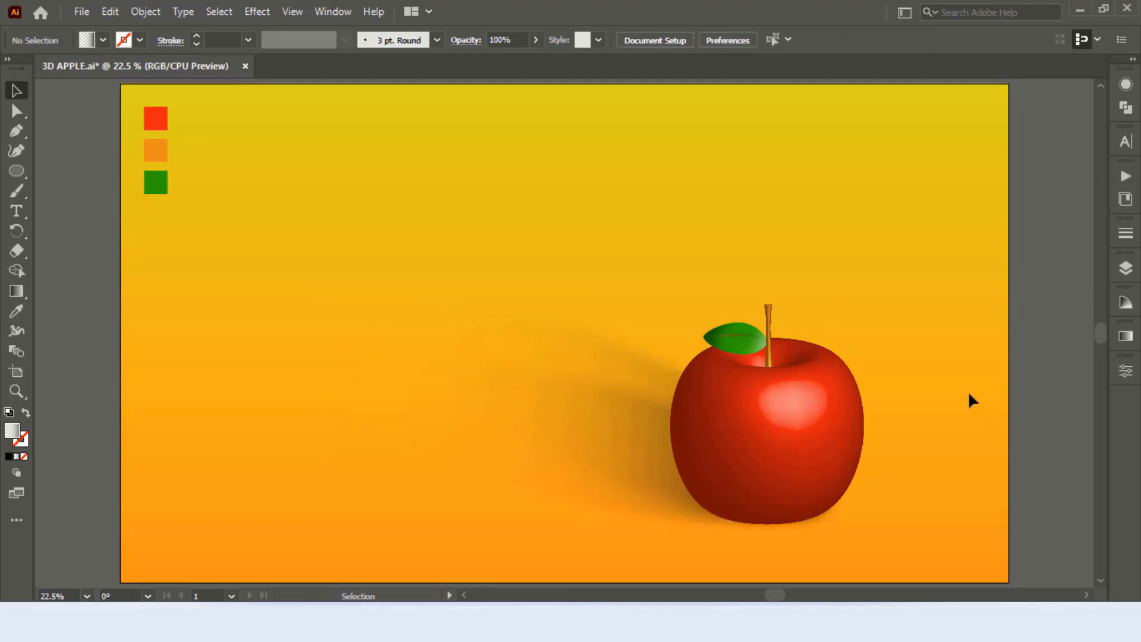
left_click_drag(629, 435, 633, 442)
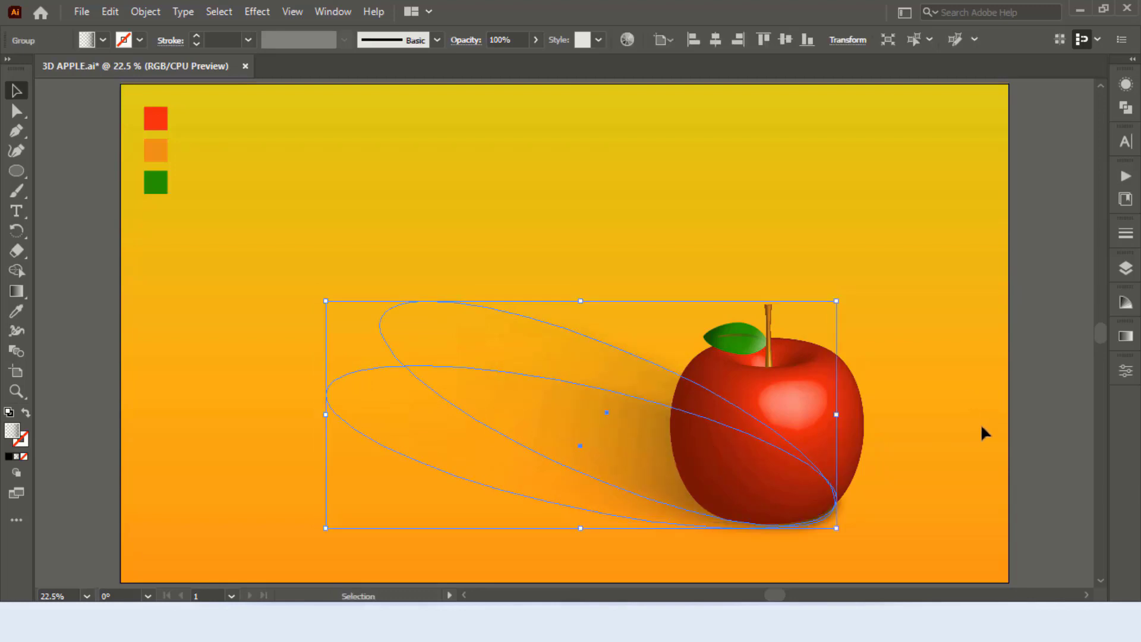
left_click(982, 416)
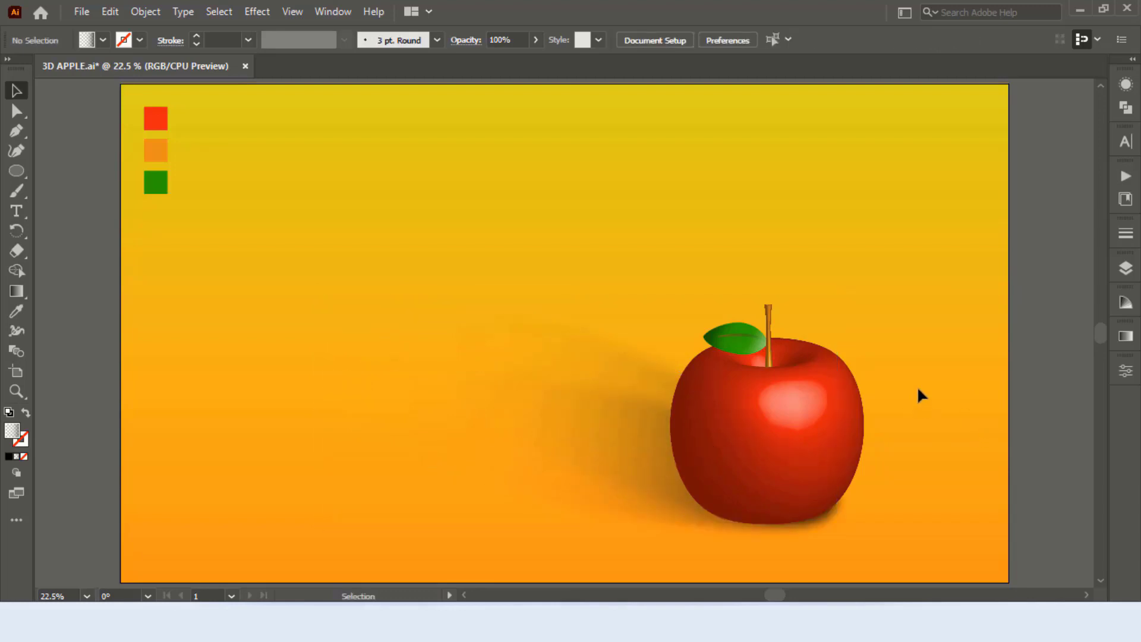